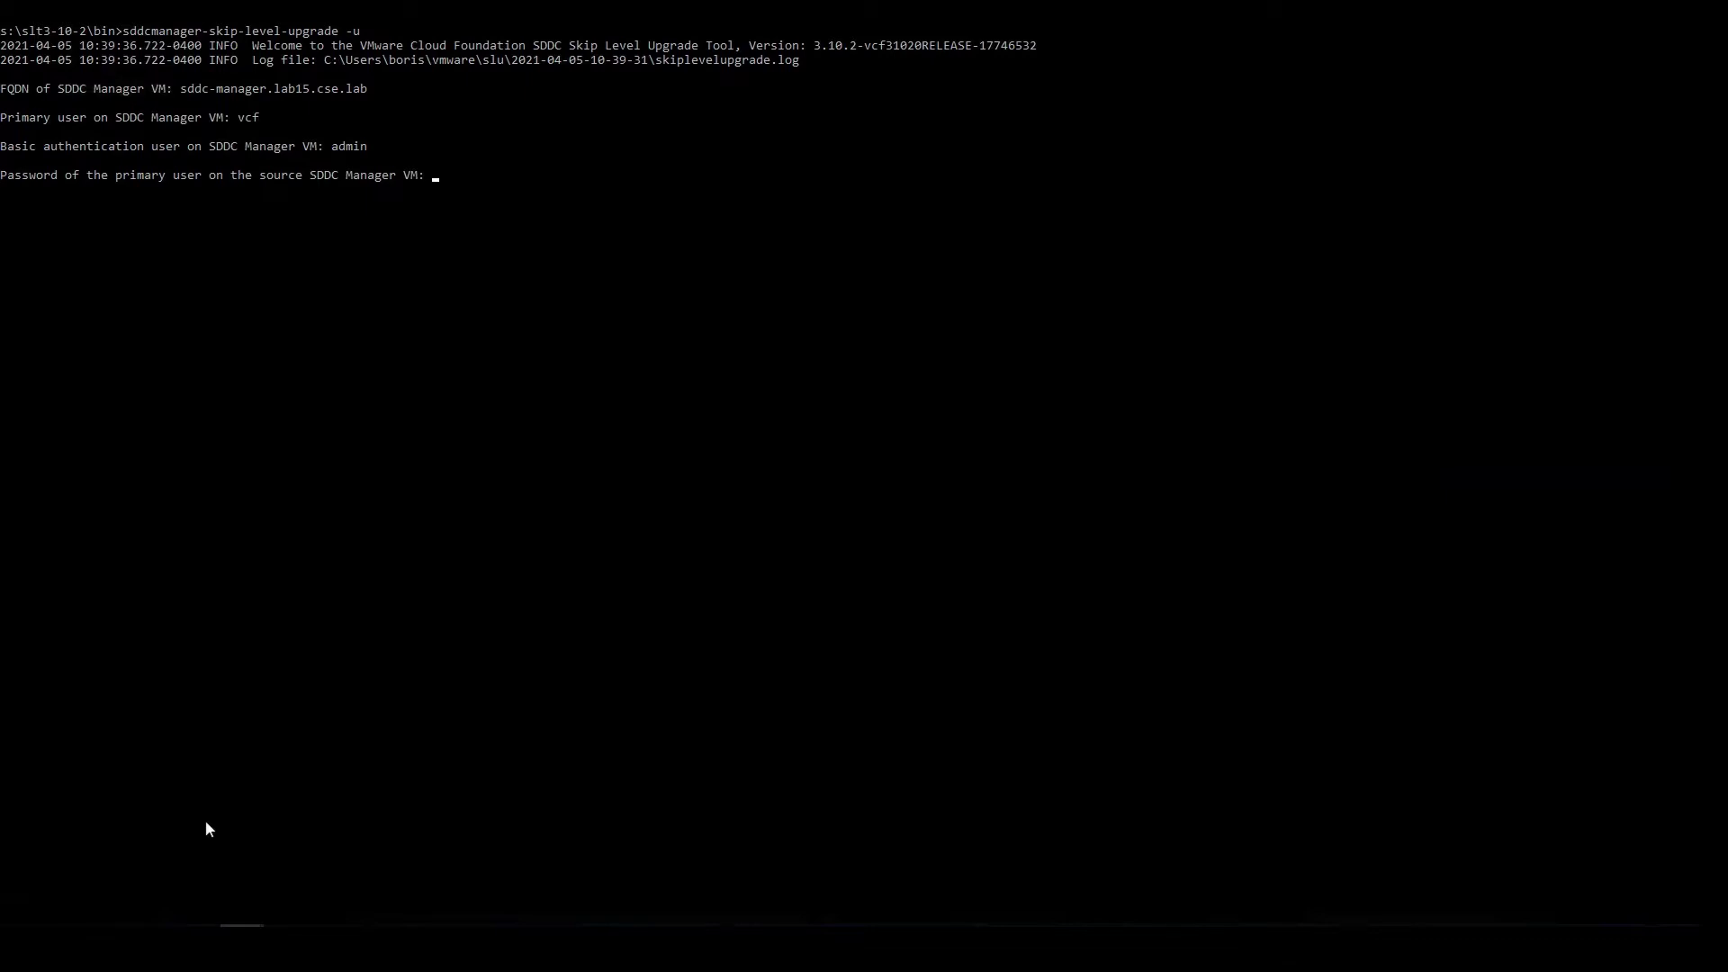
- Submit the SDDC Manager passwords and set s:\slu as the bundle directory to start the upgrade
{"action": "key", "text": "Return"}
{"action": "key", "text": "Return"}
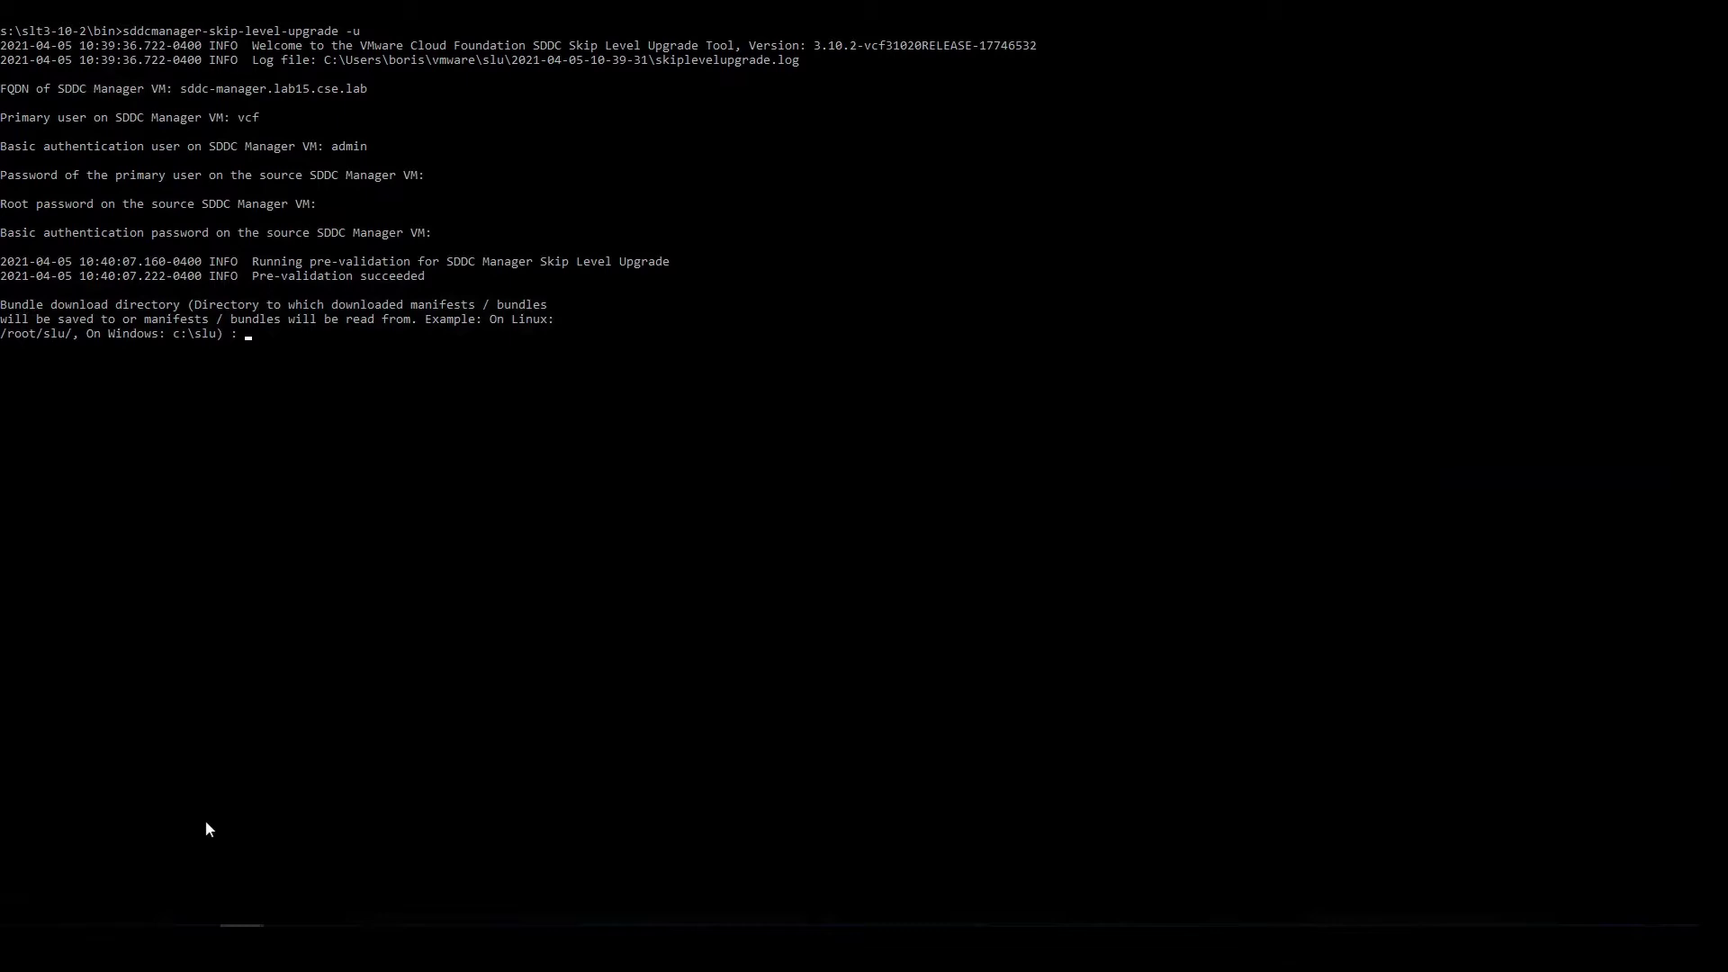
{"action": "type", "text": "s:\\slu"}
{"action": "key", "text": "Return"}
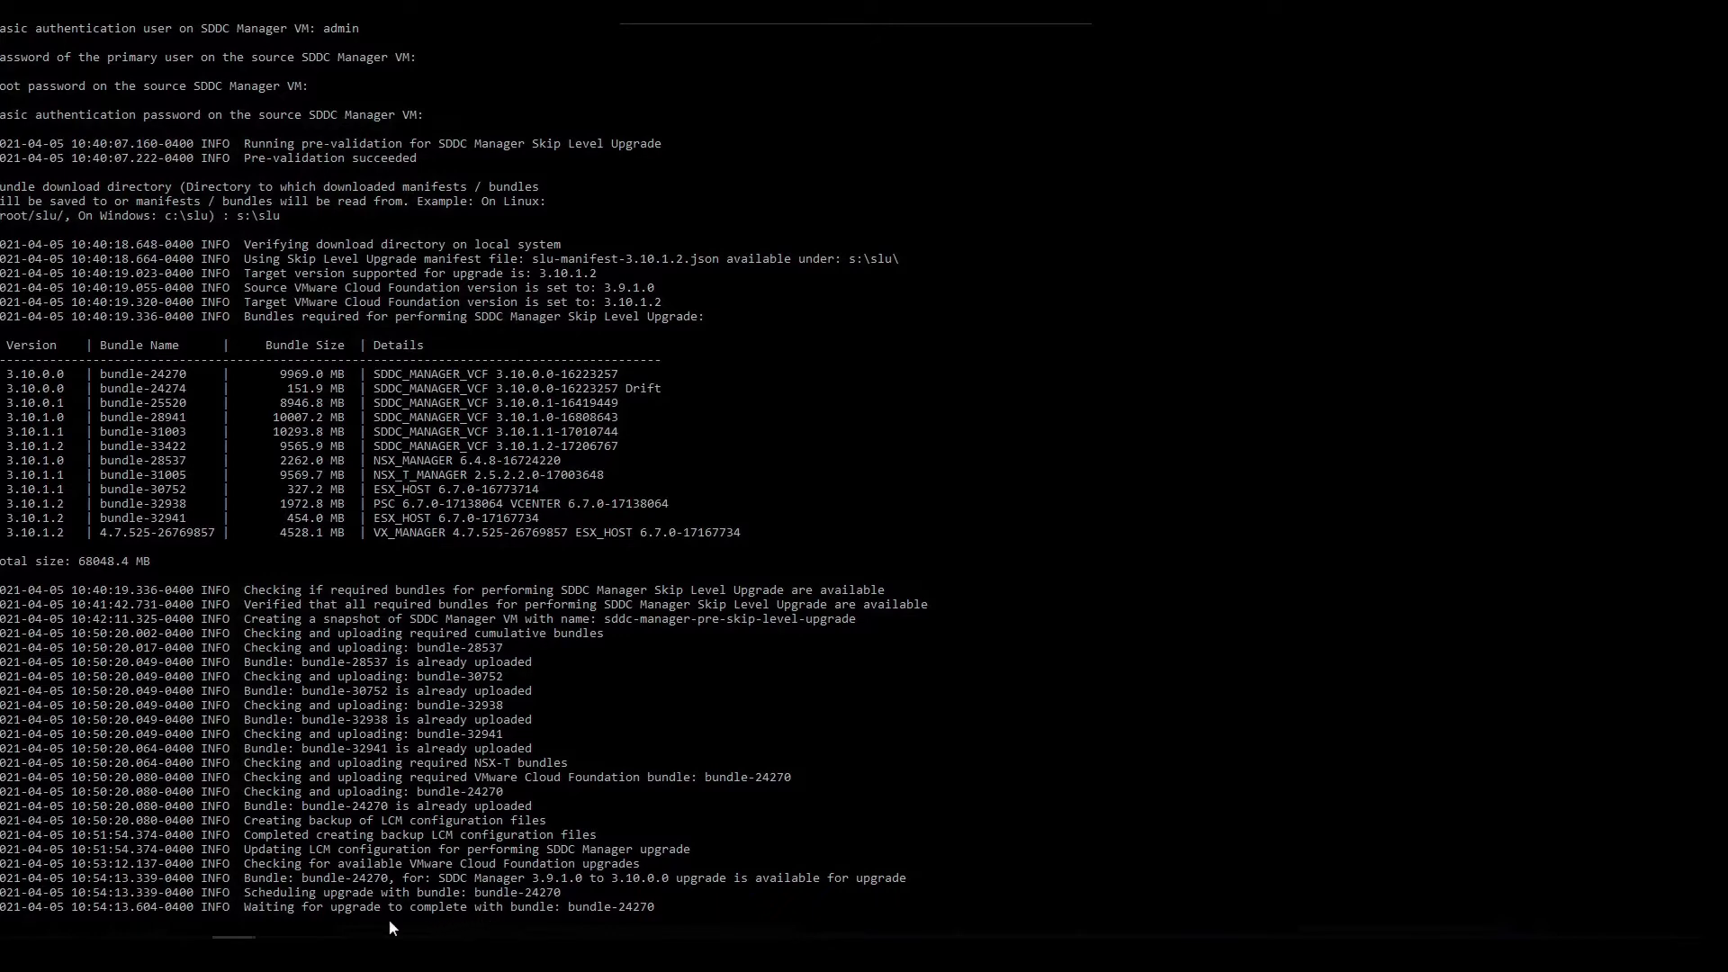
- Check the SDDC Manager update status in Chrome, then bring up the console and skiplevelupgrade.log
{"action": "mouse_move", "coordinate": [278, 952]}
{"action": "left_click", "coordinate": [317, 889]}
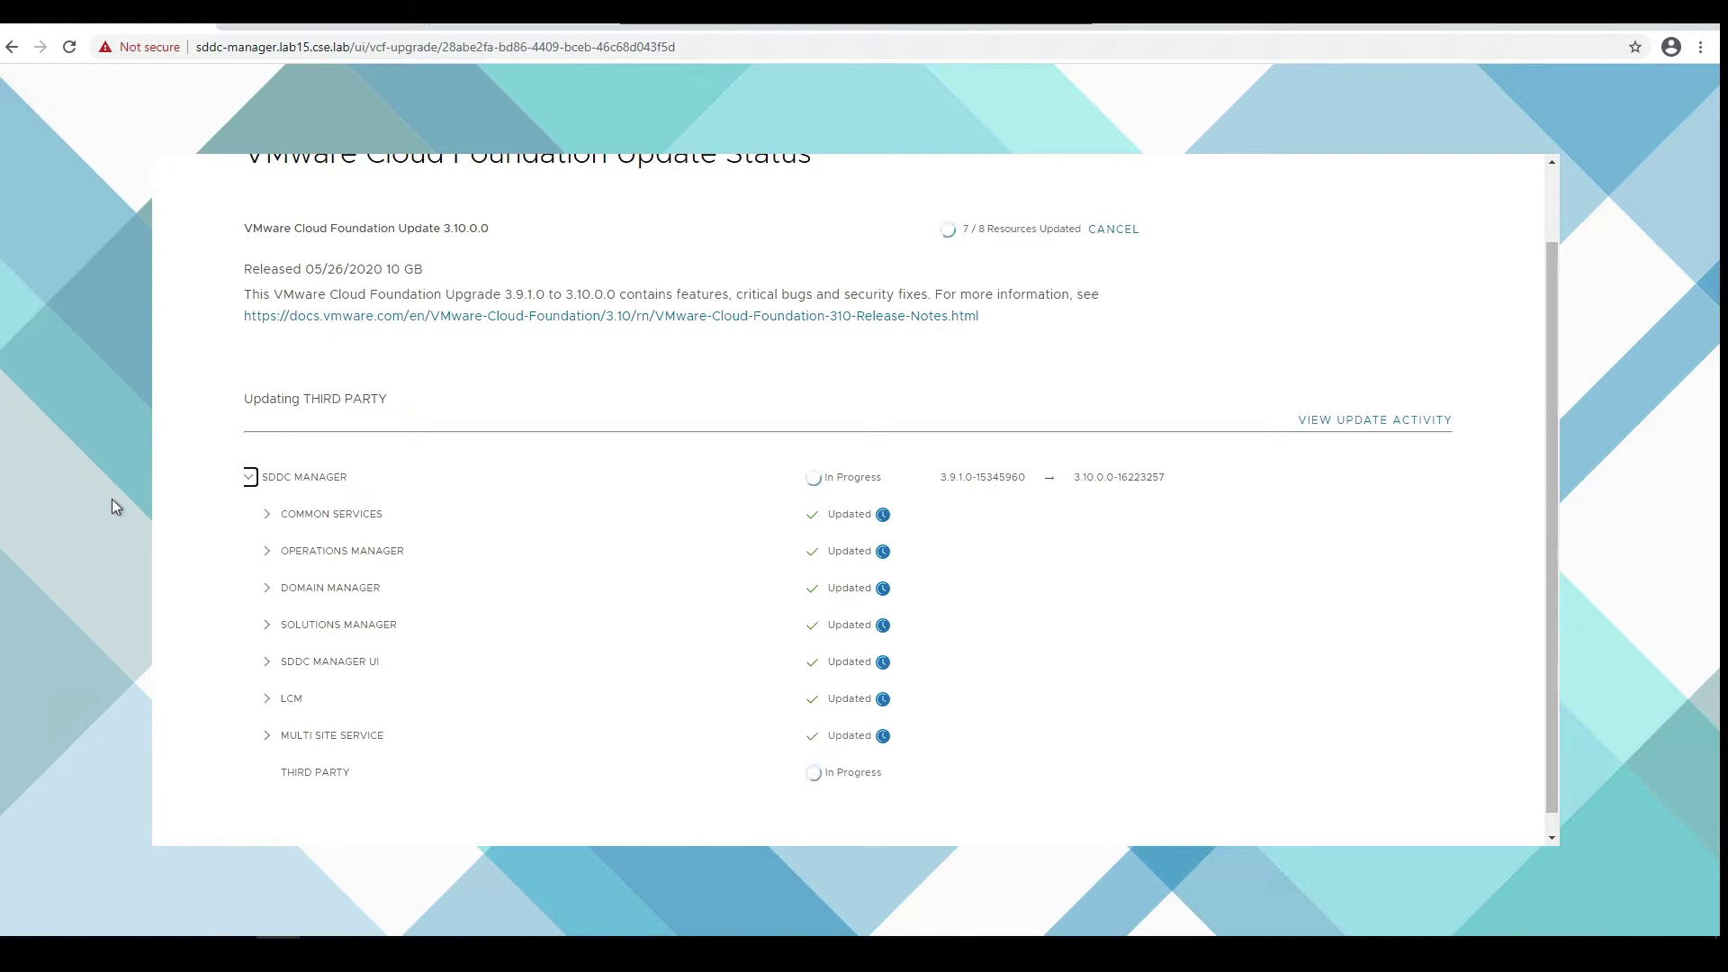
{"action": "mouse_move", "coordinate": [233, 936]}
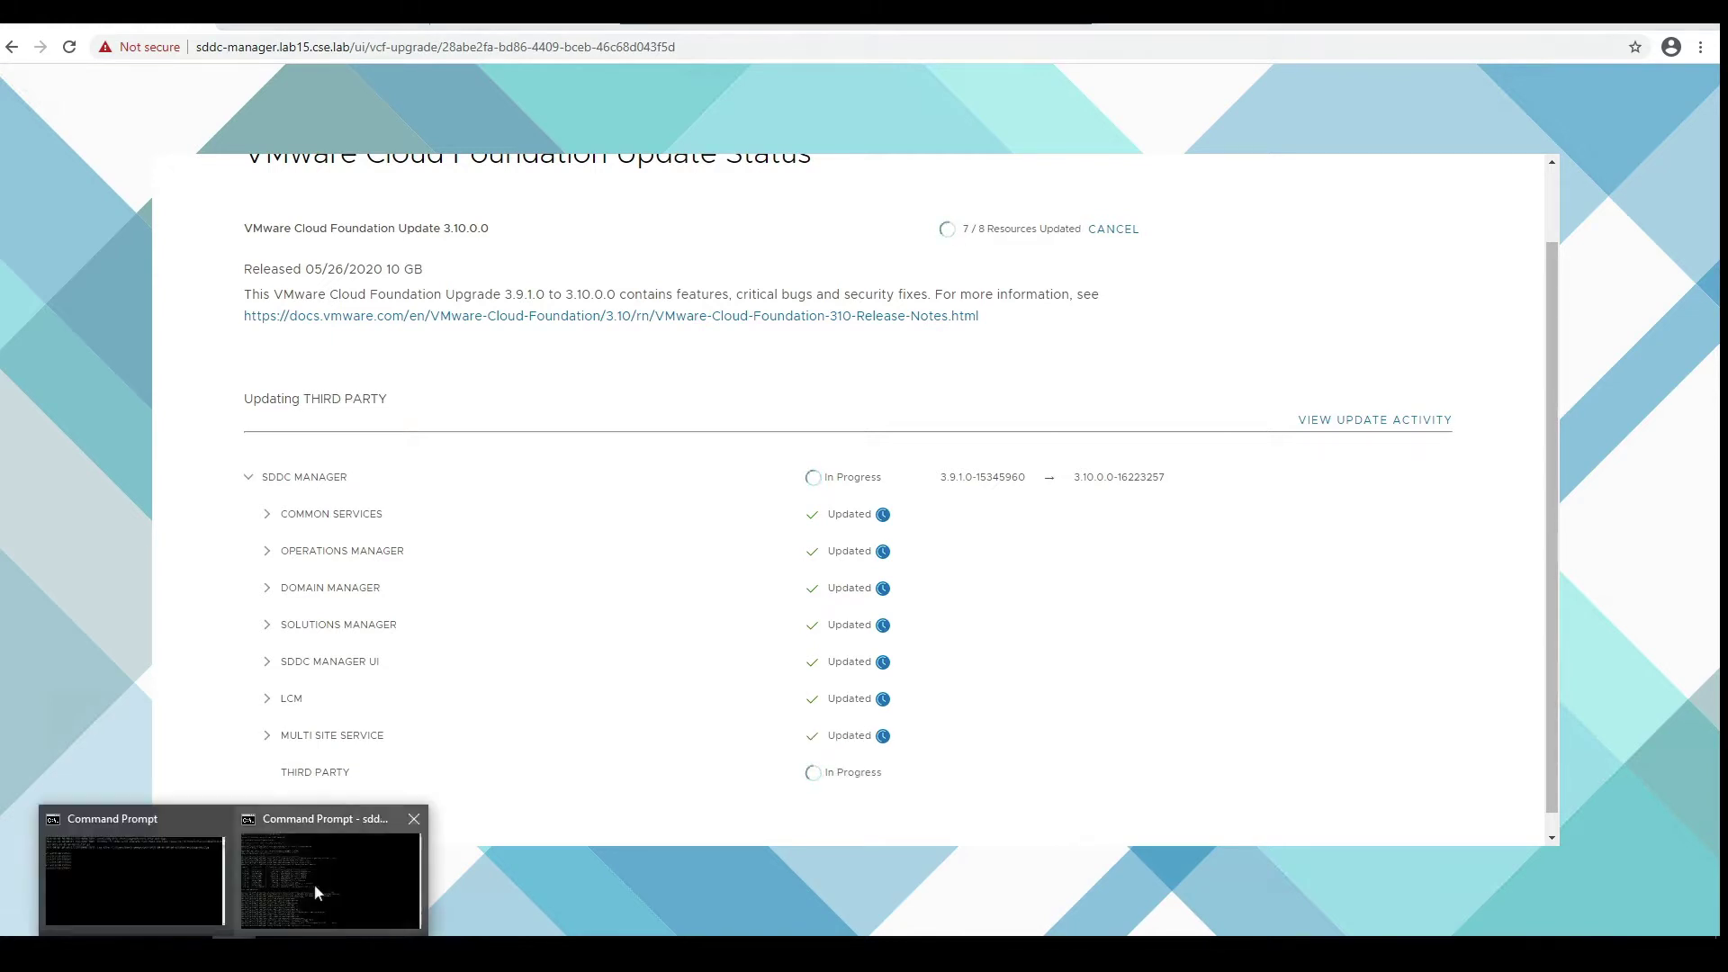
{"action": "left_click", "coordinate": [315, 884]}
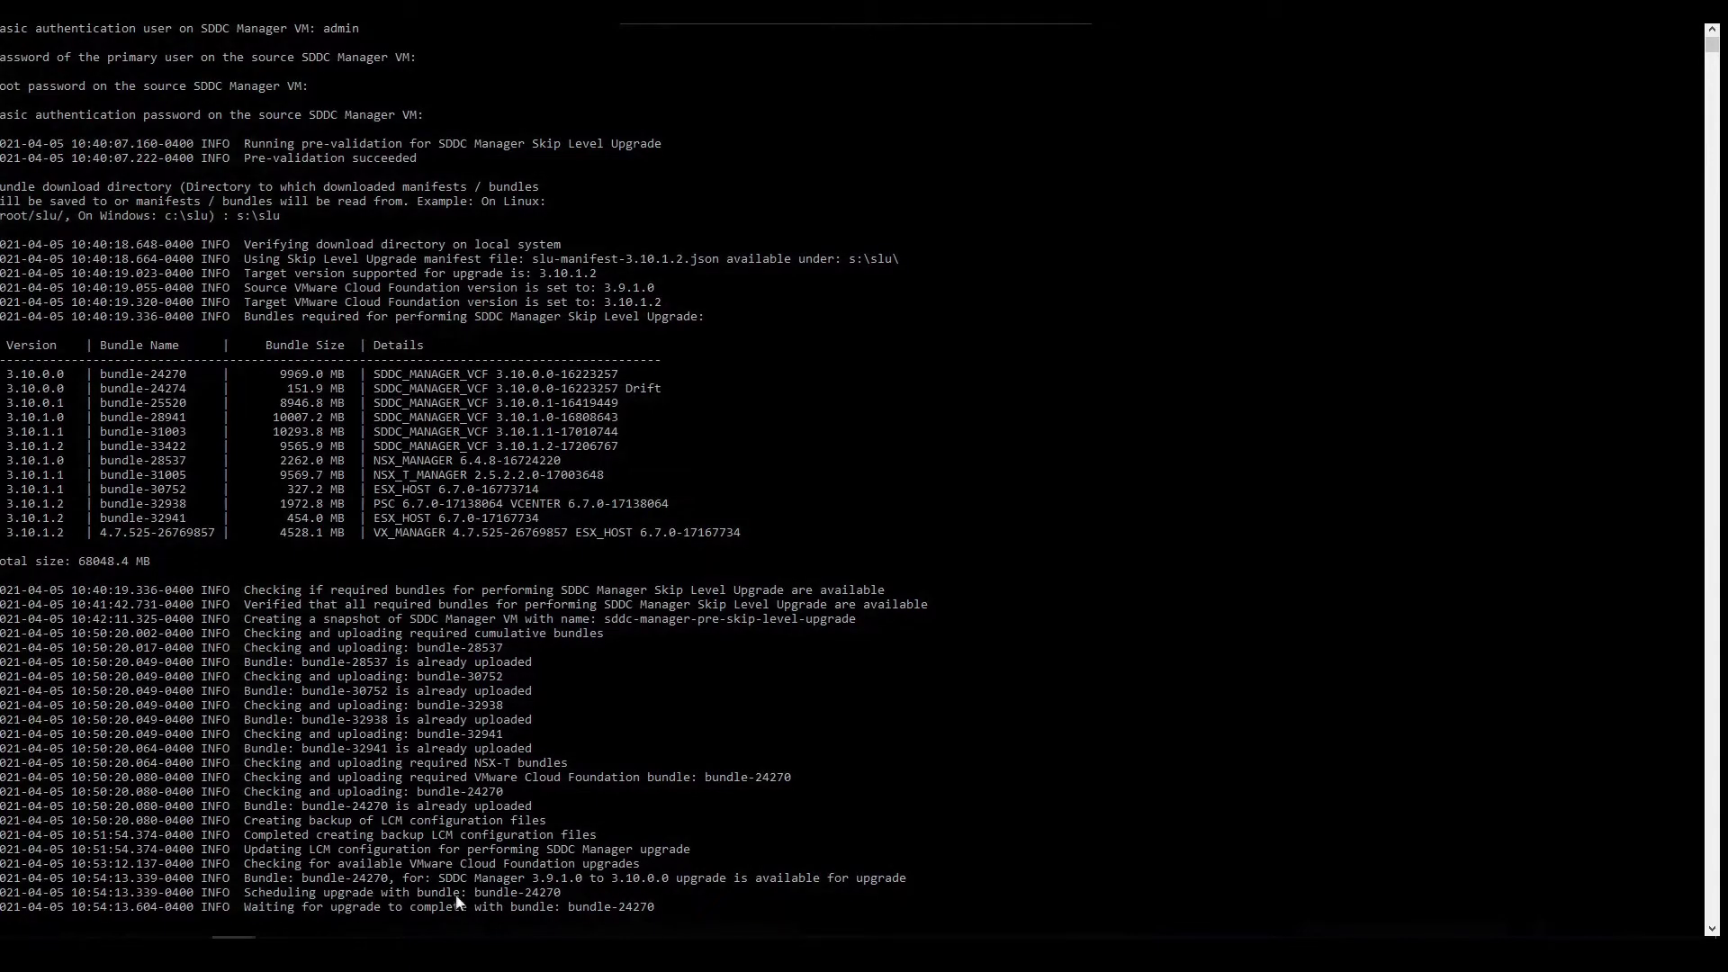
{"action": "left_click", "coordinate": [323, 937]}
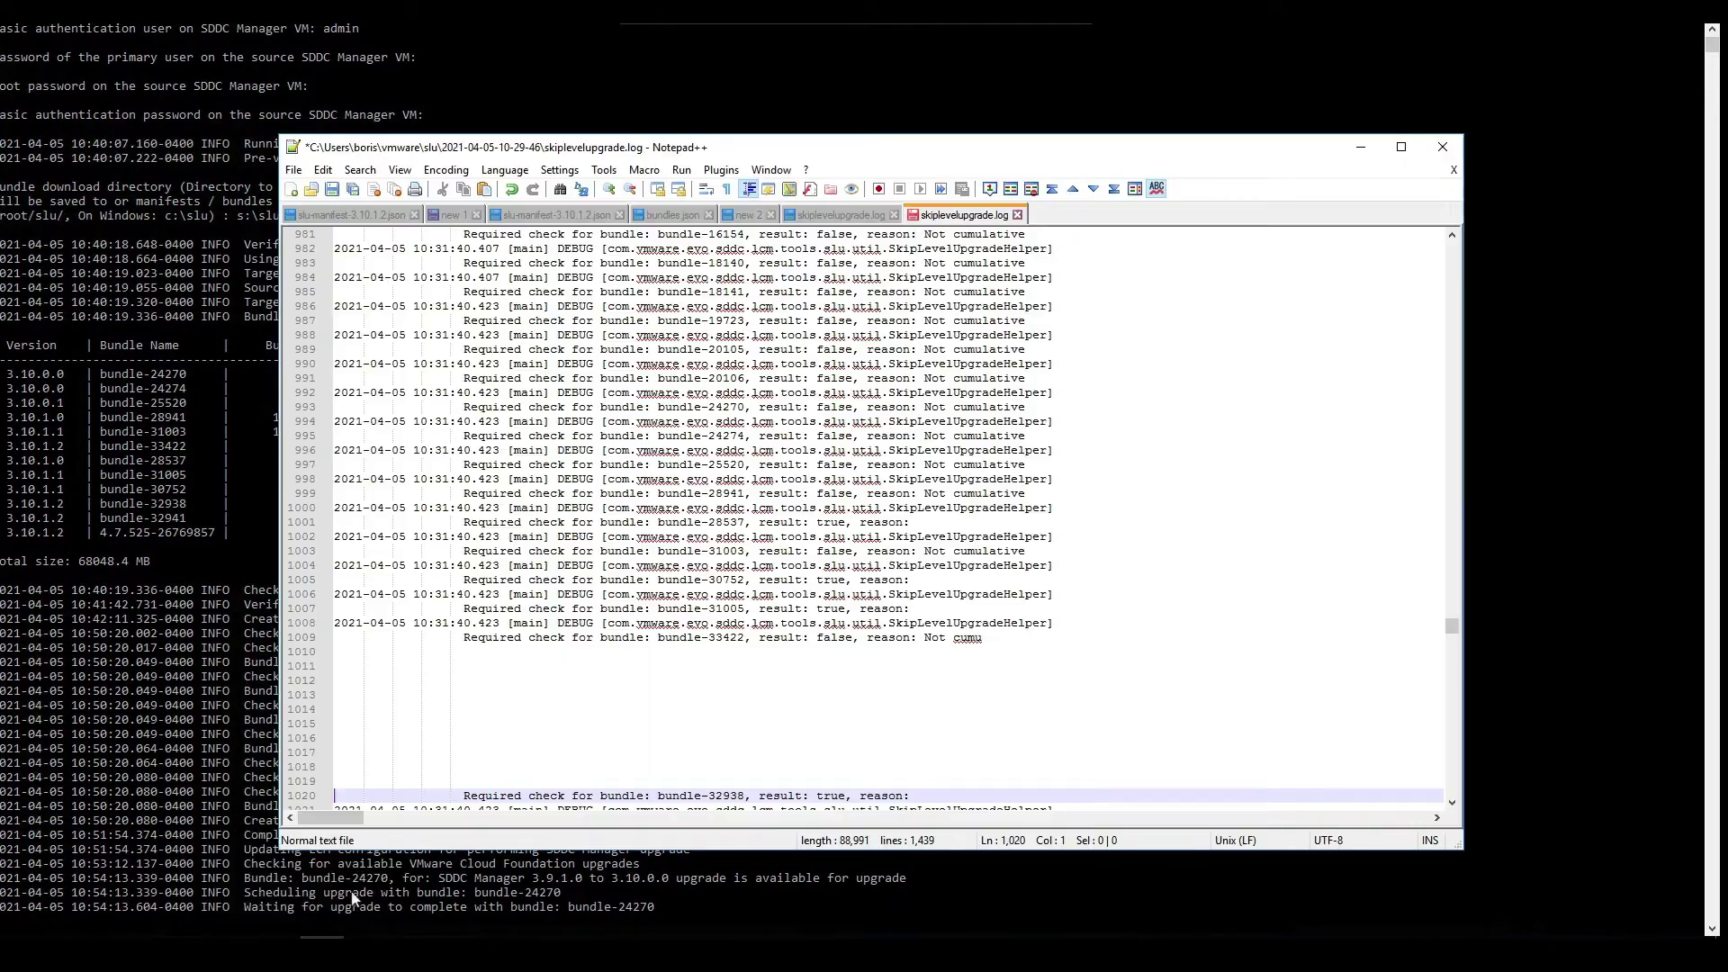
- Copy the /var/log/vmware/vcf/lcm path from line 1432 at the end of the upgrade log
{"action": "scroll", "coordinate": [1454, 808], "scroll_direction": "down", "scroll_amount": 20}
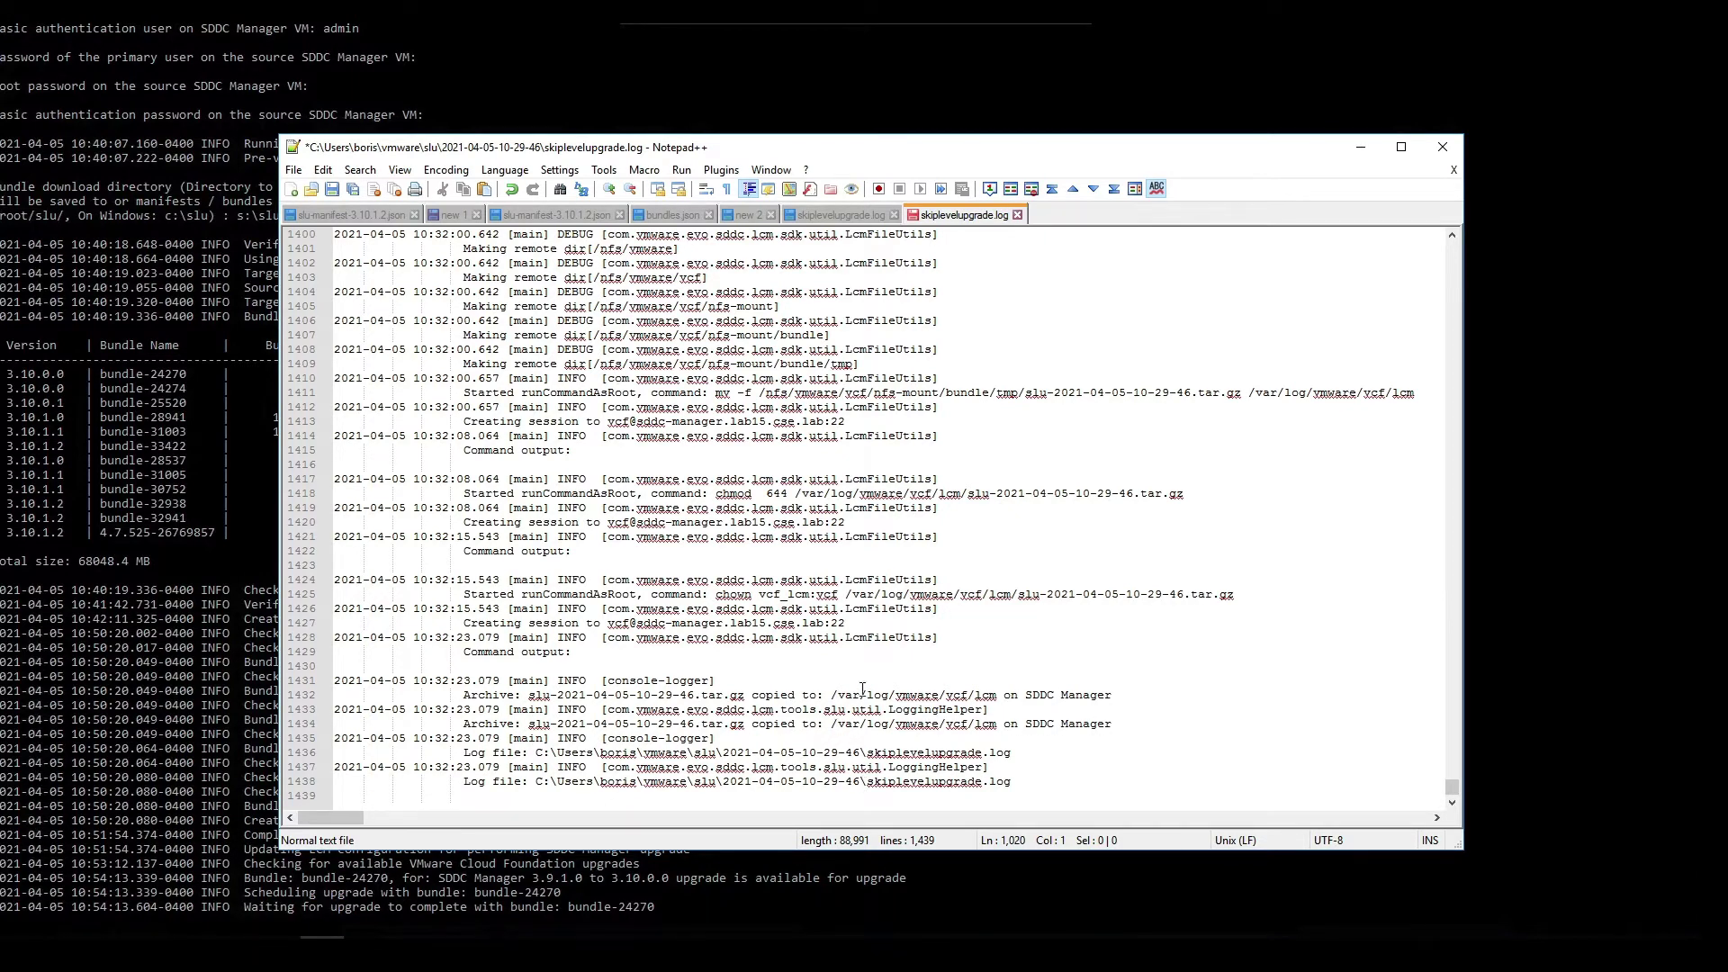
{"action": "left_click_drag", "start_coordinate": [830, 695], "coordinate": [991, 698]}
{"action": "right_click", "coordinate": [989, 700]}
{"action": "left_click", "coordinate": [1025, 346]}
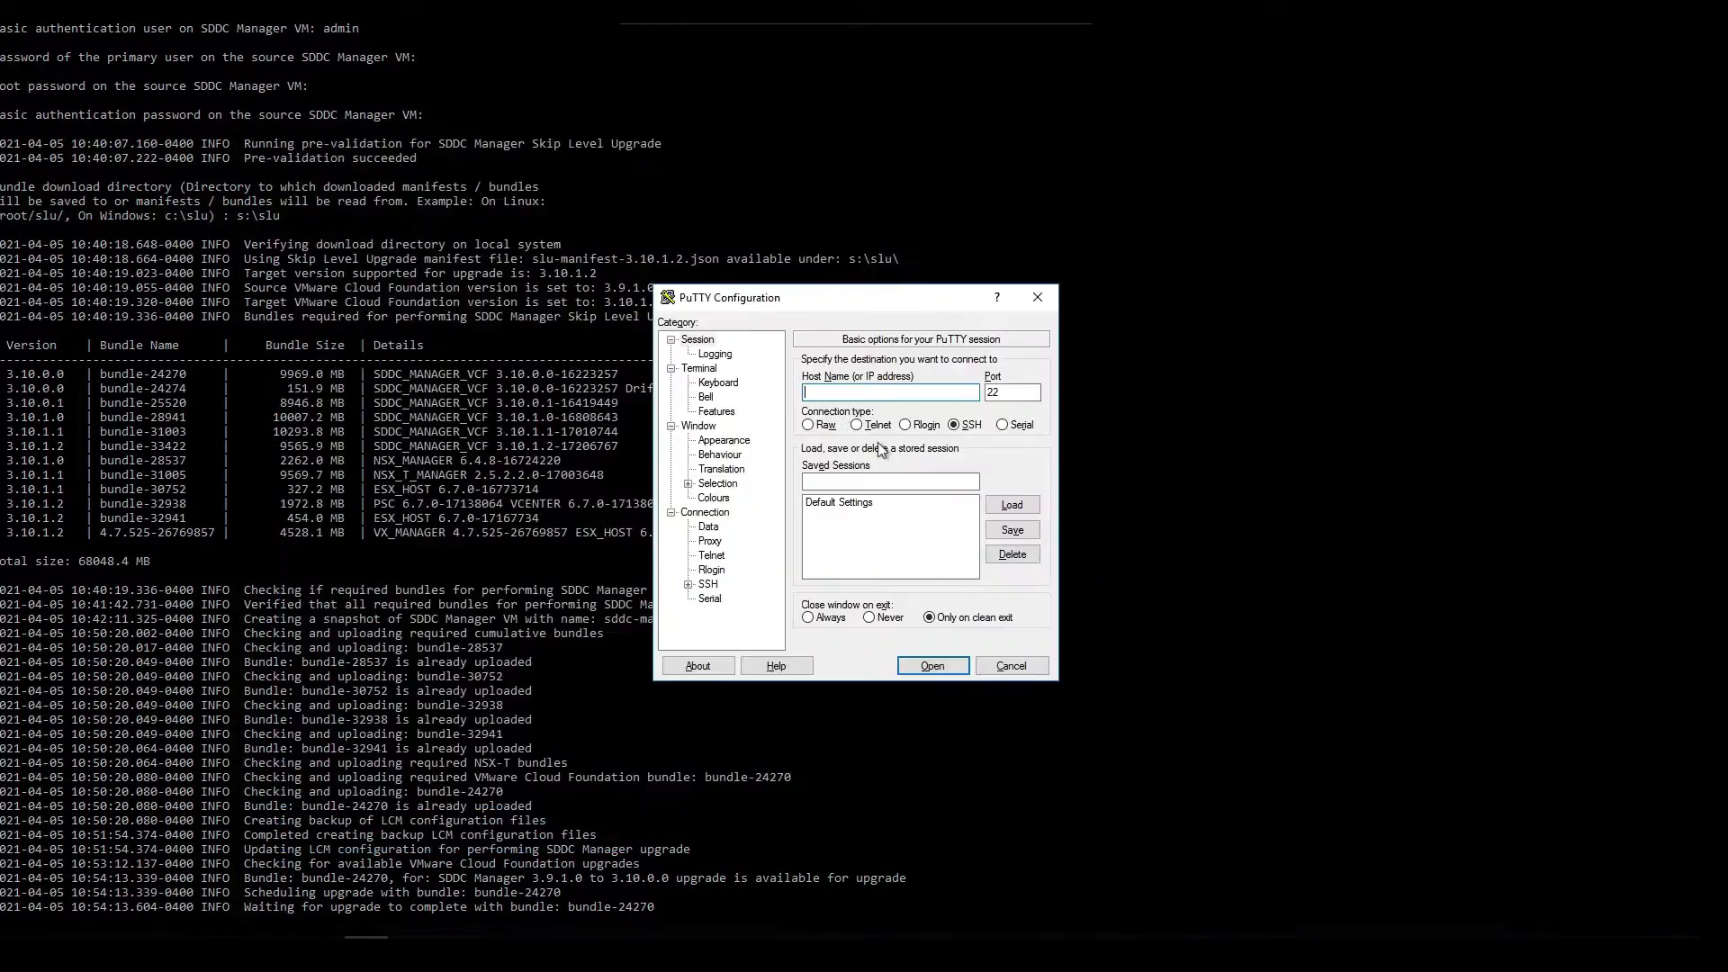
- Save a PuTTY session 'sddc manager' for sddc-manager.lab15.cse.lab and connect, accepting the host key
{"action": "type", "text": "sddc-manager.lab15.cse.lab"}
{"action": "left_click", "coordinate": [890, 482]}
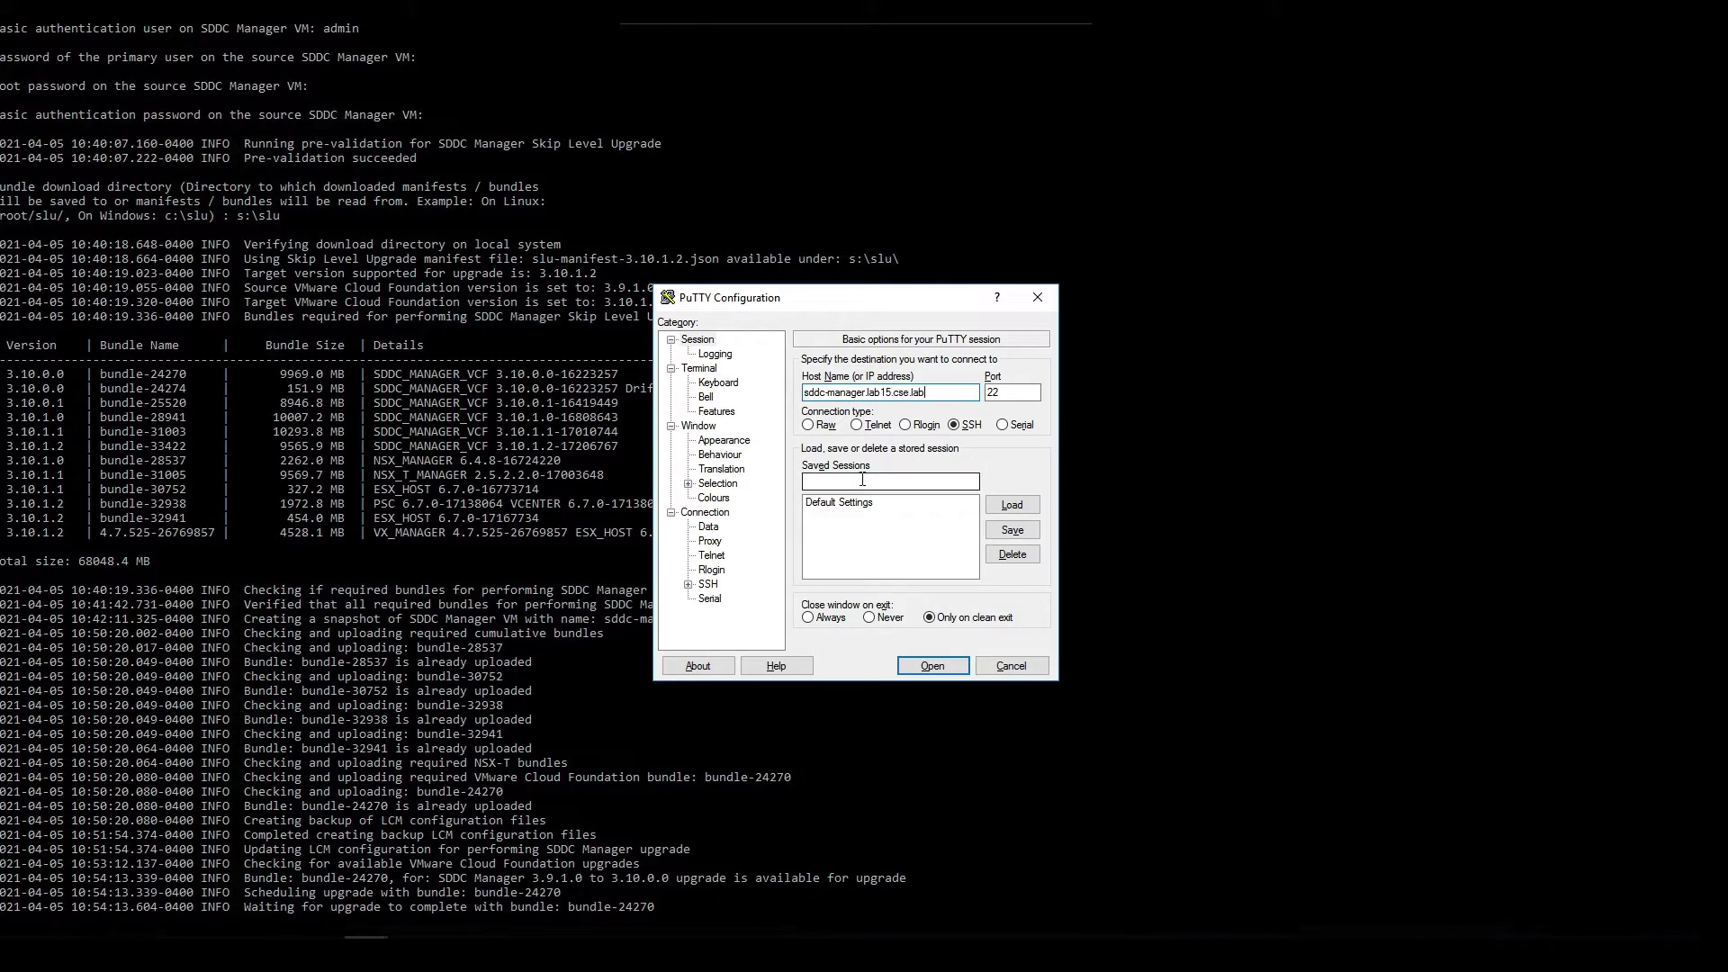
{"action": "type", "text": "sddc manager"}
{"action": "left_click", "coordinate": [1013, 531]}
{"action": "left_click", "coordinate": [933, 665]}
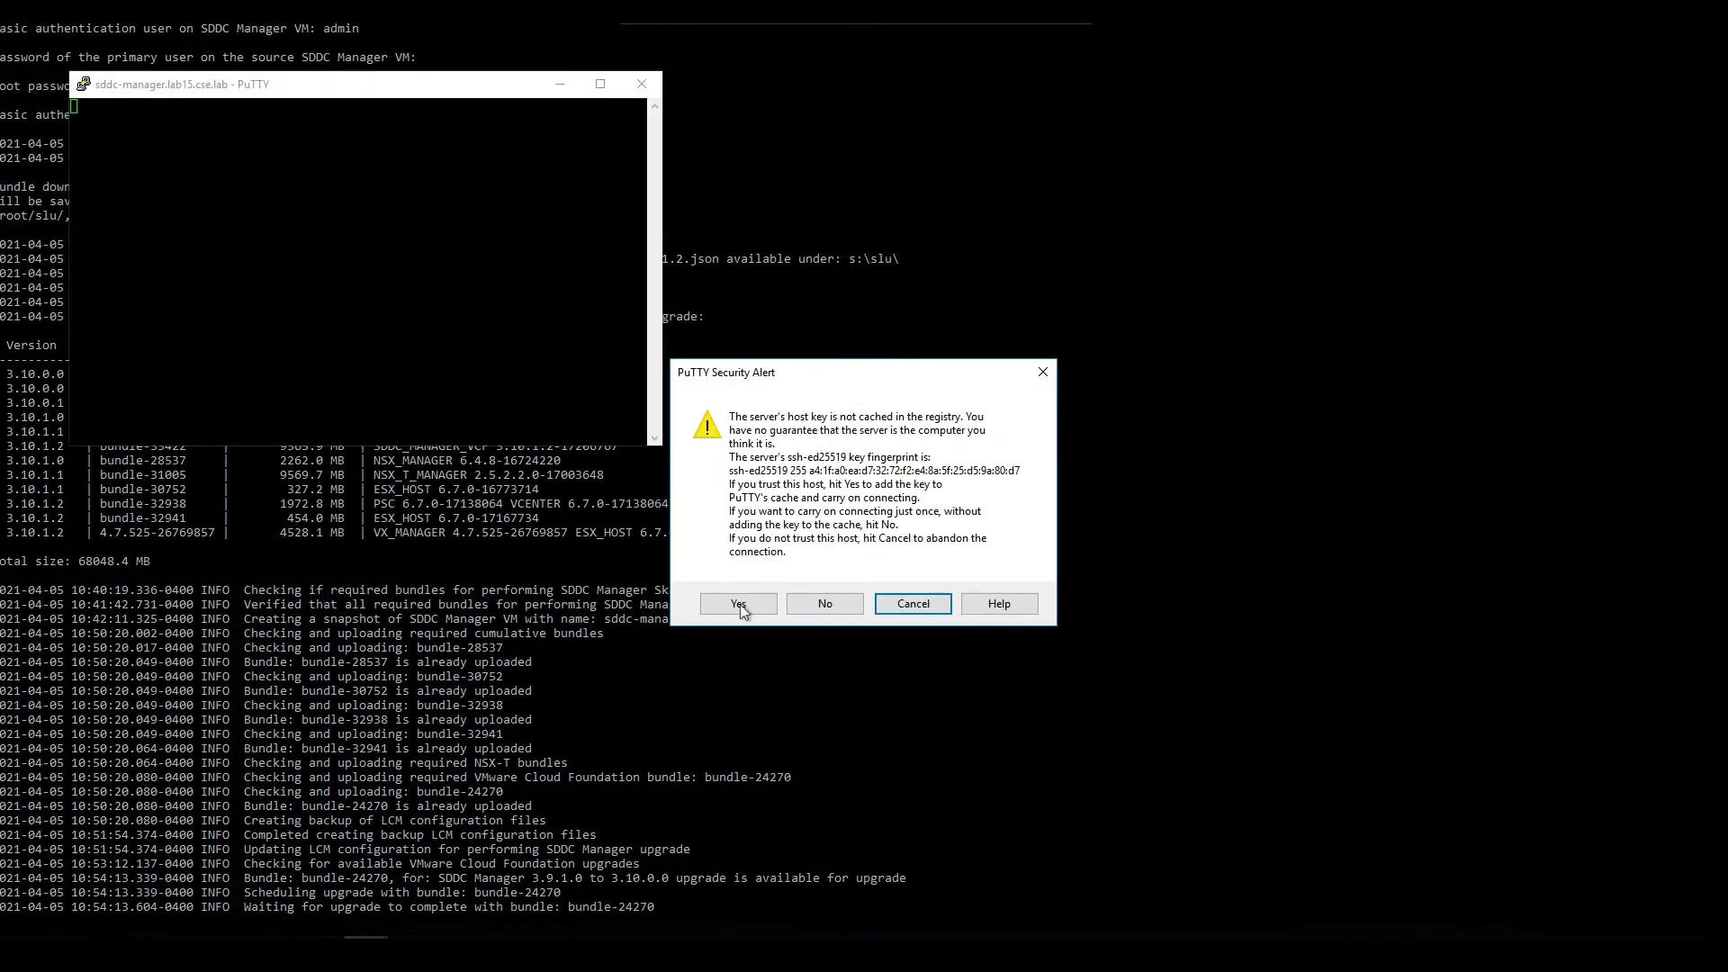
{"action": "left_click", "coordinate": [737, 604]}
- Log in as vcf with the account password and switch to root with su -
{"action": "type", "text": "vcf"}
{"action": "key", "text": "Return"}
{"action": "key", "text": "Return"}
{"action": "type", "text": "su -"}
{"action": "key", "text": "Return"}
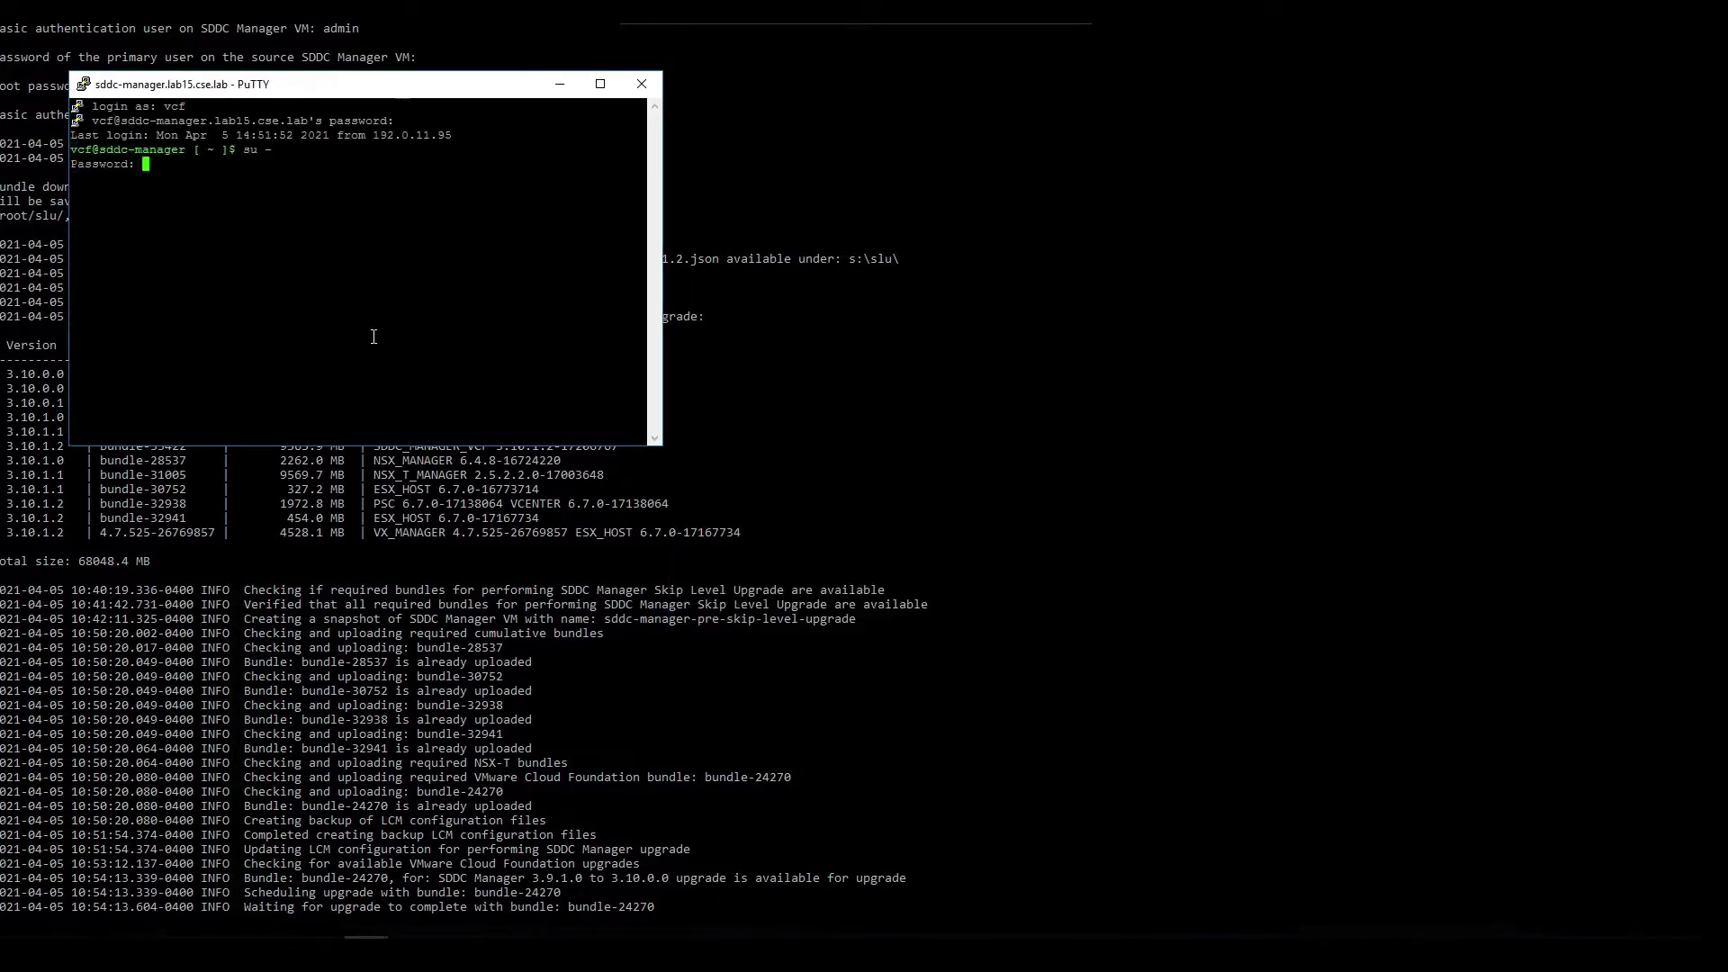
{"action": "key", "text": "Return"}
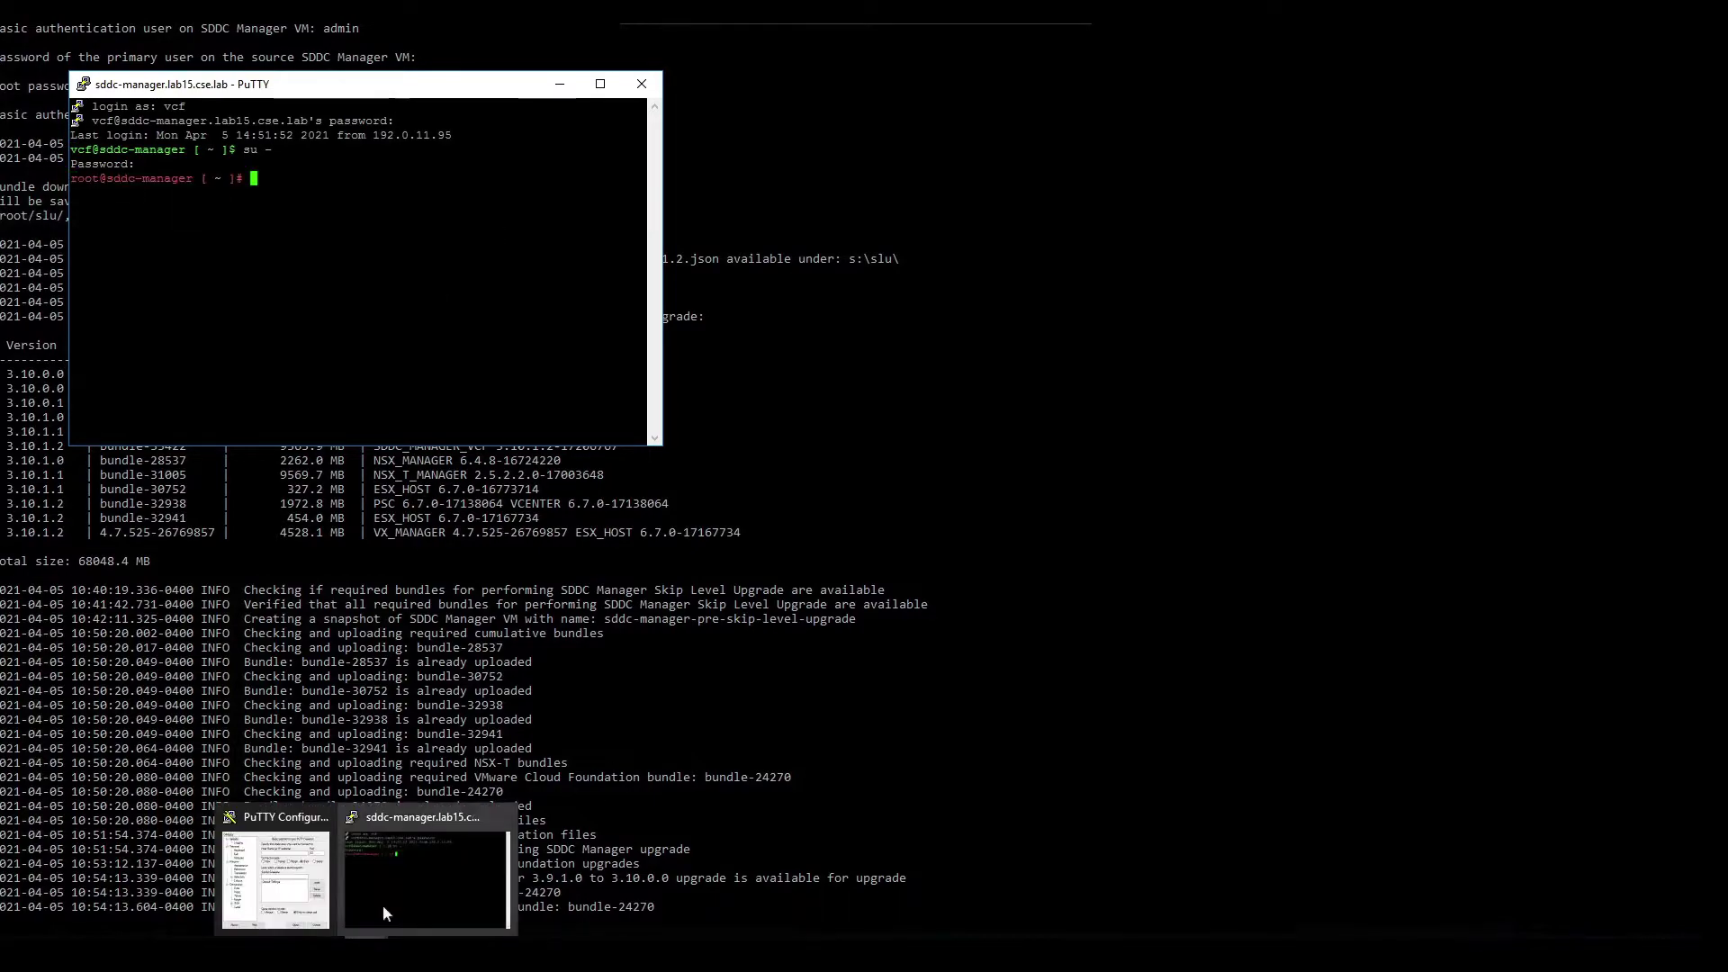
- Copy the lcm archive path again from the Notepad++ log and return to PuTTY
{"action": "left_click", "coordinate": [279, 869]}
{"action": "left_click", "coordinate": [835, 695]}
{"action": "left_click", "coordinate": [997, 695], "text": "shift"}
{"action": "right_click", "coordinate": [962, 696]}
{"action": "left_click", "coordinate": [994, 347]}
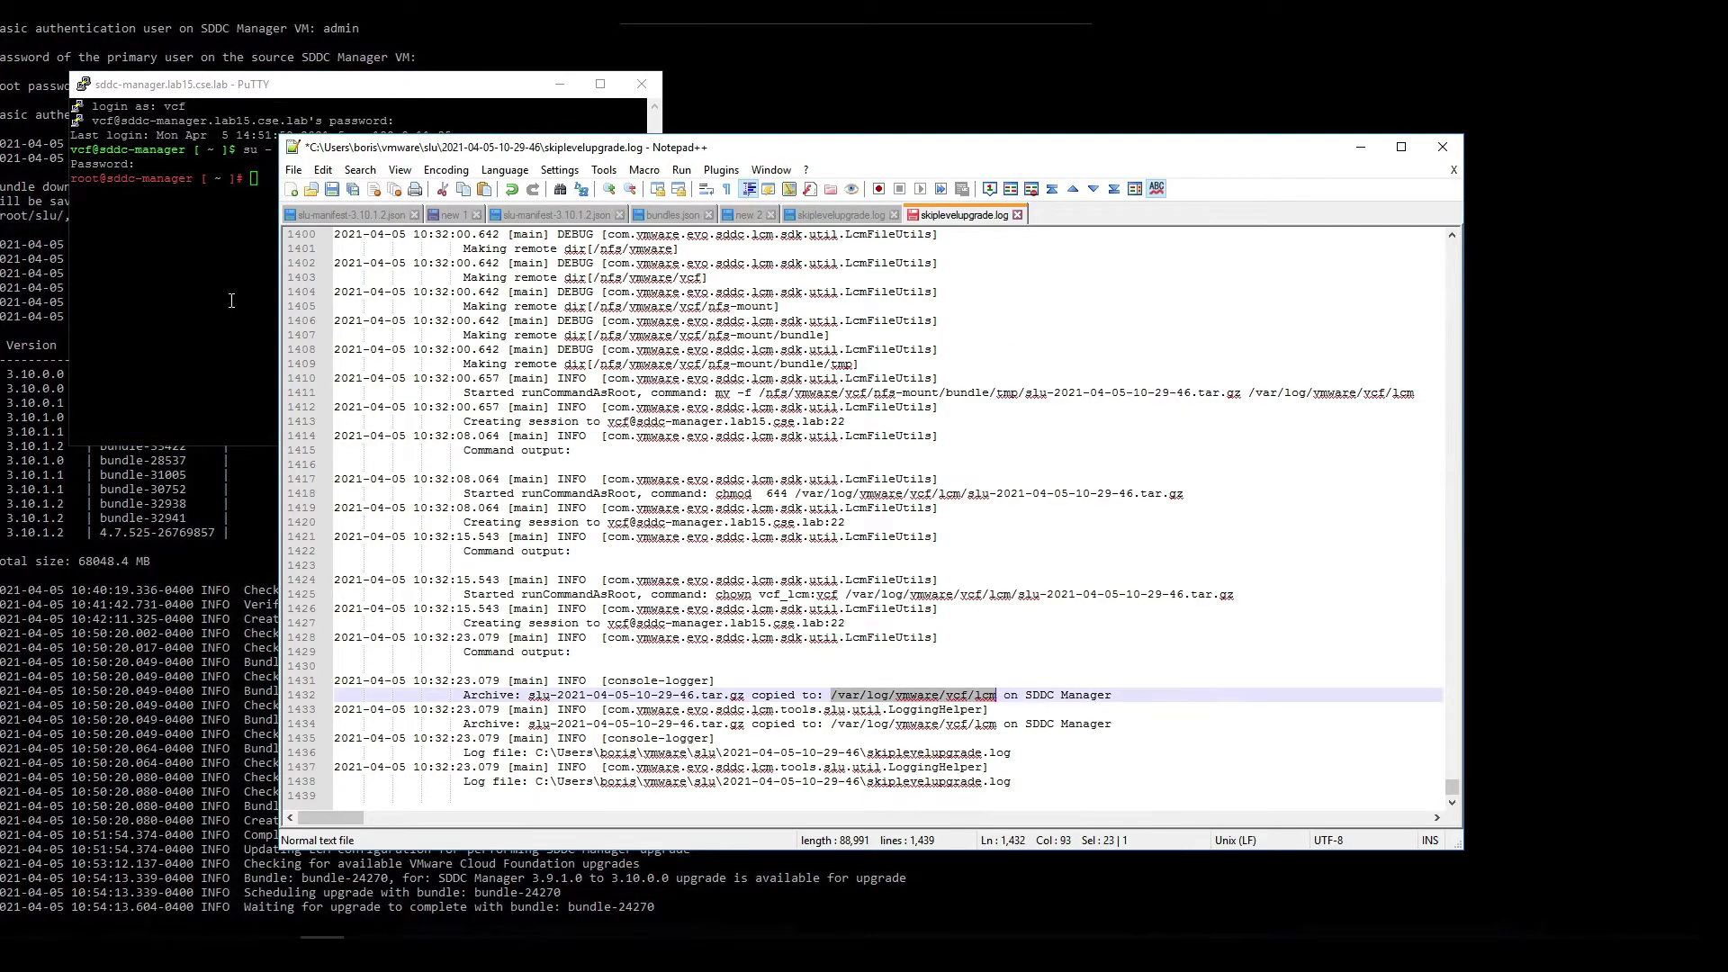
{"action": "left_click", "coordinate": [222, 293]}
- Change into /var/log/vmware/vcf/lcm and list its contents with ls -l
{"action": "type", "text": "cd /va"}
{"action": "key", "text": "Tab"}
{"action": "key", "text": "Tab"}
{"action": "key", "text": "Tab"}
{"action": "key", "text": "Tab"}
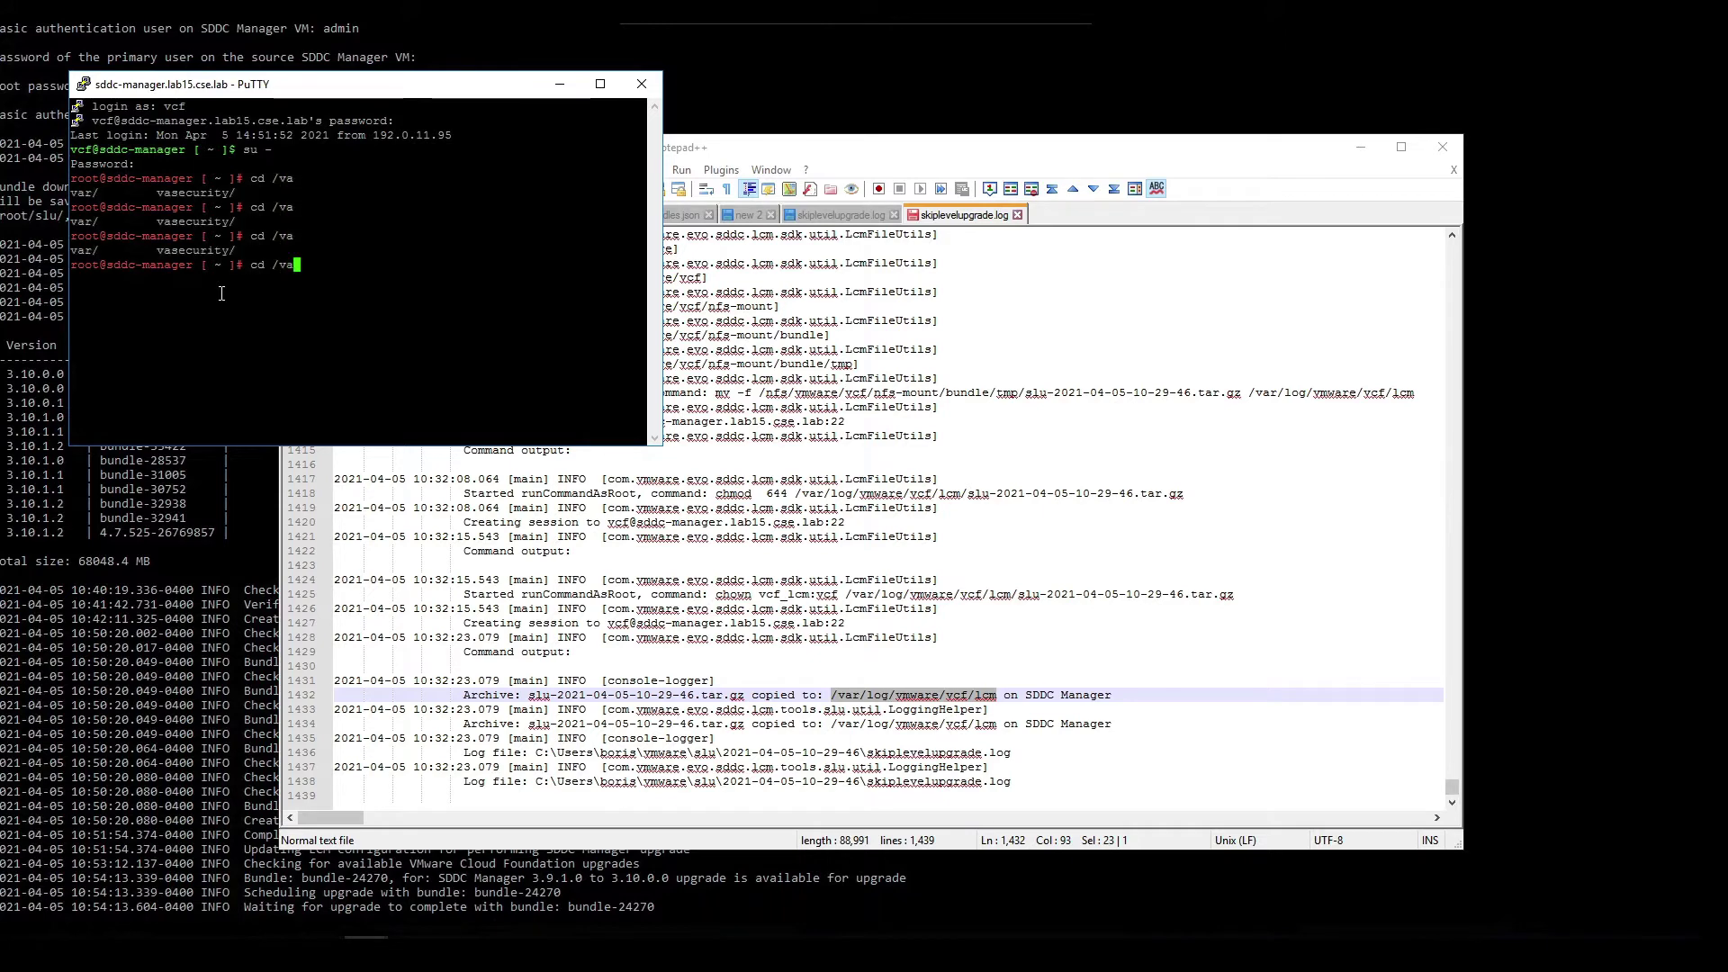
{"action": "type", "text": "r/lo"}
{"action": "key", "text": "Tab"}
{"action": "key", "text": "Tab"}
{"action": "type", "text": "g/v"}
{"action": "key", "text": "Tab"}
{"action": "key", "text": "Tab"}
{"action": "type", "text": "mware/vcf/l"}
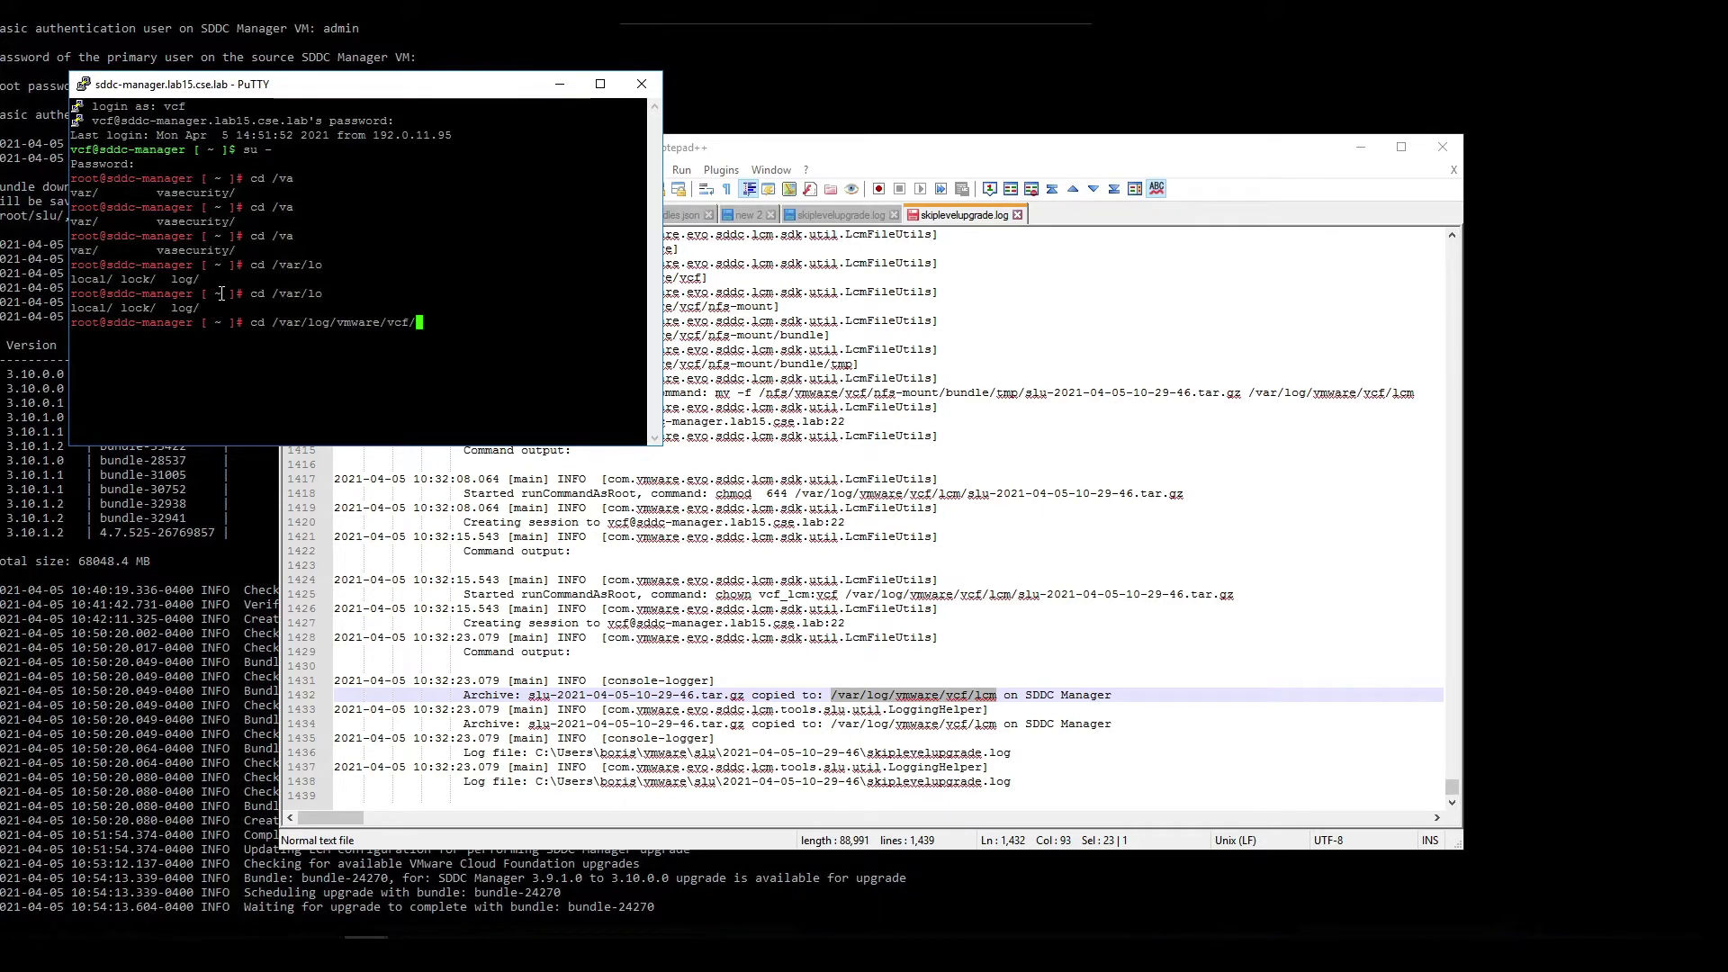
{"action": "key", "text": "Tab"}
{"action": "key", "text": "Tab"}
{"action": "type", "text": "cm"}
{"action": "key", "text": "Return"}
{"action": "type", "text": "ls -l"}
{"action": "key", "text": "Return"}
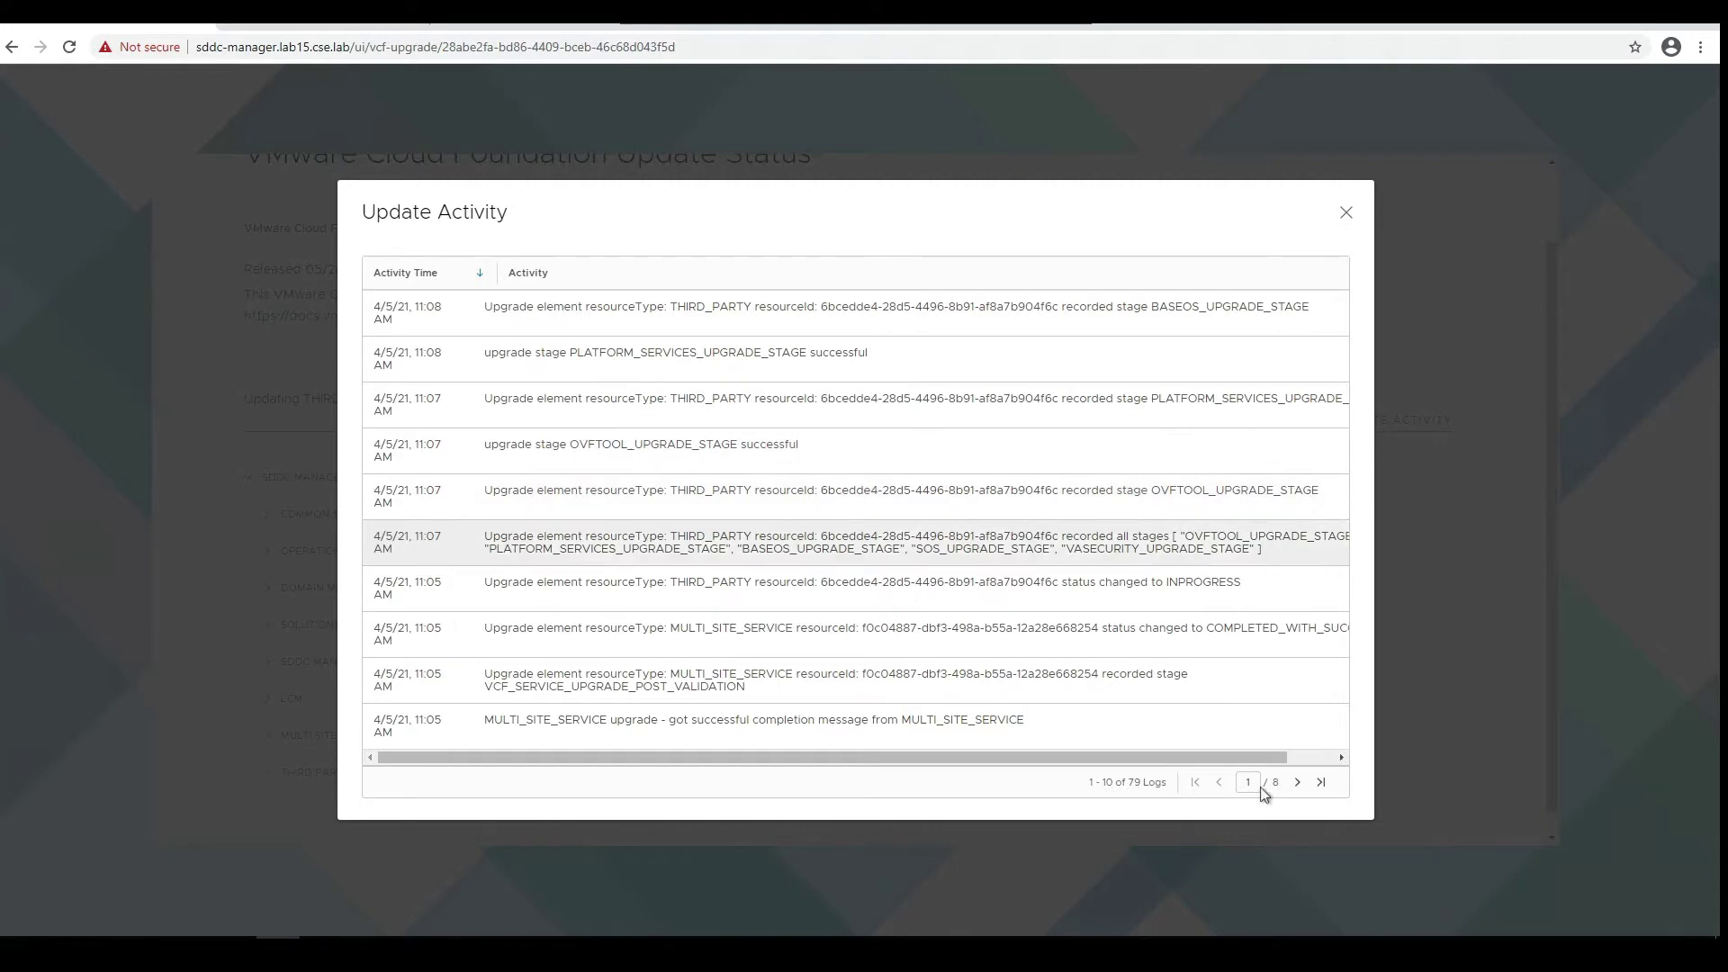
- Page through all 8 pages of the 79-entry update activity, return to page 1, and close it
{"action": "left_click", "coordinate": [1297, 782]}
{"action": "left_click", "coordinate": [1297, 784]}
{"action": "left_click", "coordinate": [1297, 783]}
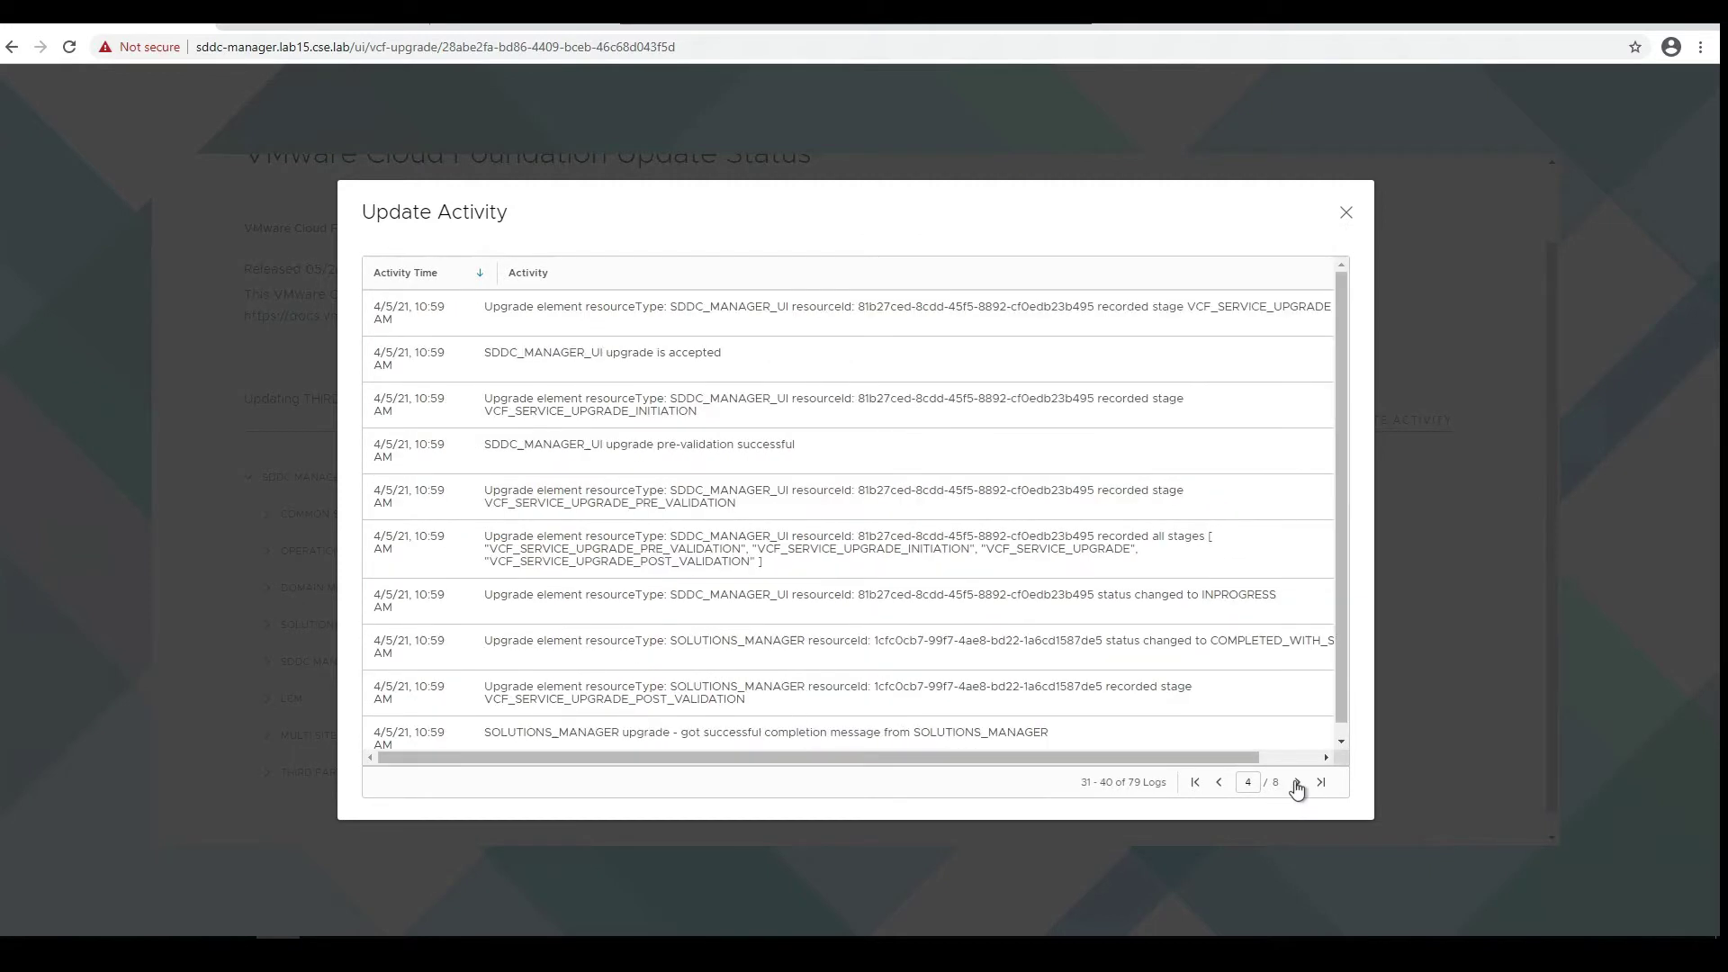
{"action": "left_click", "coordinate": [1297, 783]}
{"action": "left_click", "coordinate": [1297, 783]}
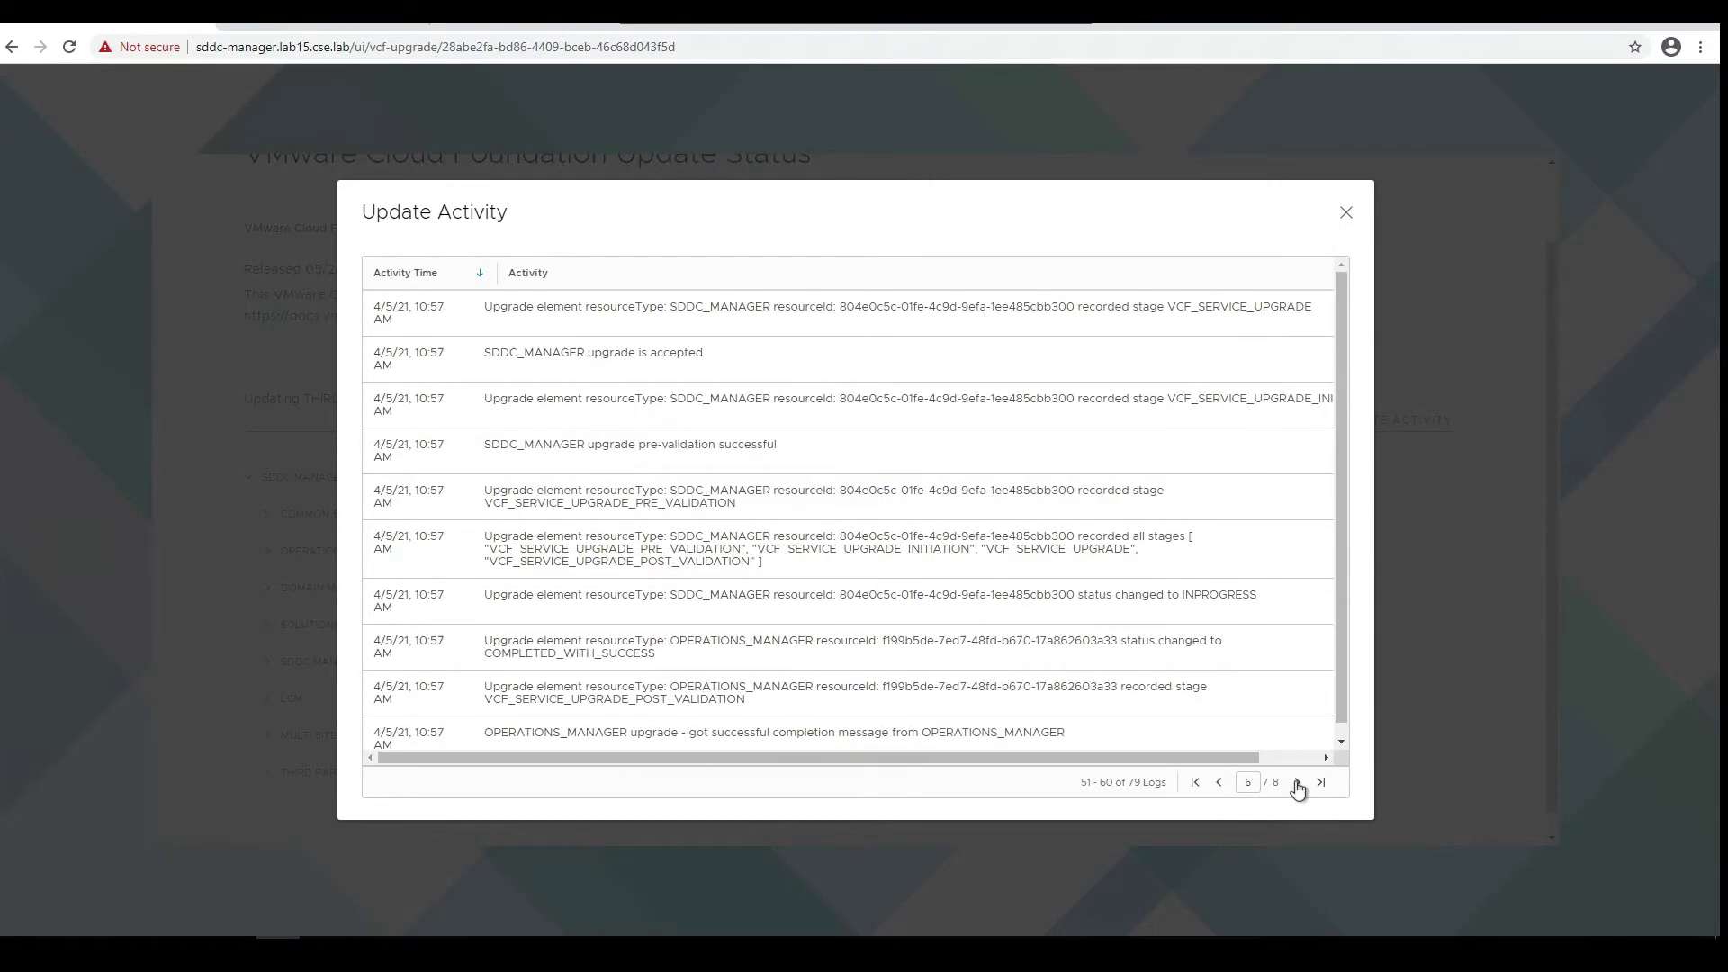
{"action": "left_click", "coordinate": [1298, 783]}
{"action": "left_click", "coordinate": [1297, 783]}
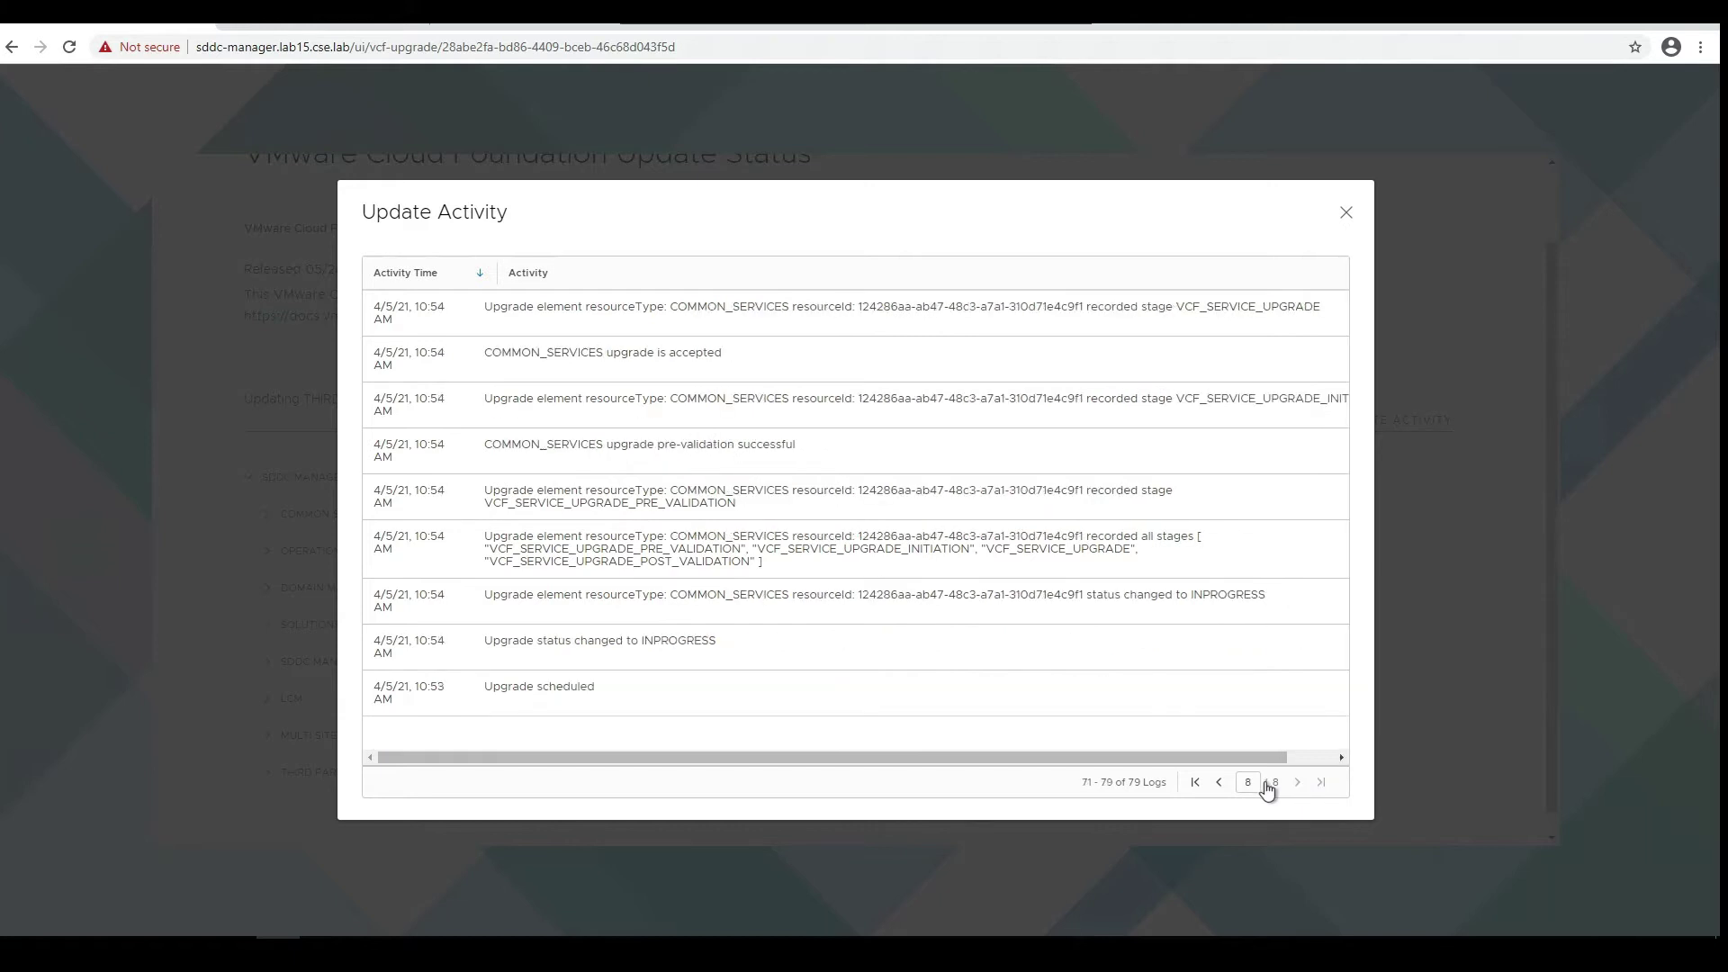
{"action": "left_click", "coordinate": [1195, 783]}
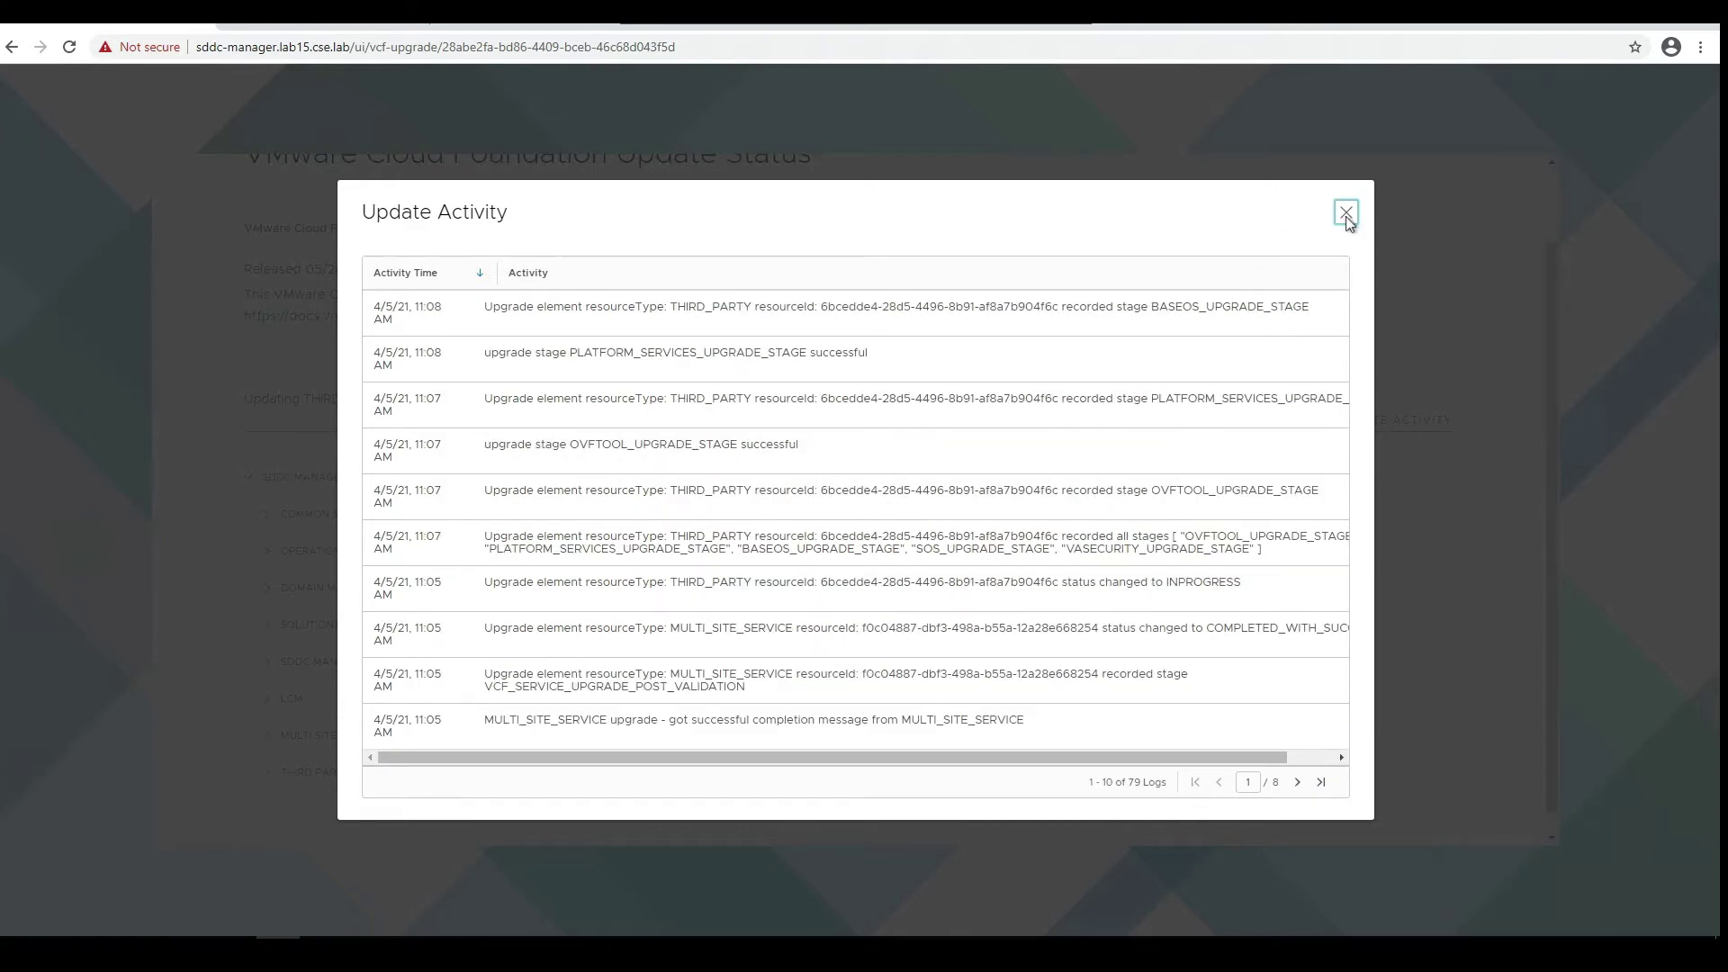
{"action": "left_click", "coordinate": [1347, 214]}
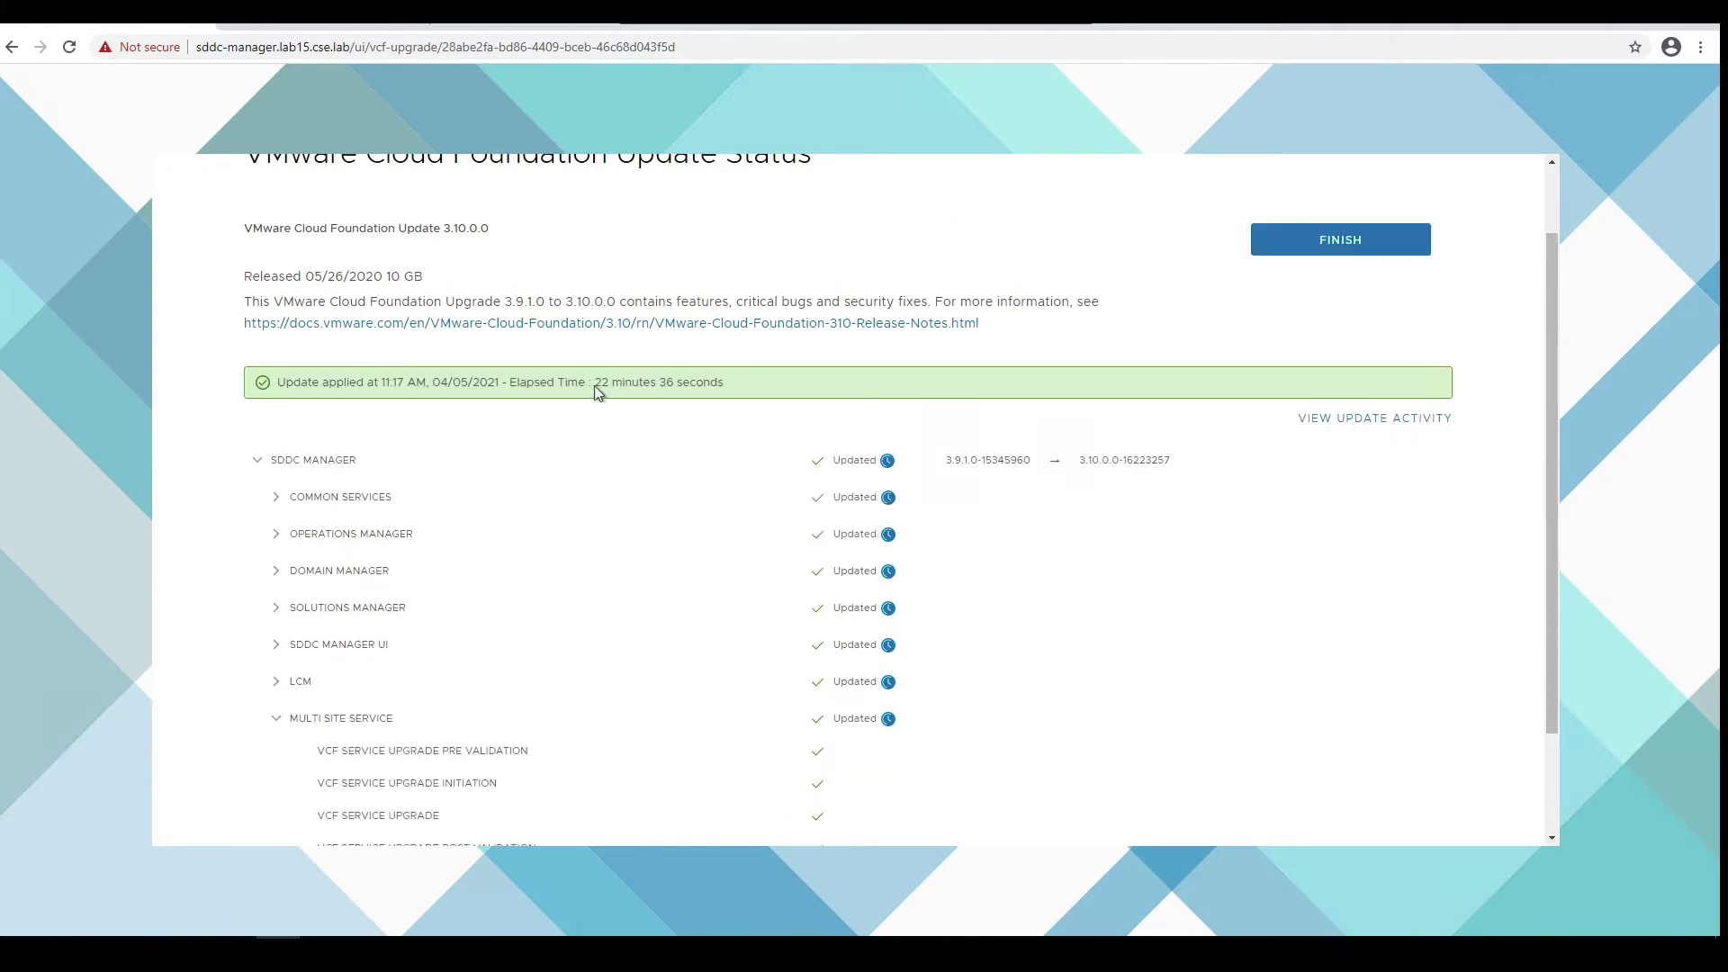
- Review the 22 minutes 36 seconds elapsed time and expand the THIRD PARTY upgrade stages
{"action": "left_click_drag", "start_coordinate": [596, 389], "coordinate": [659, 477]}
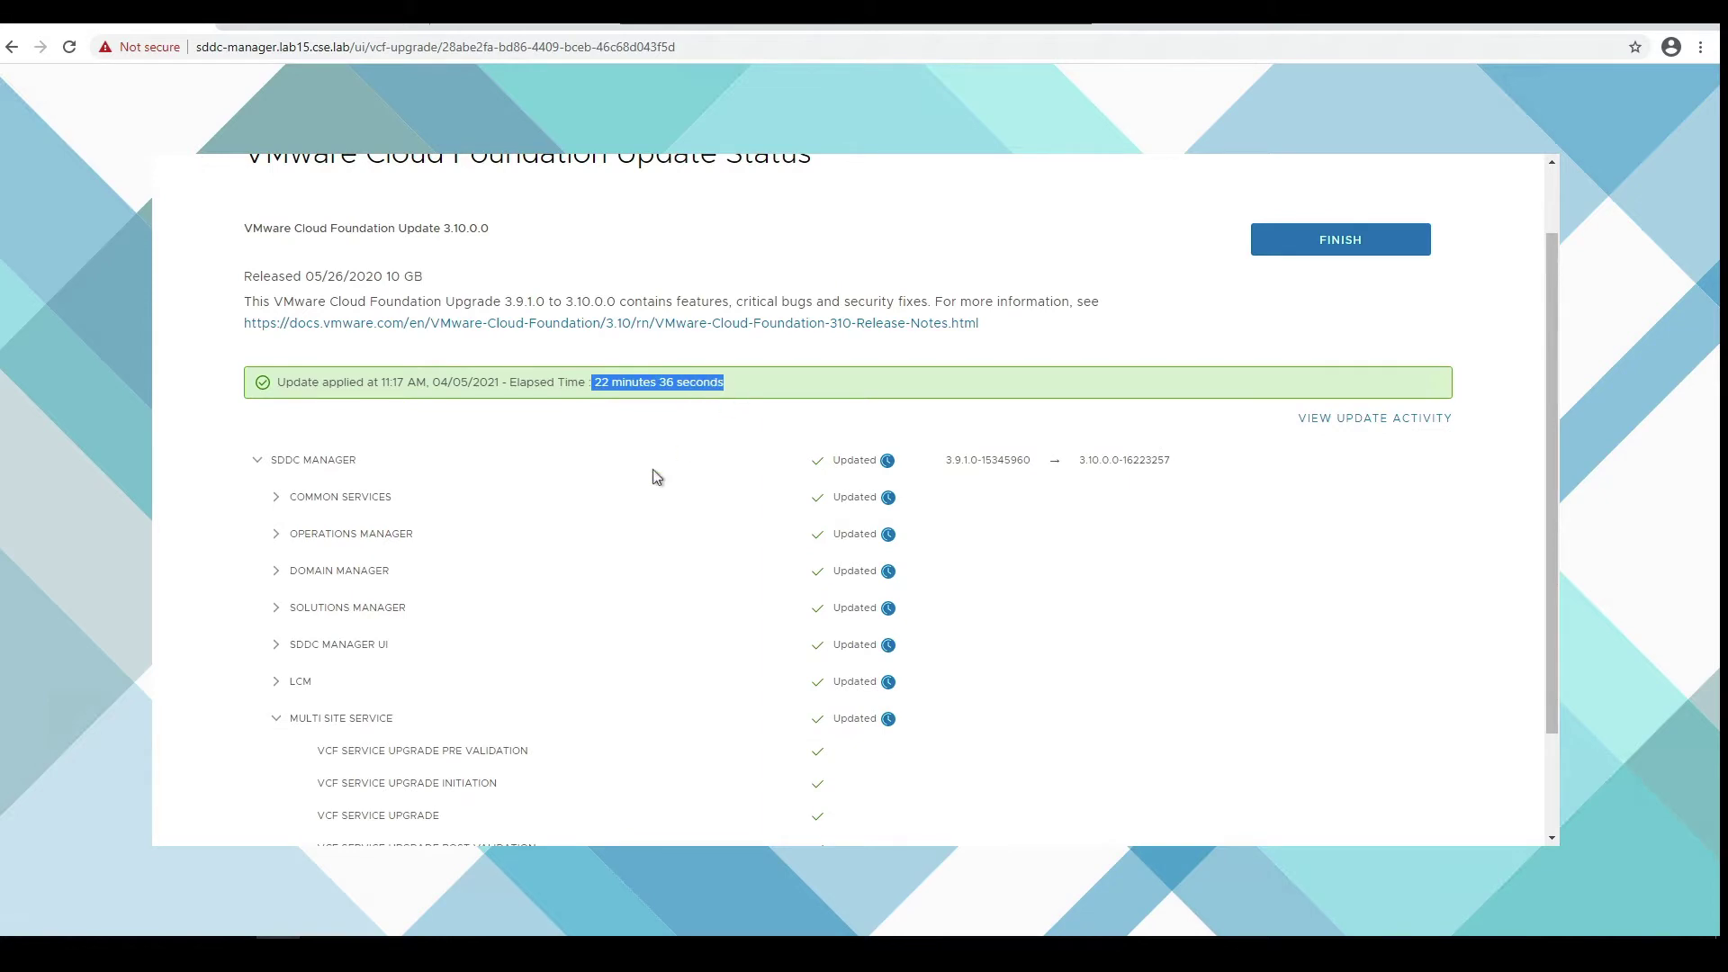
{"action": "left_click", "coordinate": [659, 478]}
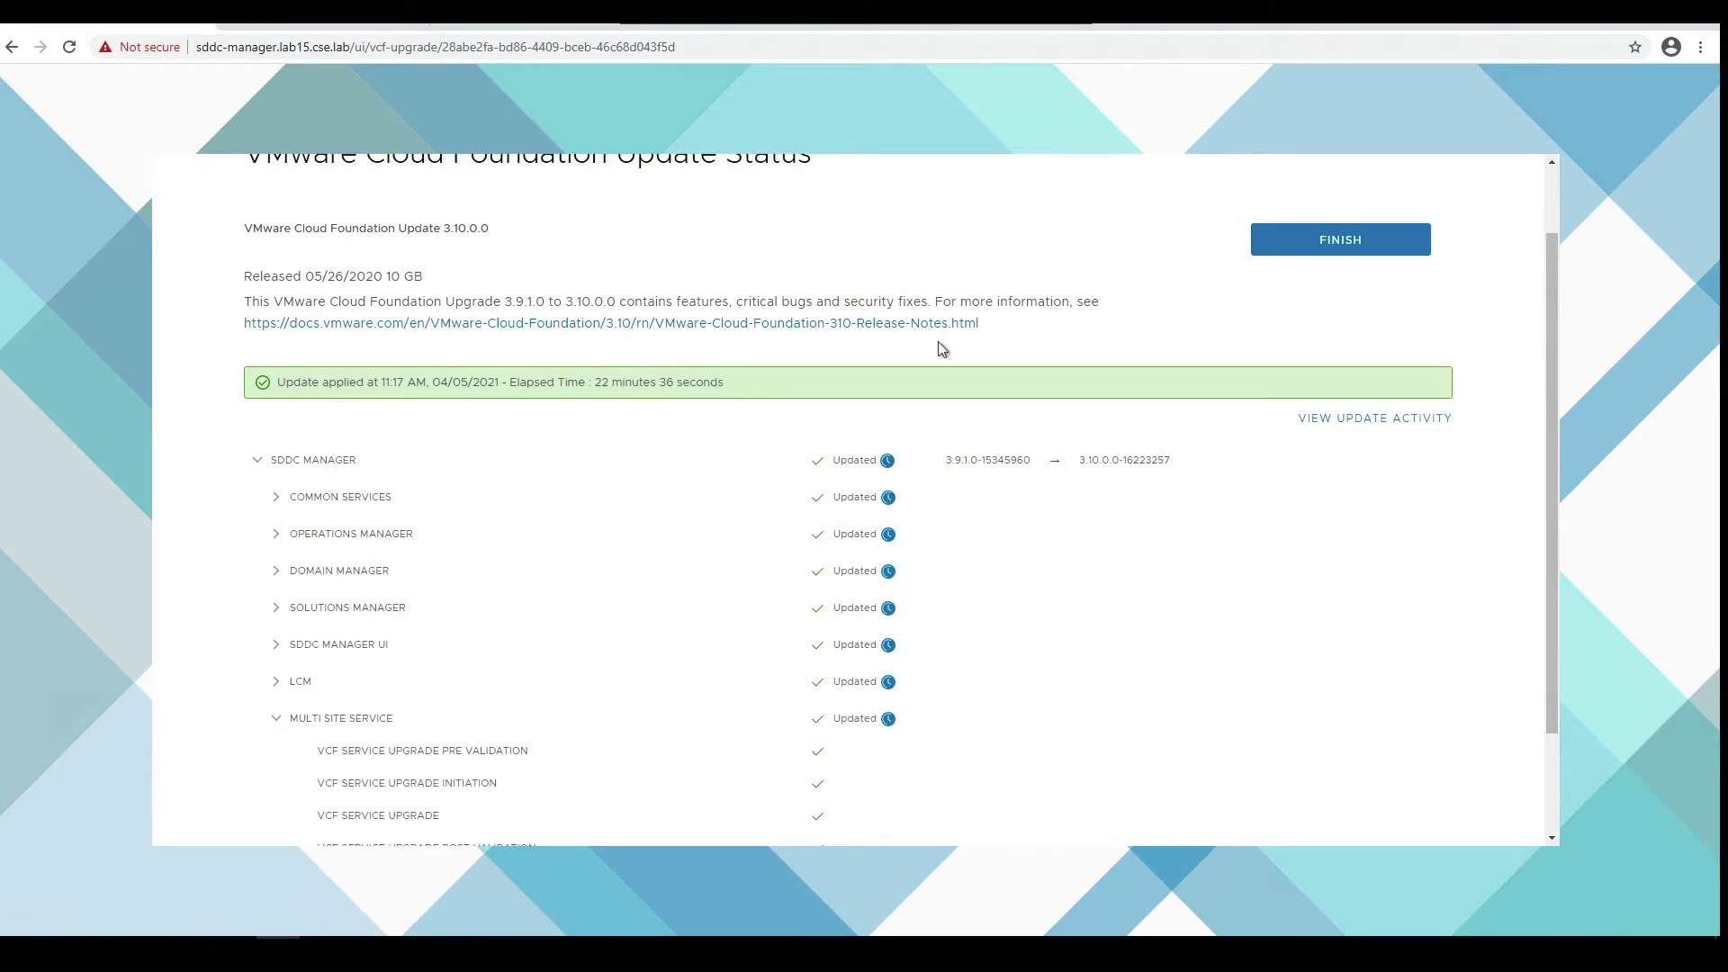
{"action": "scroll", "coordinate": [1247, 587], "scroll_direction": "down", "scroll_amount": 3}
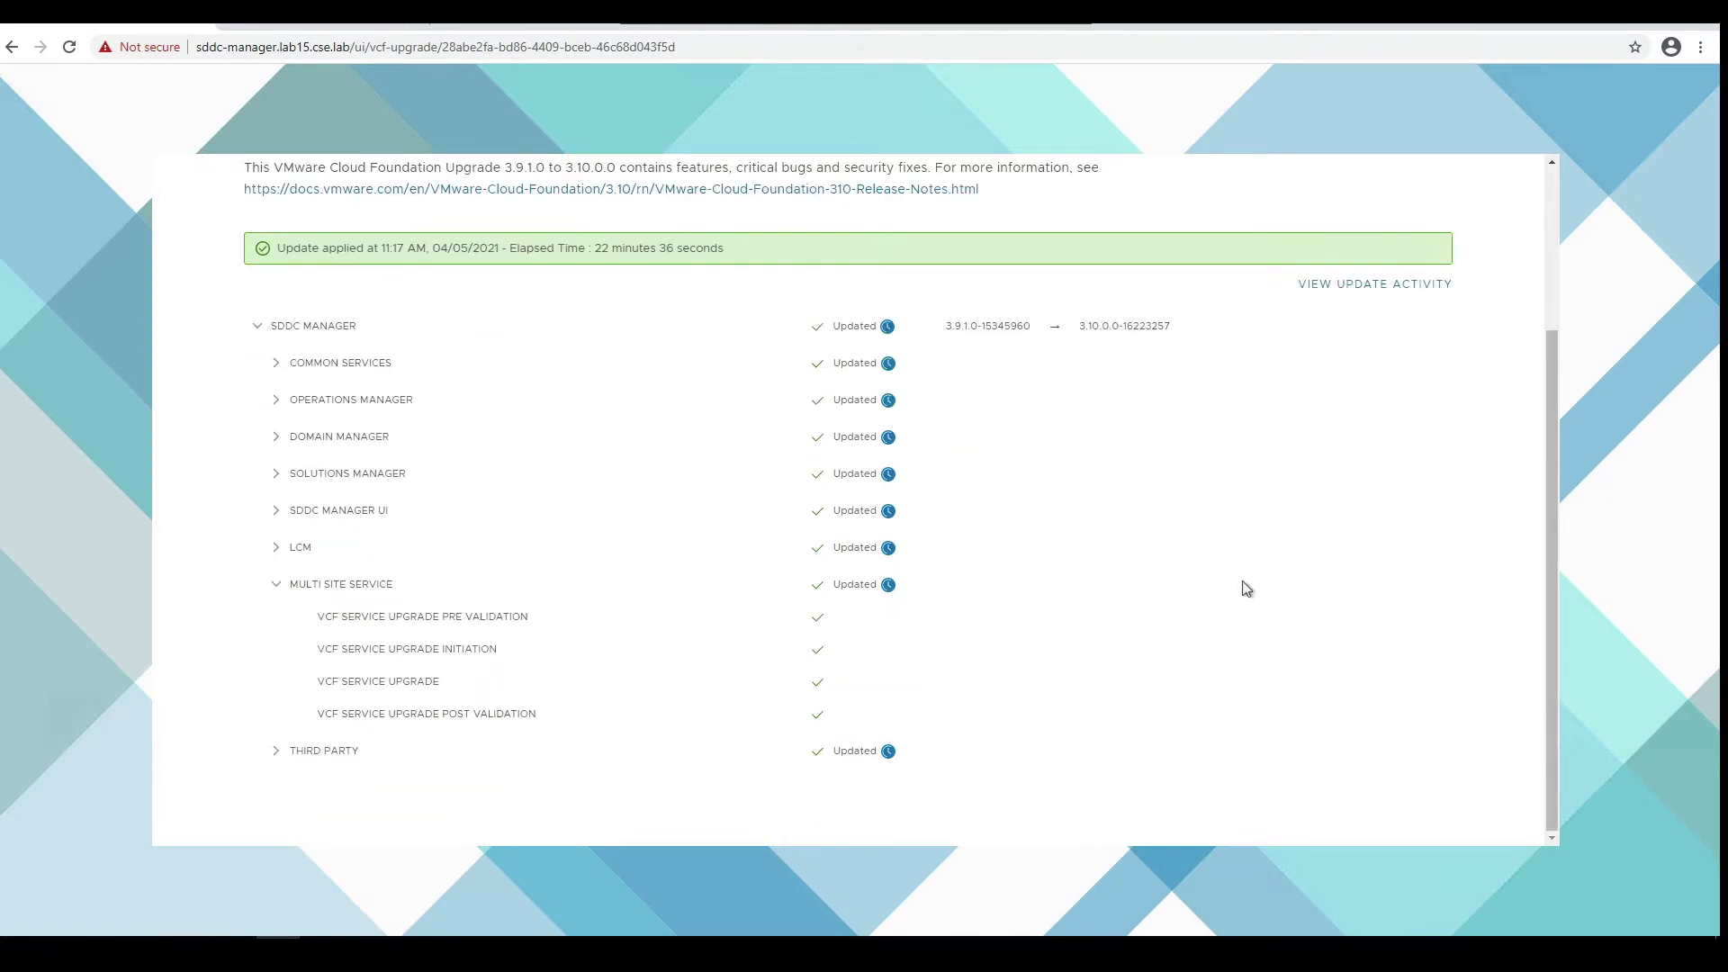
{"action": "left_click", "coordinate": [276, 750]}
{"action": "scroll", "coordinate": [410, 682], "scroll_direction": "down", "scroll_amount": 2}
{"action": "scroll", "coordinate": [409, 682], "scroll_direction": "up", "scroll_amount": 5}
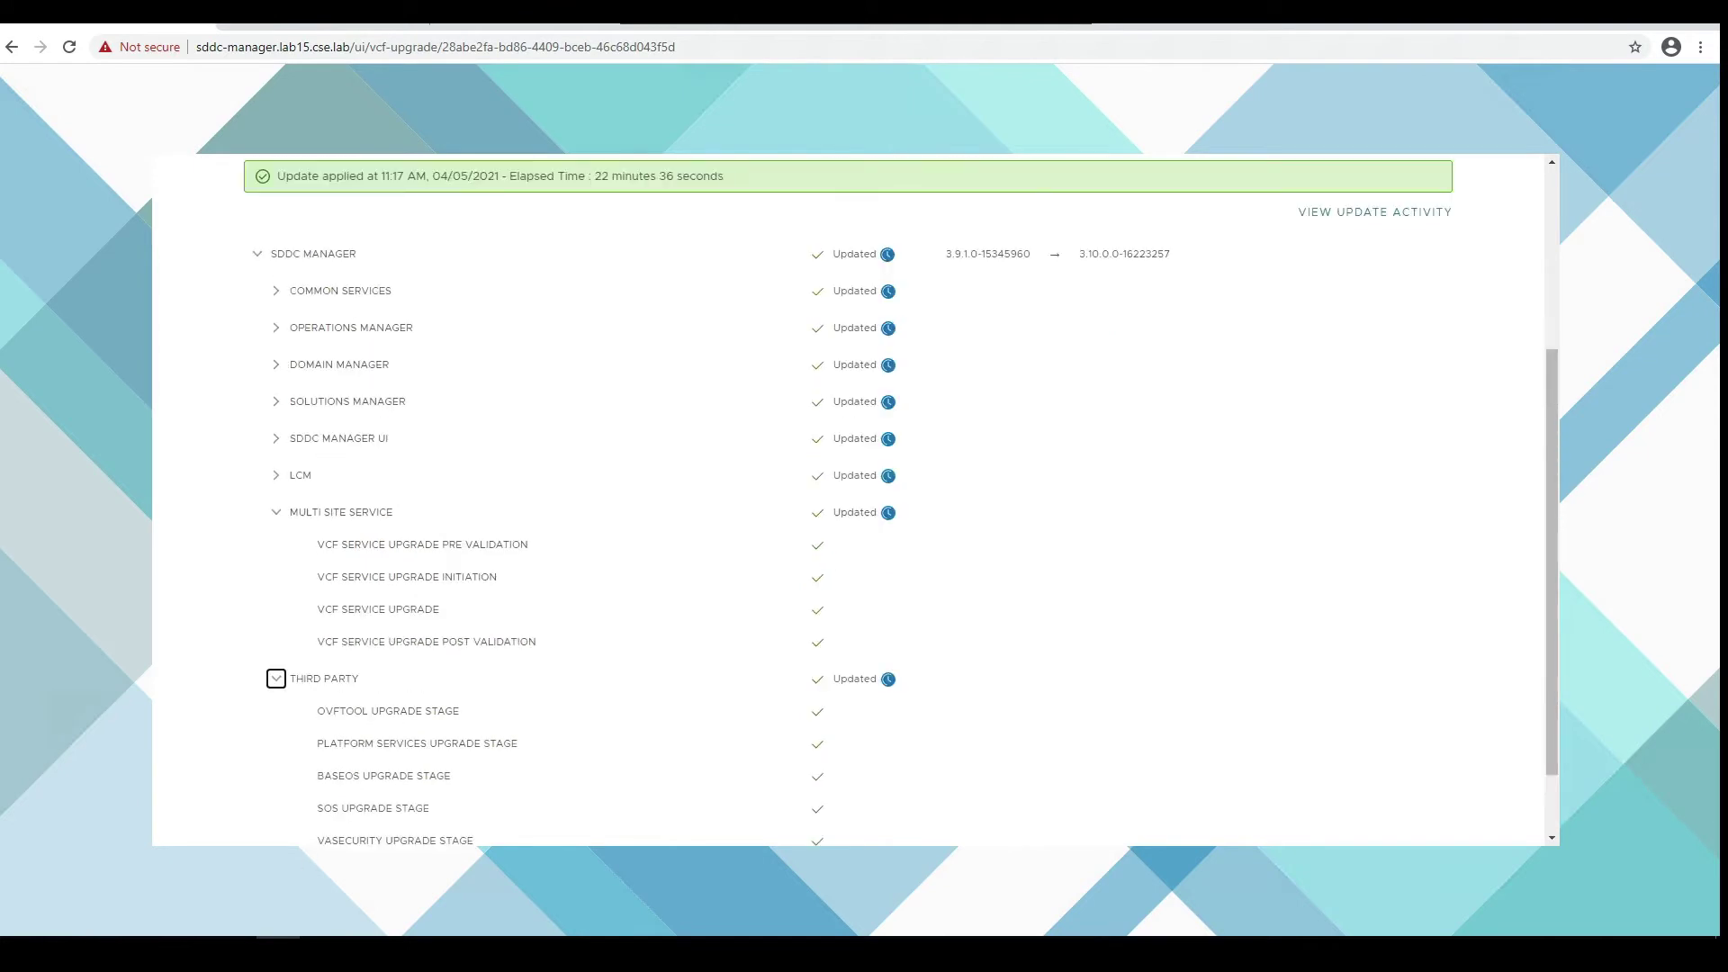
- Check the upgrade console, then FINISH the completed 3.10.0.0 update in SDDC Manager
{"action": "left_click", "coordinate": [284, 893]}
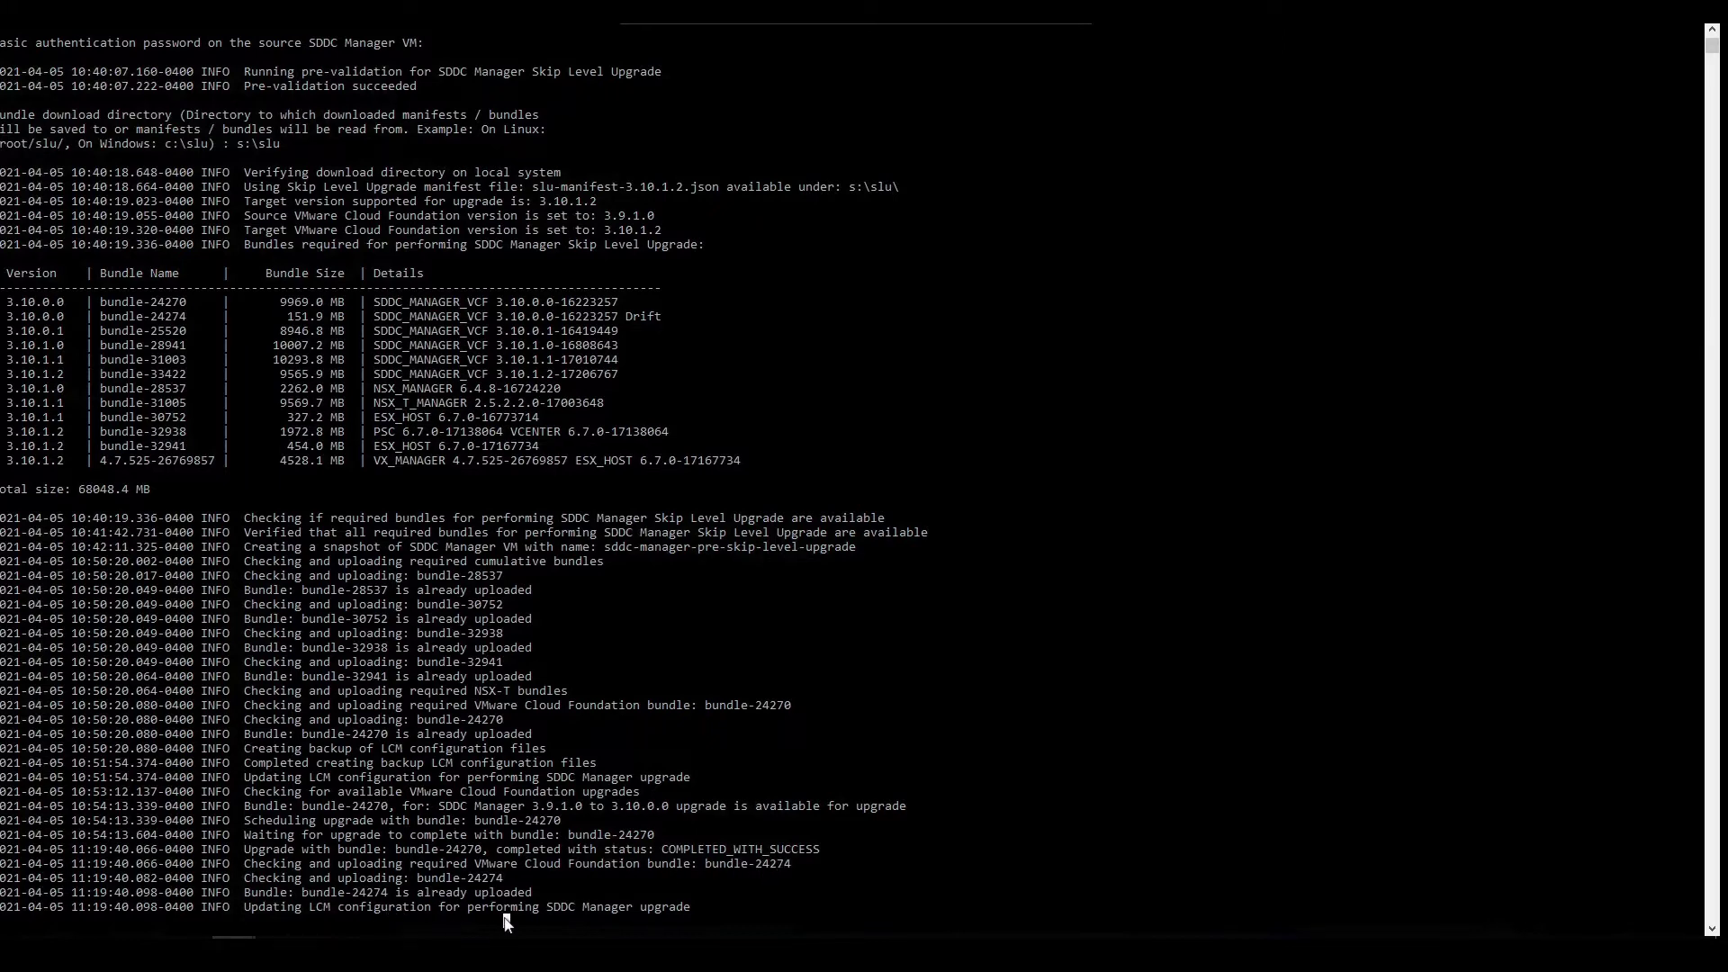
{"action": "mouse_move", "coordinate": [278, 953]}
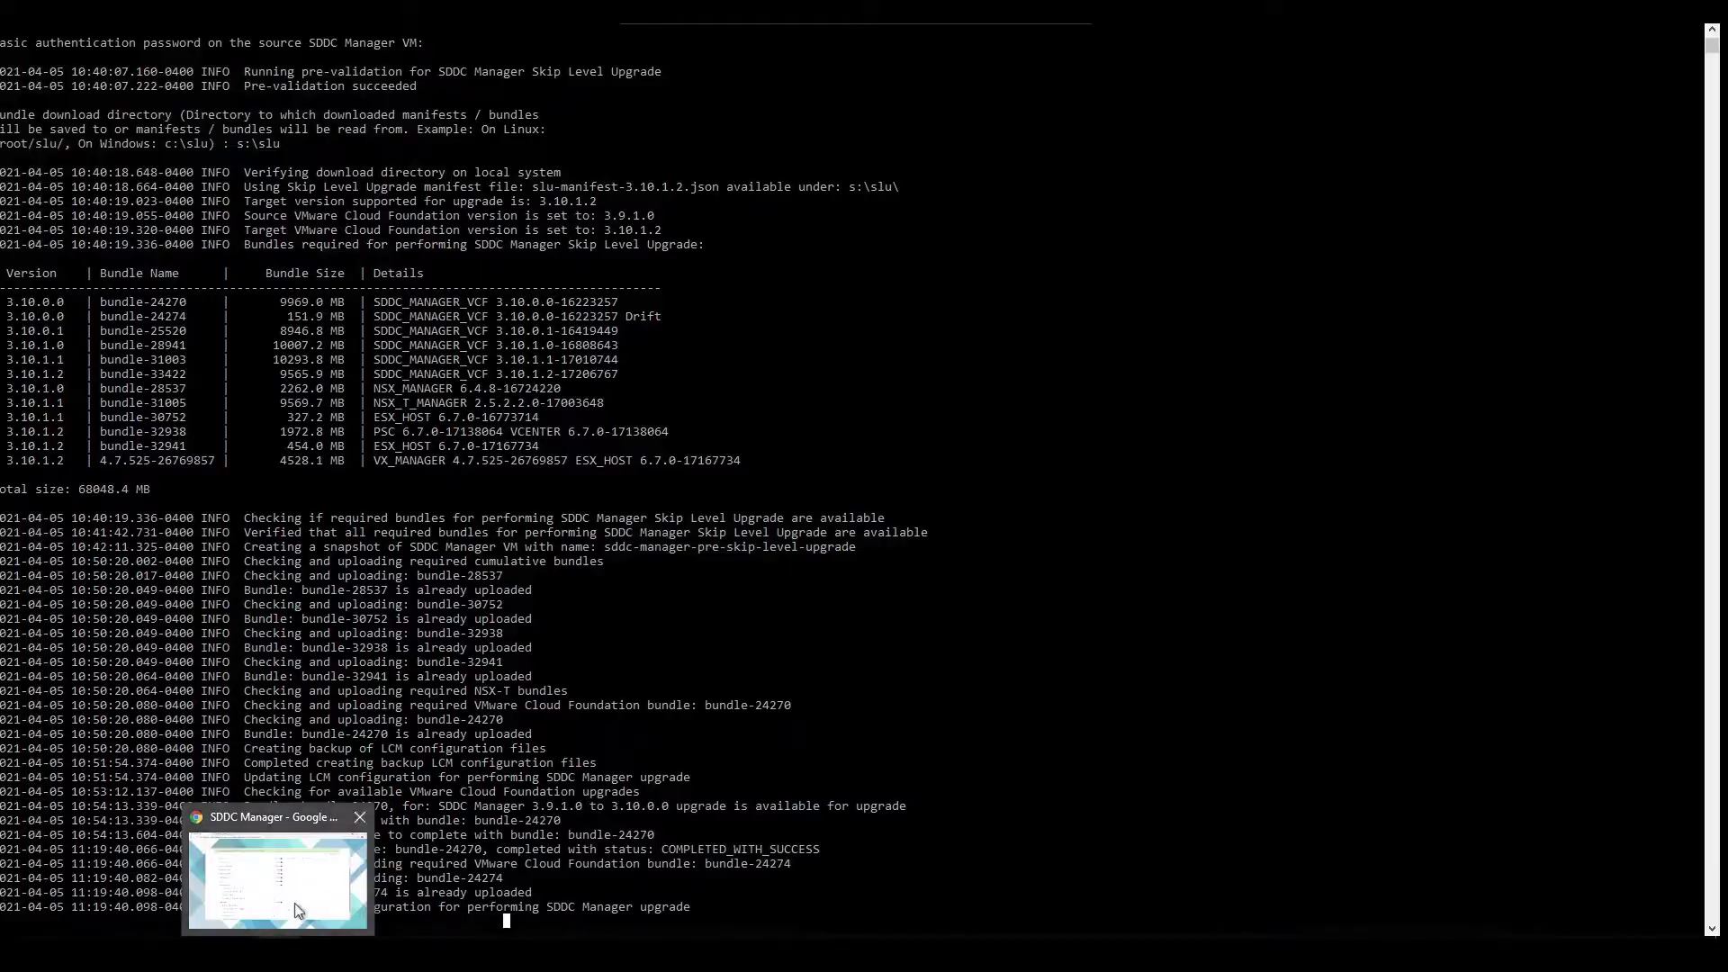
{"action": "left_click", "coordinate": [296, 905]}
{"action": "scroll", "coordinate": [1291, 310], "scroll_direction": "up", "scroll_amount": 5}
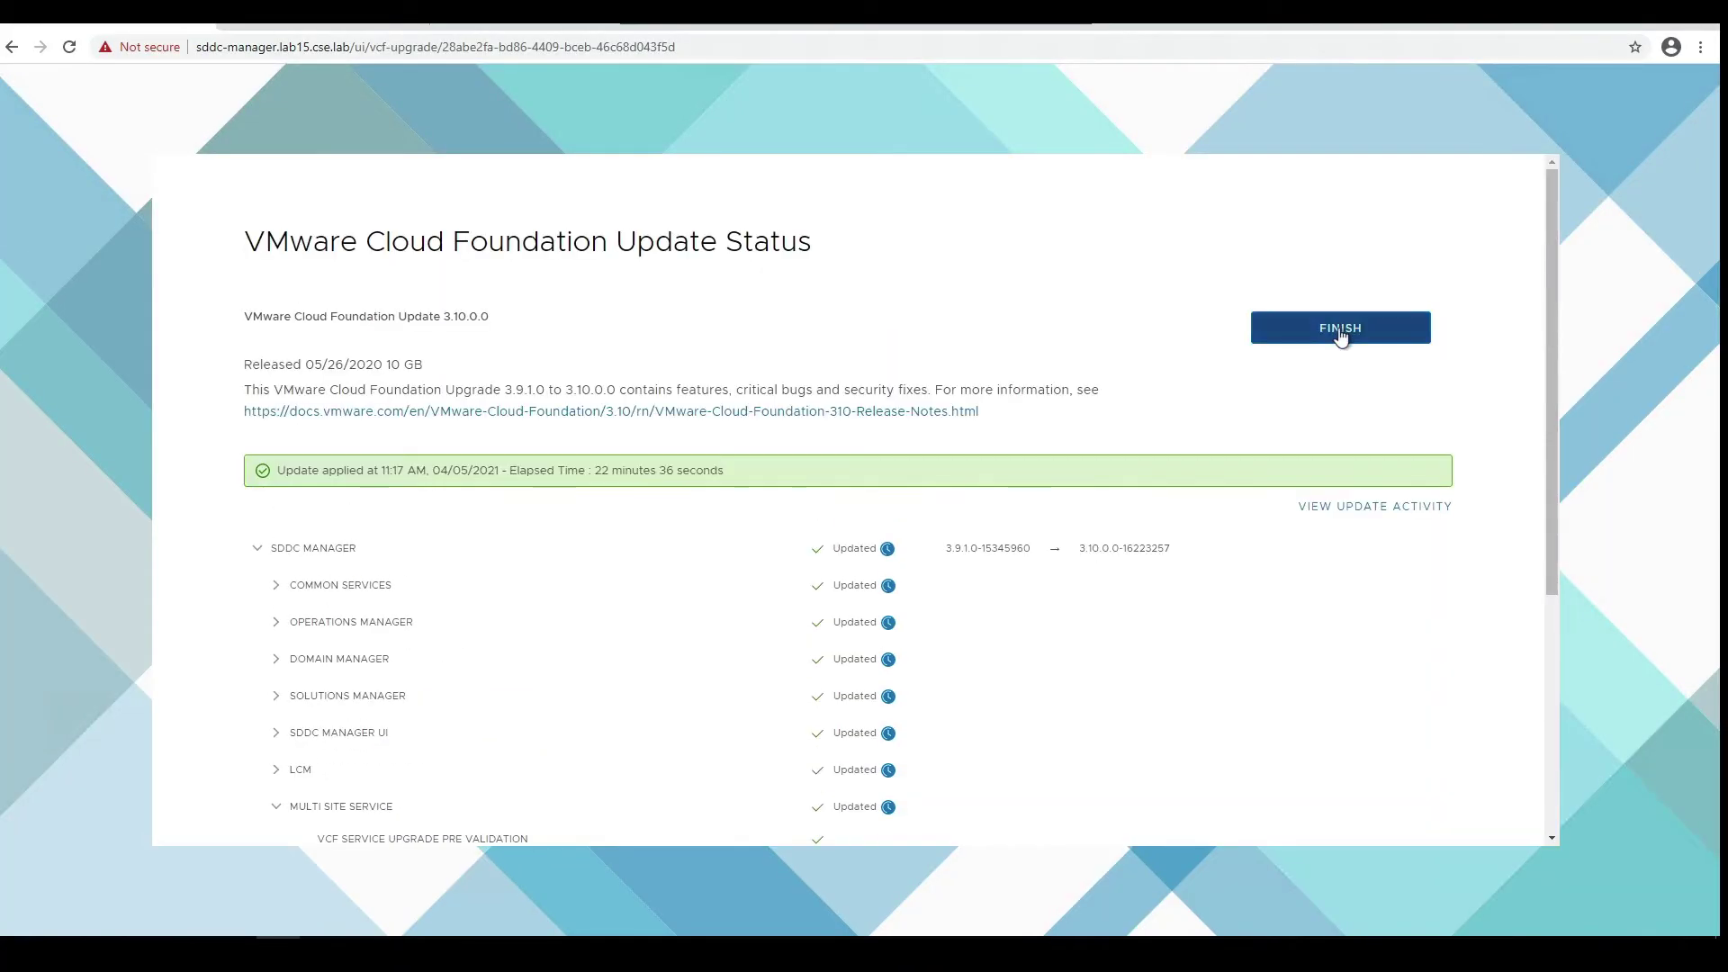
{"action": "left_click", "coordinate": [1339, 329]}
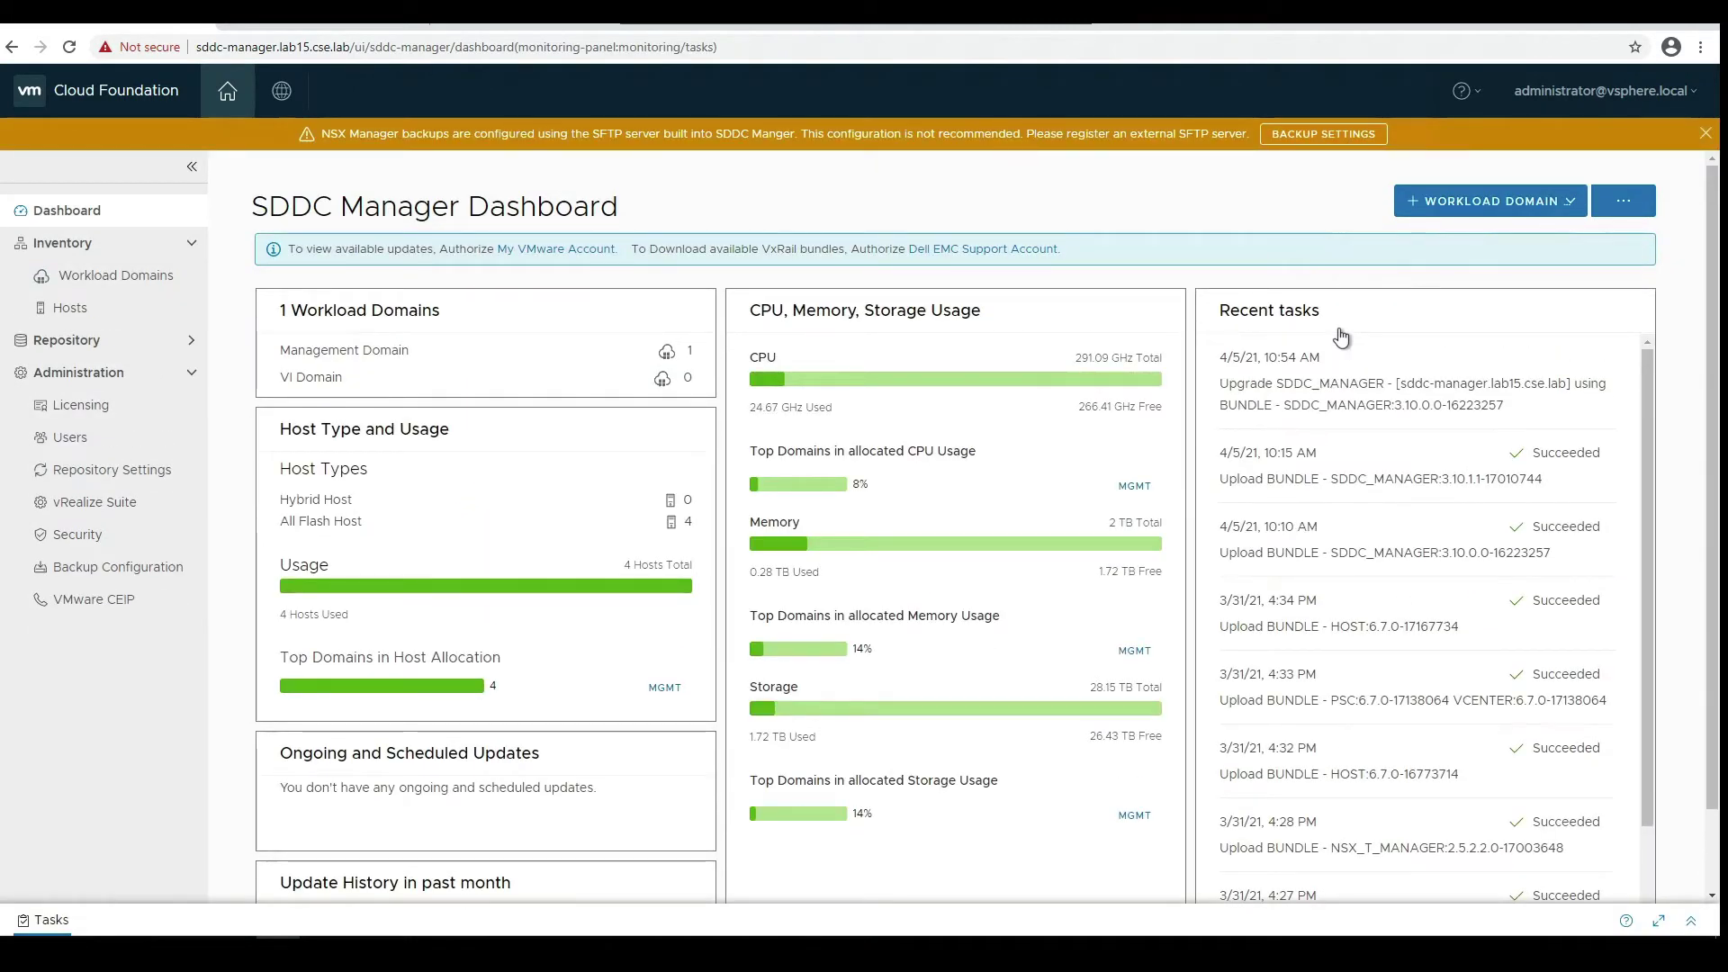
- On MGMT's Update/Patches, expand SDDC Manager versions and view details of the 3.10.0.0 update
{"action": "scroll", "coordinate": [1341, 337], "scroll_direction": "down", "scroll_amount": 2}
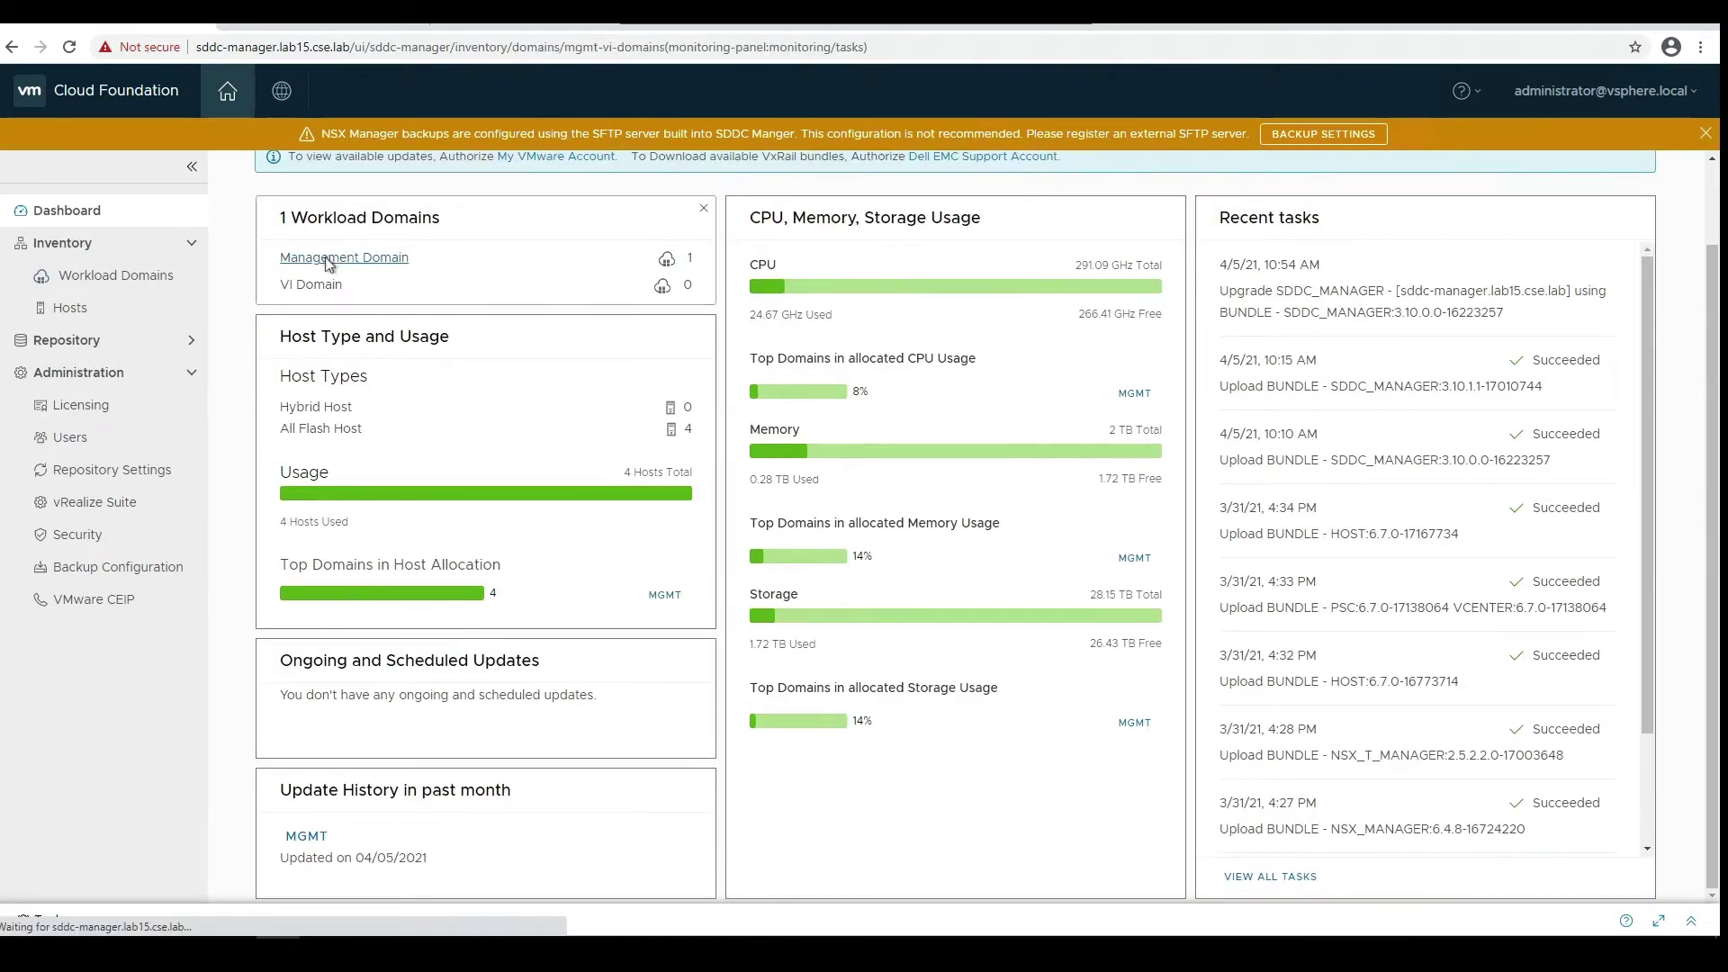
{"action": "left_click", "coordinate": [329, 263]}
{"action": "left_click", "coordinate": [333, 609]}
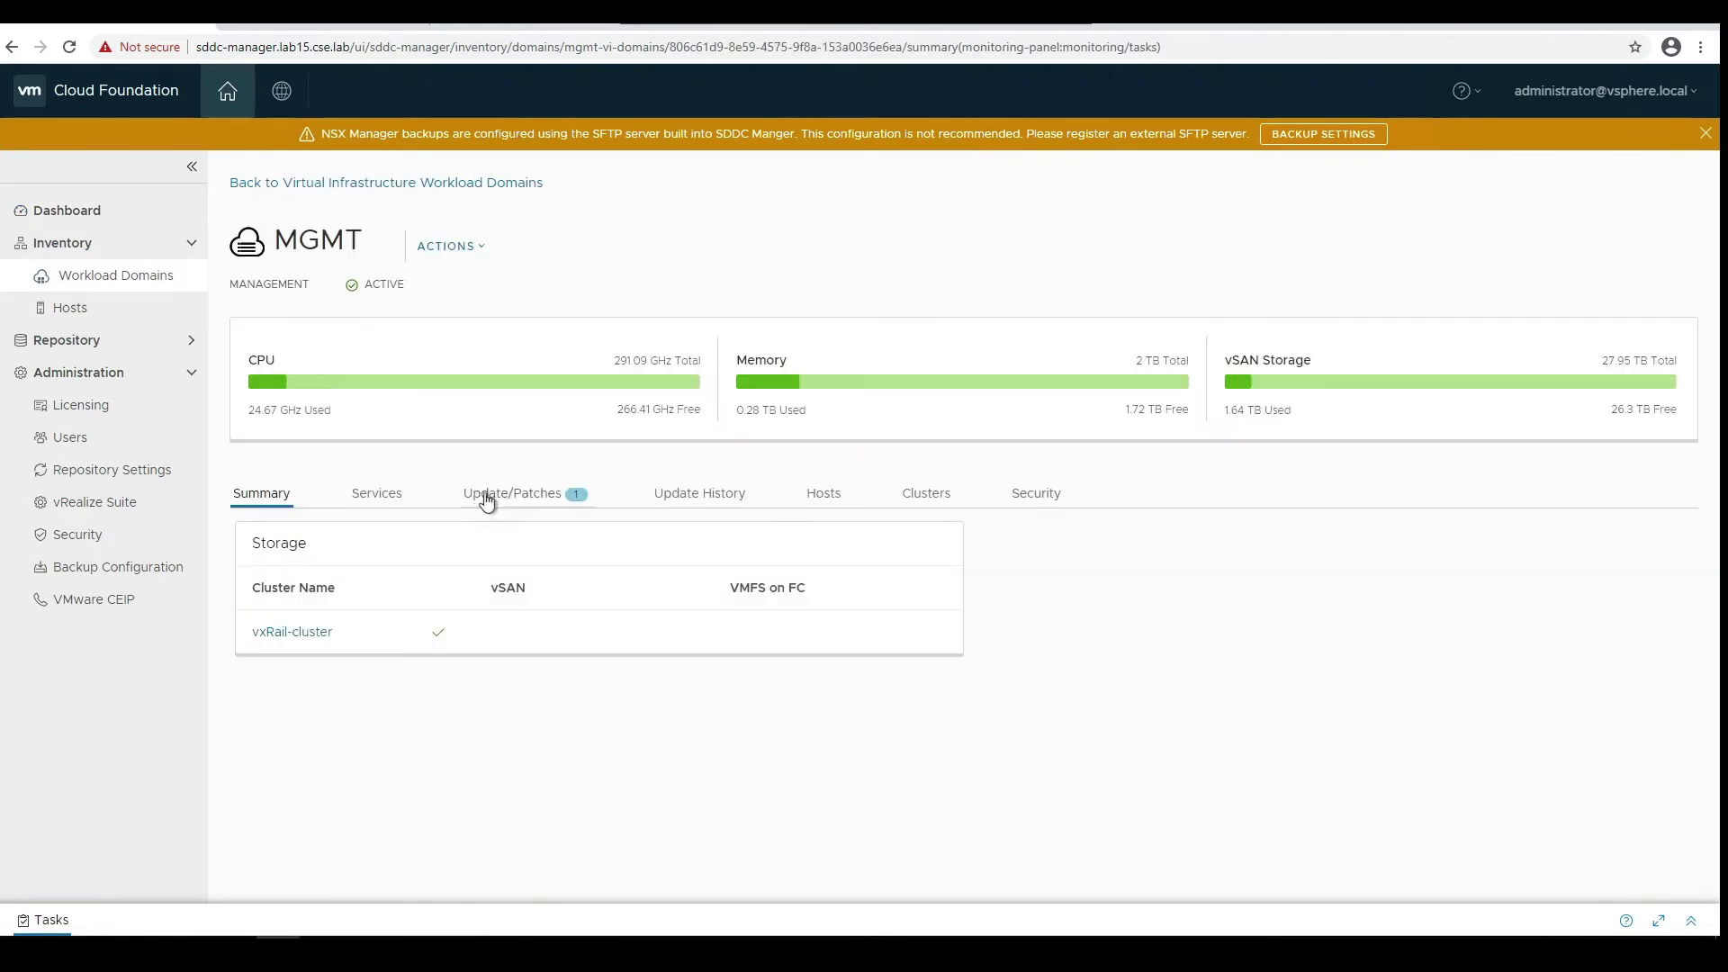
{"action": "left_click", "coordinate": [496, 500]}
{"action": "scroll", "coordinate": [495, 502], "scroll_direction": "down", "scroll_amount": 8}
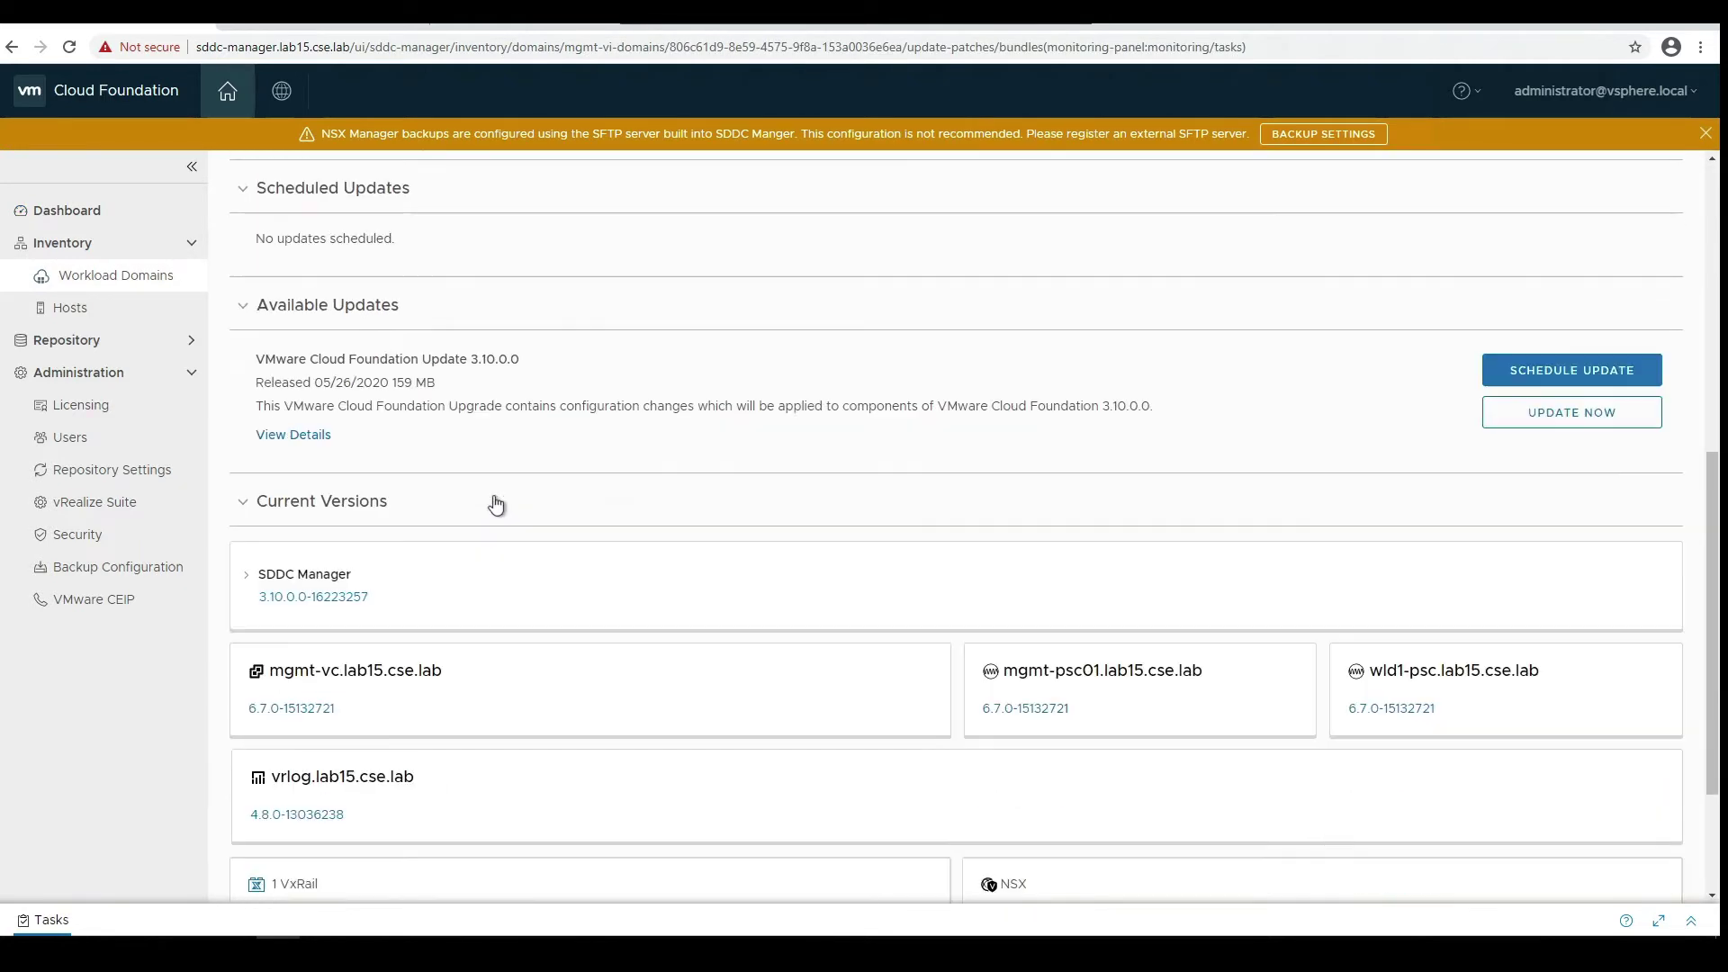
{"action": "left_click", "coordinate": [248, 486]}
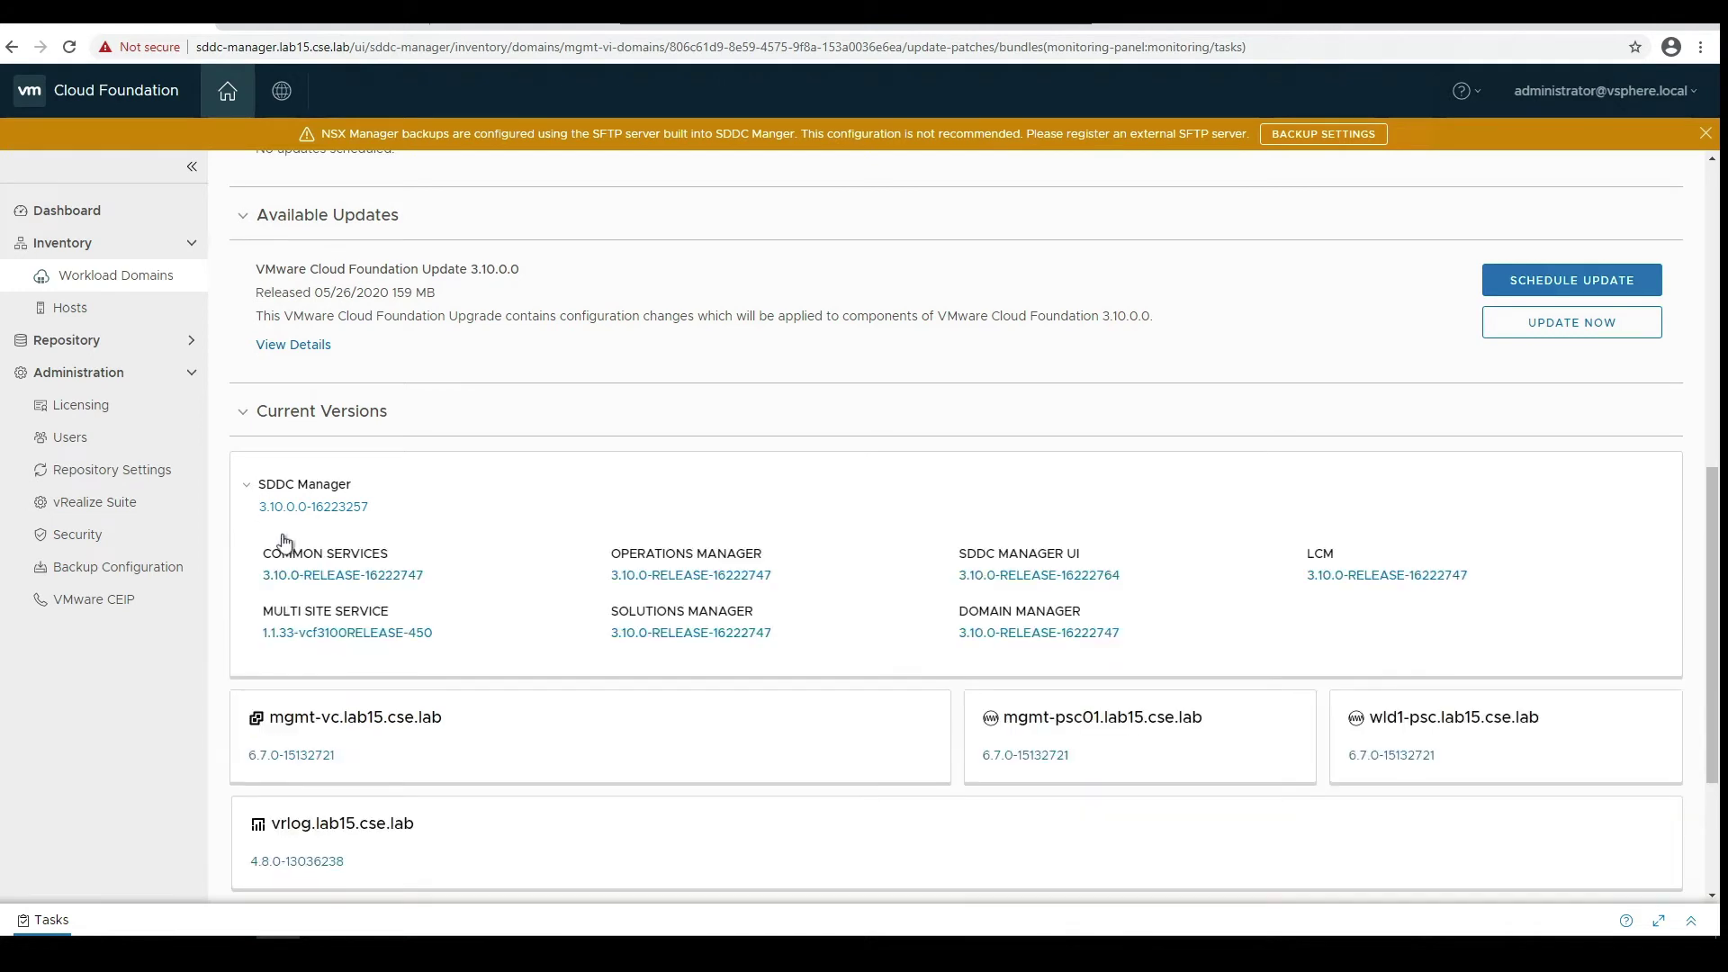
{"action": "left_click", "coordinate": [293, 345]}
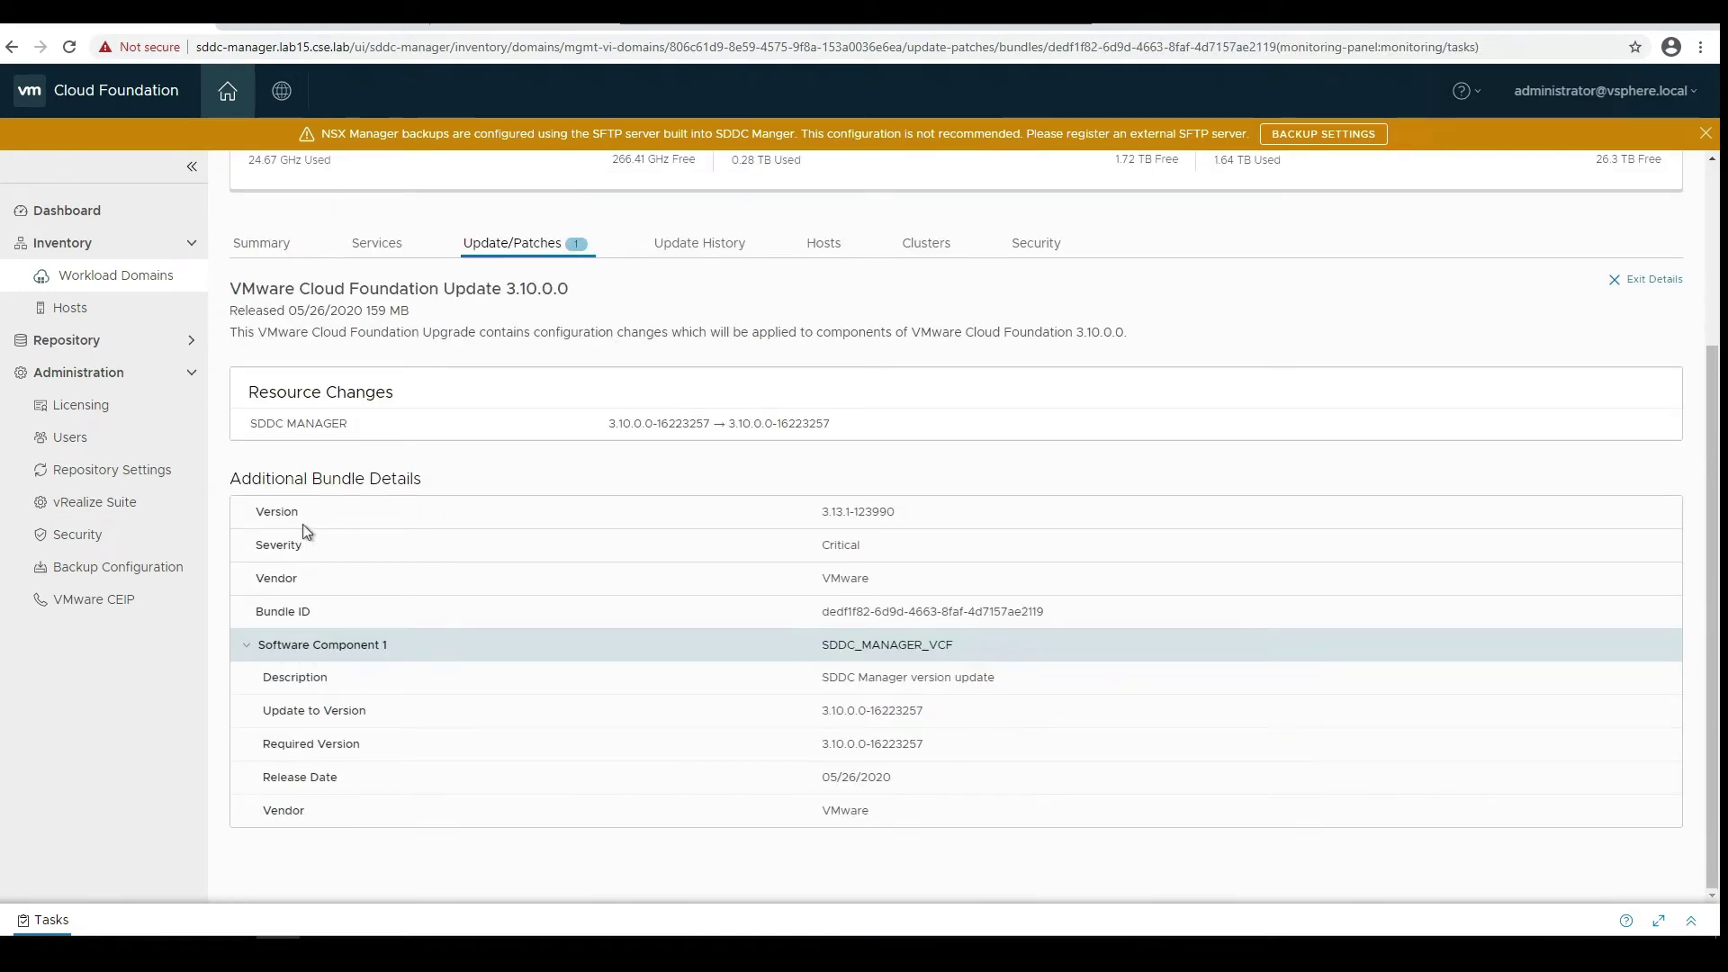
- Check the recent Tasks panel, close it, and expand the Repository section
{"action": "scroll", "coordinate": [303, 529], "scroll_direction": "up", "scroll_amount": 1}
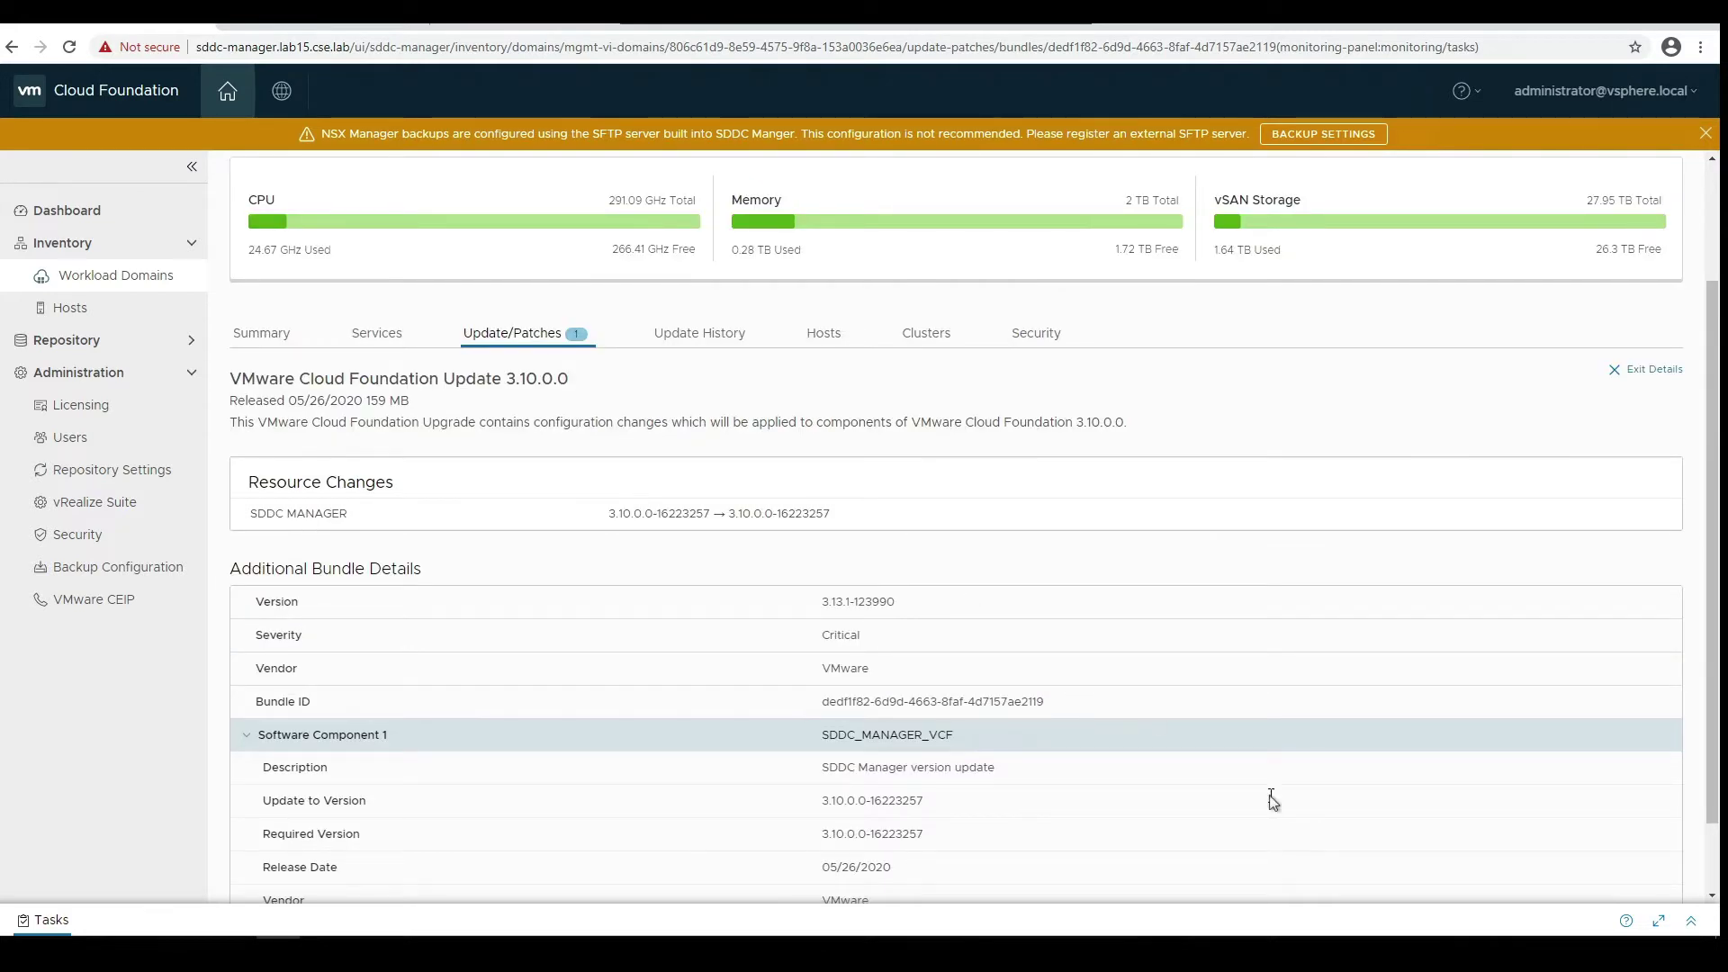
{"action": "left_click", "coordinate": [1691, 925]}
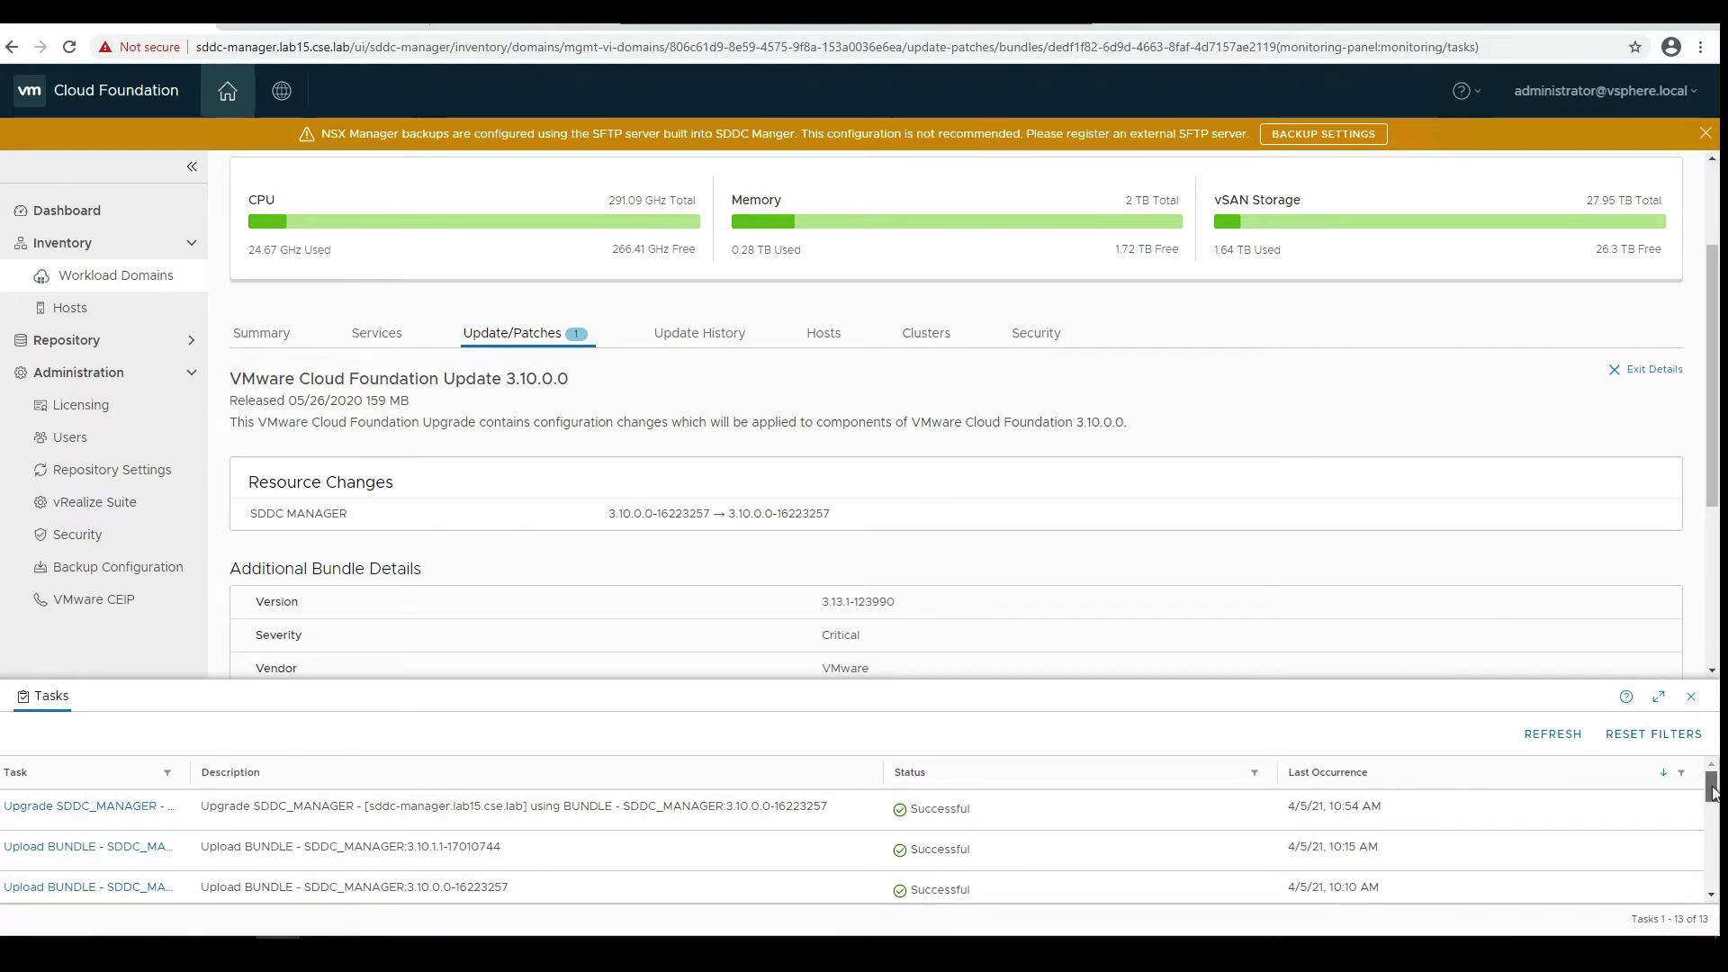
{"action": "left_click_drag", "start_coordinate": [1713, 793], "coordinate": [1713, 792]}
{"action": "left_click", "coordinate": [1691, 697]}
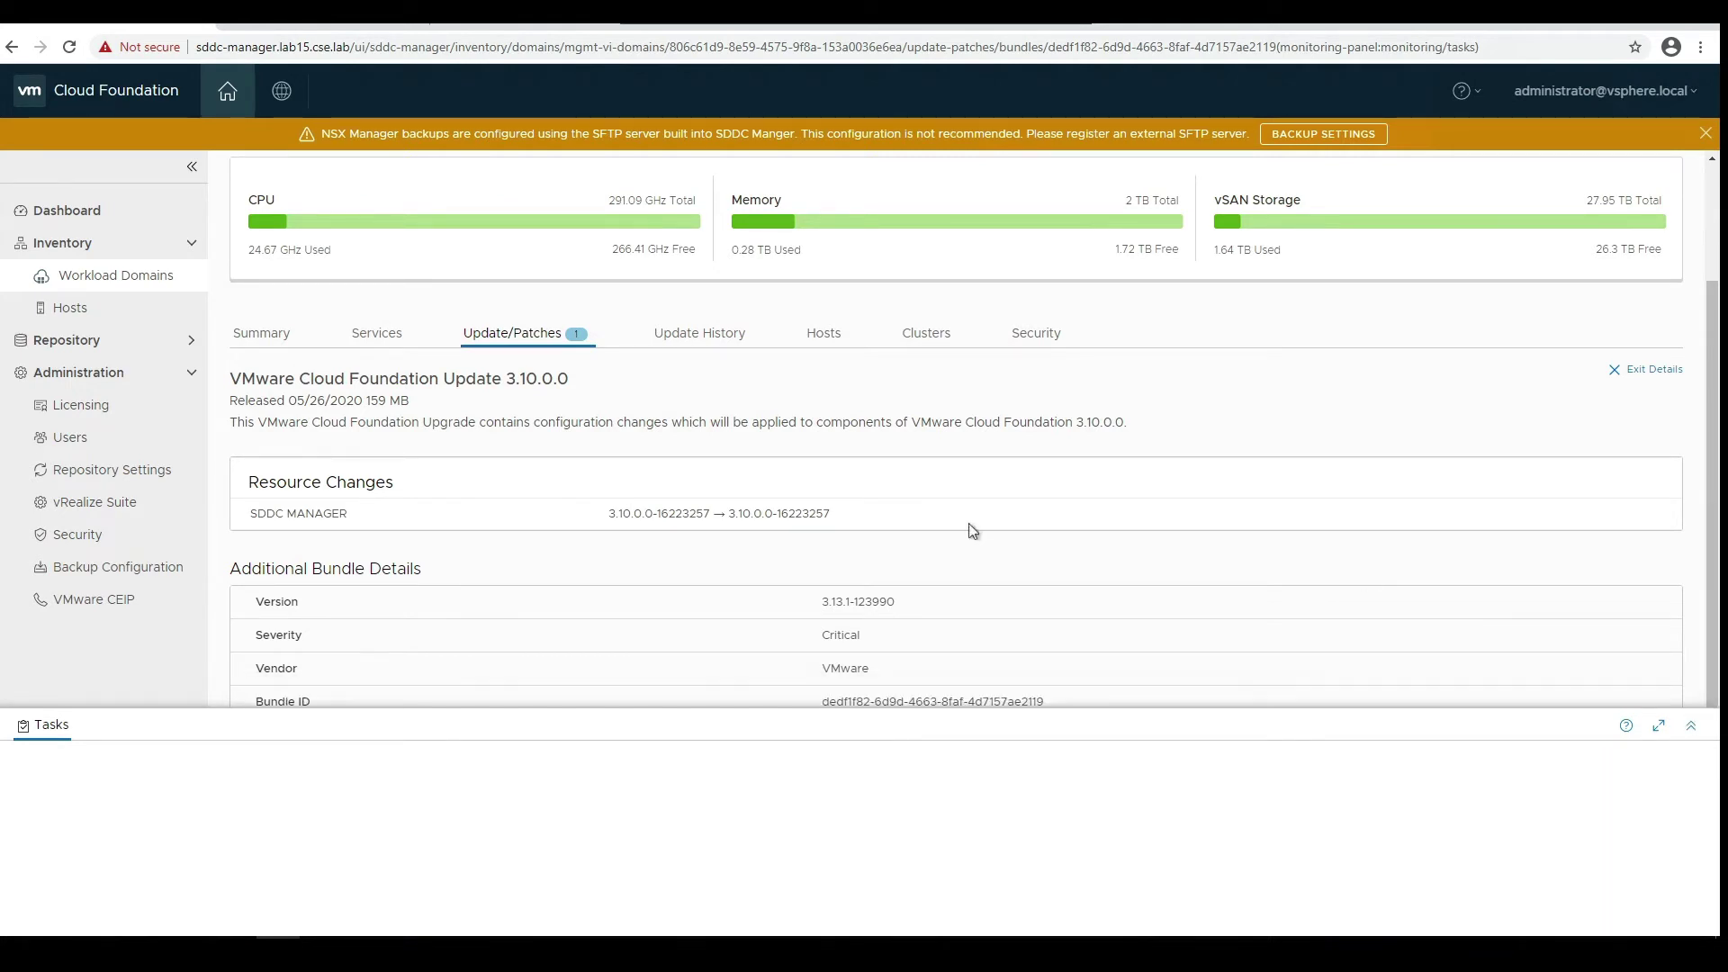
{"action": "left_click", "coordinate": [137, 342]}
- Open Repository > Bundles, review the download status filter, and dismiss the authorization notice
{"action": "left_click", "coordinate": [152, 371]}
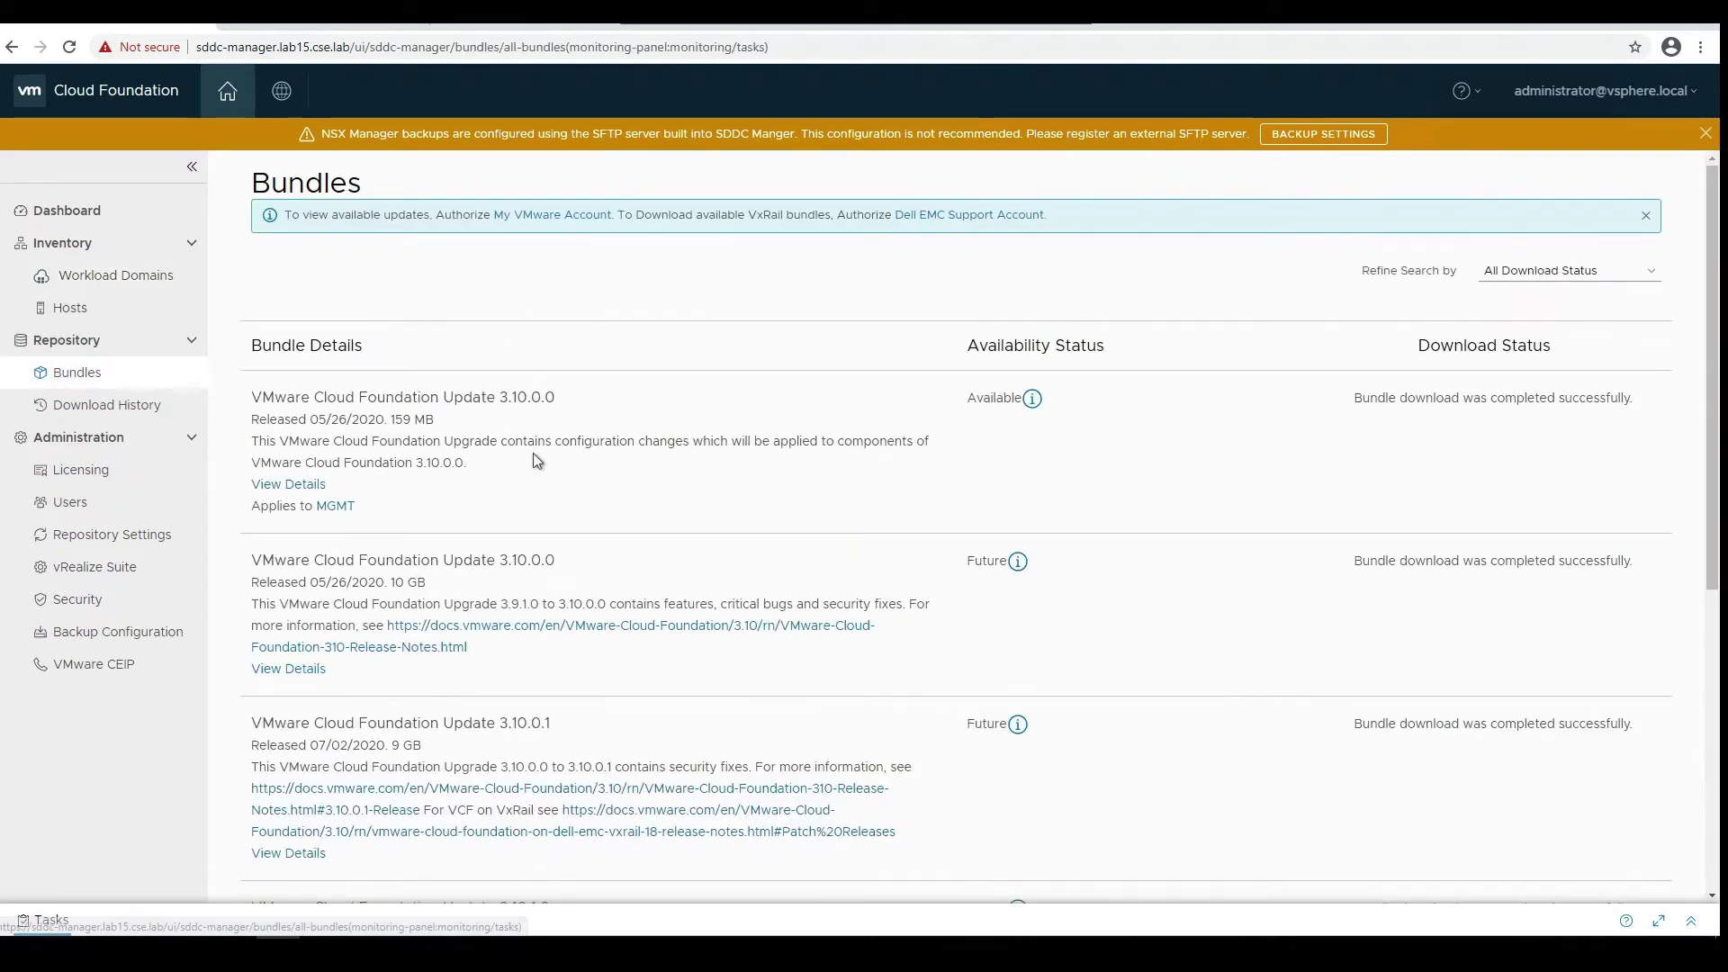
{"action": "left_click", "coordinate": [1643, 279]}
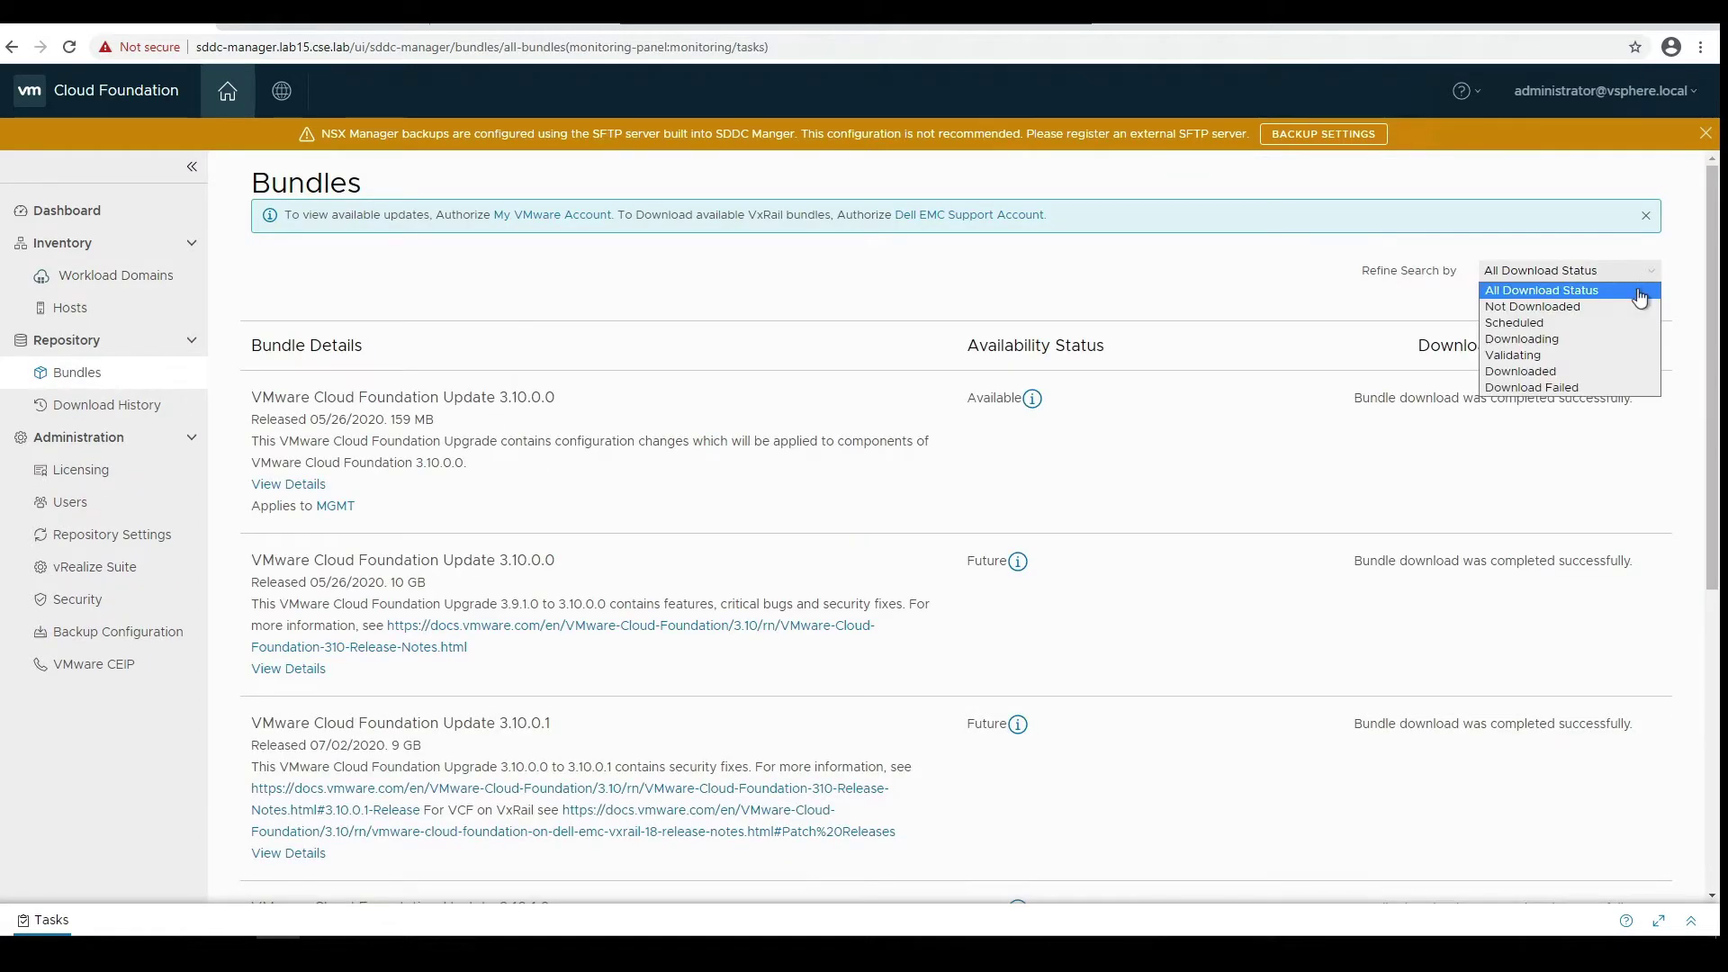
{"action": "left_click", "coordinate": [1714, 301]}
{"action": "left_click_drag", "start_coordinate": [1714, 300], "coordinate": [1688, 241]}
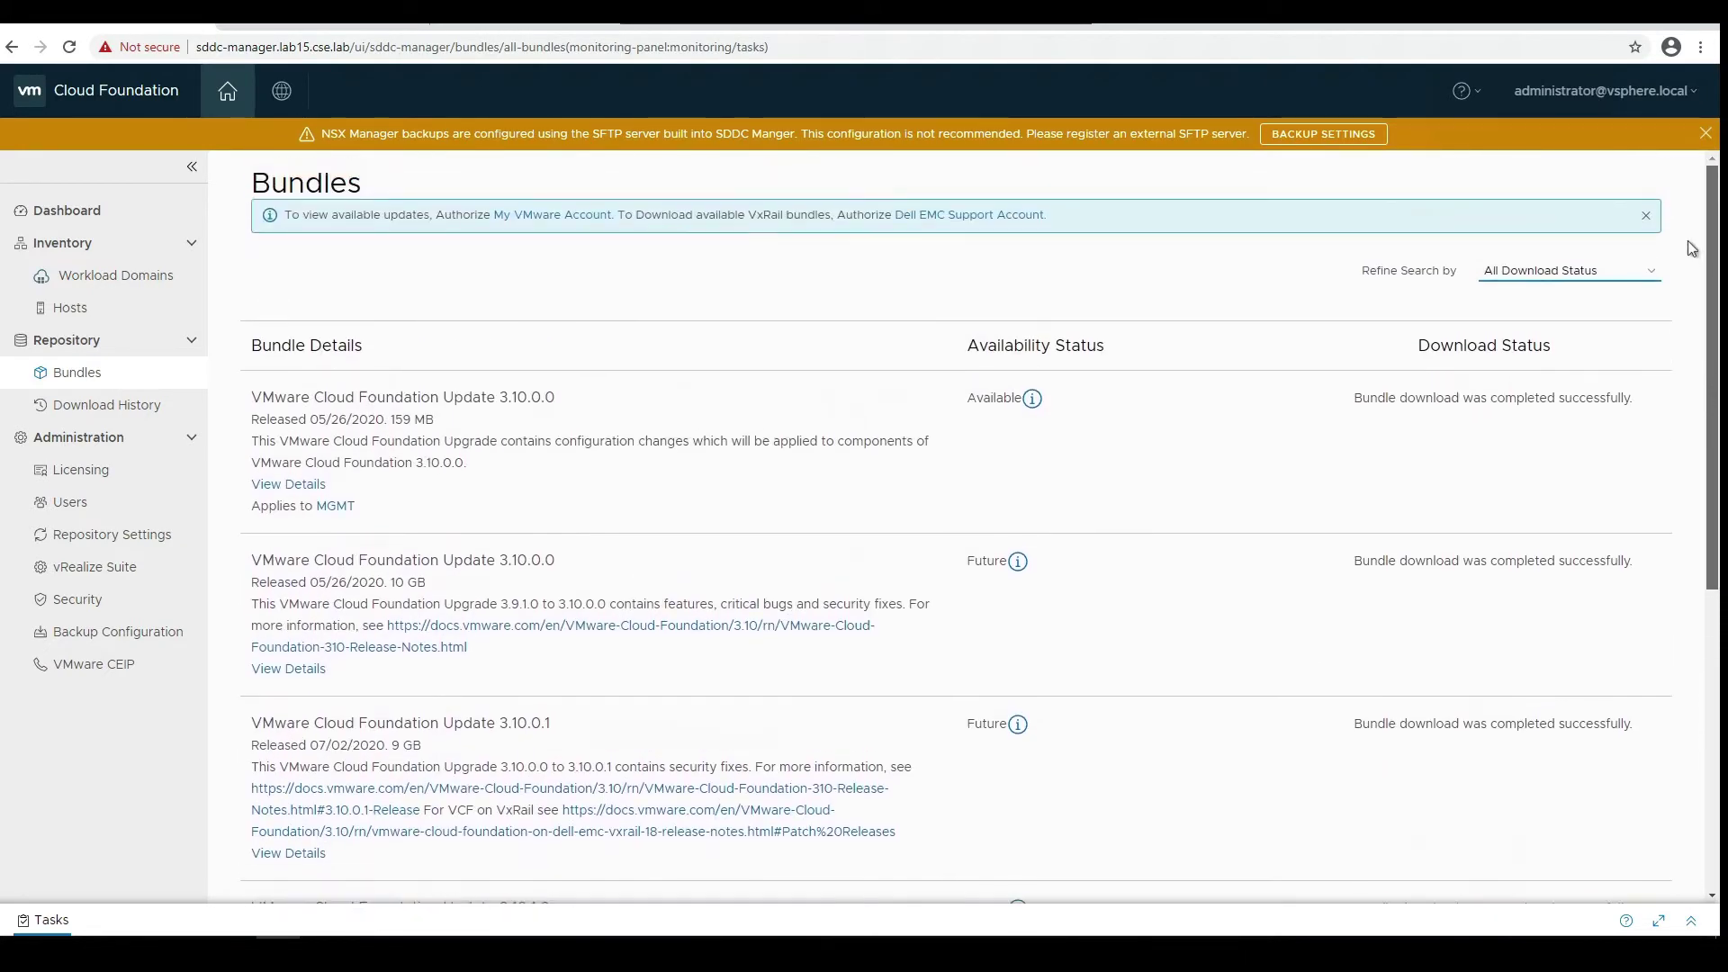
{"action": "left_click", "coordinate": [1651, 272]}
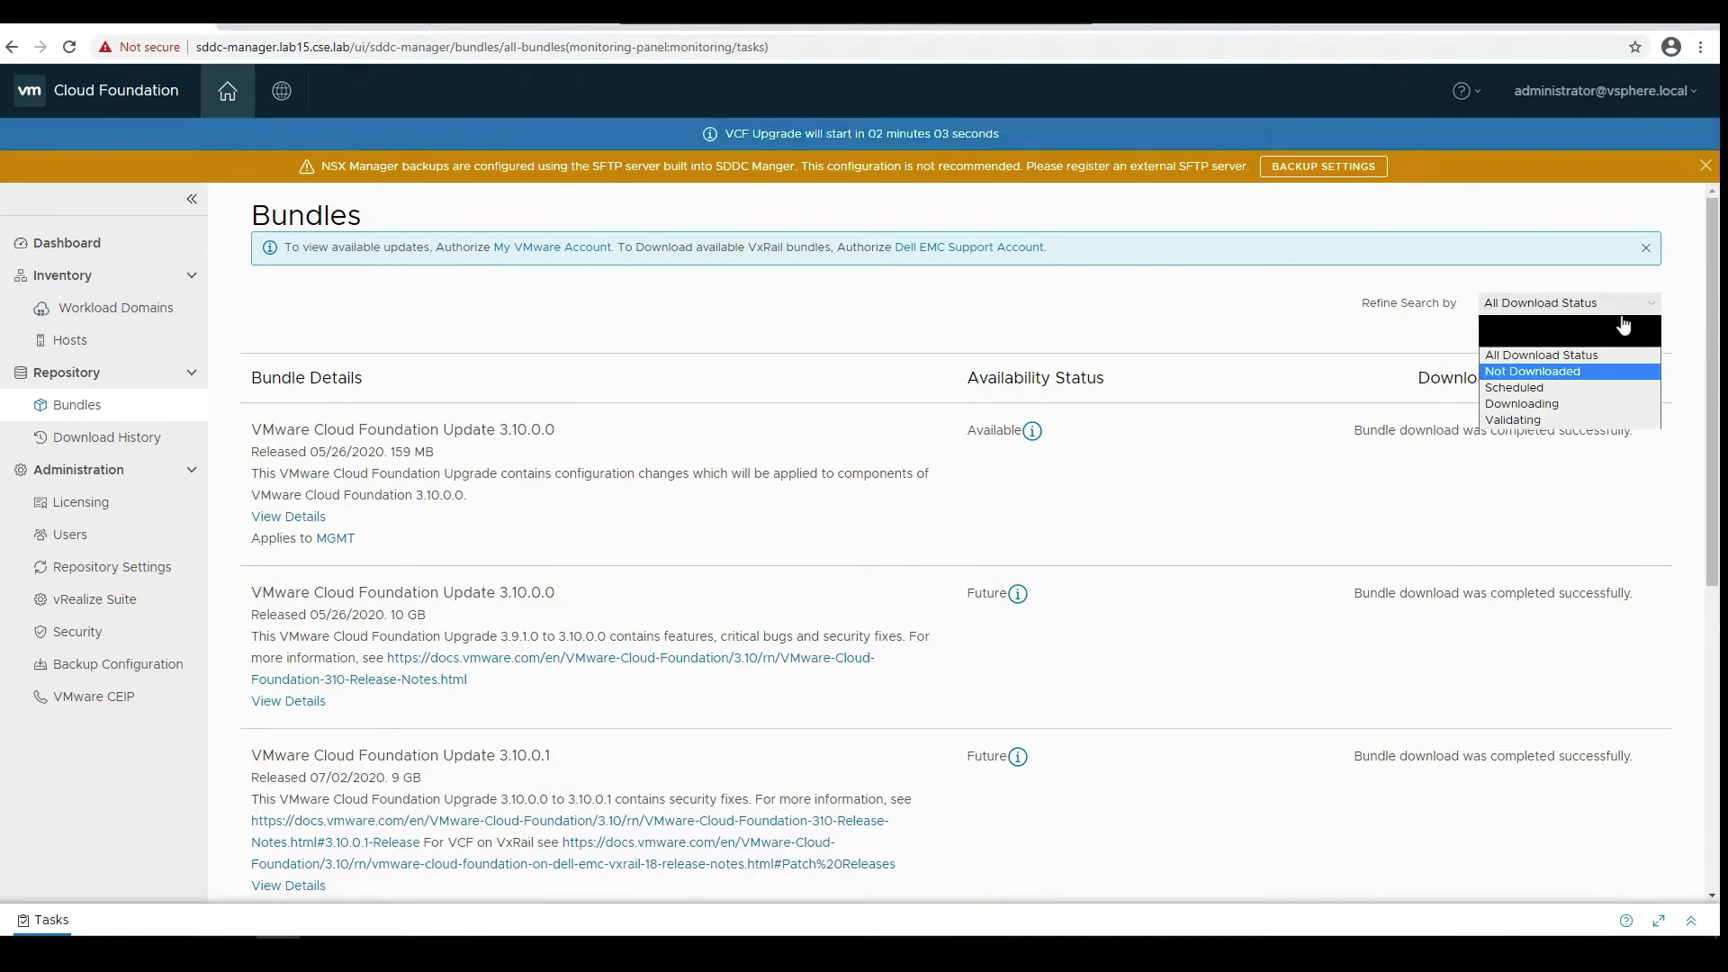
{"action": "left_click", "coordinate": [1606, 261]}
{"action": "left_click", "coordinate": [1646, 247]}
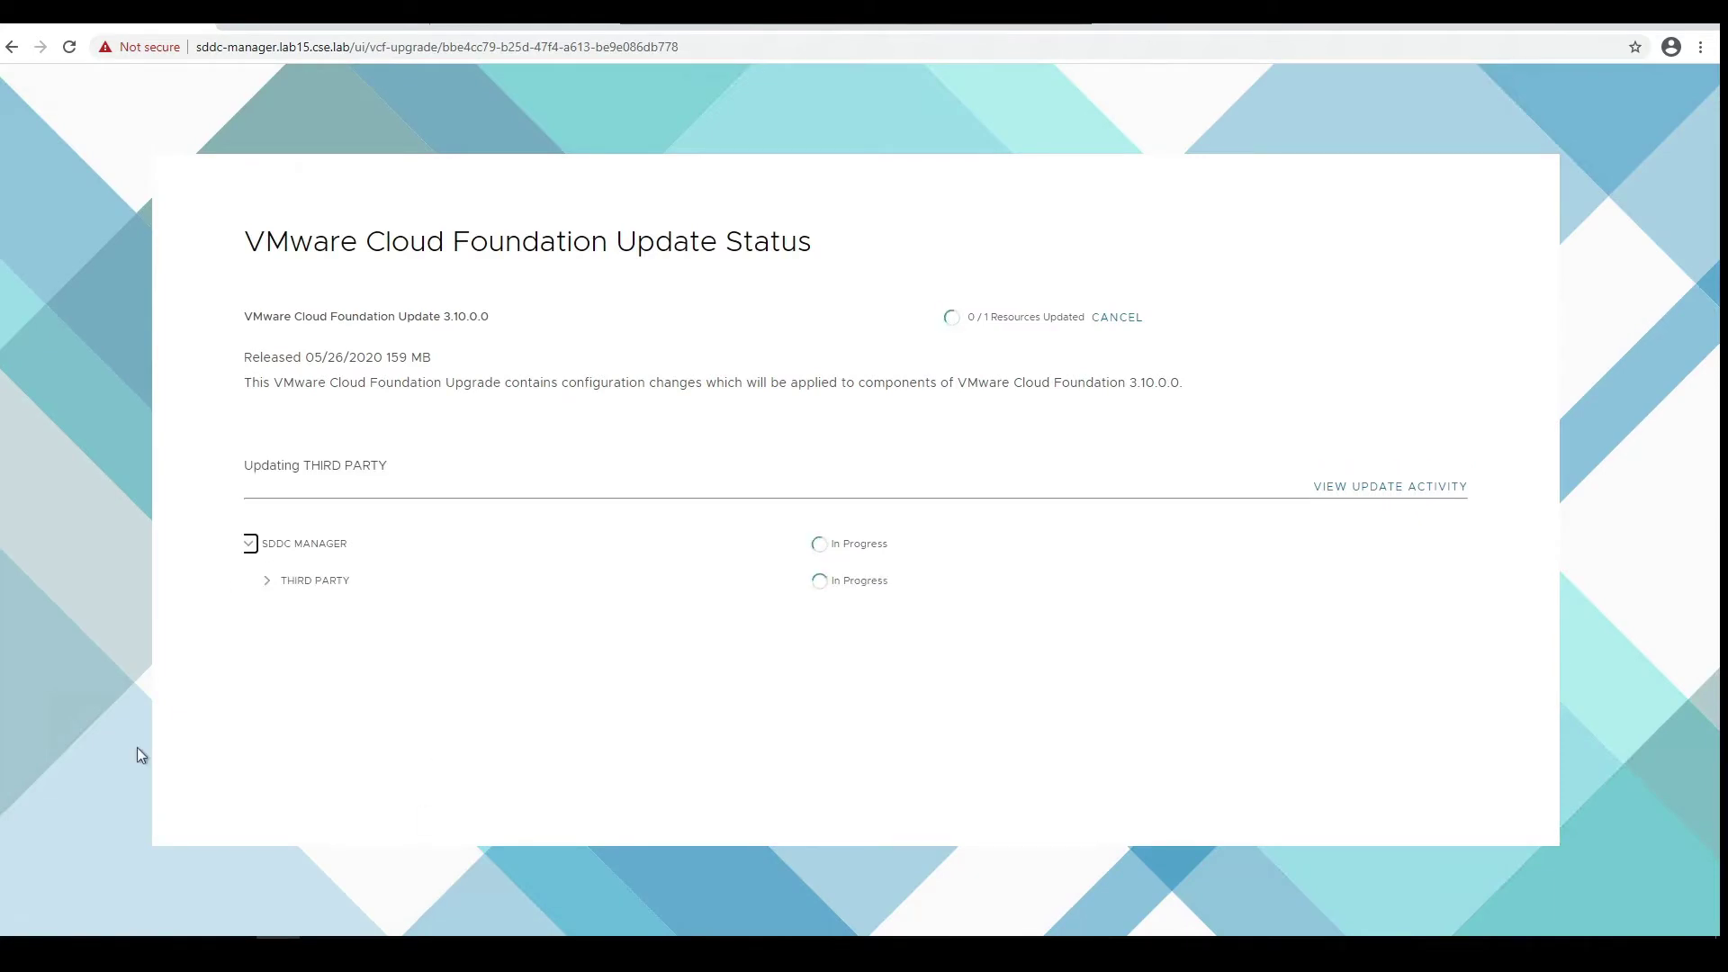
- Expand THIRD PARTY, view and close the update activity log, then FINISH the 50-second update
{"action": "left_click", "coordinate": [267, 581]}
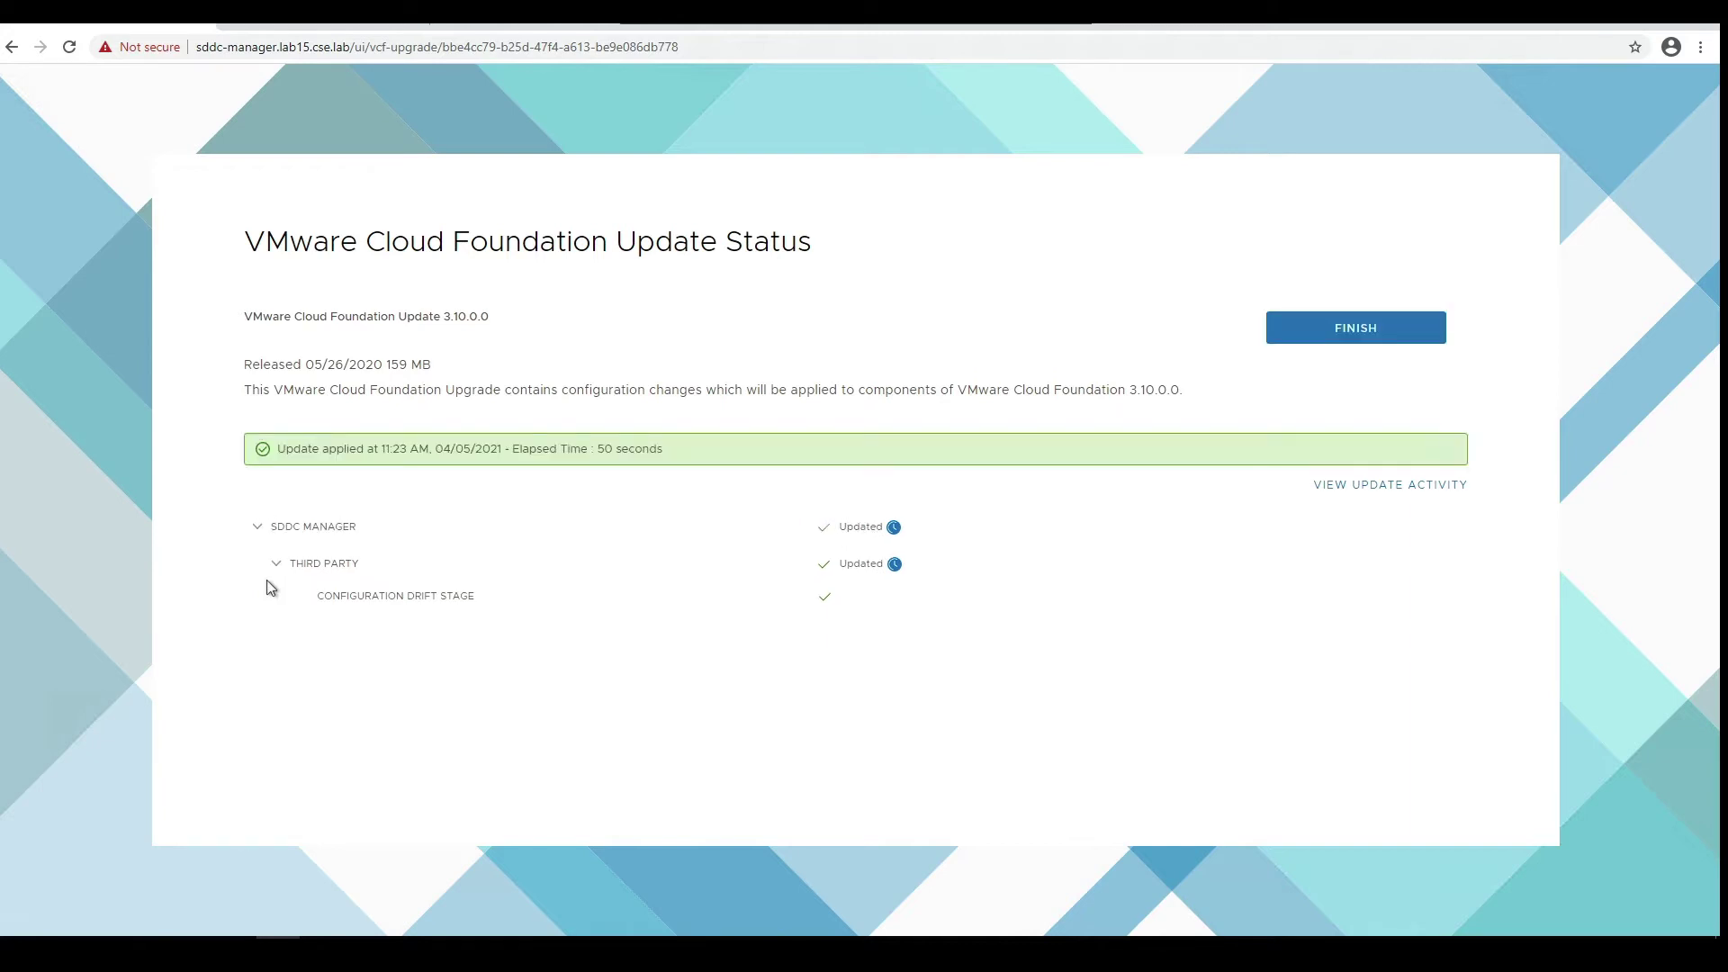
{"action": "left_click", "coordinate": [1364, 488]}
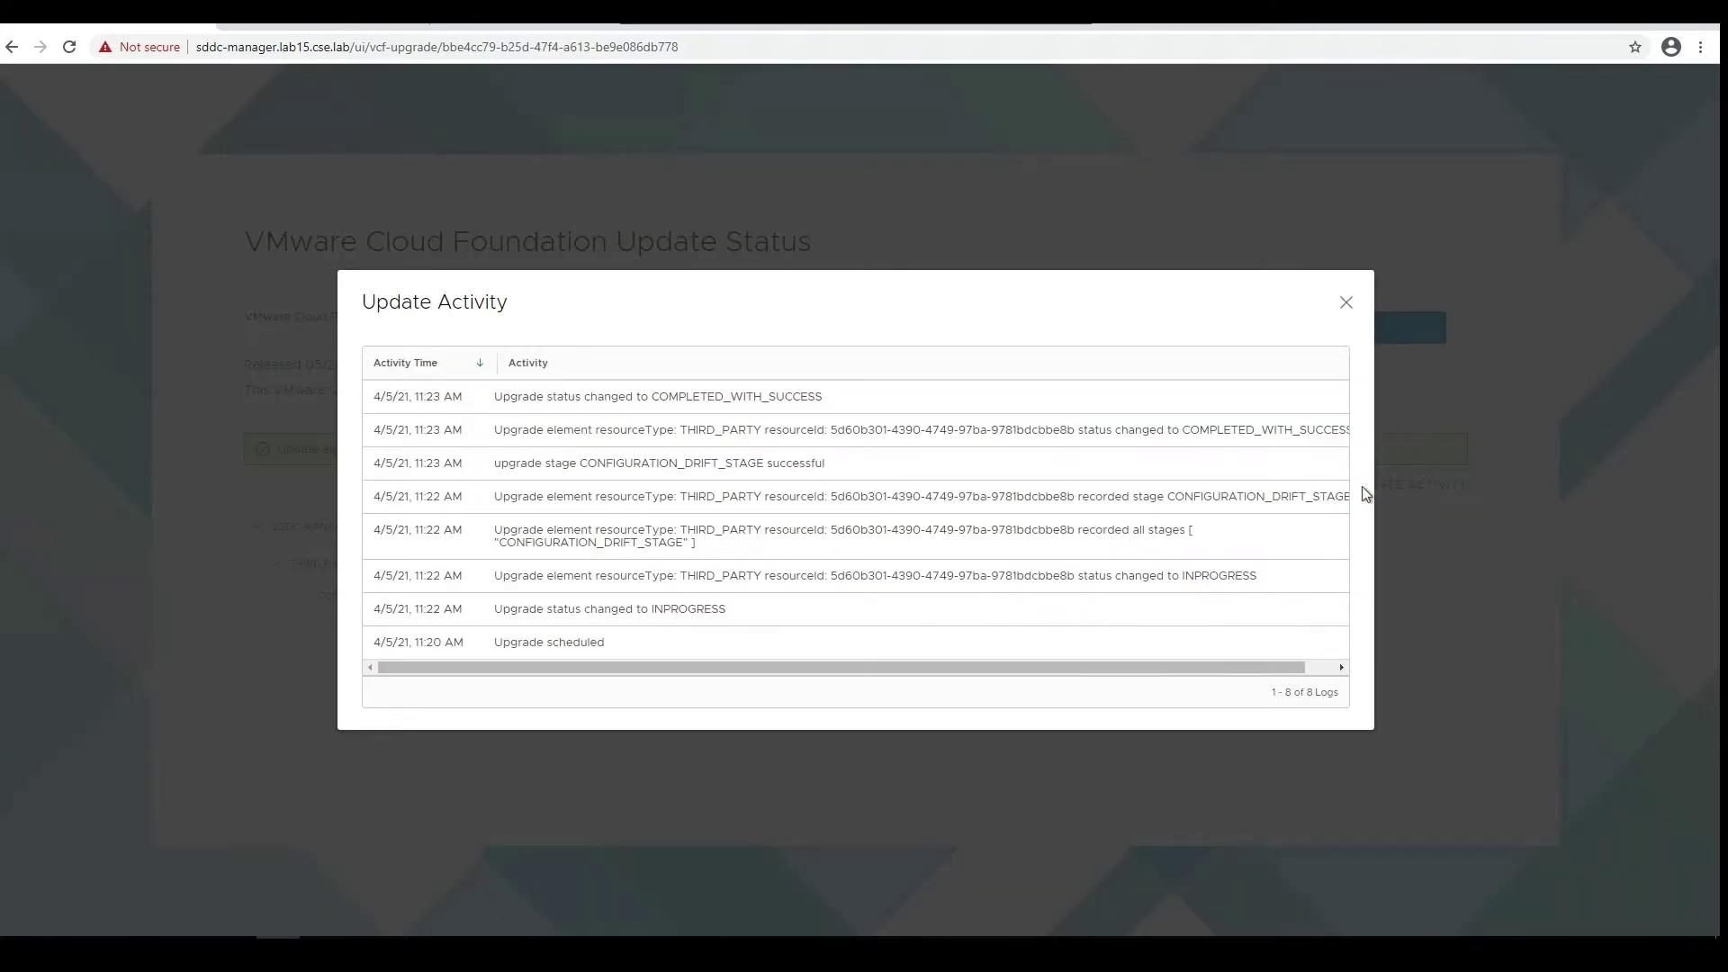
{"action": "left_click", "coordinate": [1348, 306]}
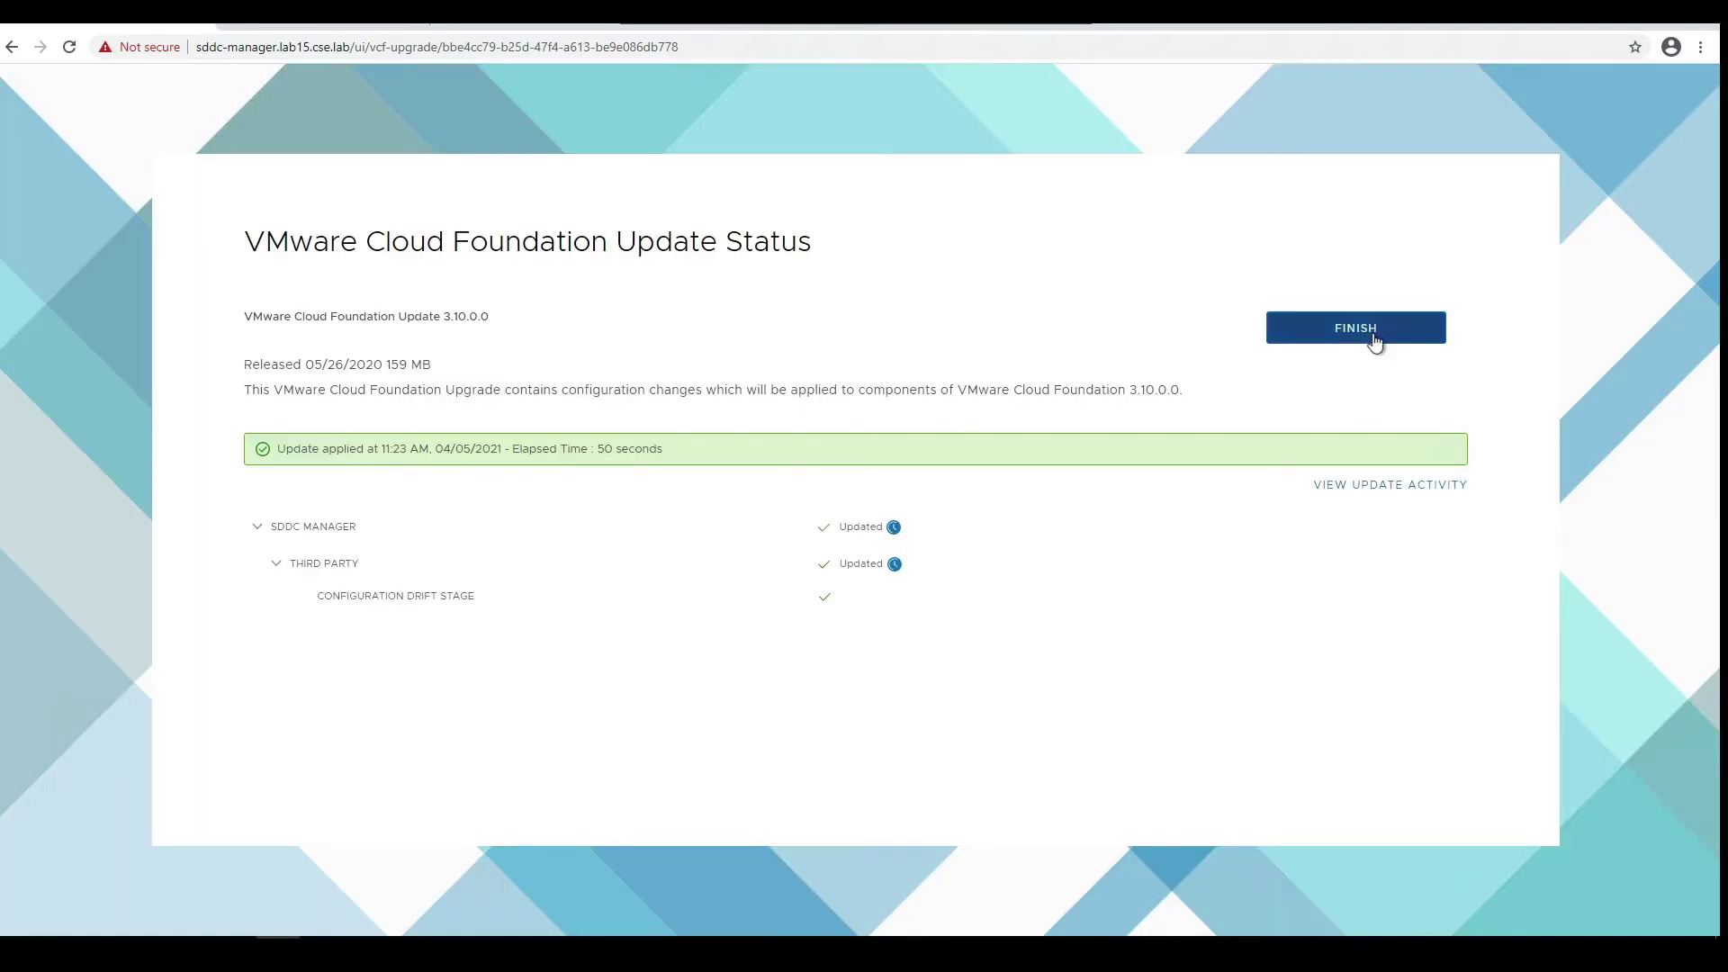
{"action": "left_click", "coordinate": [1374, 338]}
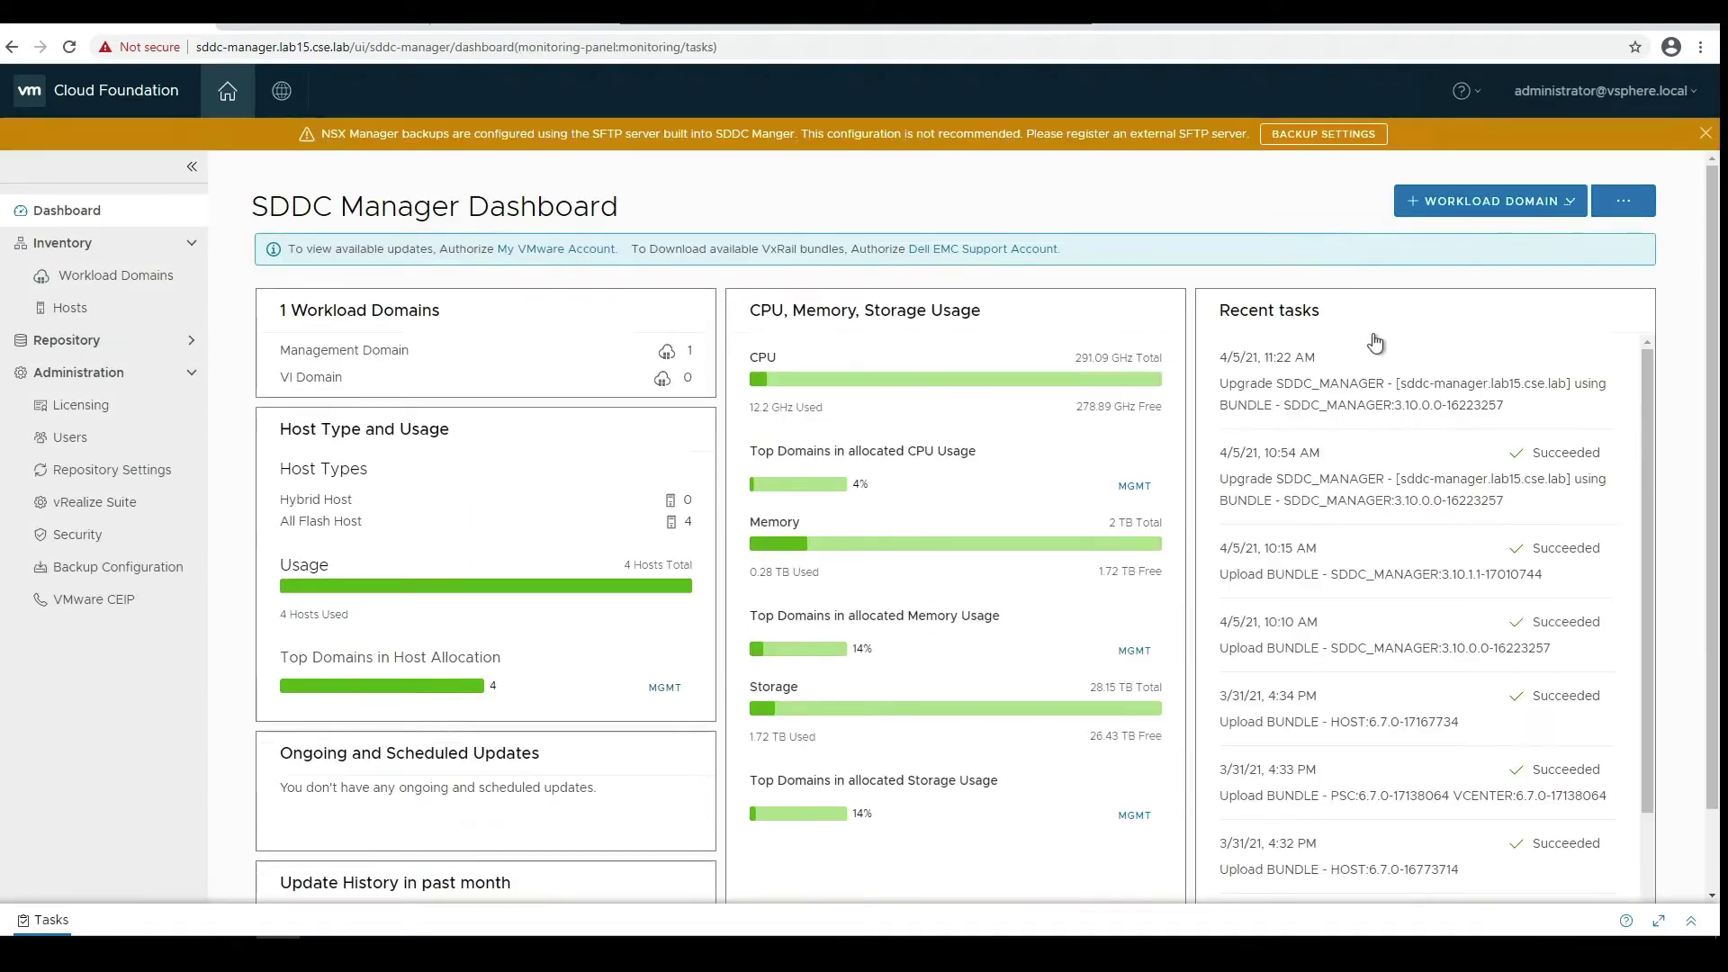
- Open MGMT's Update/Patches and confirm 3.10.0.1 is the next available update
{"action": "left_click", "coordinate": [387, 350]}
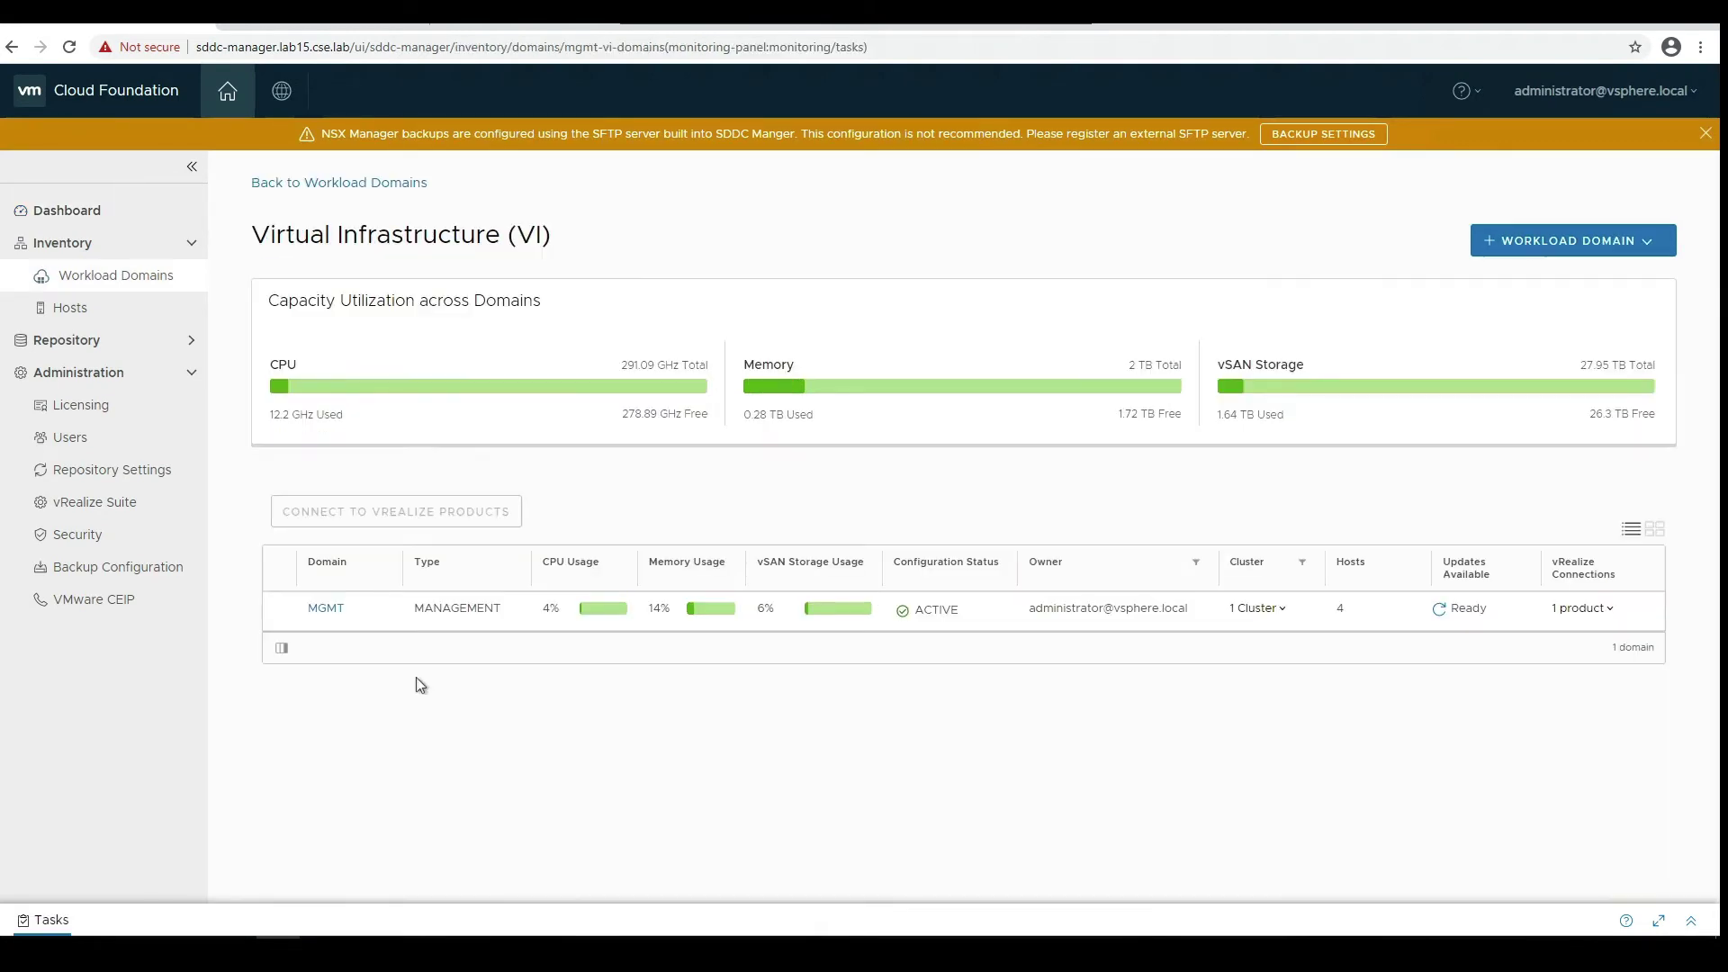
{"action": "left_click", "coordinate": [332, 607]}
{"action": "left_click", "coordinate": [541, 494]}
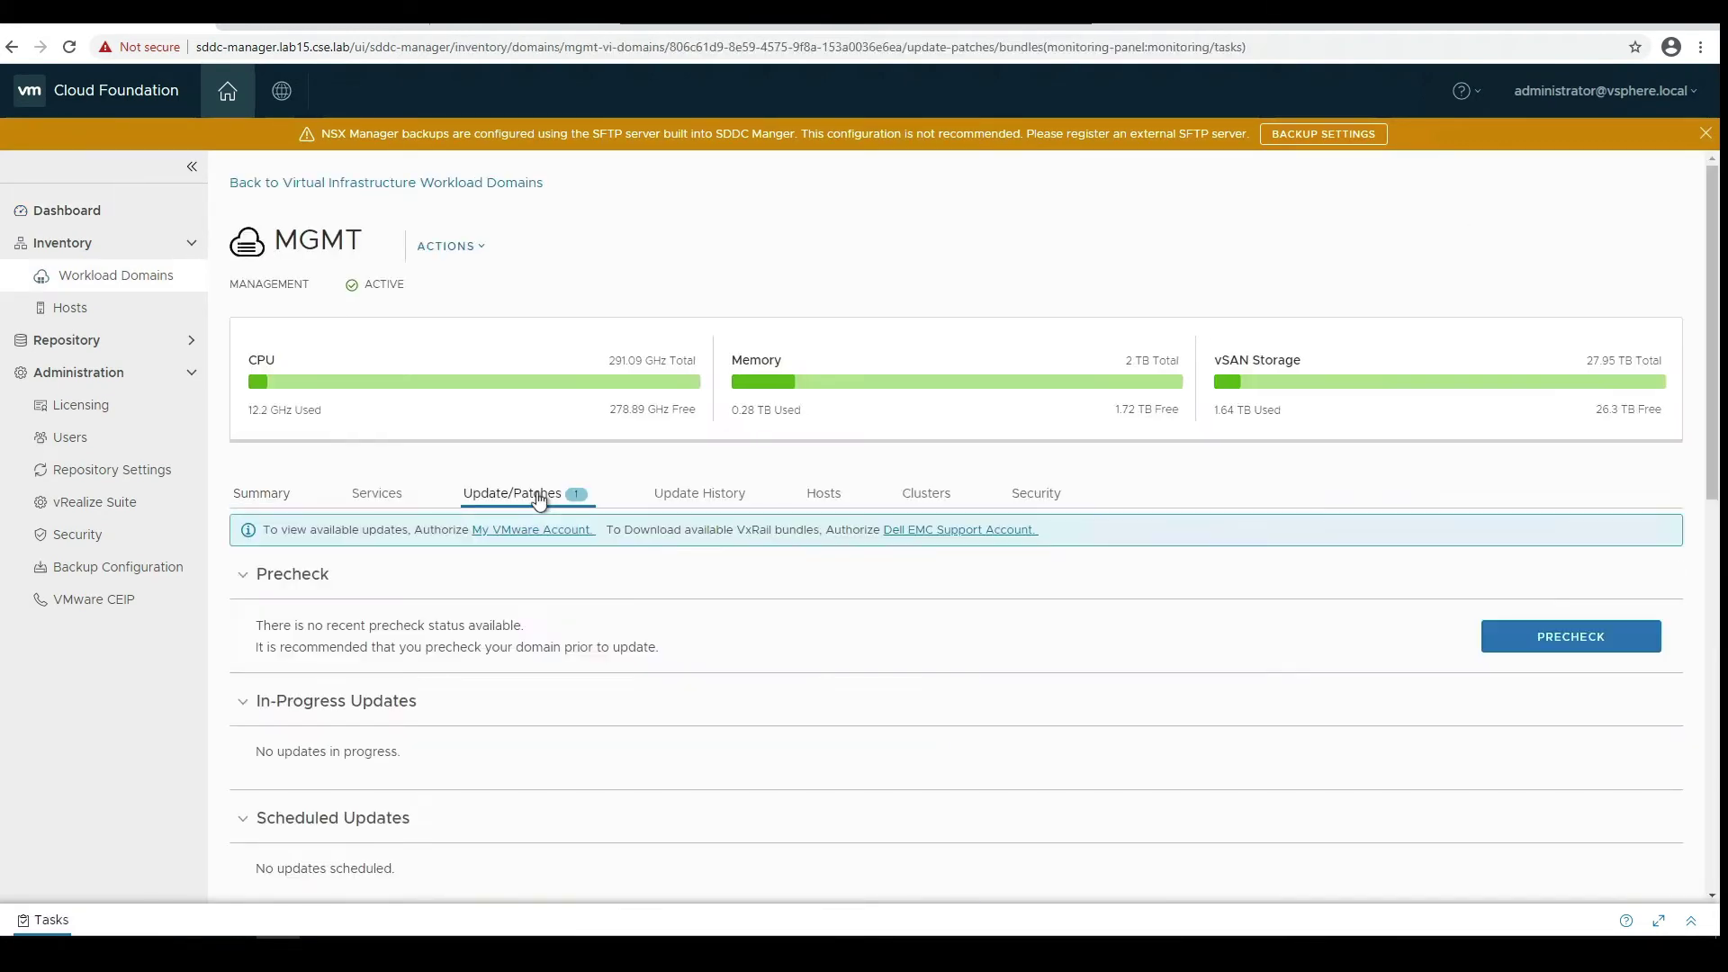
{"action": "scroll", "coordinate": [481, 648], "scroll_direction": "down", "scroll_amount": 4}
{"action": "scroll", "coordinate": [477, 643], "scroll_direction": "down", "scroll_amount": 4}
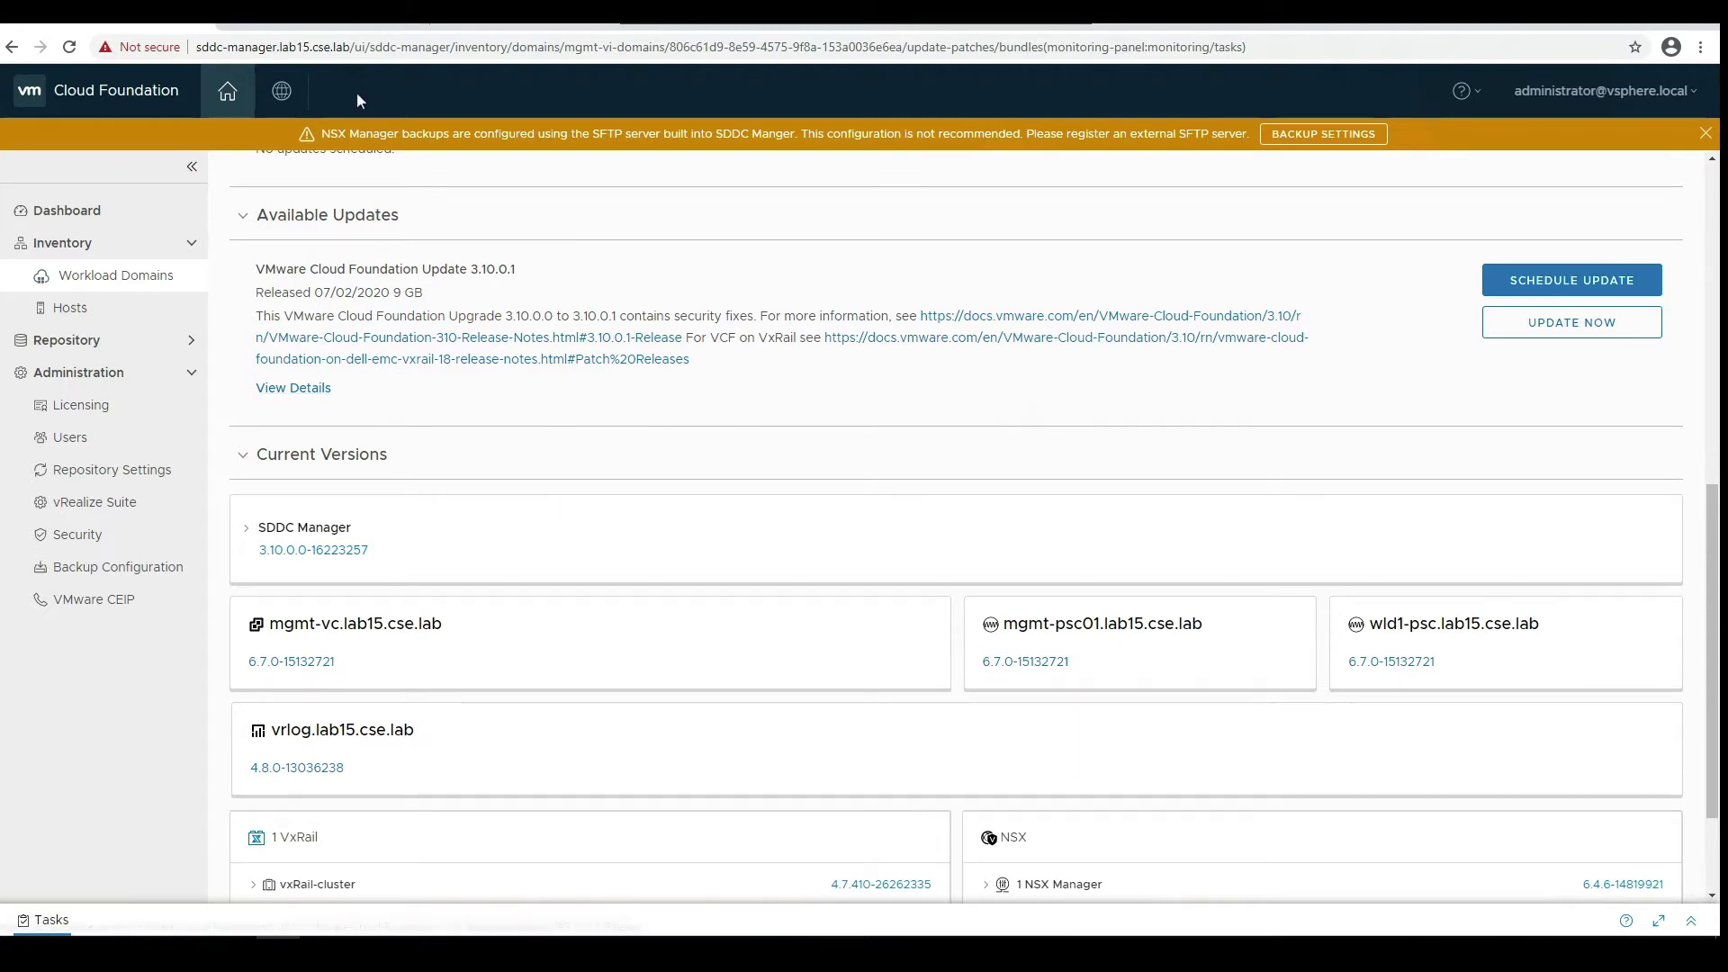
- Check the sddc-manager VM in vSphere Client, then return to the Skip Level Upgrade console
{"action": "left_click", "coordinate": [358, 26]}
{"action": "left_click", "coordinate": [138, 27]}
{"action": "left_click", "coordinate": [297, 873]}
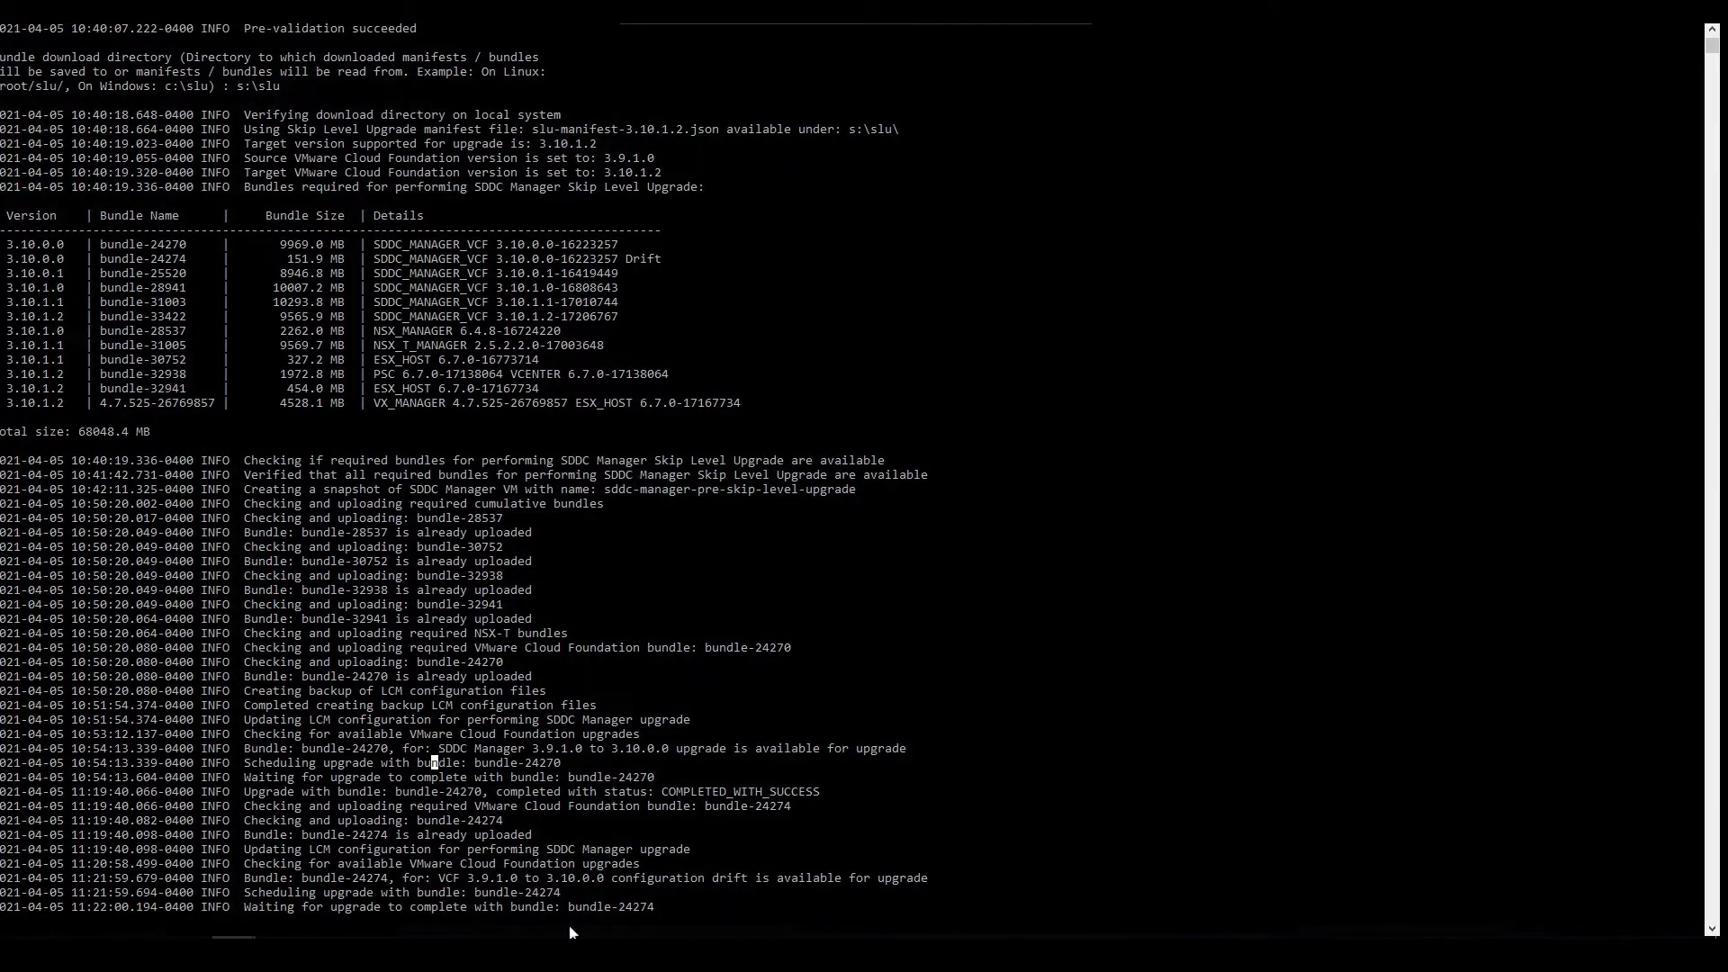
- Resume the paused upgrade log until bundle-25520 shows as scheduled, then return to SDDC Manager
{"action": "left_click", "coordinate": [670, 778]}
{"action": "key", "text": "Return"}
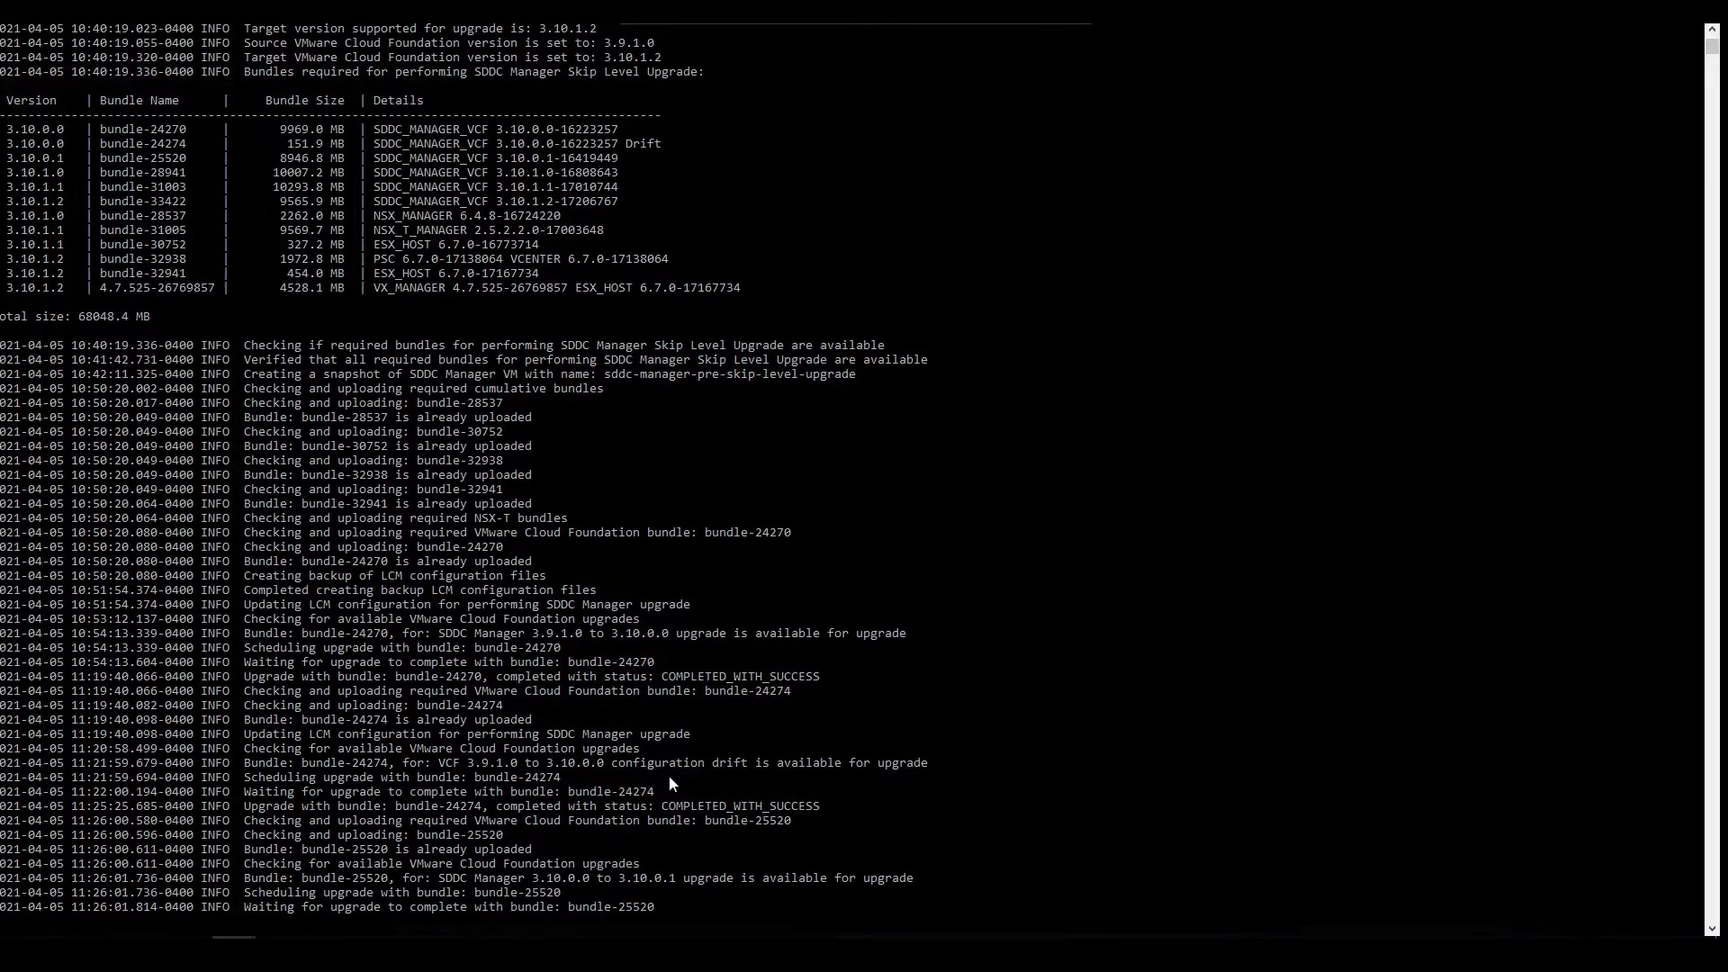
{"action": "mouse_move", "coordinate": [234, 955]}
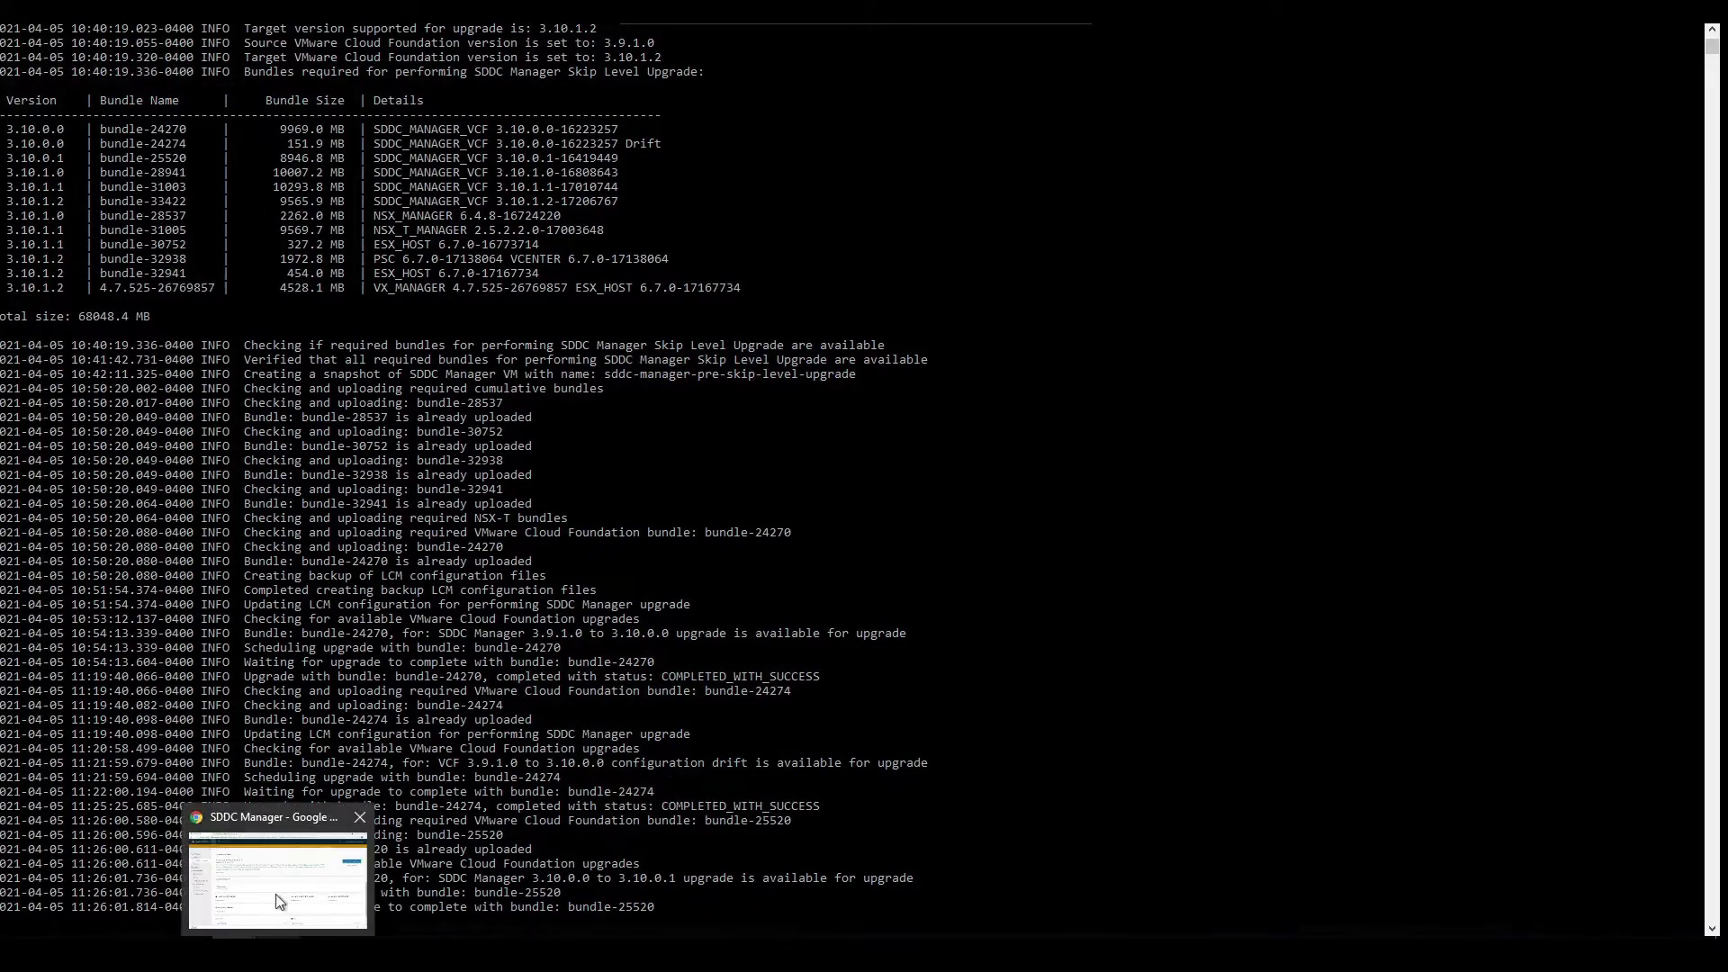
{"action": "left_click", "coordinate": [280, 902]}
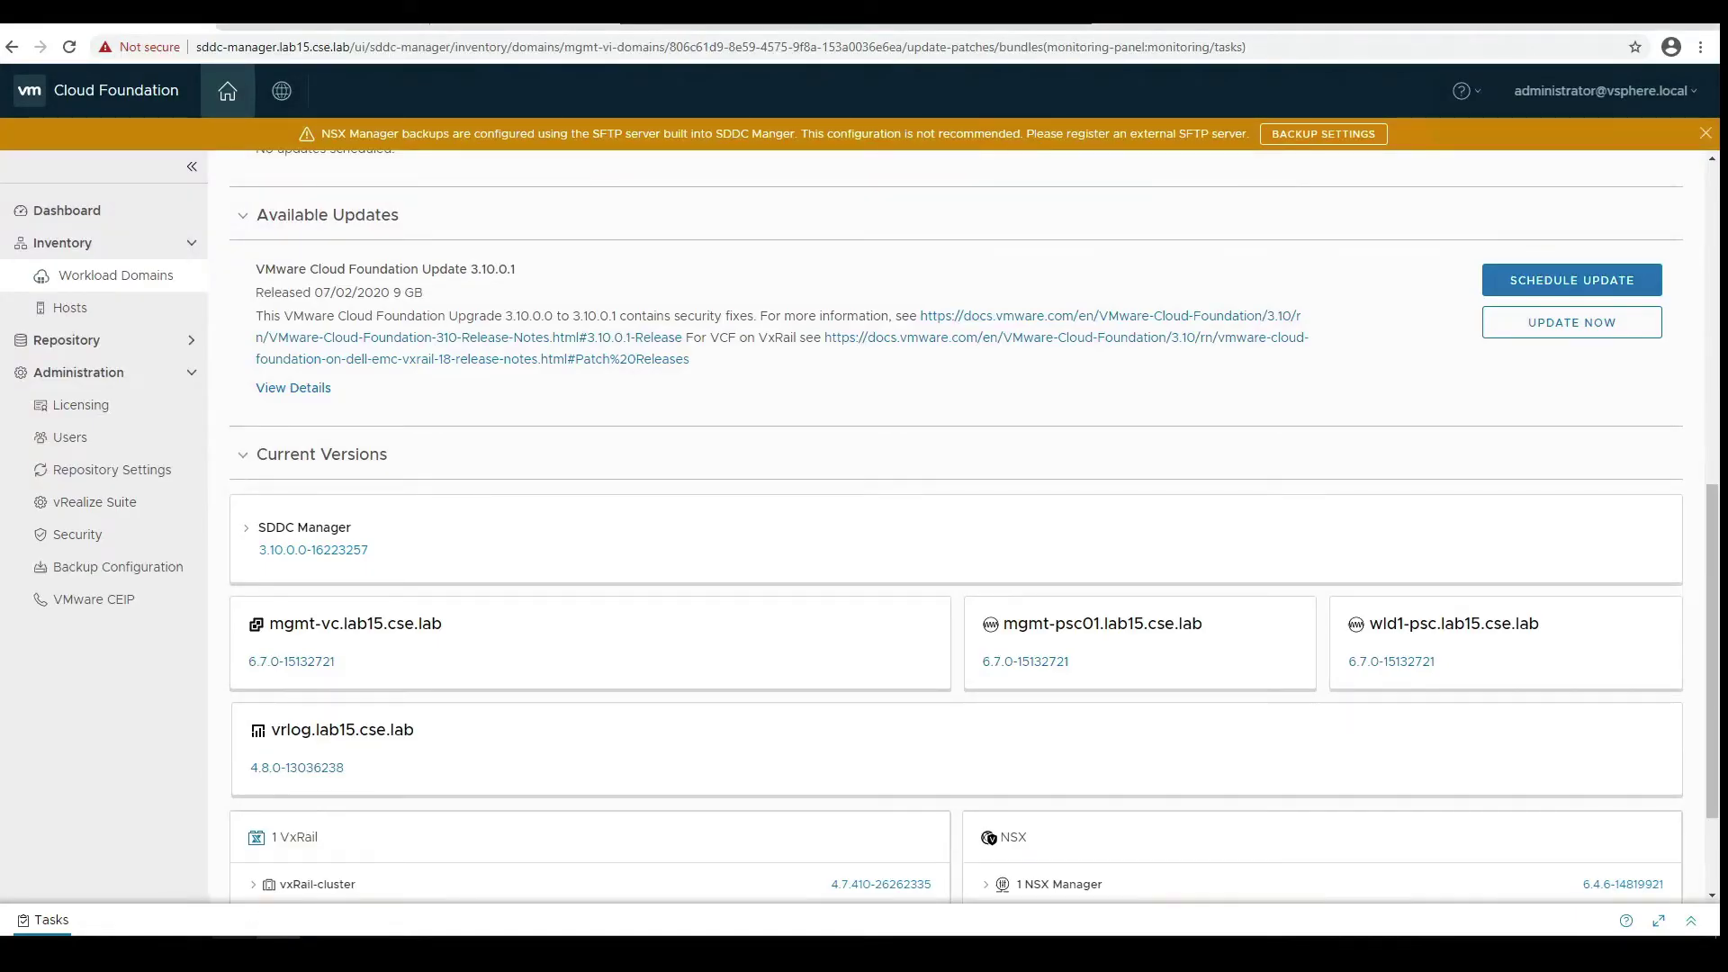
{"action": "mouse_move", "coordinate": [235, 954]}
{"action": "left_click", "coordinate": [284, 915]}
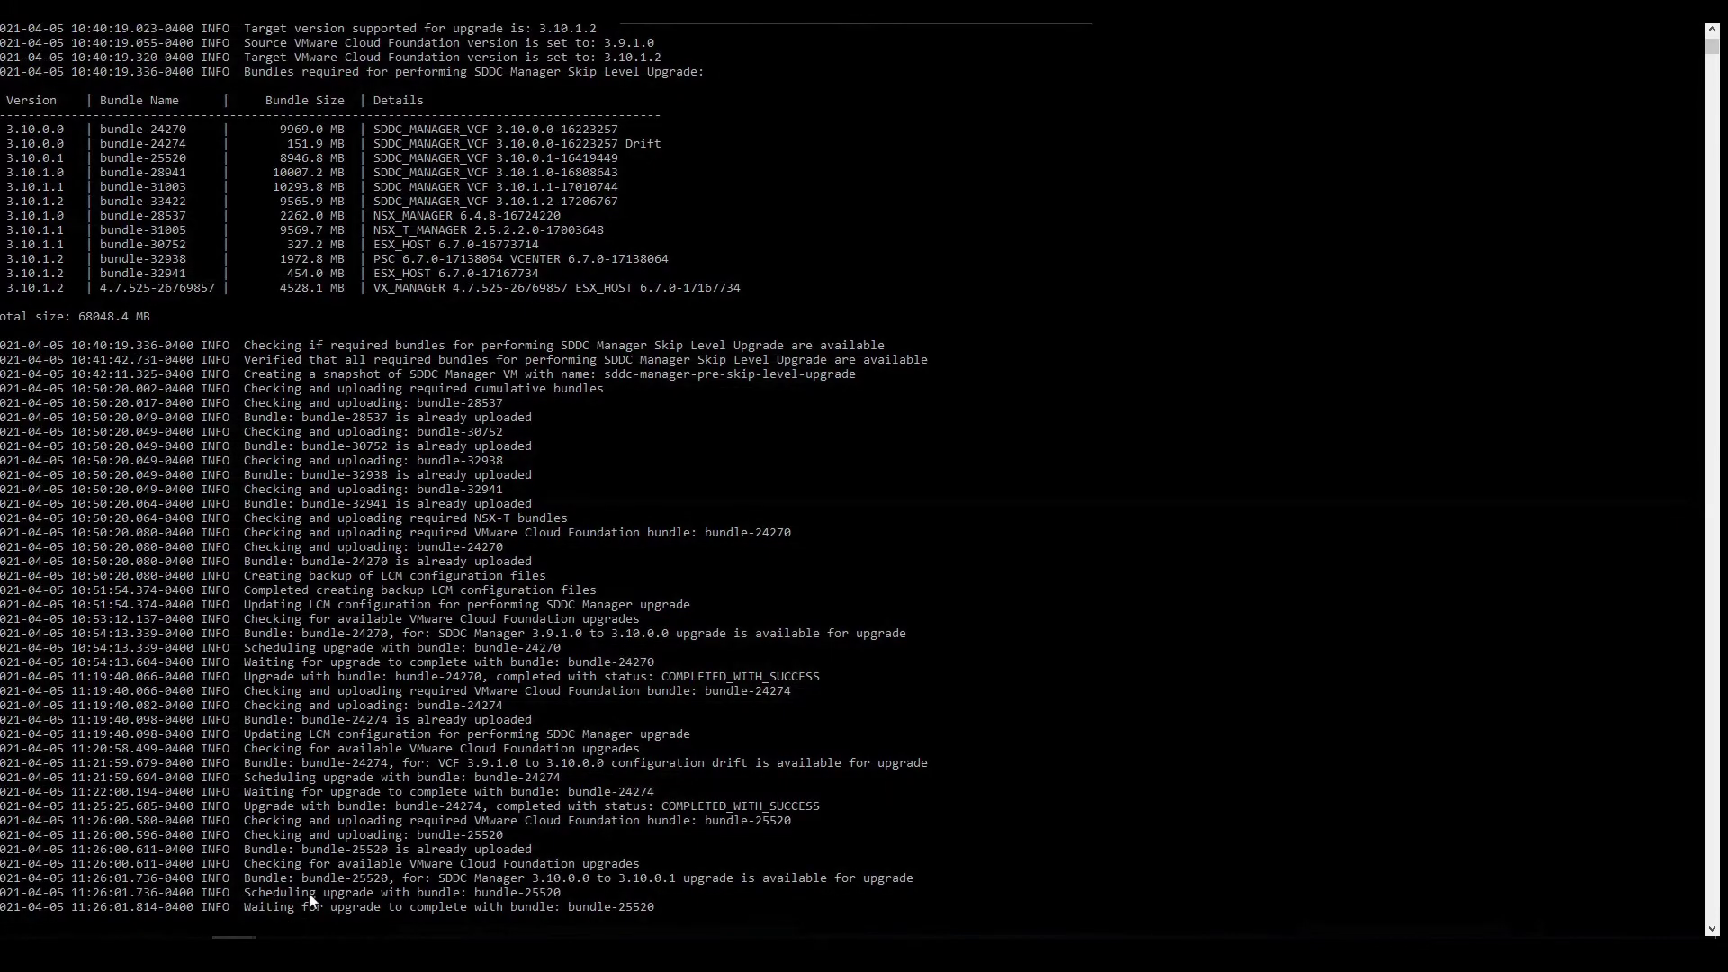
{"action": "left_click", "coordinate": [277, 954]}
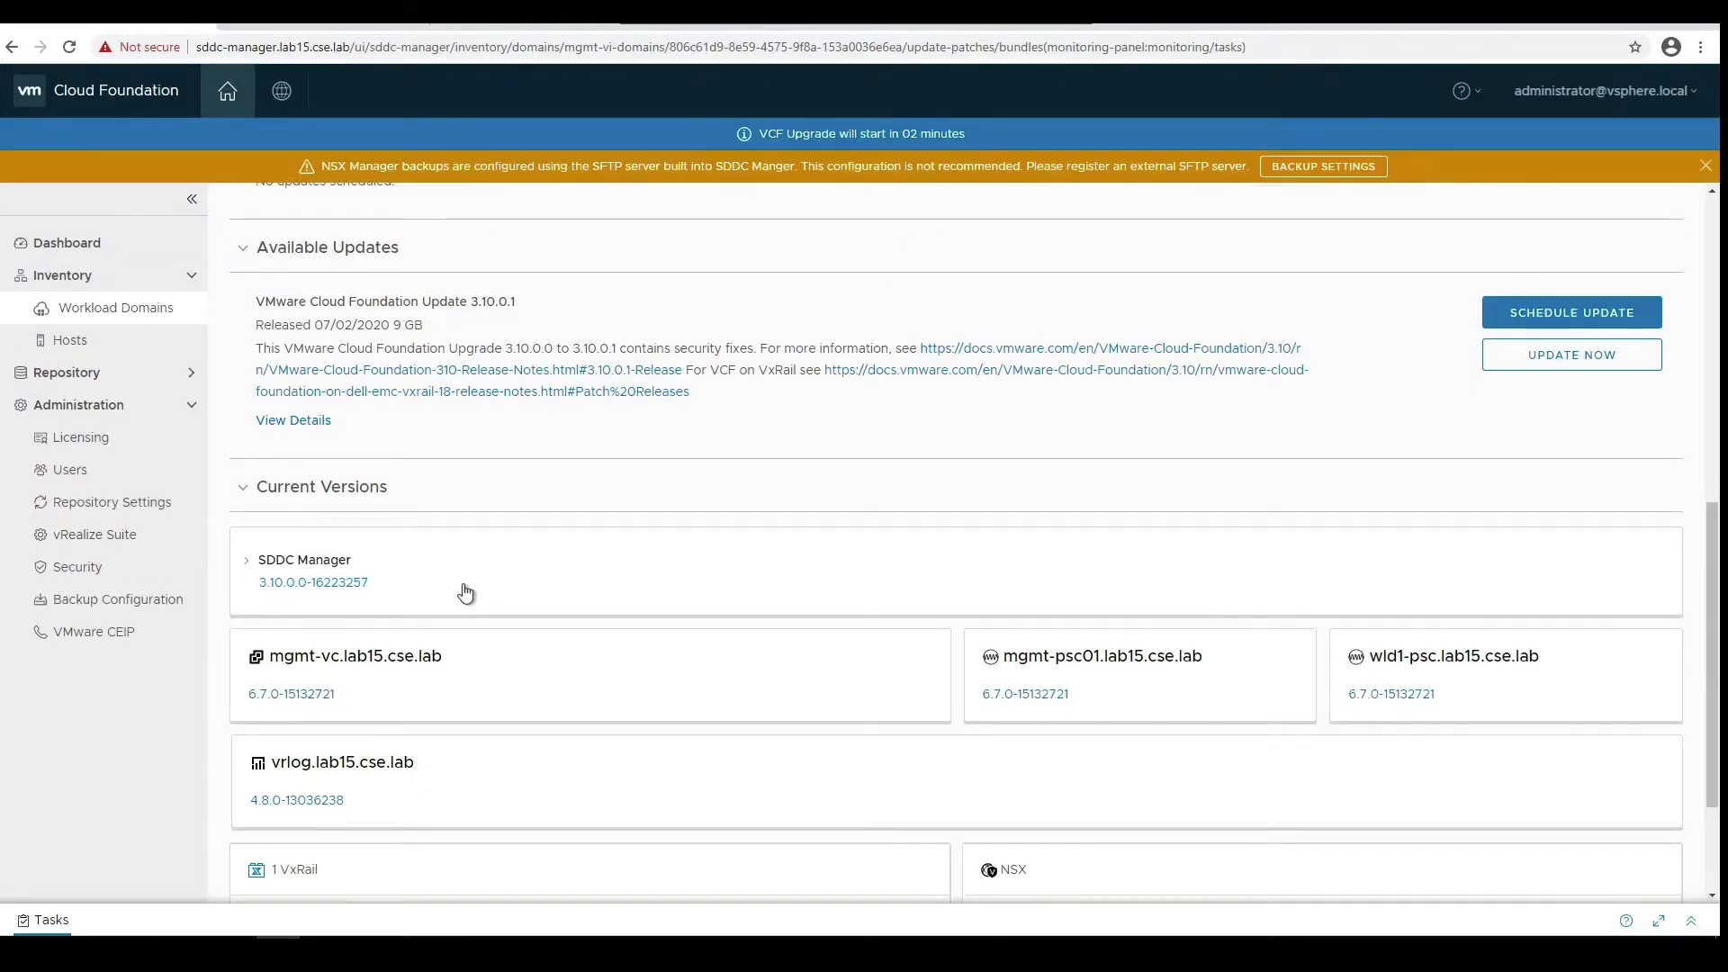
- Expand SDDC Manager's component versions and highlight the 3.10.0.0 to 3.10.0.1 update range
{"action": "left_click", "coordinate": [465, 593]}
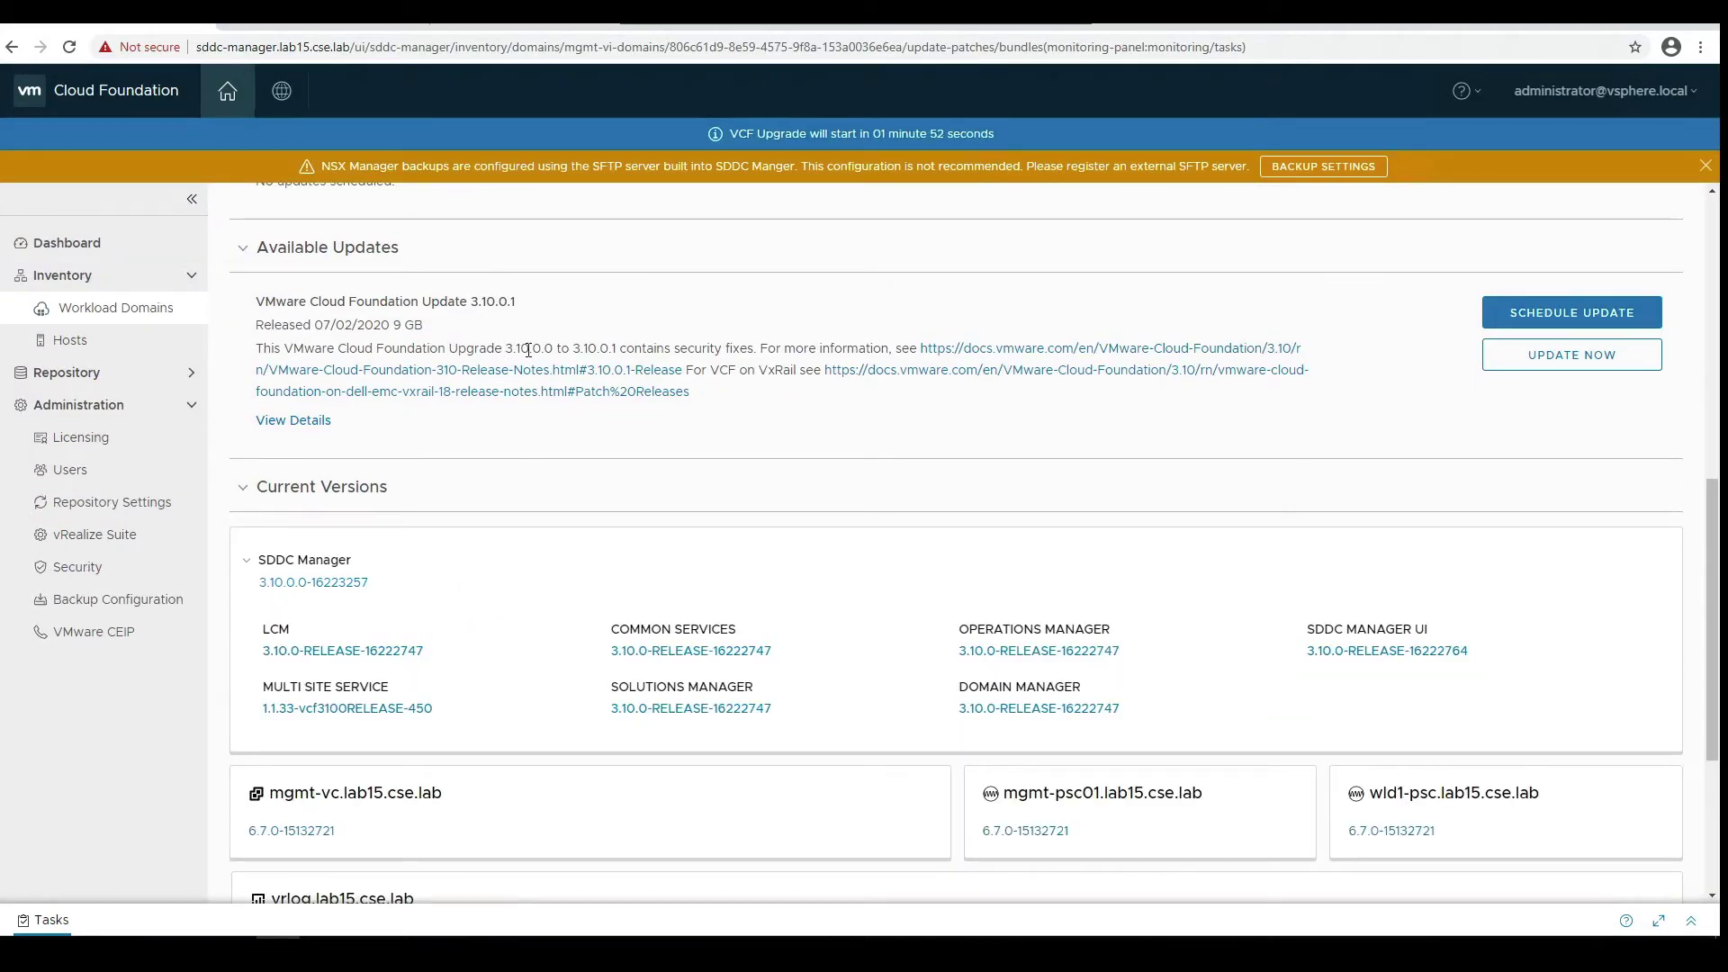
{"action": "left_click_drag", "start_coordinate": [502, 348], "coordinate": [617, 349]}
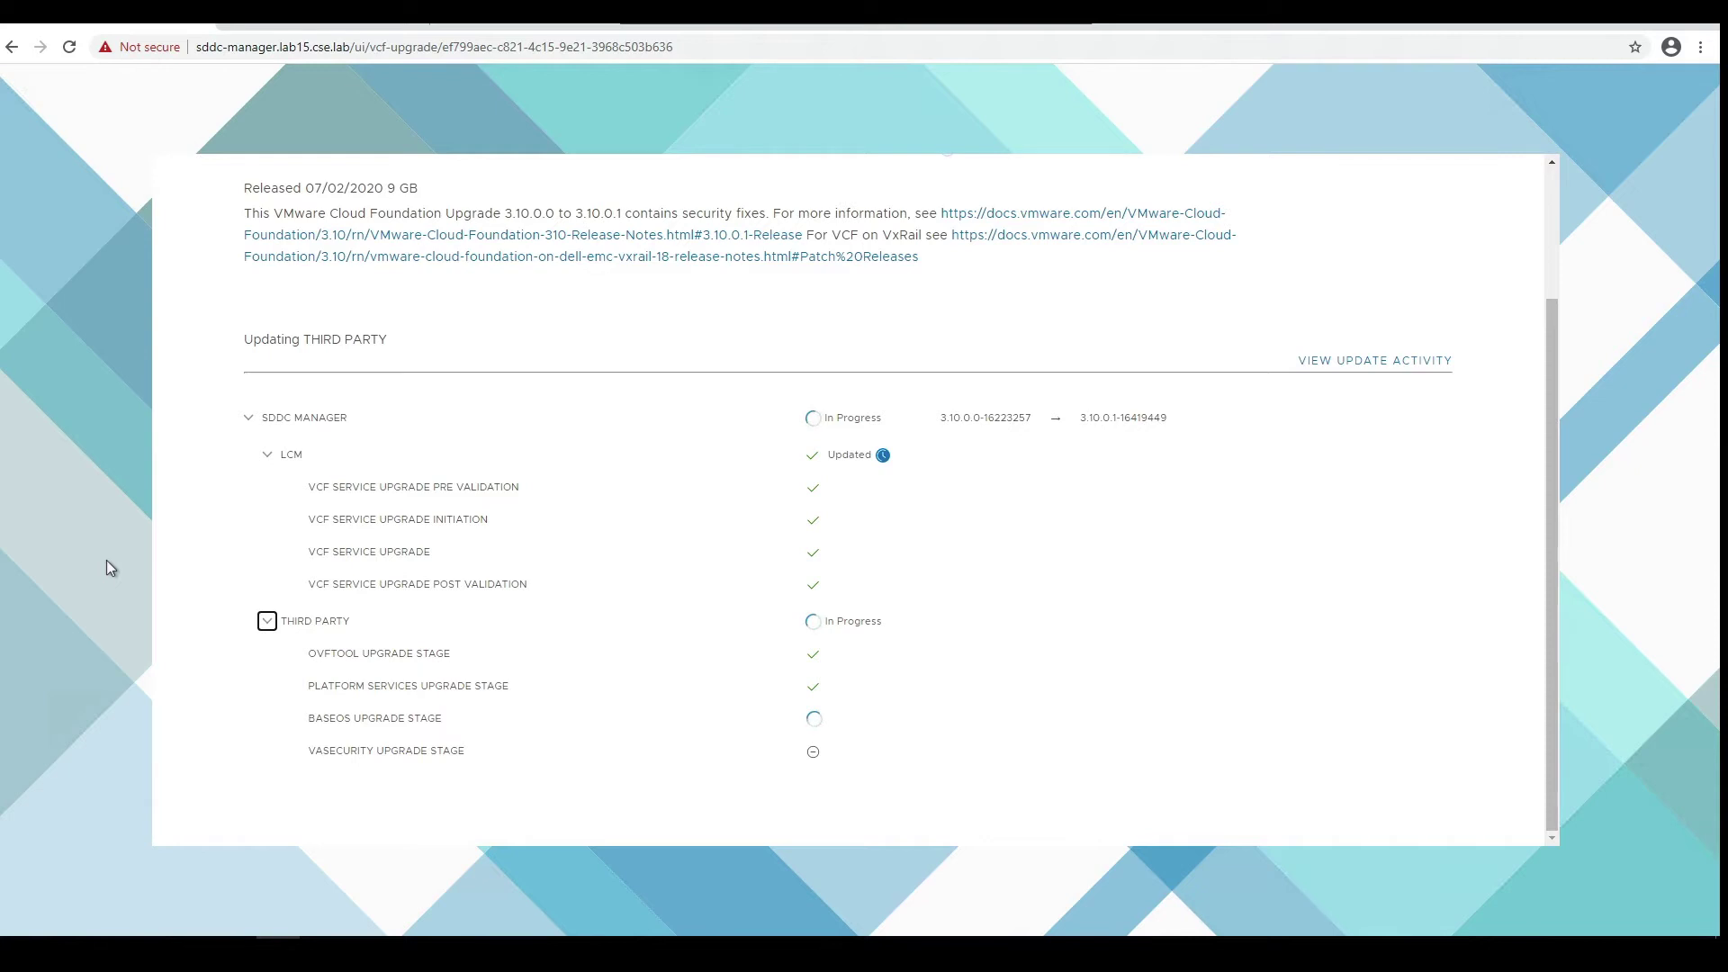
- Glance at the update activity log, then highlight the banner's update-applied and 17 min 01 s elapsed time
{"action": "left_click", "coordinate": [1395, 360]}
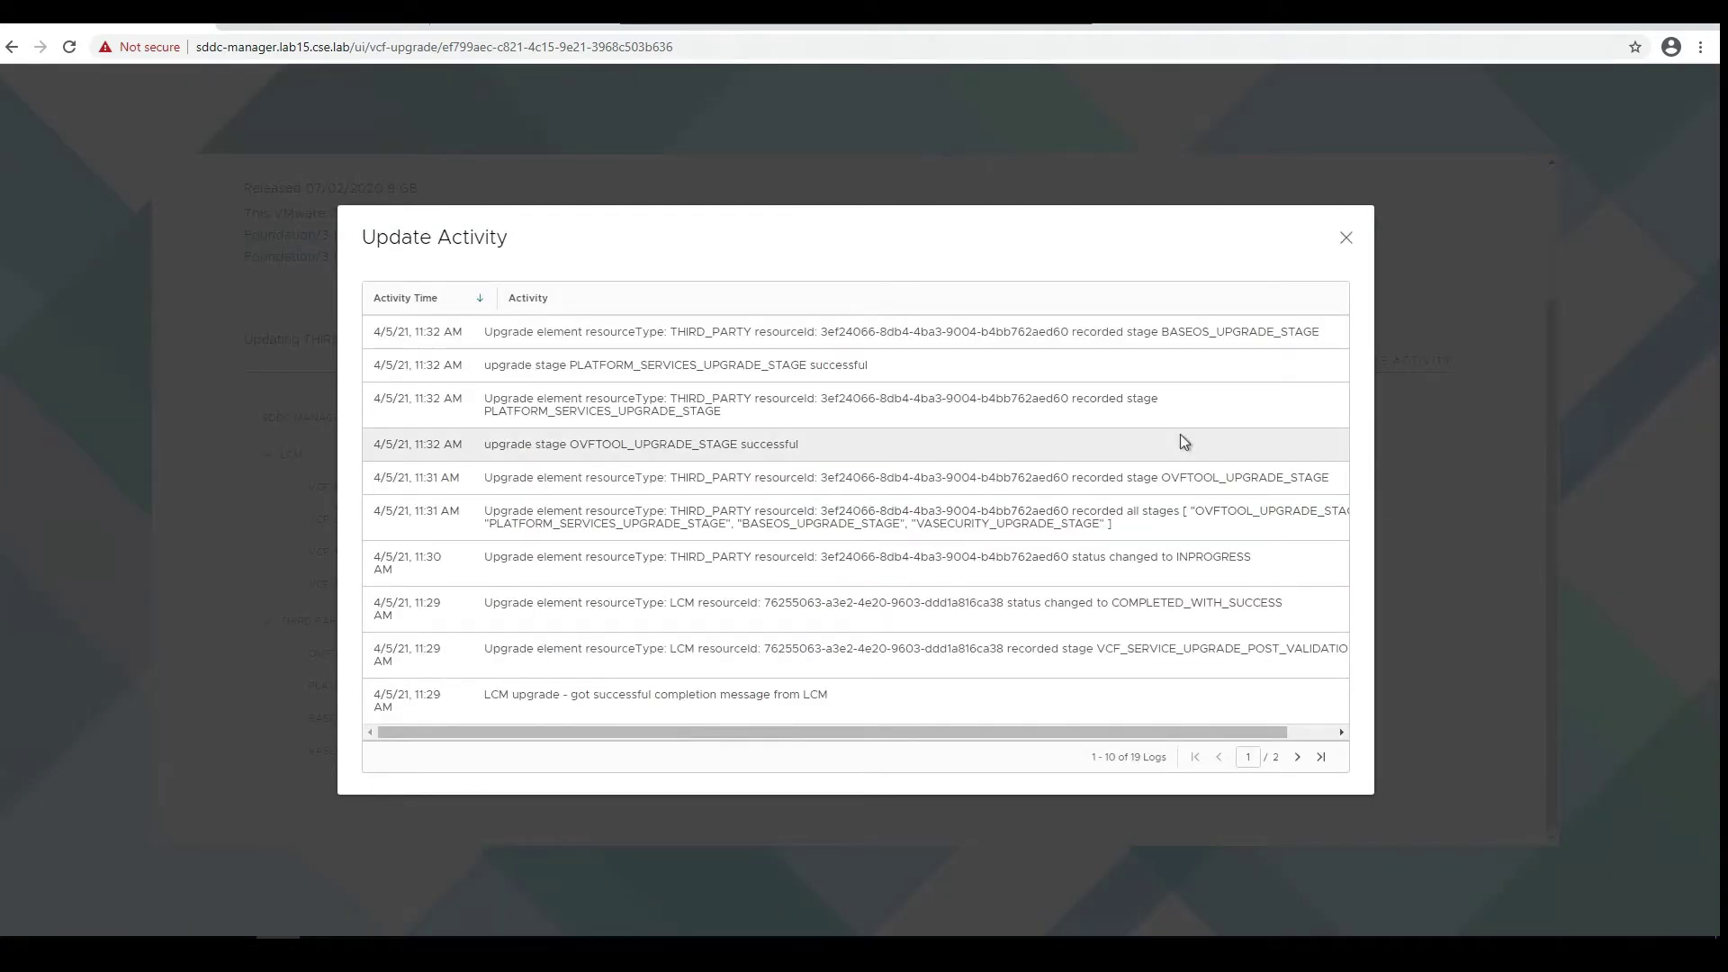
{"action": "left_click", "coordinate": [1348, 239]}
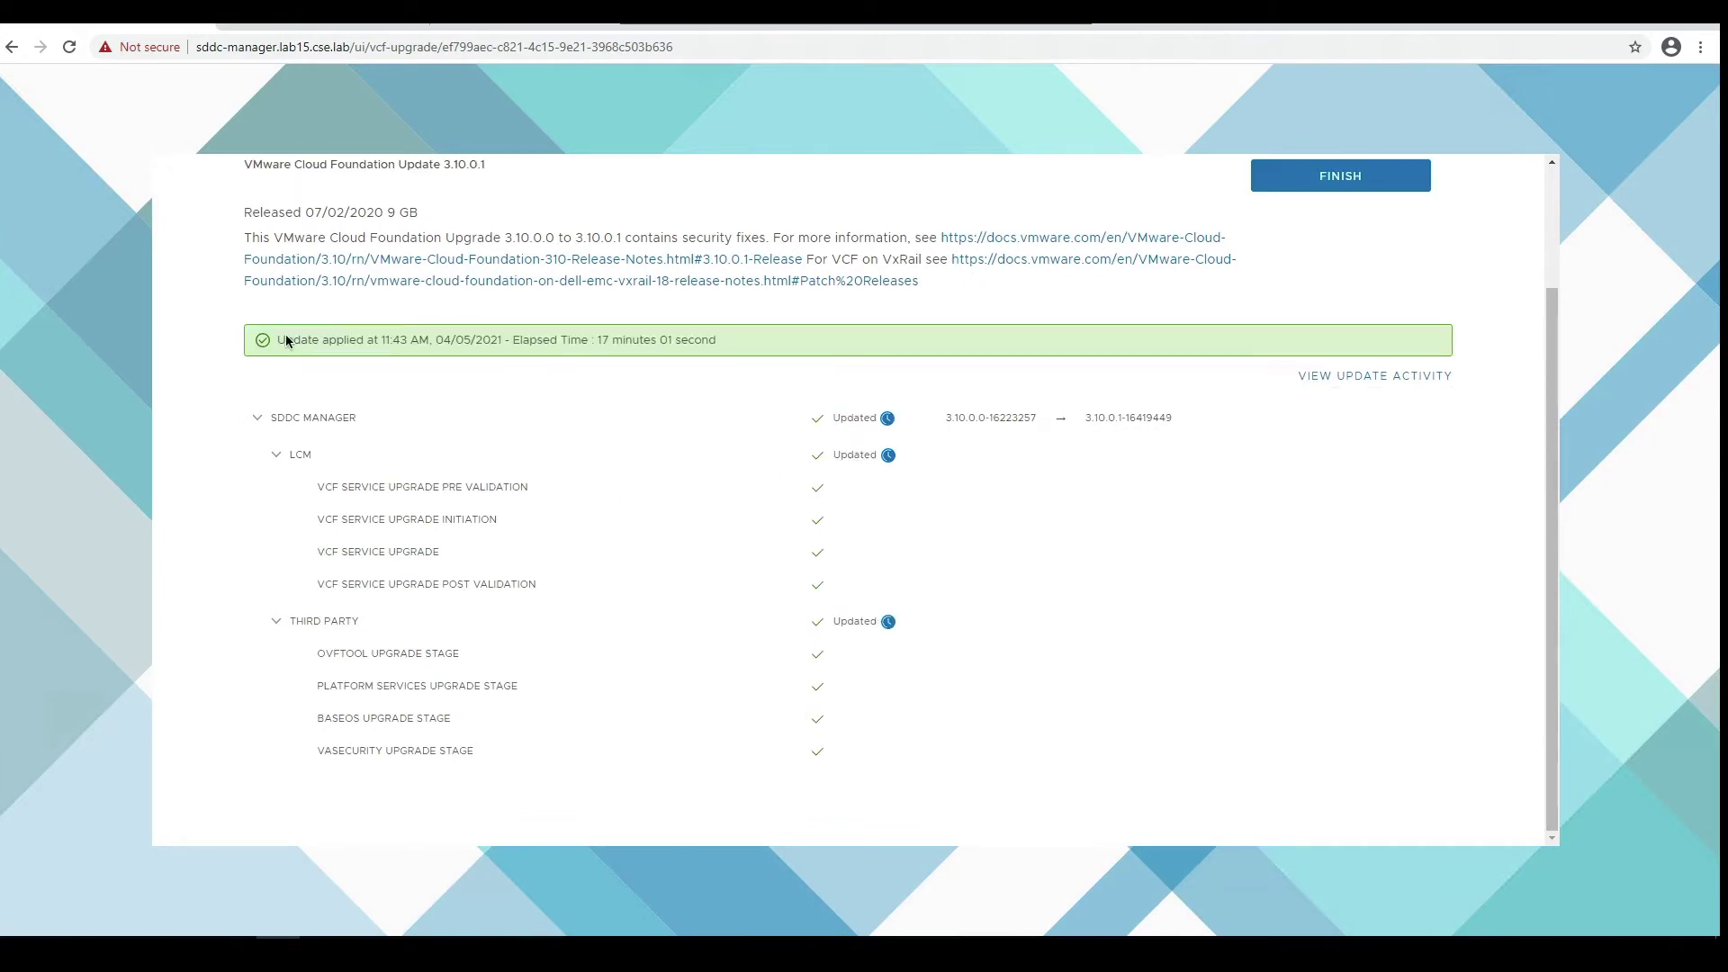
{"action": "left_click_drag", "start_coordinate": [285, 339], "coordinate": [713, 372]}
{"action": "left_click", "coordinate": [715, 374]}
- Page through the 3.10.0.1 update activity log to the last page and back to the first
{"action": "left_click", "coordinate": [1401, 378]}
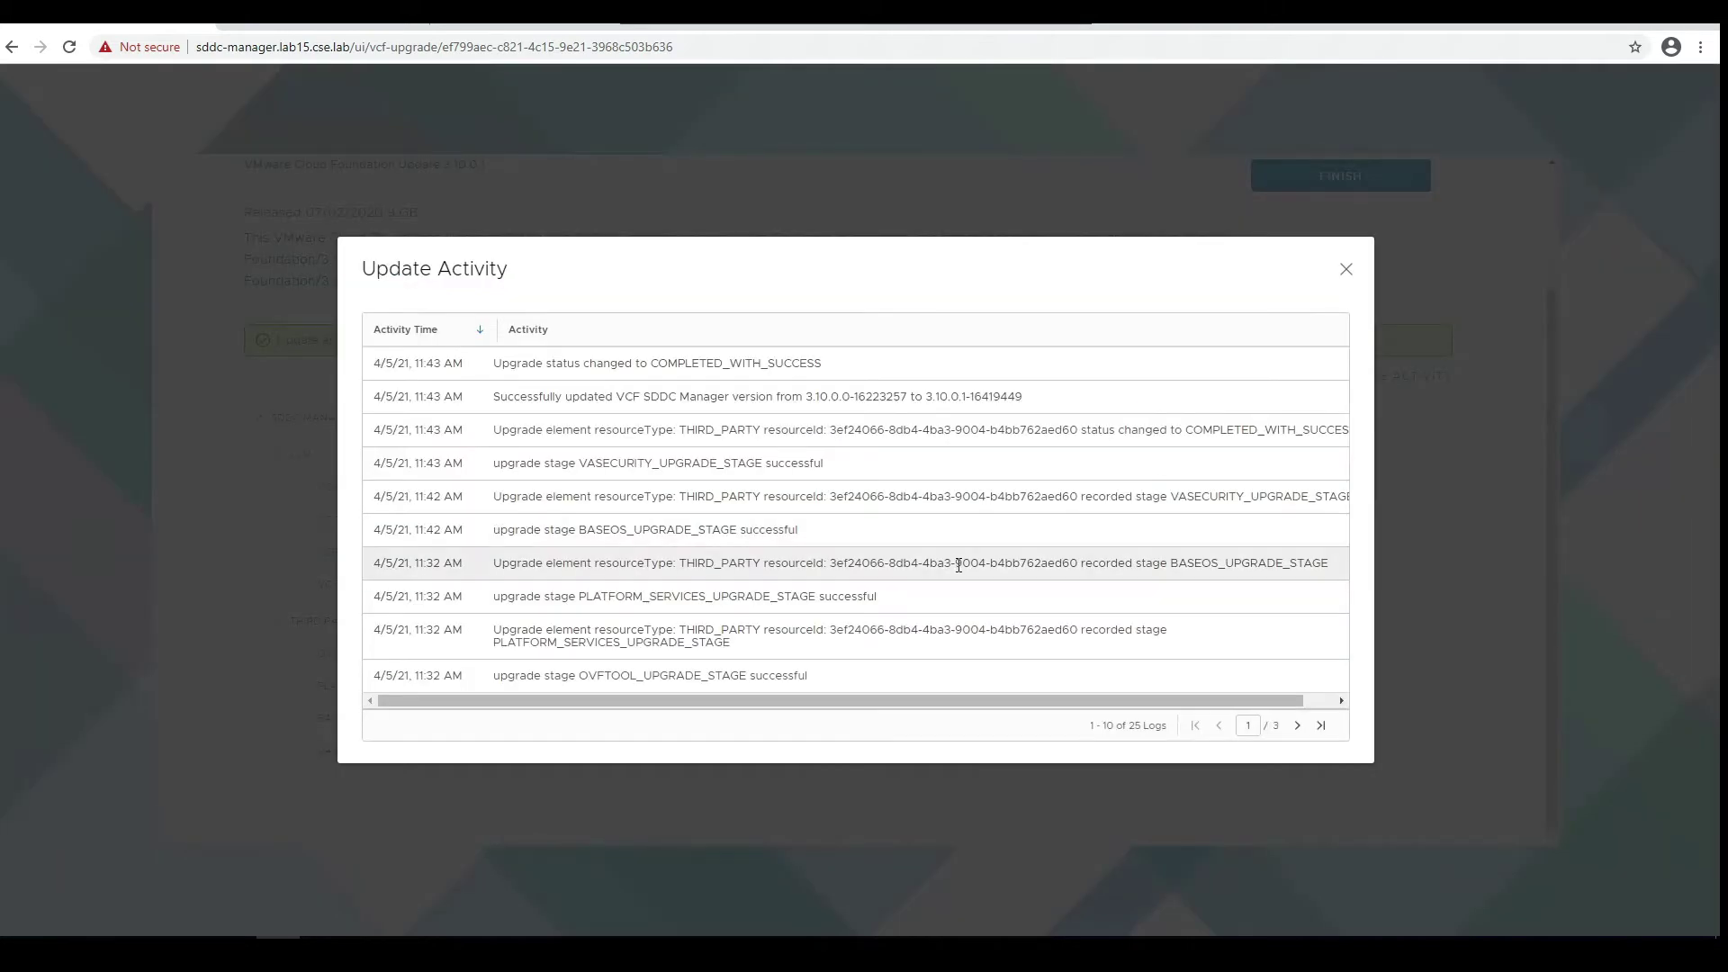
{"action": "left_click", "coordinate": [1297, 727]}
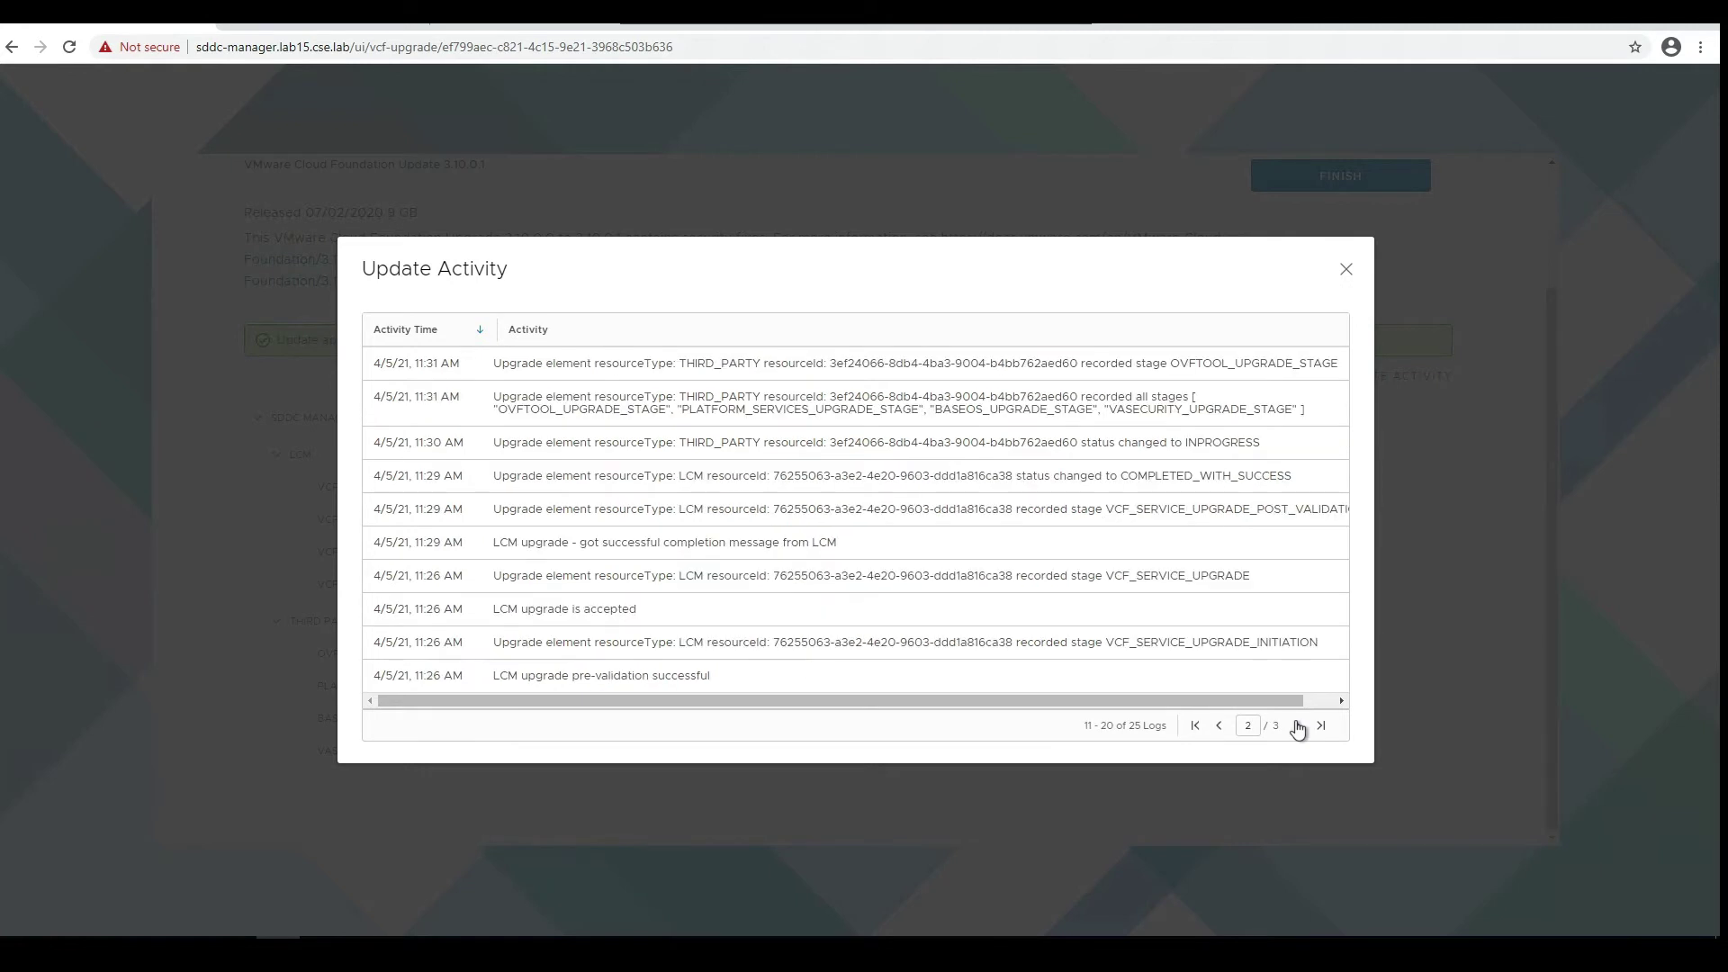
{"action": "left_click", "coordinate": [1297, 726]}
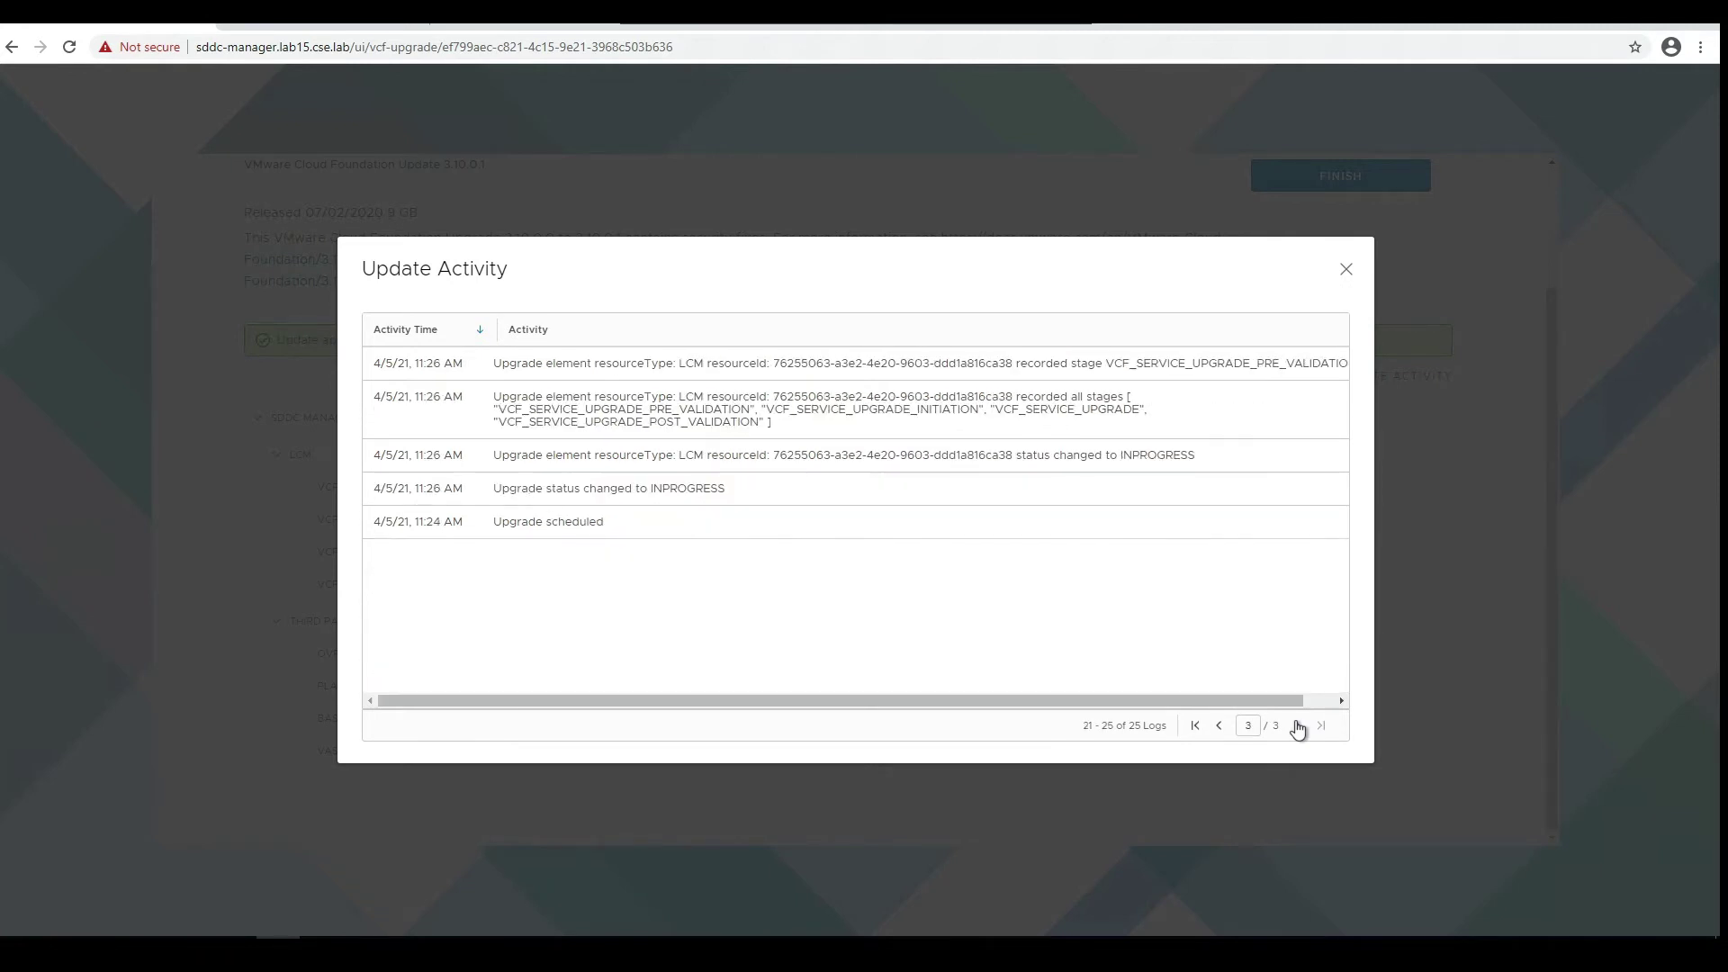
{"action": "left_click", "coordinate": [1196, 726]}
{"action": "left_click", "coordinate": [1346, 269]}
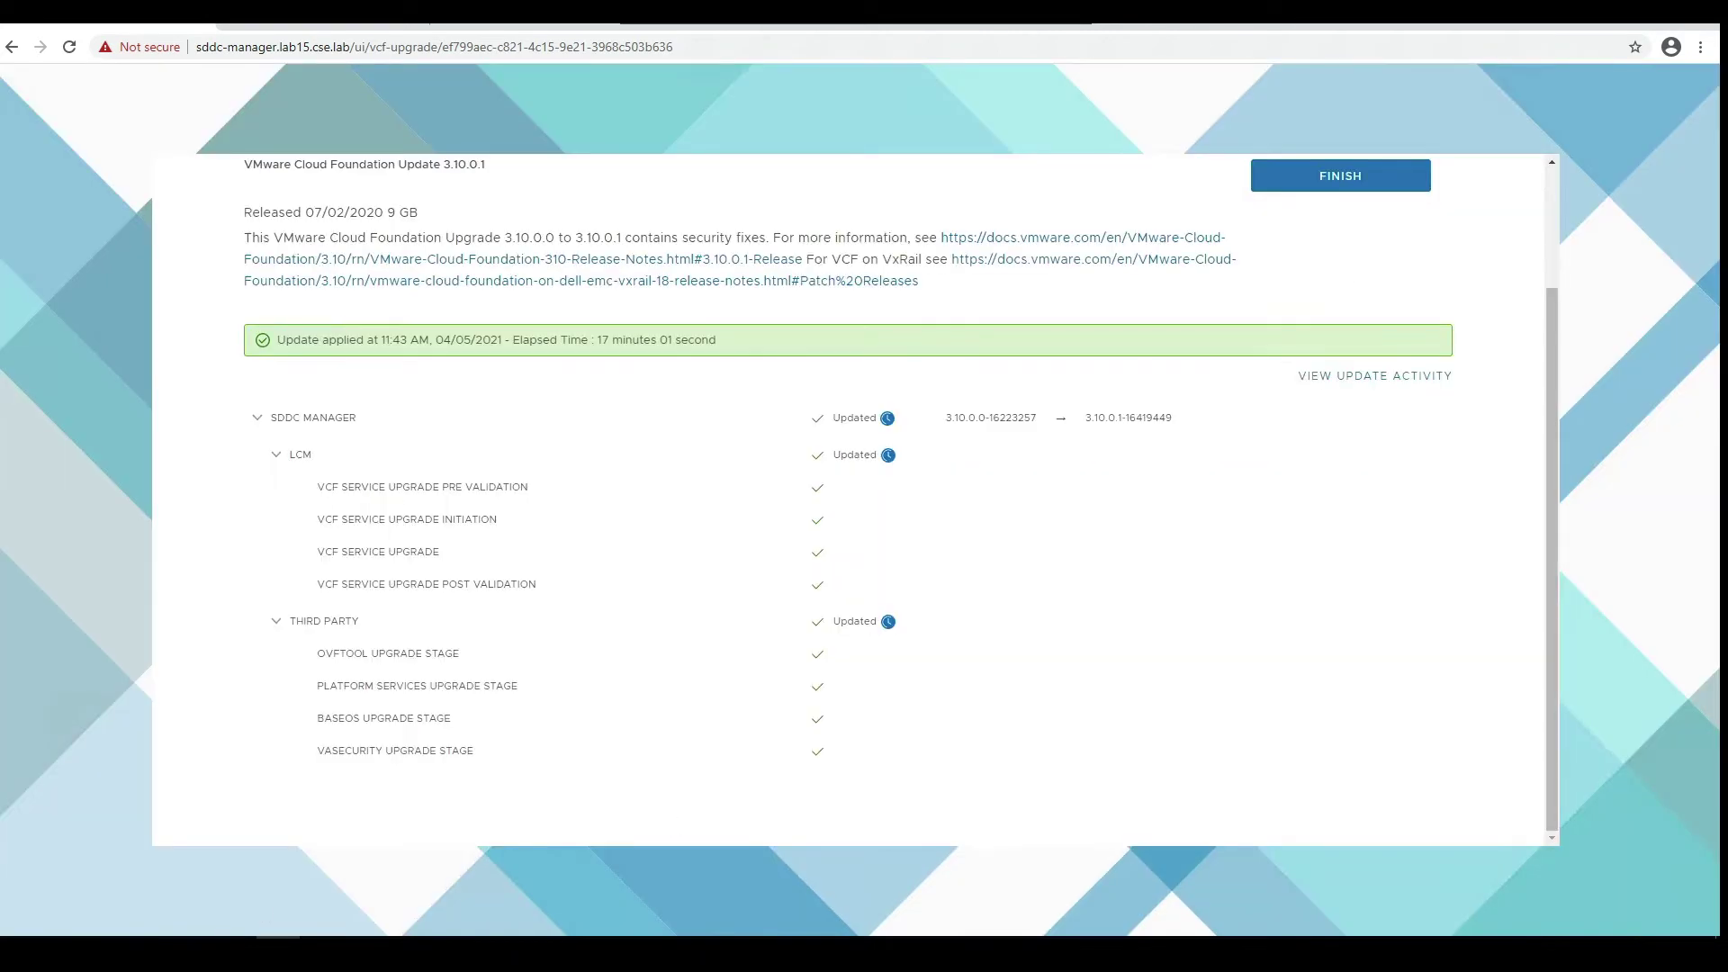
- Check the upgrade console log, then finish the completed 3.10.0.1 update
{"action": "mouse_move", "coordinate": [234, 945]}
{"action": "left_click", "coordinate": [312, 924]}
{"action": "left_click", "coordinate": [570, 834]}
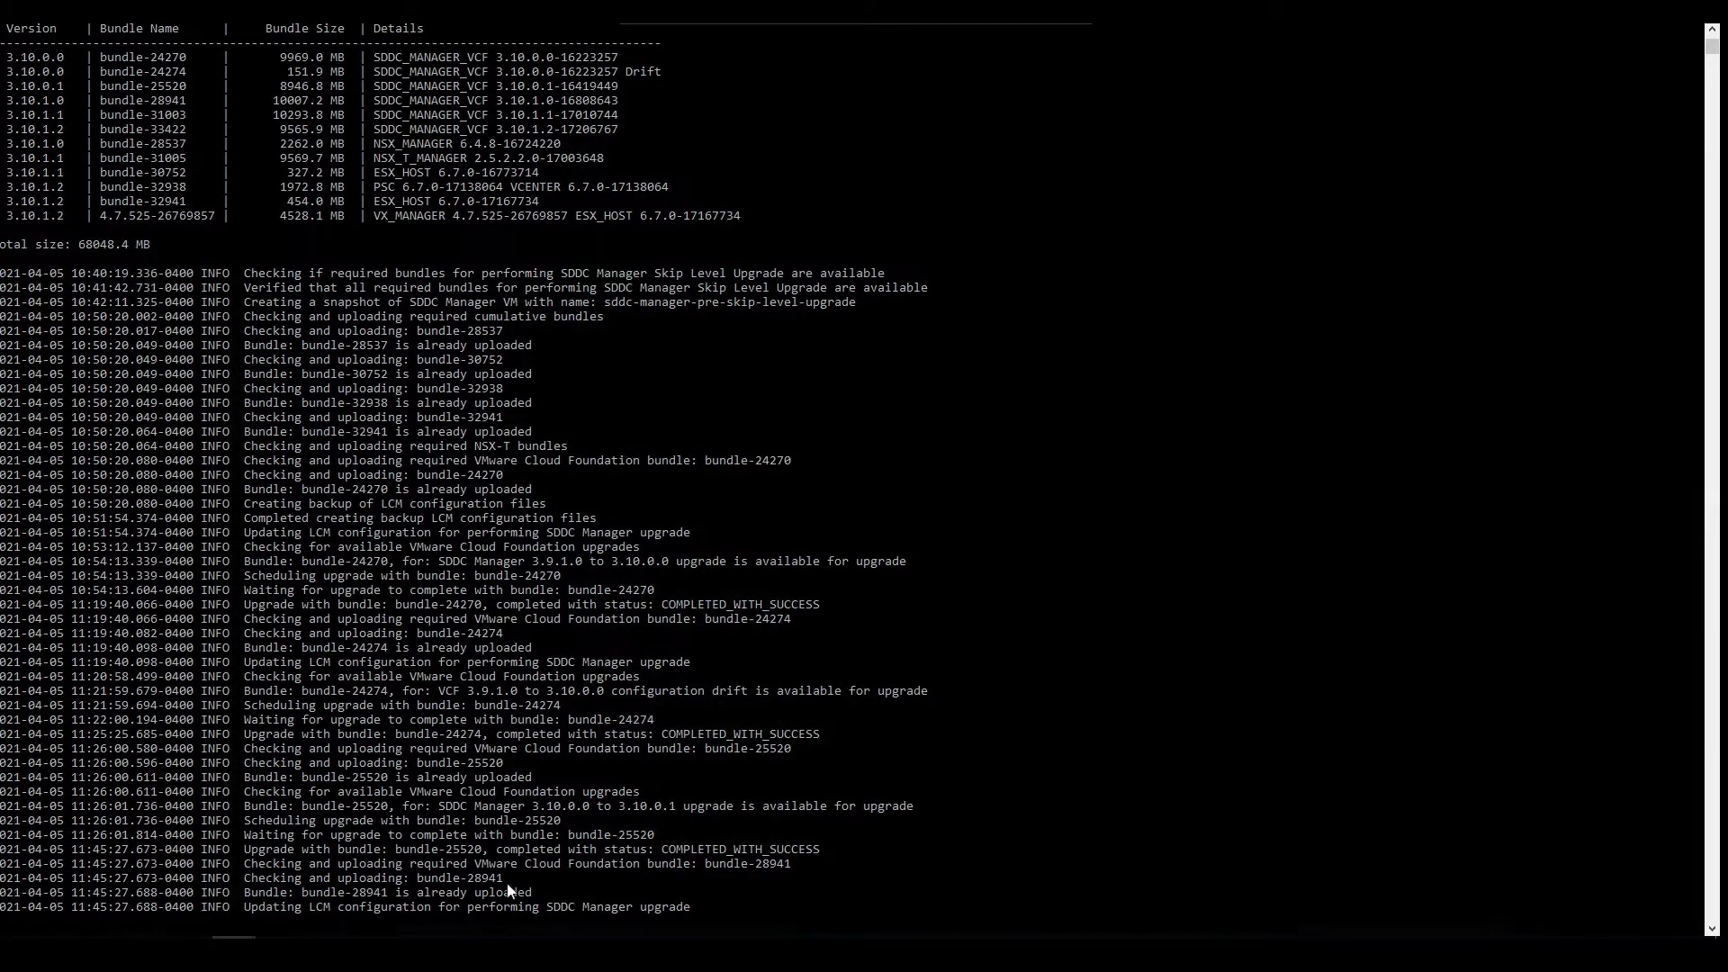
{"action": "left_click", "coordinate": [310, 934]}
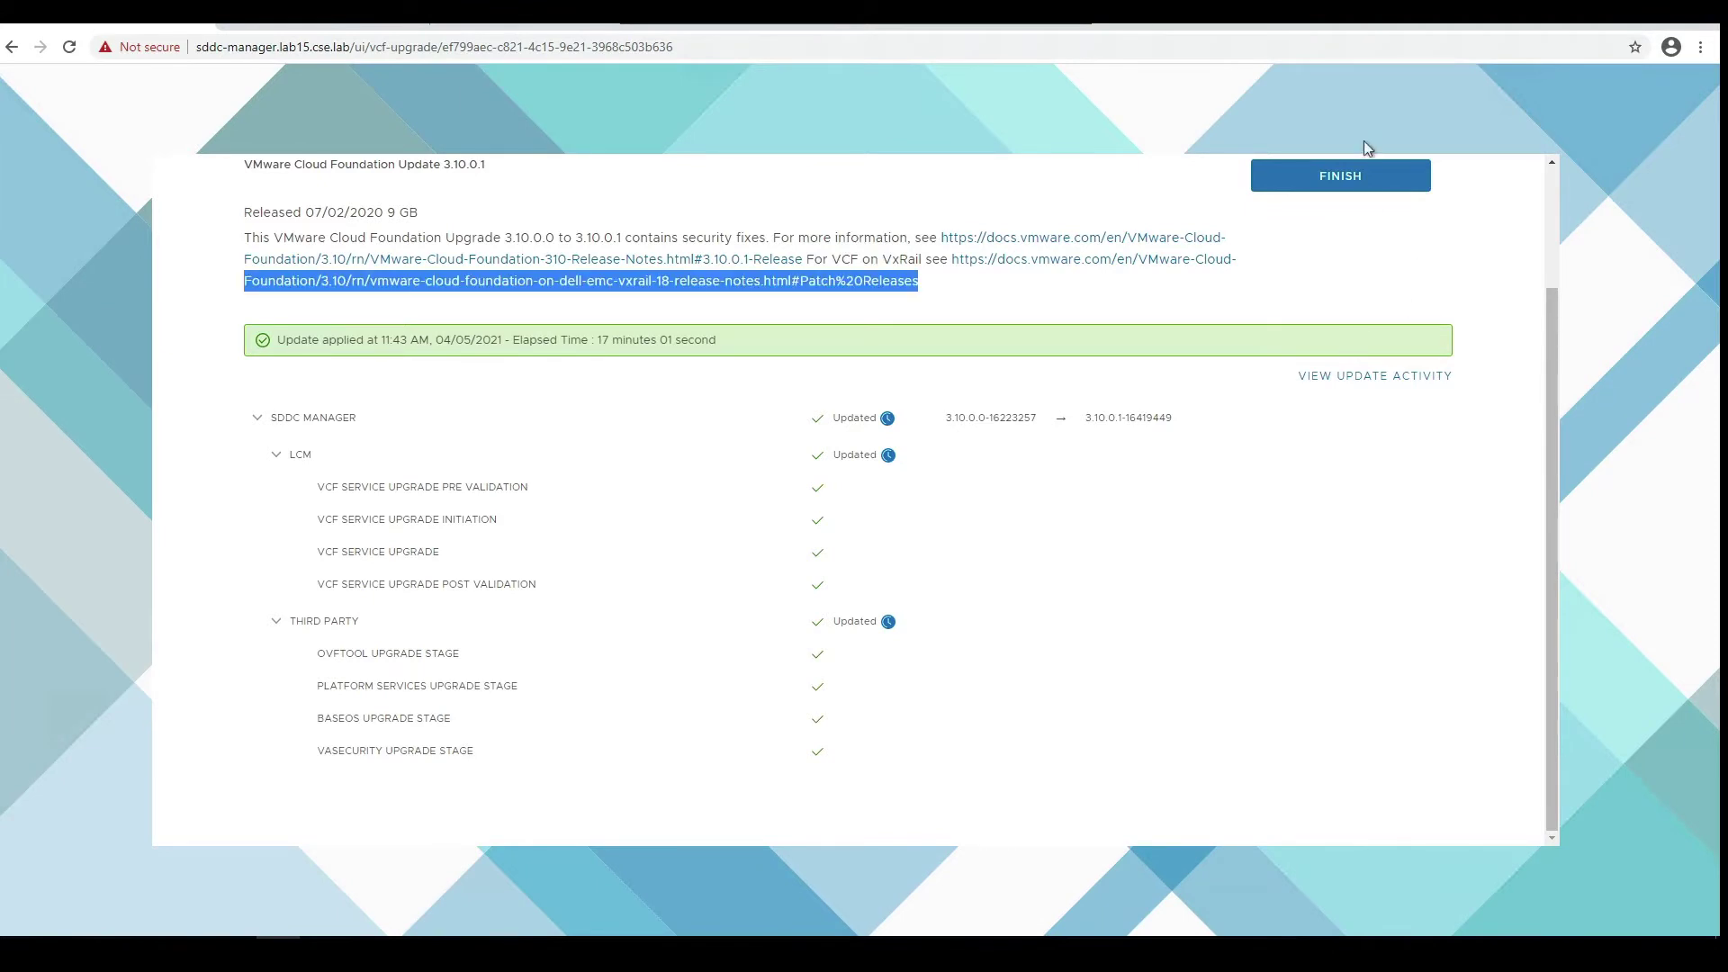
{"action": "left_click", "coordinate": [1359, 176]}
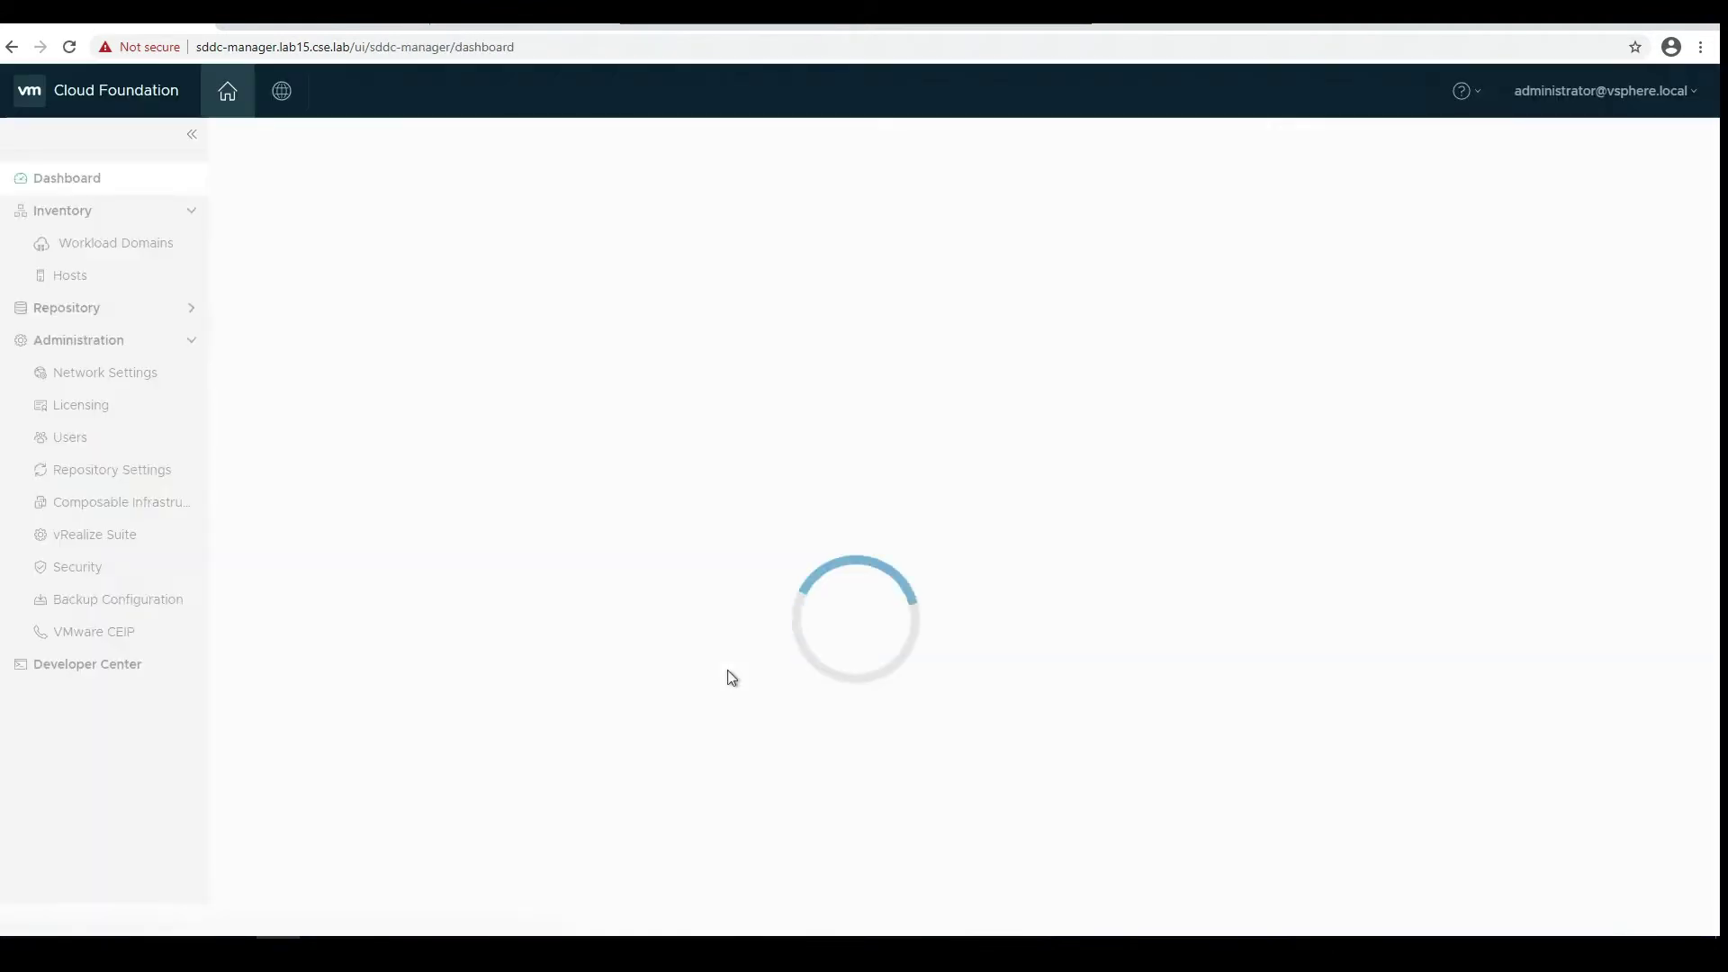
- Check the upgrade console log, then return to the SDDC Manager dashboard
{"action": "mouse_move", "coordinate": [234, 936]}
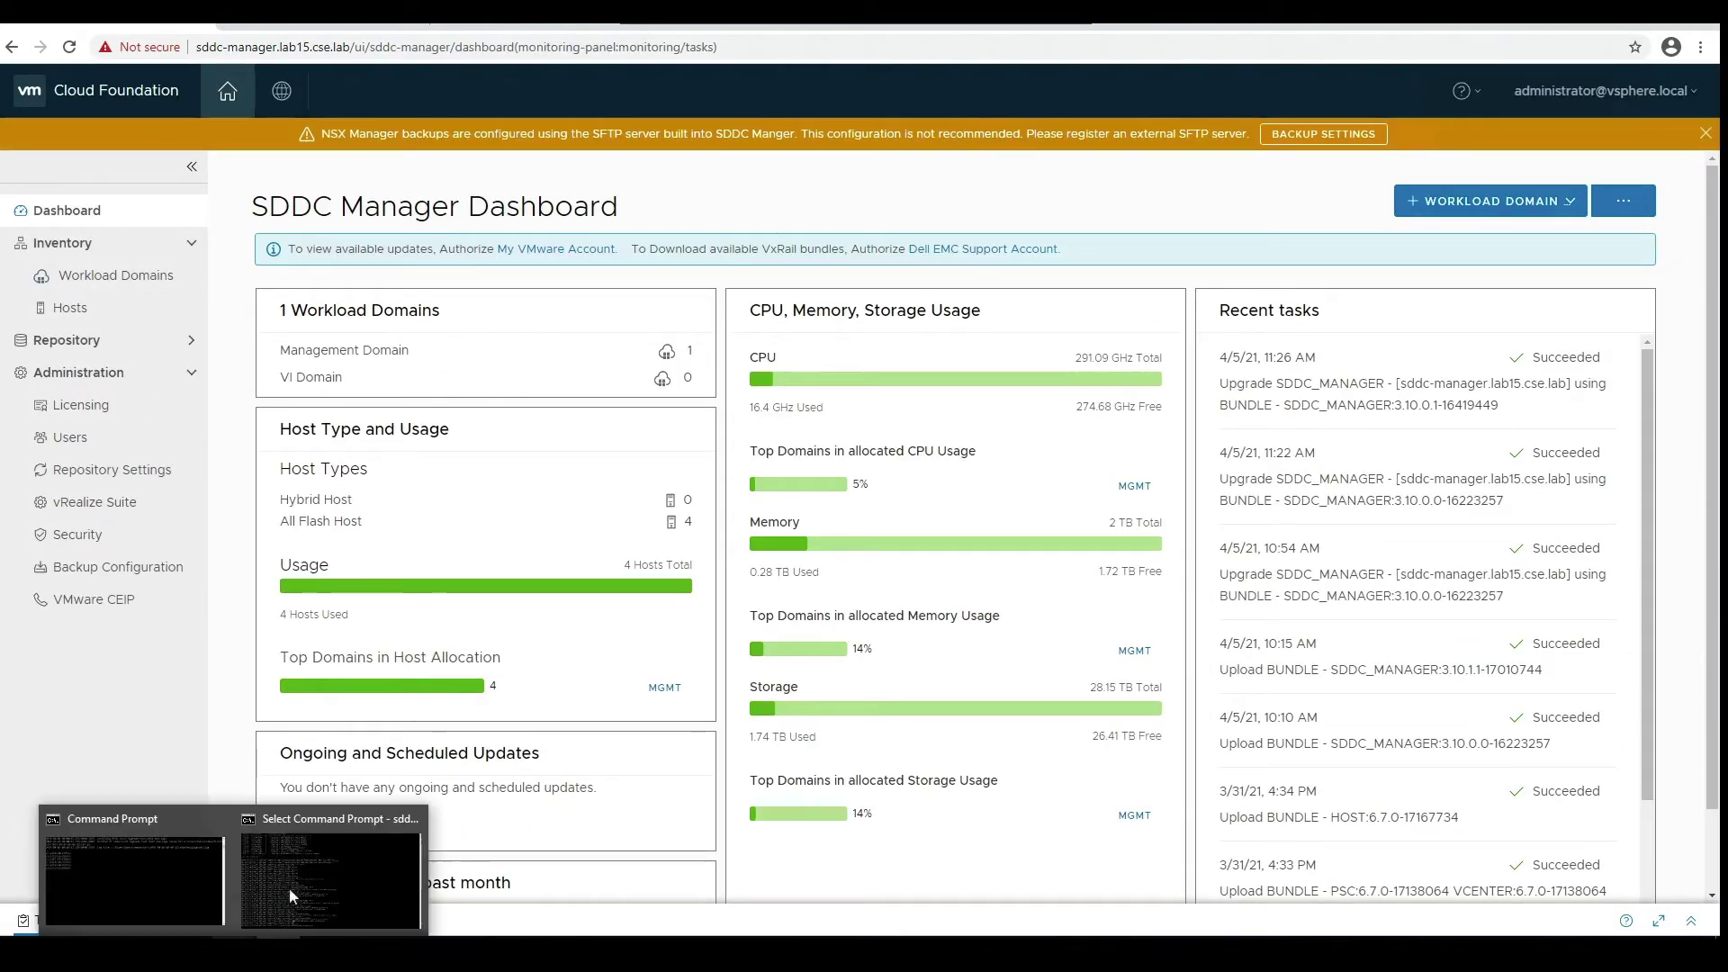
{"action": "left_click", "coordinate": [289, 890]}
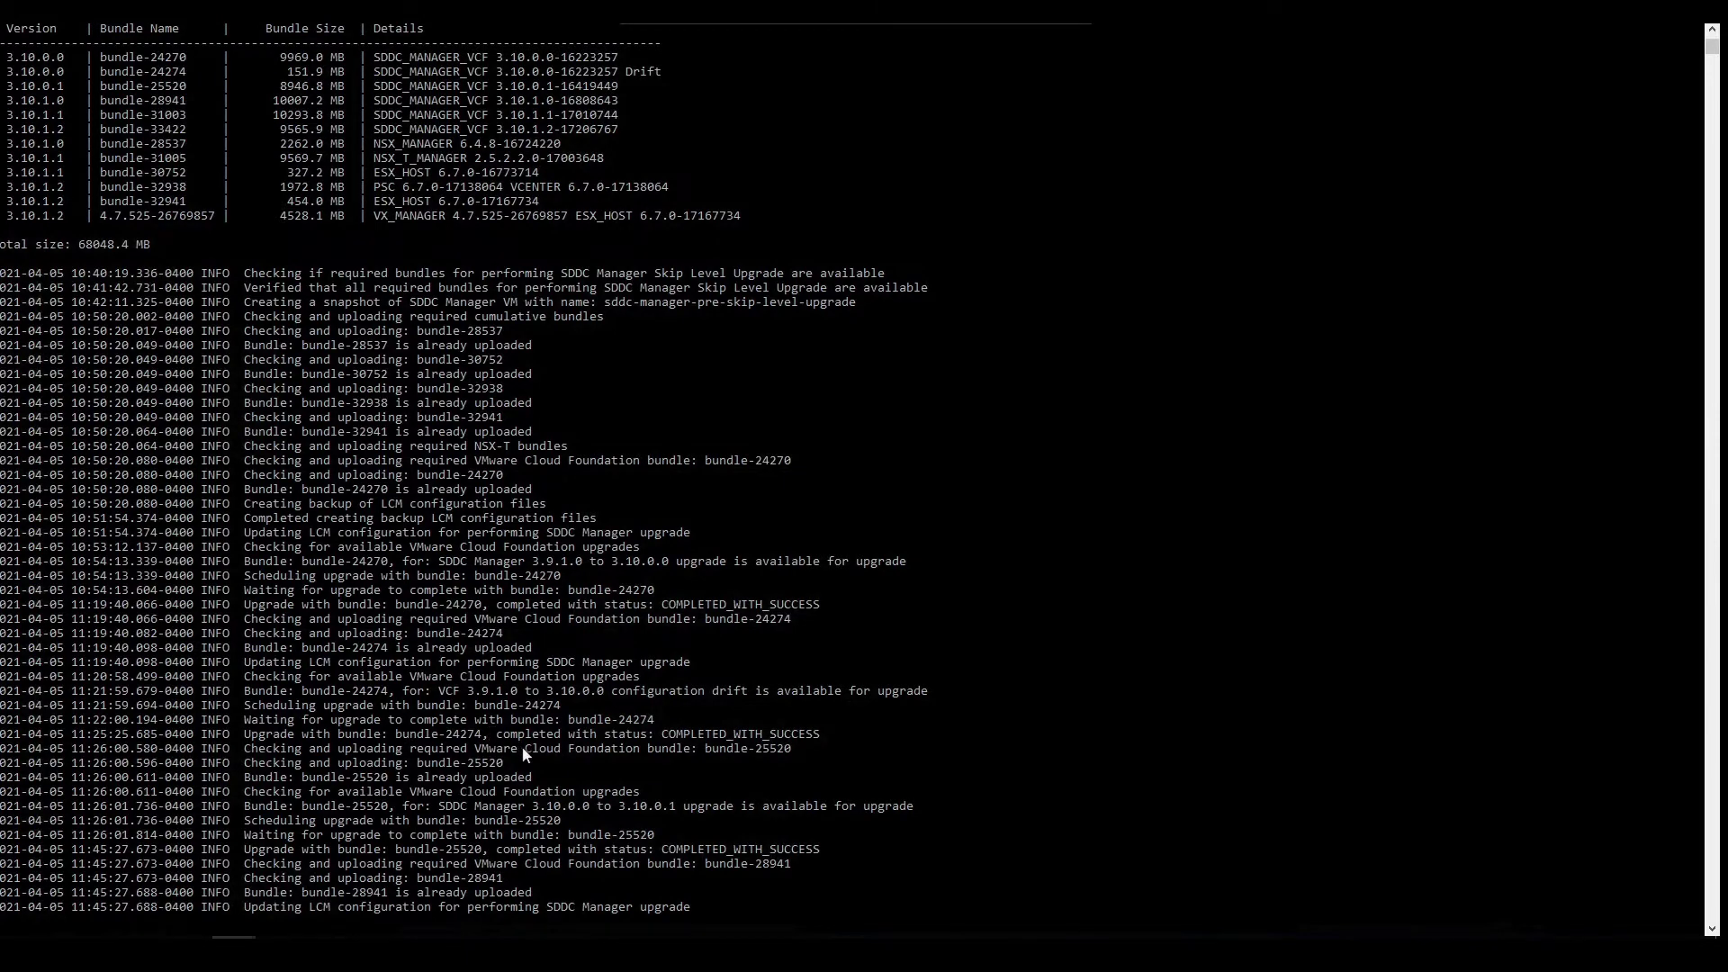
{"action": "scroll", "coordinate": [494, 762], "scroll_direction": "down", "scroll_amount": 4}
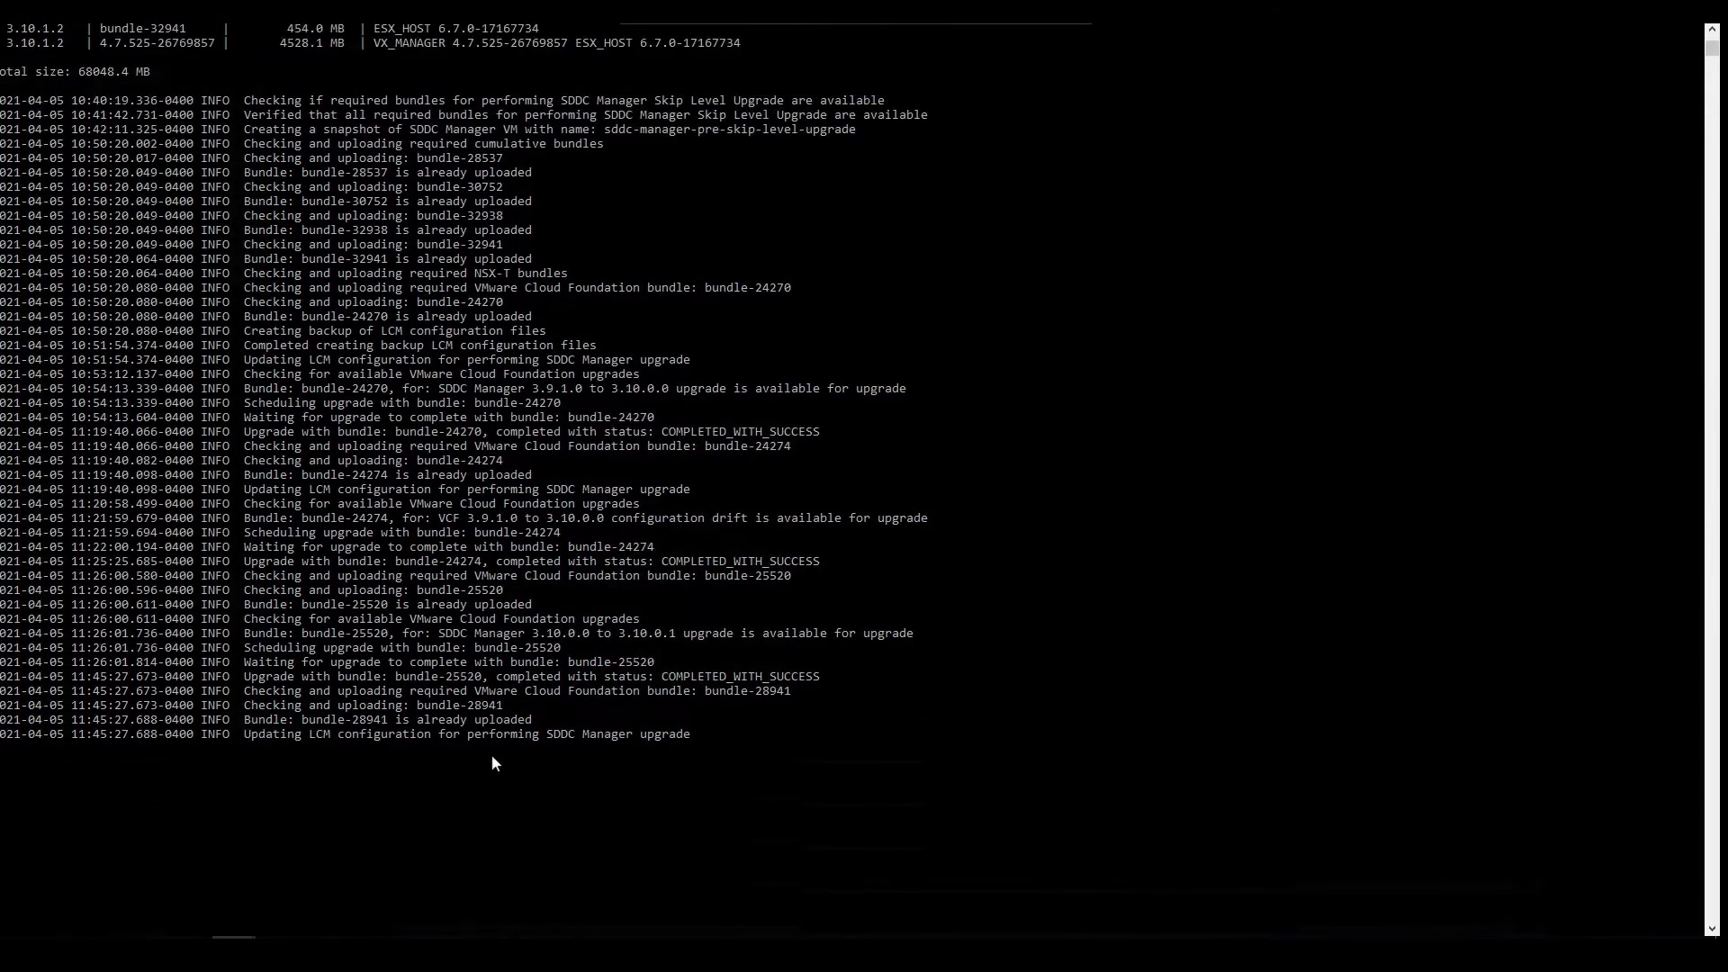
{"action": "mouse_move", "coordinate": [256, 955]}
{"action": "left_click", "coordinate": [313, 882]}
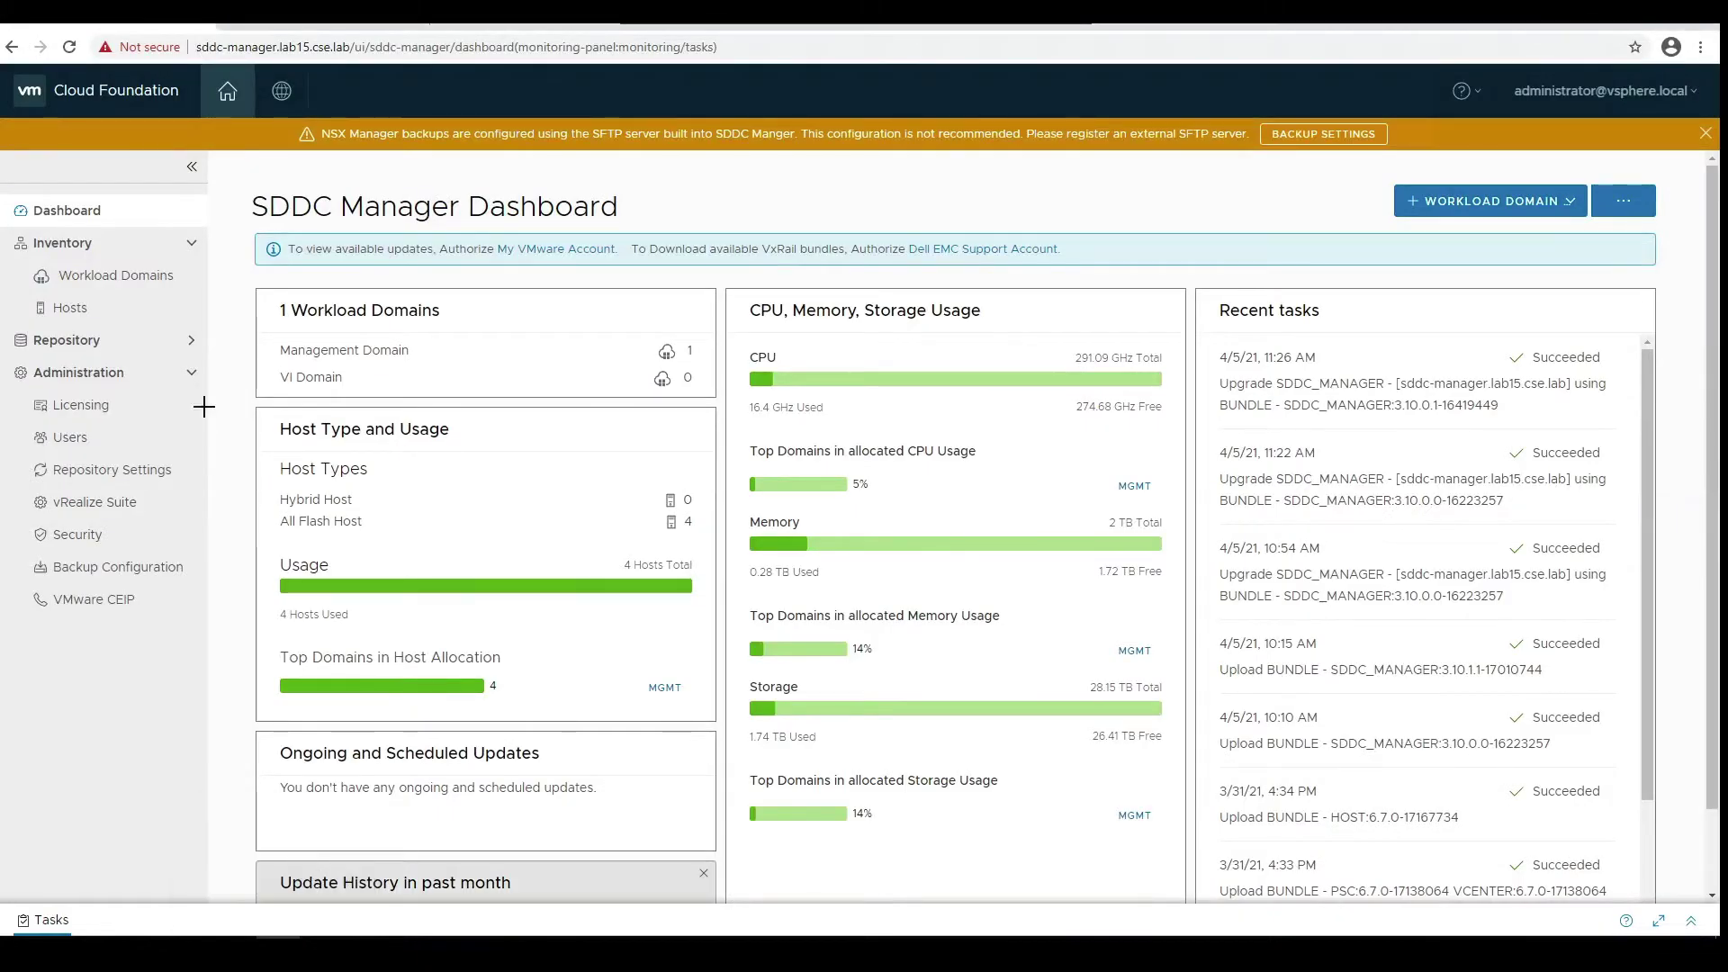
- Find the 3.10.0.1 to 3.10.1.0 update under the MGMT domain's Update/Patches, then view the console log
{"action": "left_click", "coordinate": [115, 286]}
{"action": "left_click", "coordinate": [315, 367]}
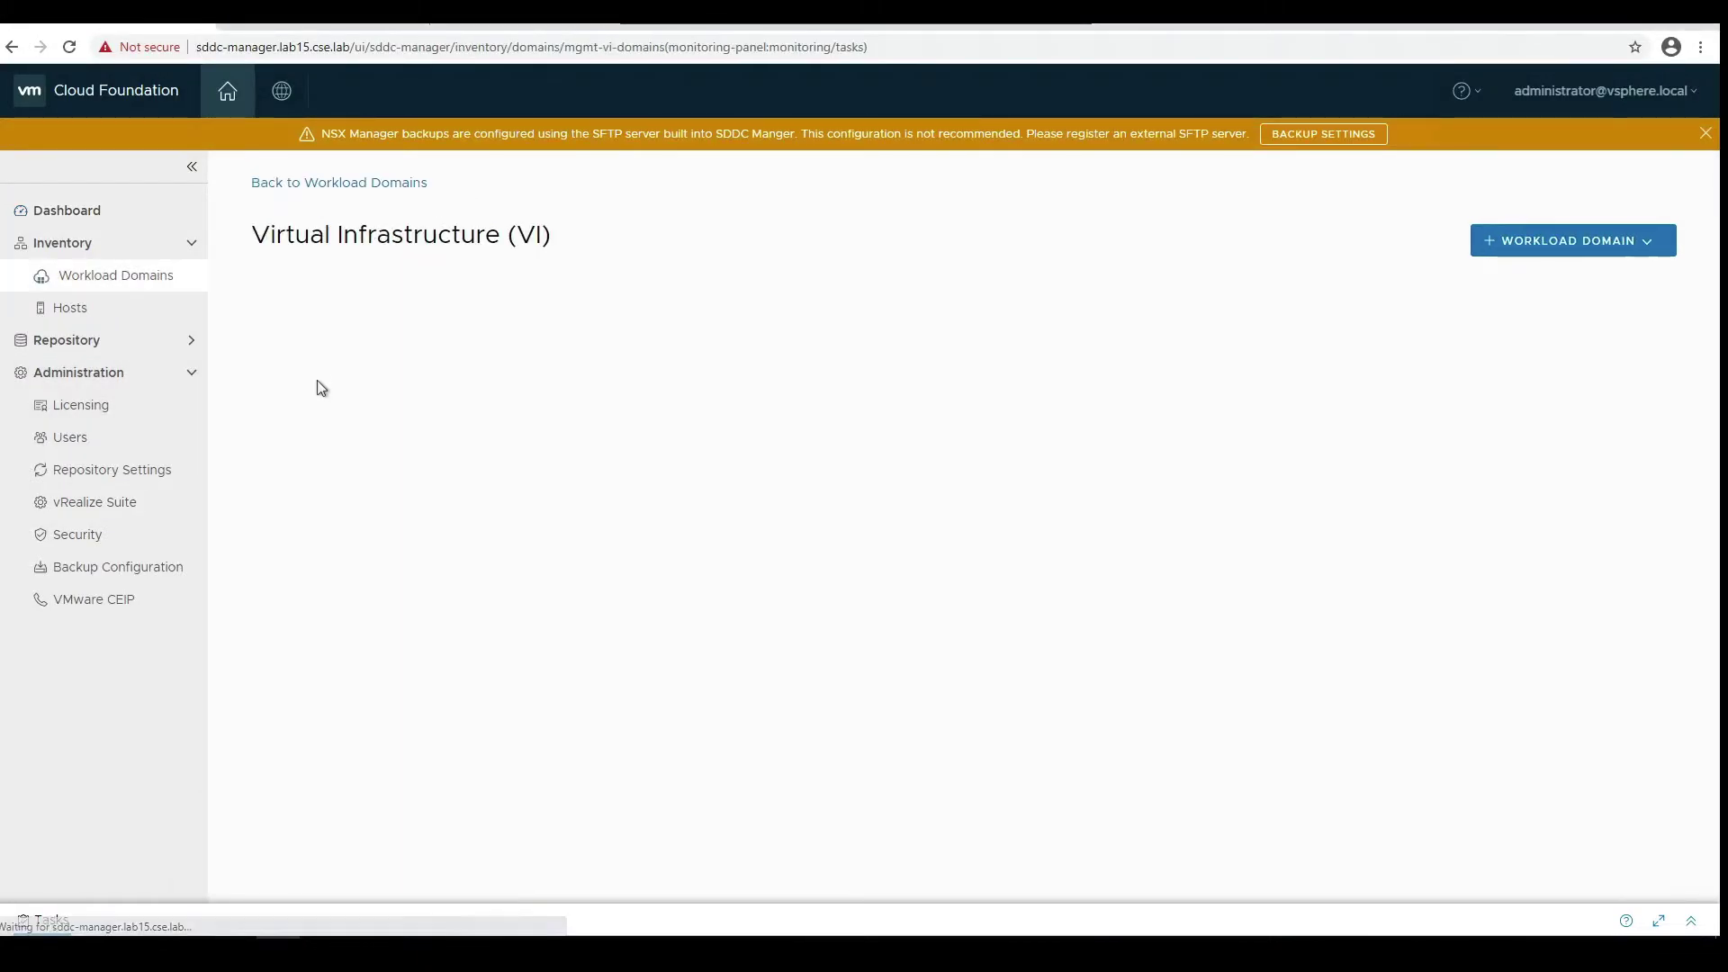
{"action": "left_click", "coordinate": [324, 610]}
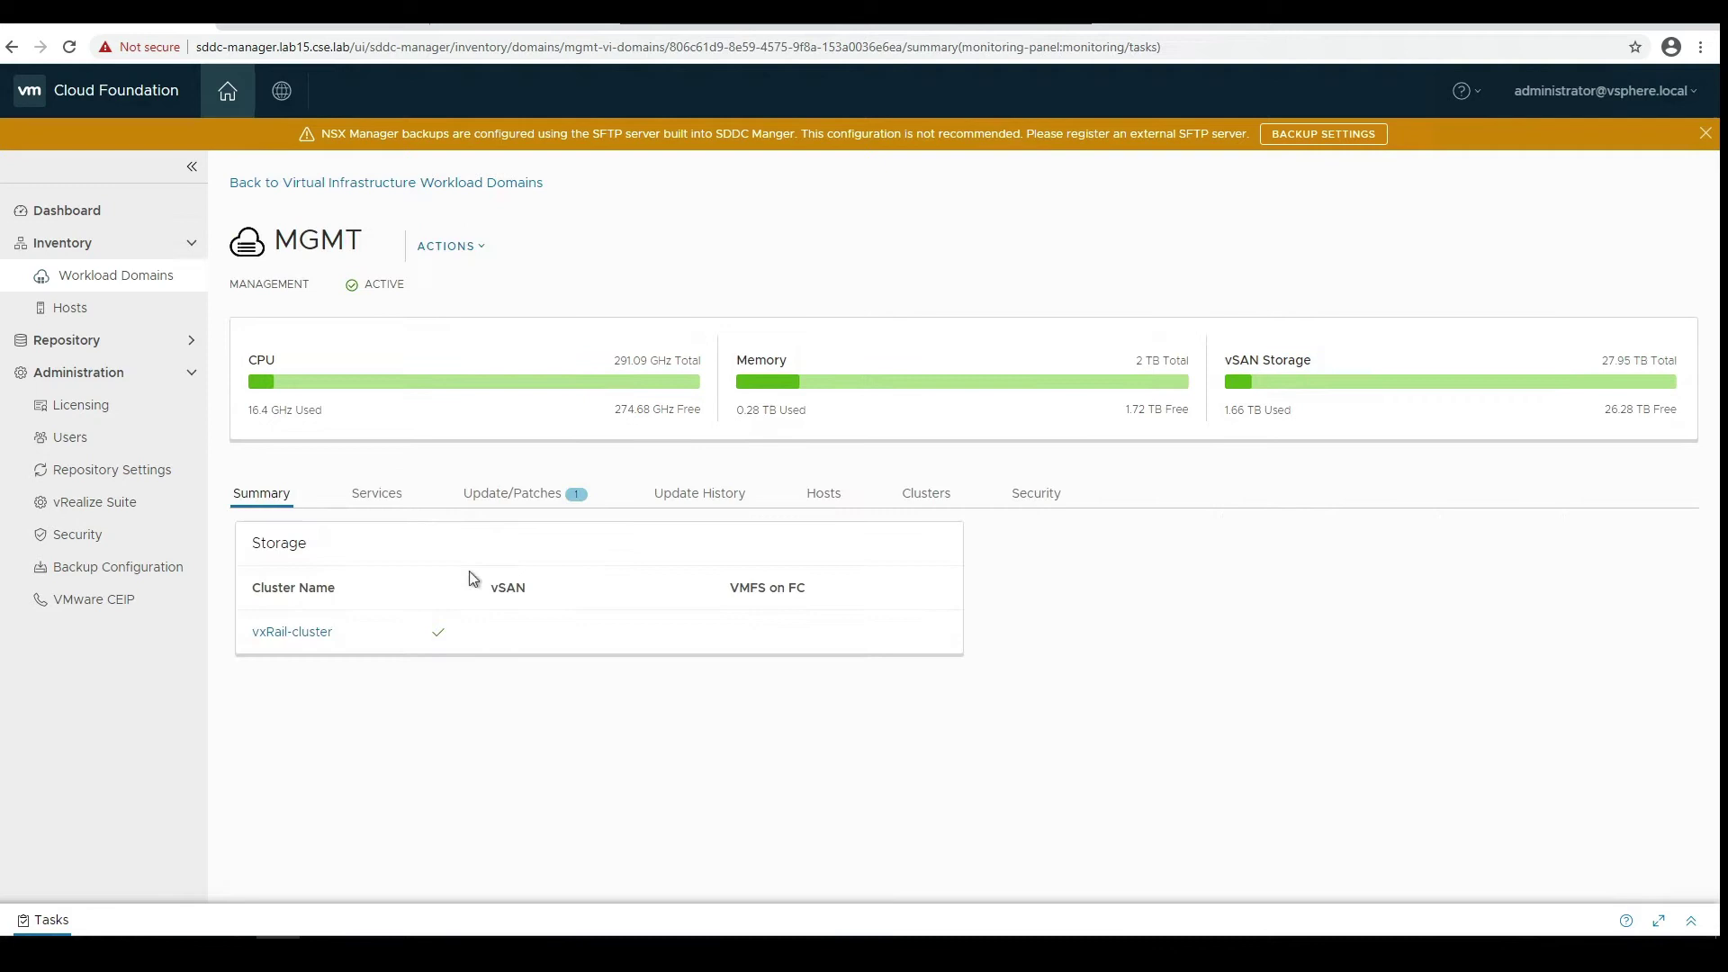
{"action": "left_click", "coordinate": [513, 494]}
{"action": "scroll", "coordinate": [477, 581], "scroll_direction": "down", "scroll_amount": 10}
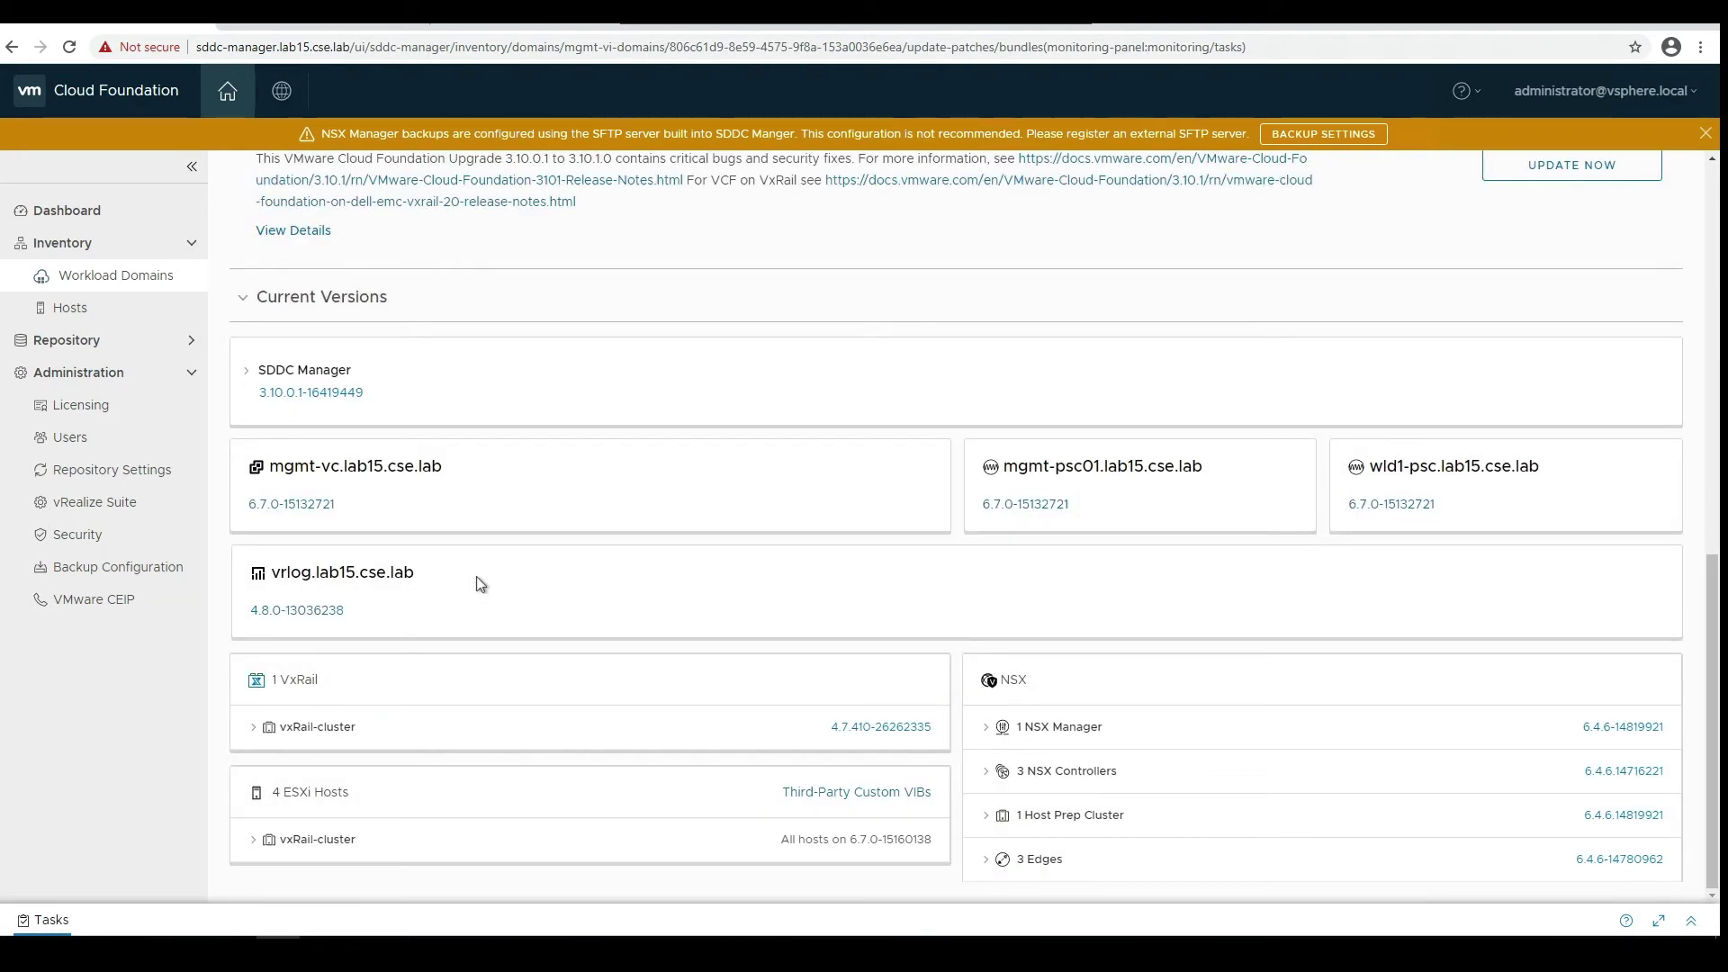
{"action": "scroll", "coordinate": [477, 577], "scroll_direction": "up", "scroll_amount": 1}
{"action": "scroll", "coordinate": [476, 577], "scroll_direction": "up", "scroll_amount": 1}
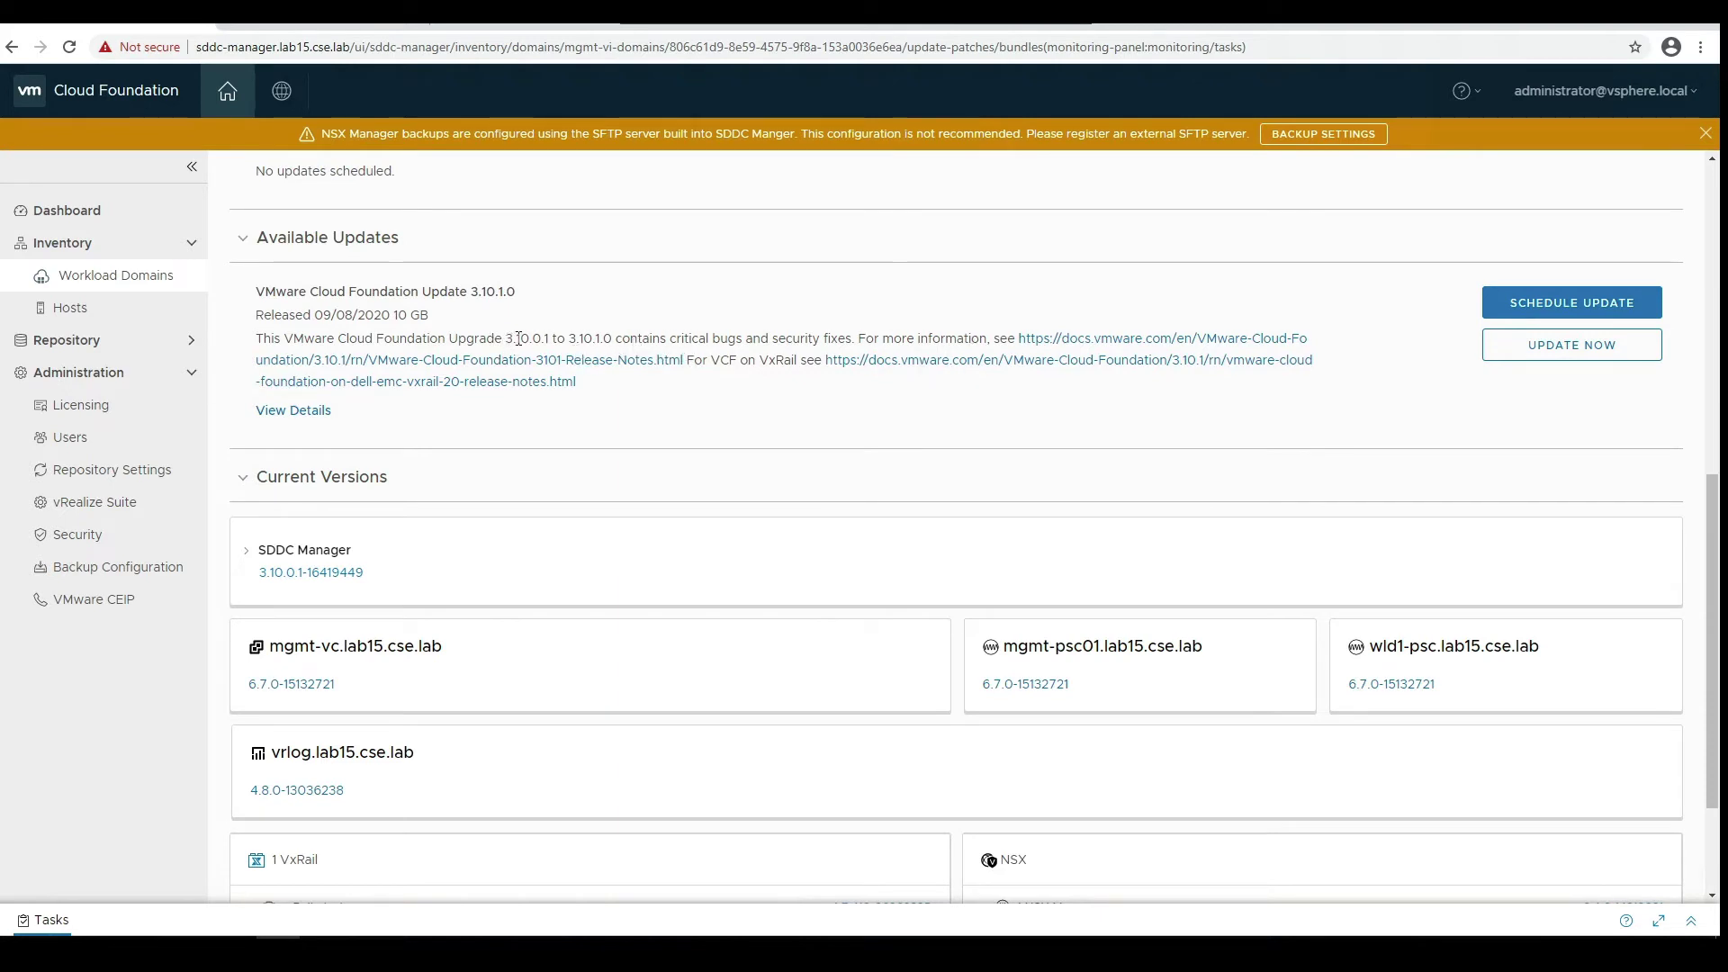
{"action": "left_click_drag", "start_coordinate": [507, 339], "coordinate": [612, 340]}
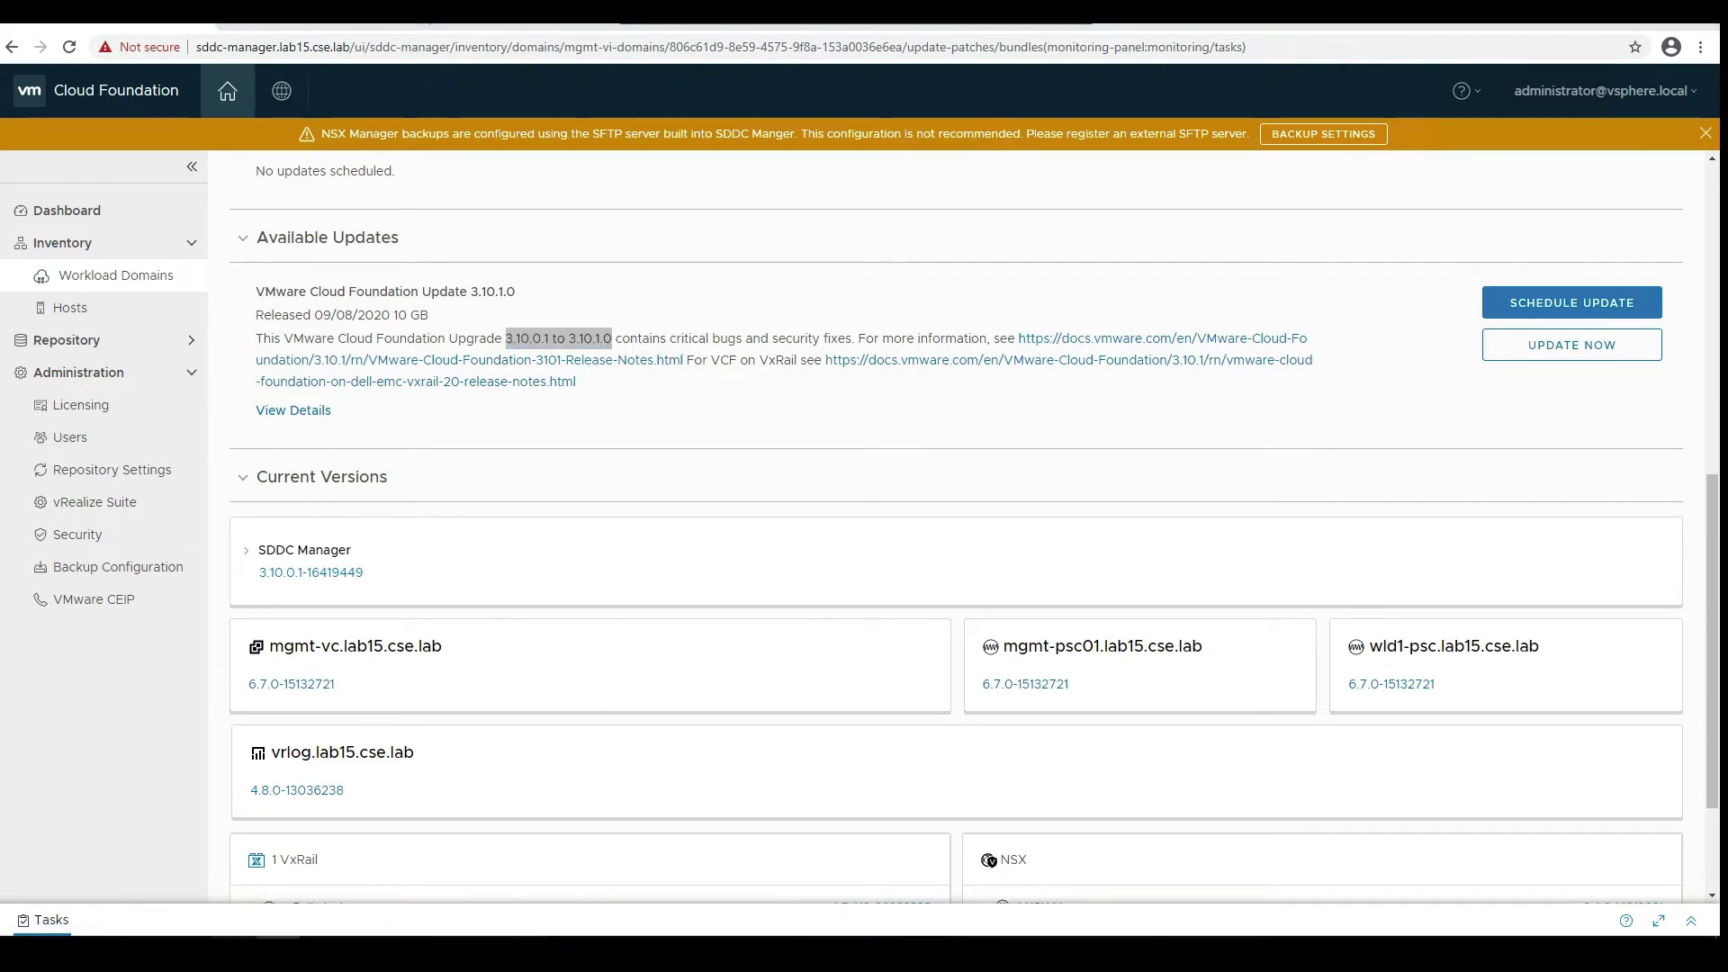
{"action": "mouse_move", "coordinate": [234, 955]}
{"action": "left_click", "coordinate": [328, 850]}
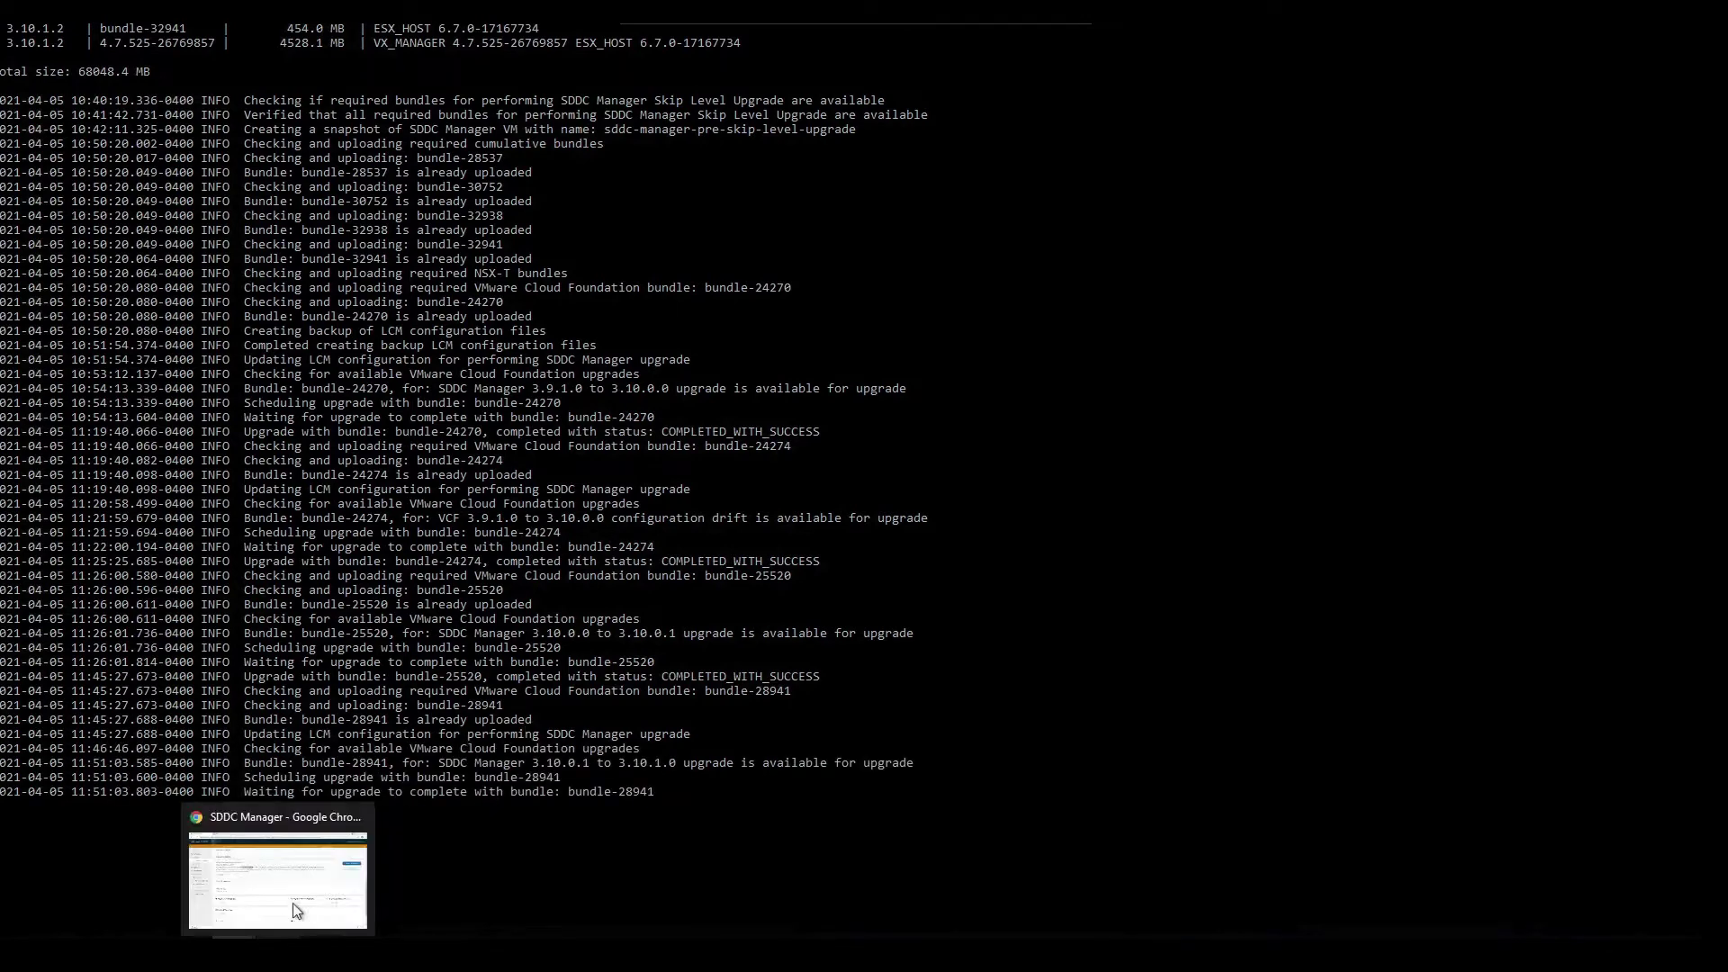
- Switch from the console log to the VCF Update Status page showing the 3.10.1.0 update
{"action": "left_click", "coordinate": [296, 909]}
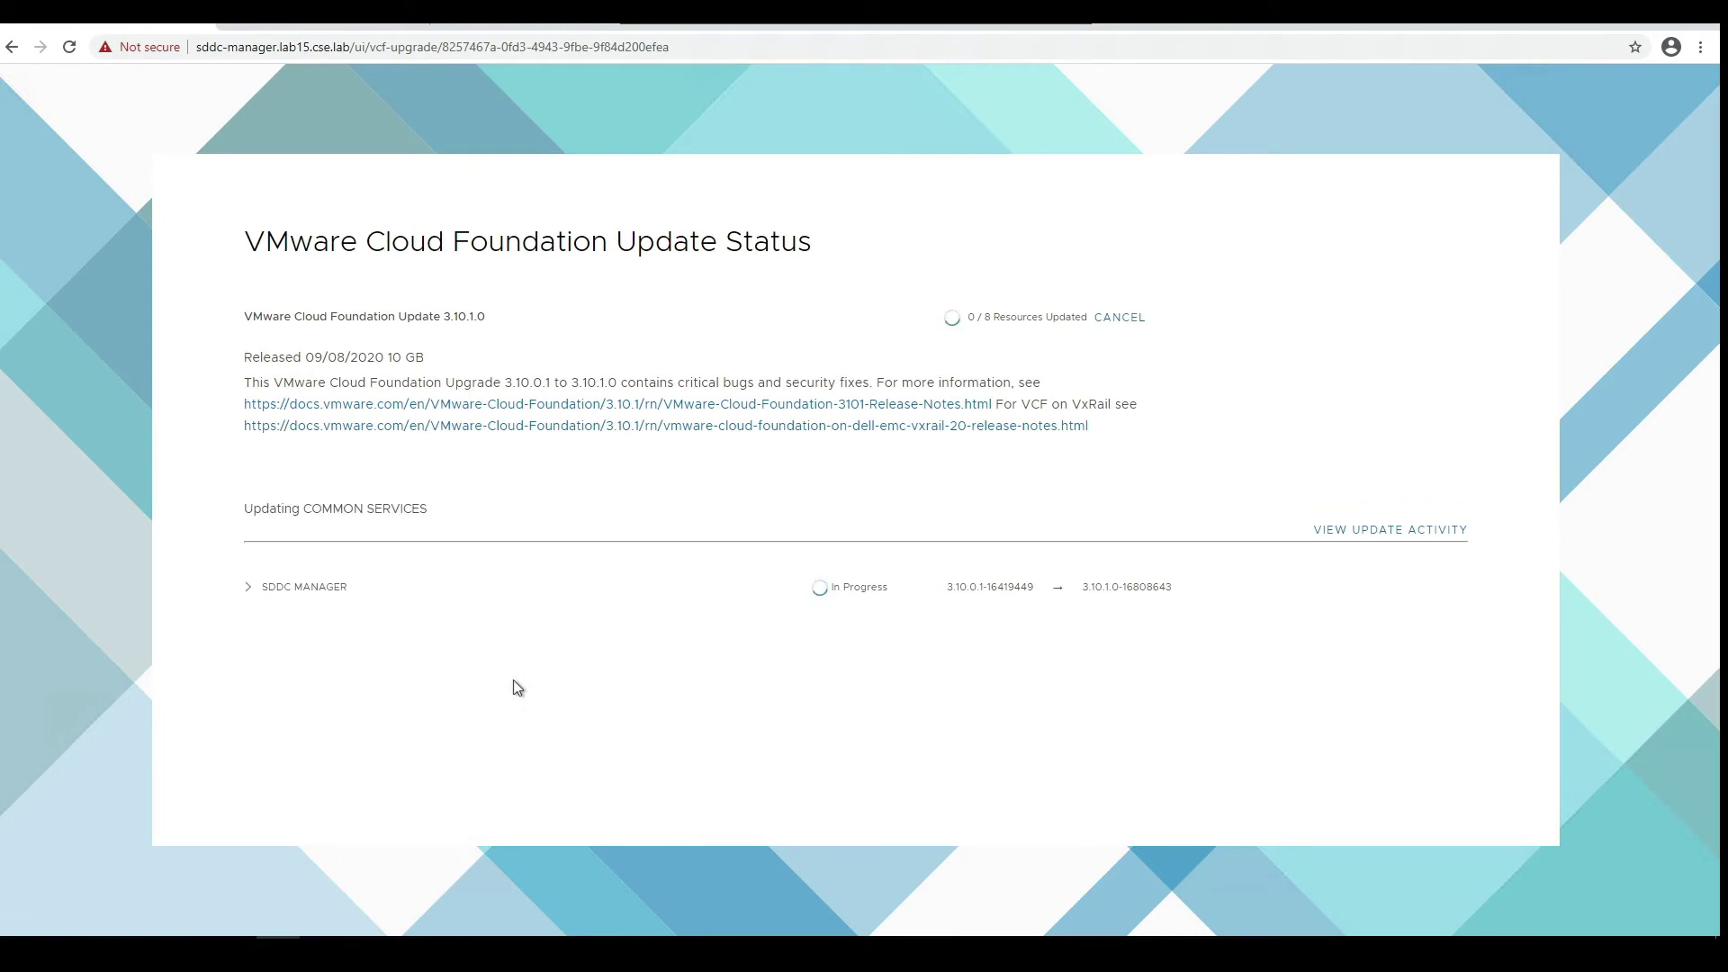
- Expand SDDC MANAGER and COMMON SERVICES to follow the 3.10.1.0 upgrade steps to completion
{"action": "left_click", "coordinate": [249, 587]}
{"action": "scroll", "coordinate": [397, 656], "scroll_direction": "down", "scroll_amount": 2}
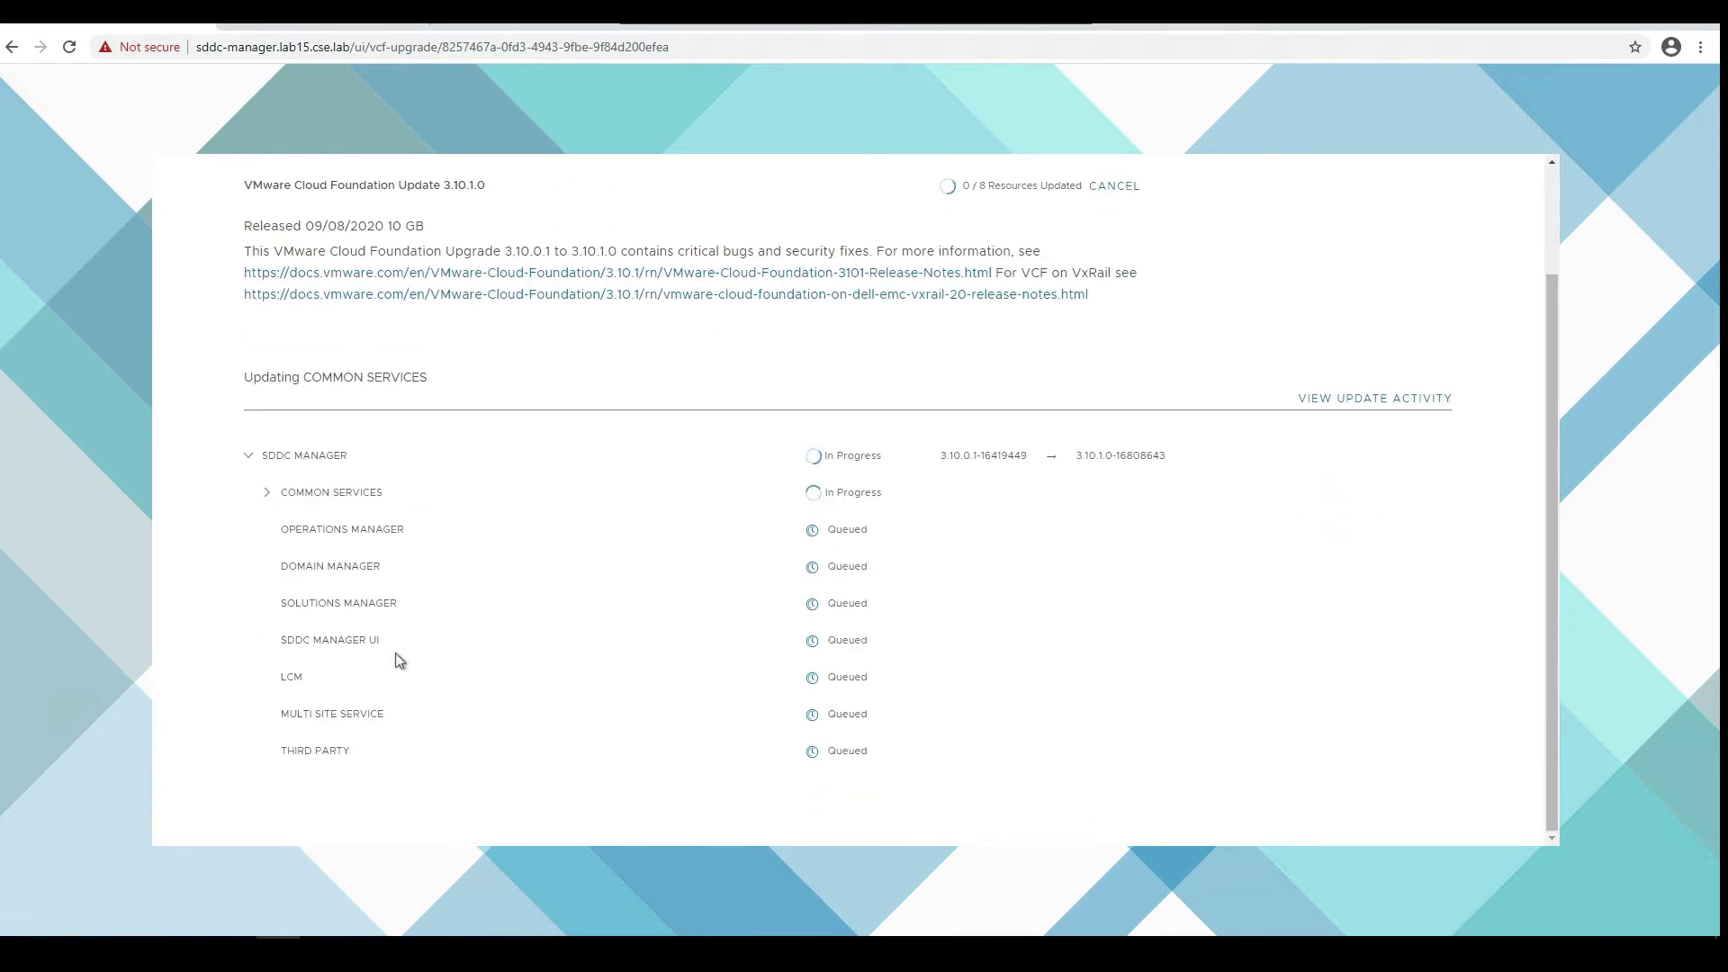
{"action": "left_click", "coordinate": [268, 494]}
{"action": "scroll", "coordinate": [269, 621], "scroll_direction": "down", "scroll_amount": 1}
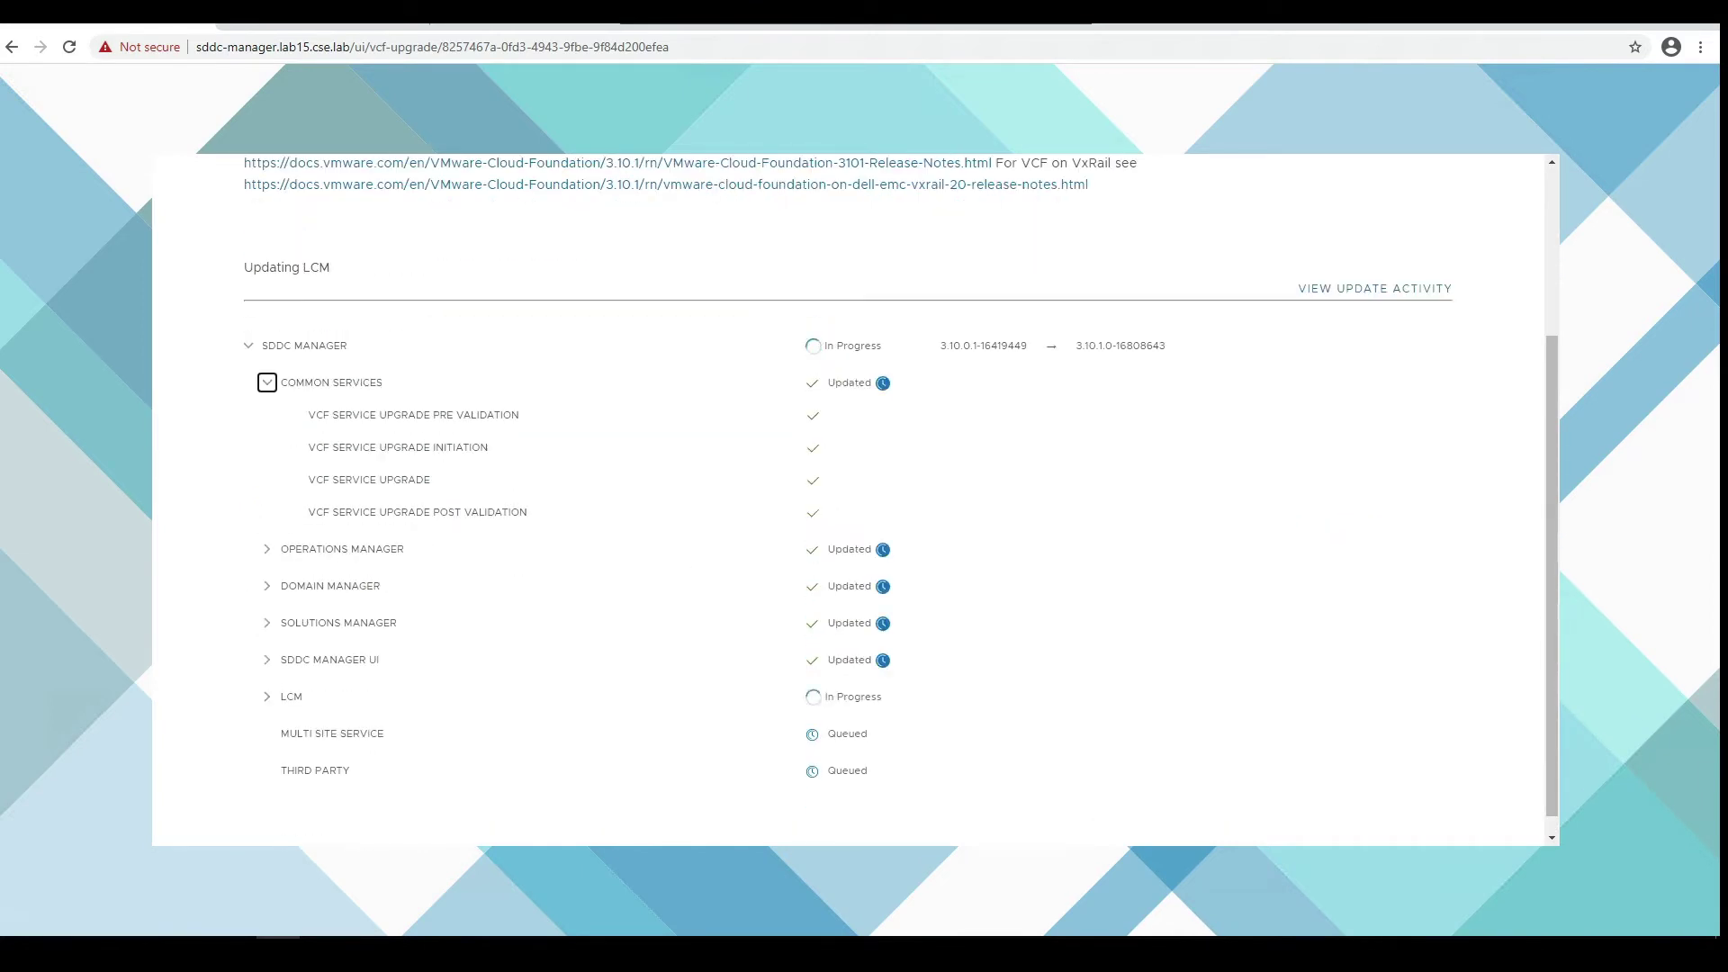
{"action": "scroll", "coordinate": [811, 504], "scroll_direction": "down", "scroll_amount": 2}
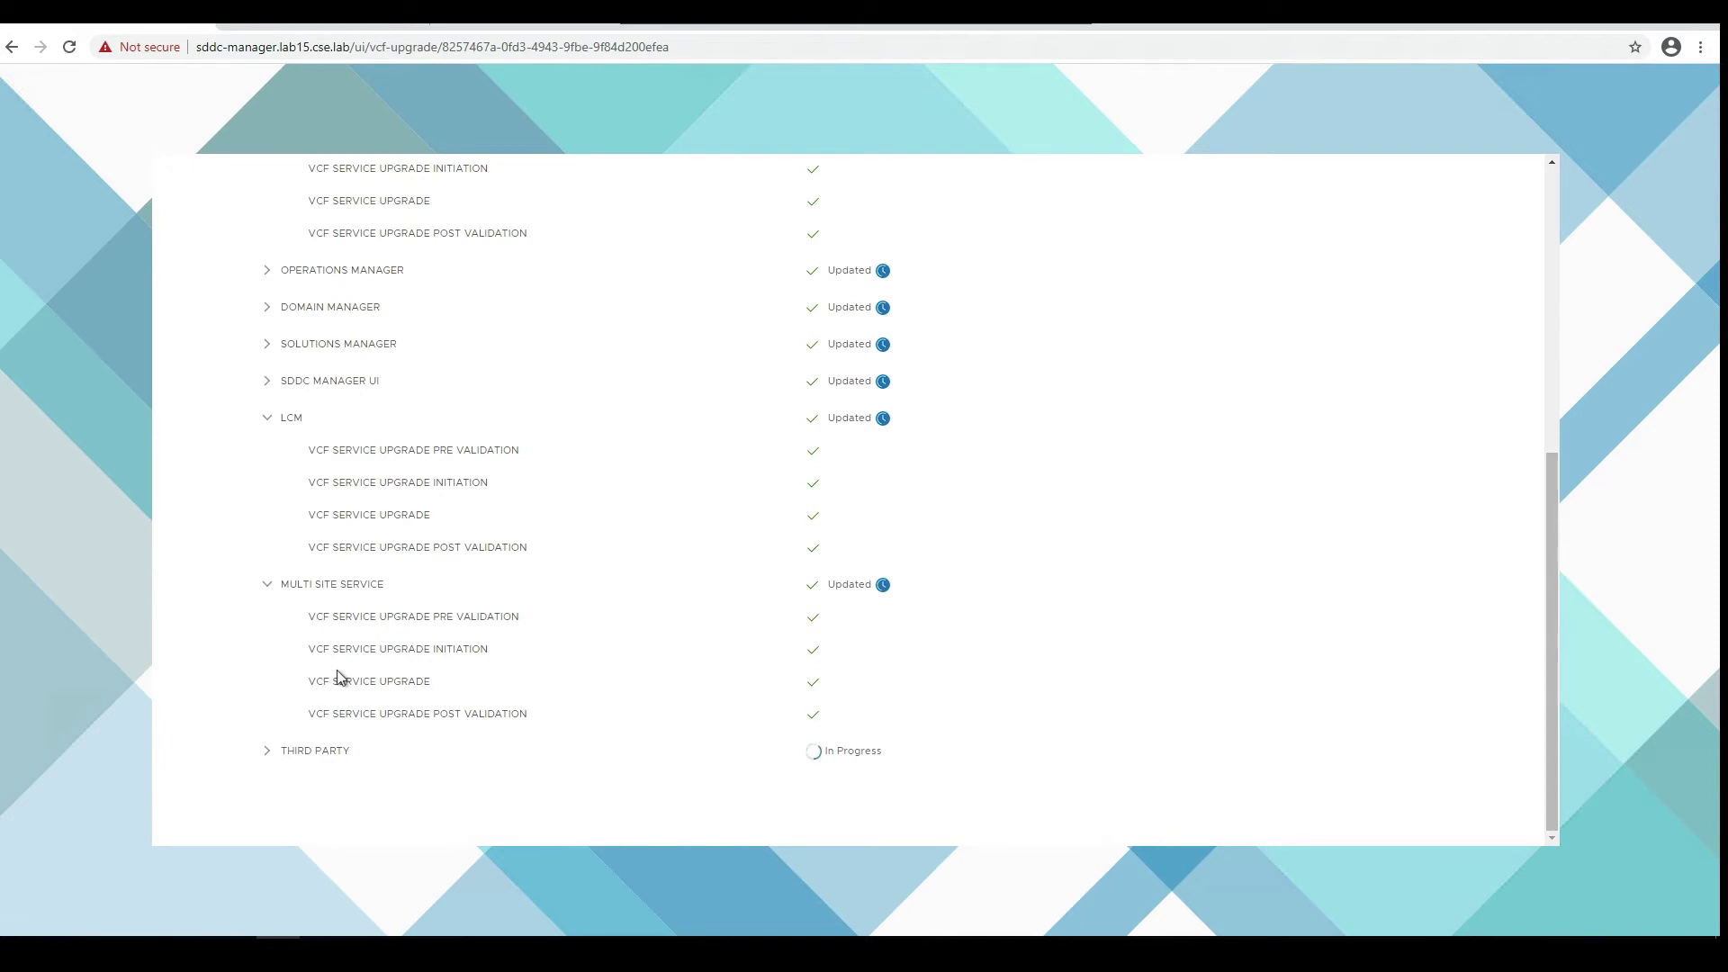
{"action": "scroll", "coordinate": [548, 657], "scroll_direction": "down", "scroll_amount": 2}
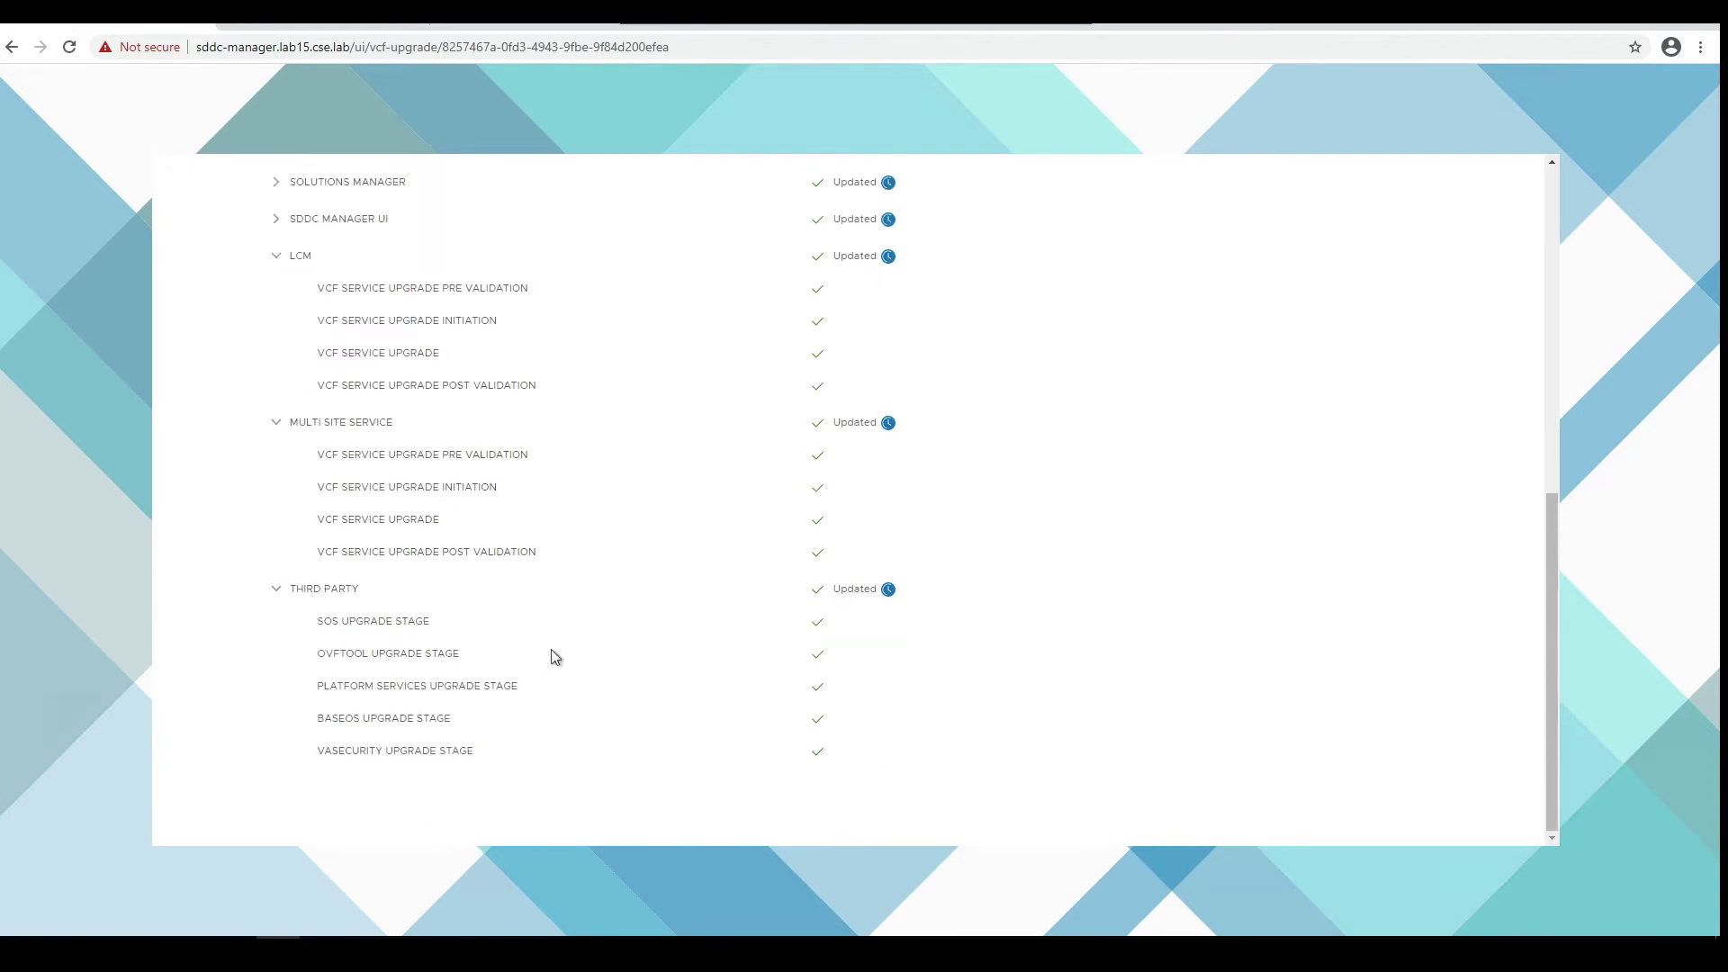
- Note the 15 minutes 11 seconds elapsed time, review the activity log, and finish the update
{"action": "left_click_drag", "start_coordinate": [515, 493], "coordinate": [734, 495]}
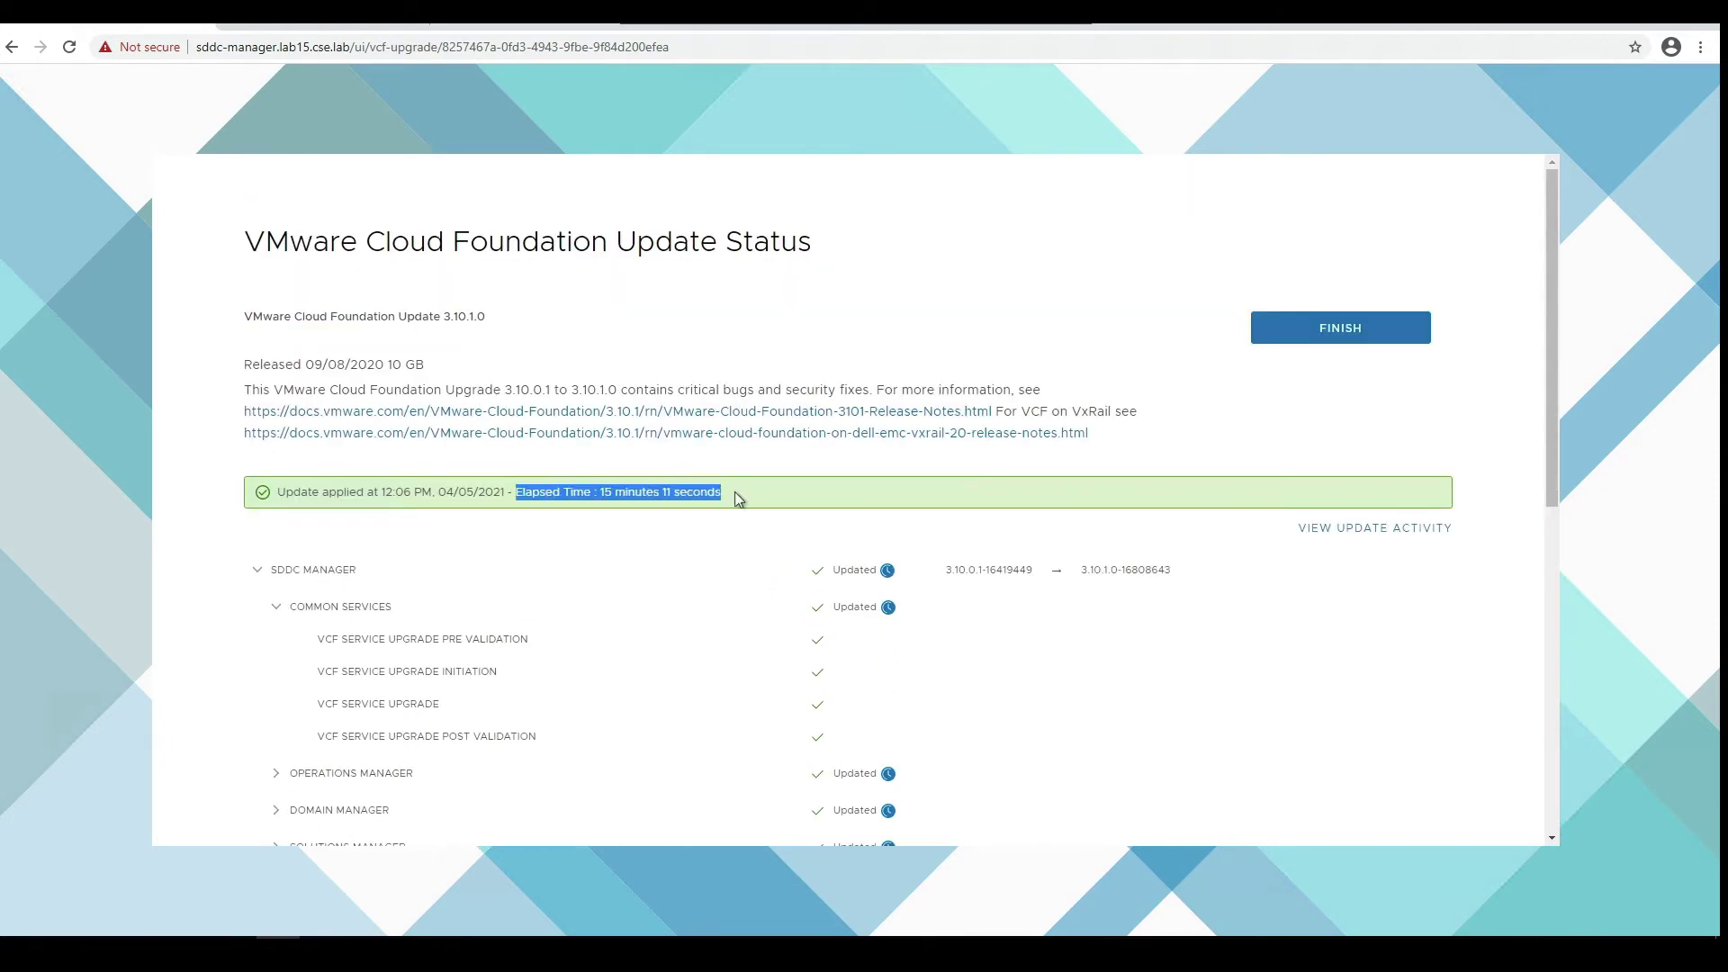
{"action": "left_click", "coordinate": [717, 558]}
{"action": "left_click", "coordinate": [1427, 529]}
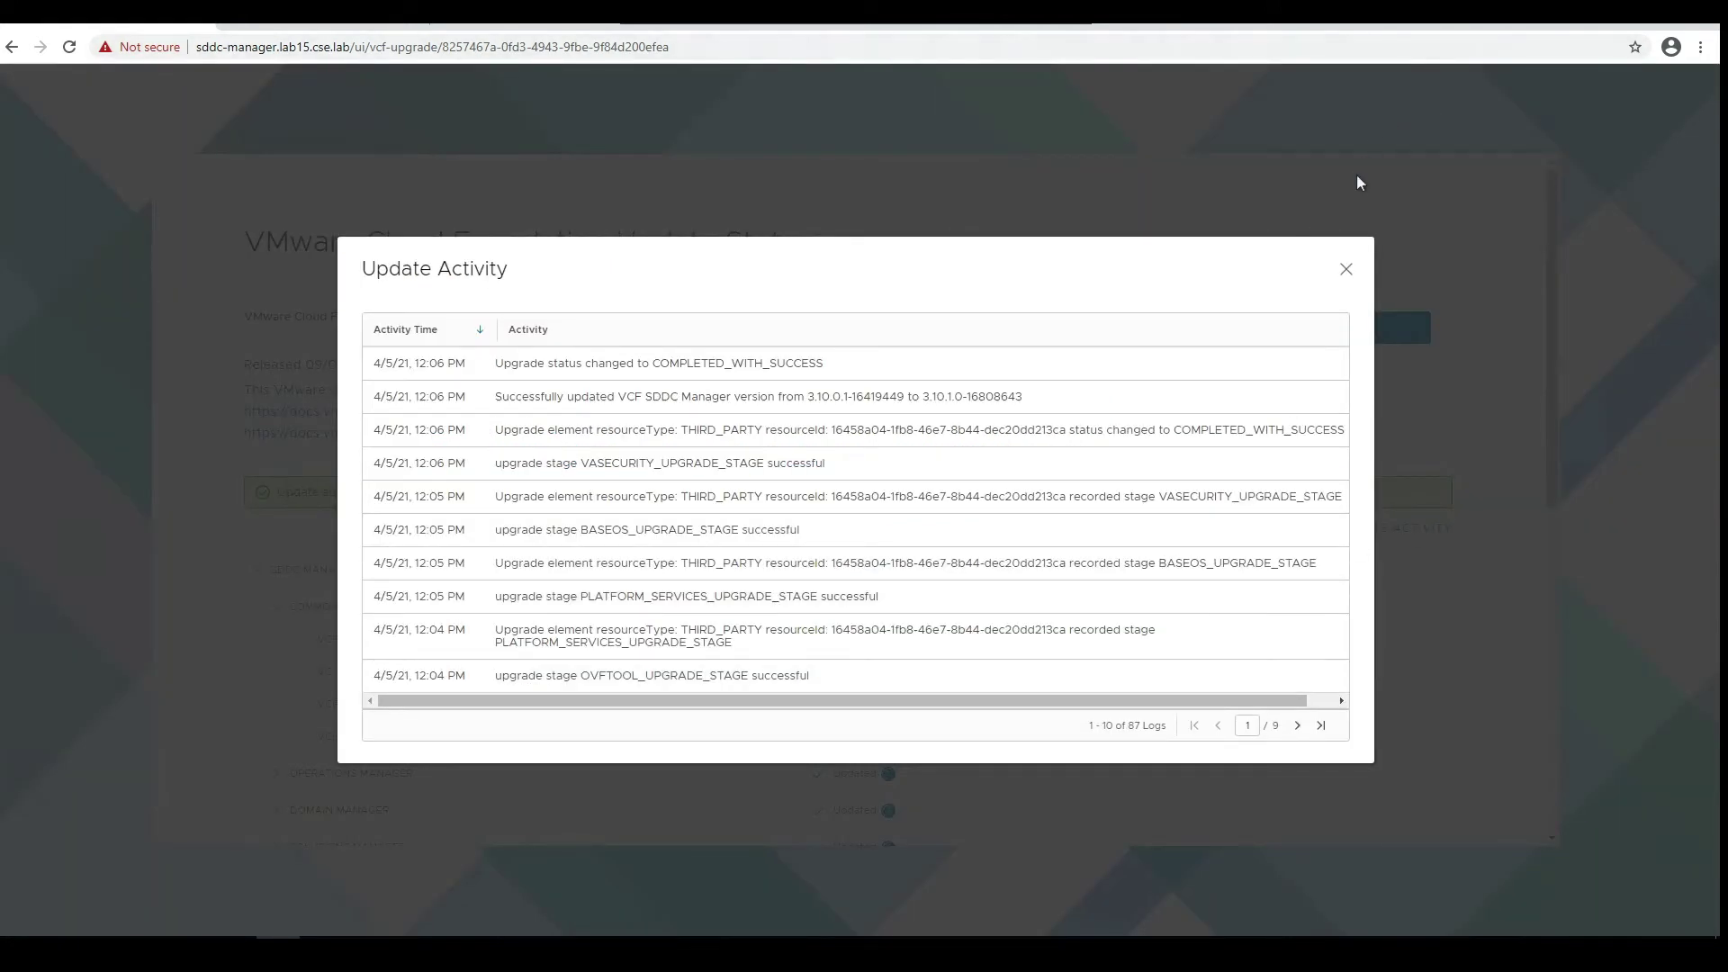
{"action": "left_click", "coordinate": [1348, 271]}
{"action": "left_click", "coordinate": [1351, 331]}
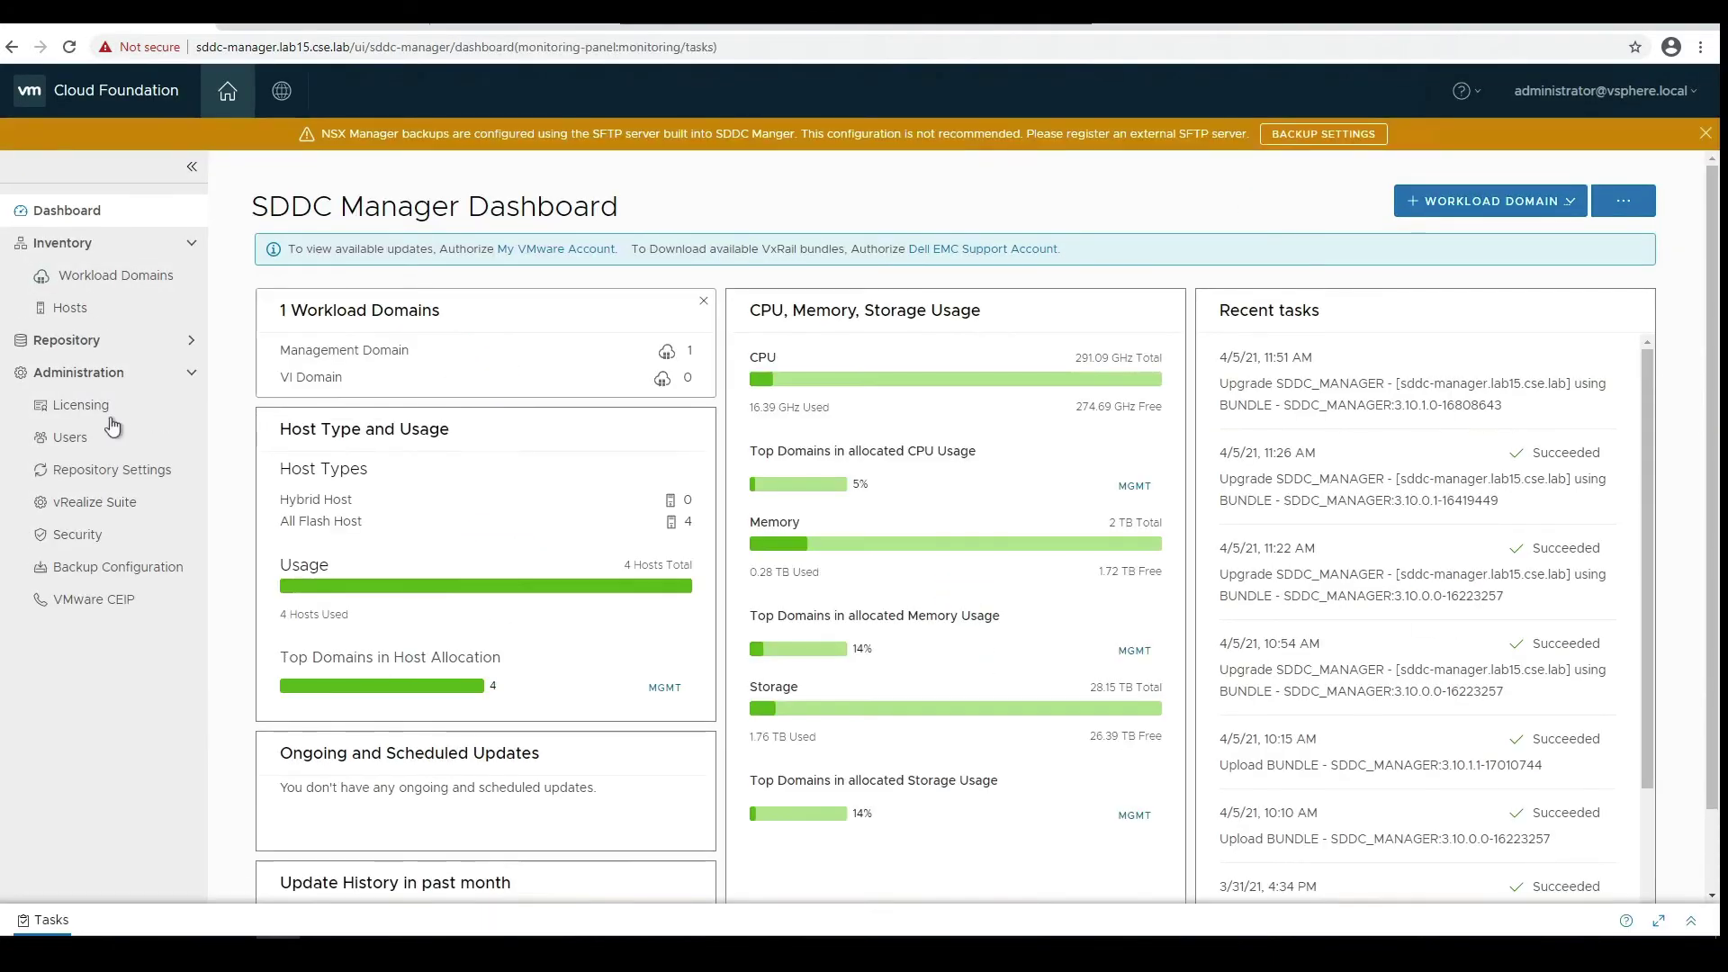
- Check SDDC Manager's current 3.10.1.0 version under the management domain's Update/Patches, then view the console log
{"action": "left_click", "coordinate": [346, 347]}
{"action": "left_click", "coordinate": [334, 608]}
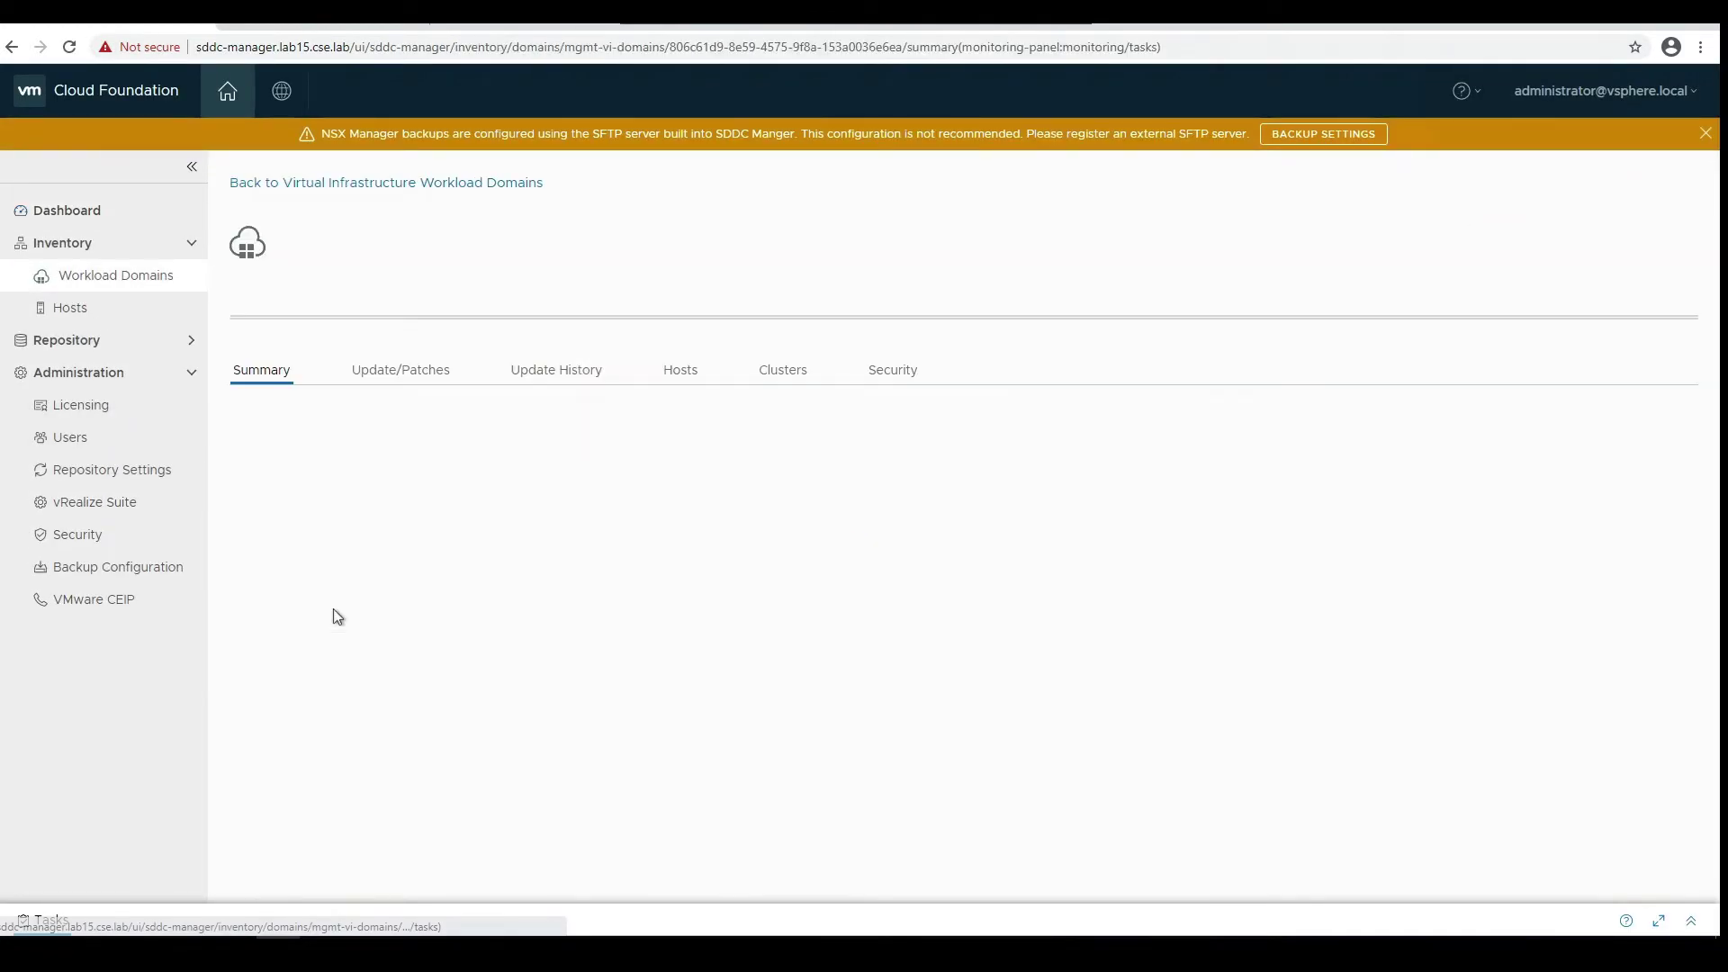
{"action": "left_click", "coordinate": [494, 496]}
{"action": "scroll", "coordinate": [560, 567], "scroll_direction": "down", "scroll_amount": 10}
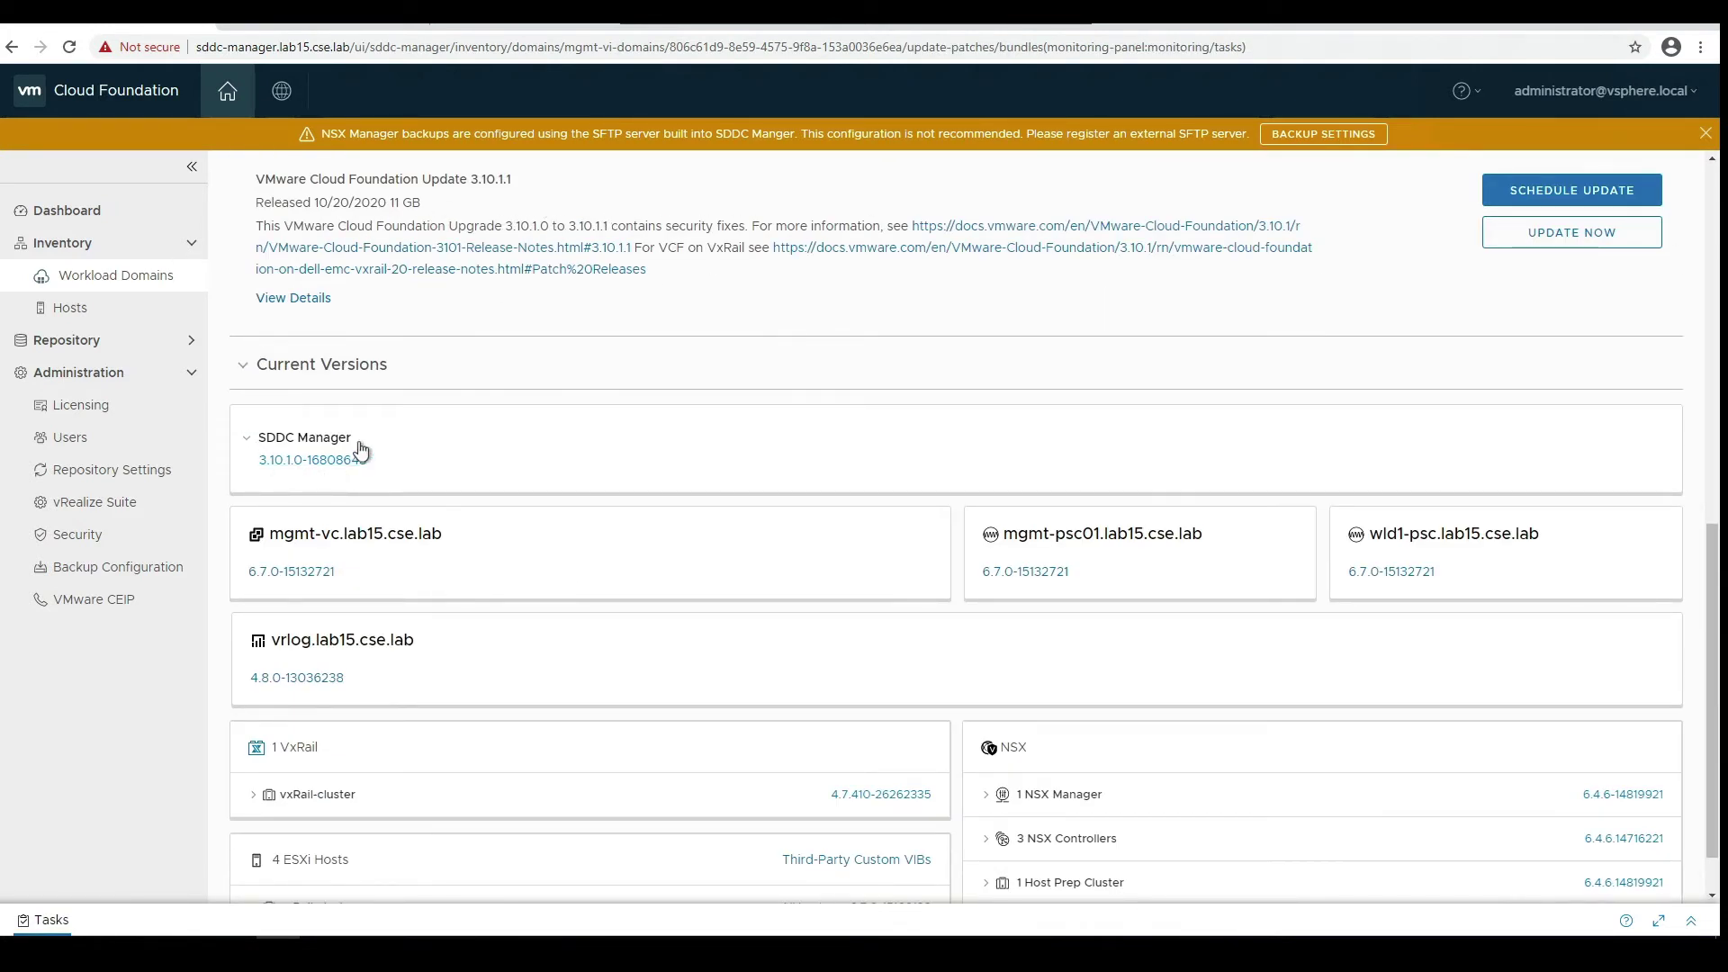
{"action": "left_click", "coordinate": [252, 438]}
{"action": "mouse_move", "coordinate": [234, 954]}
{"action": "left_click", "coordinate": [333, 828]}
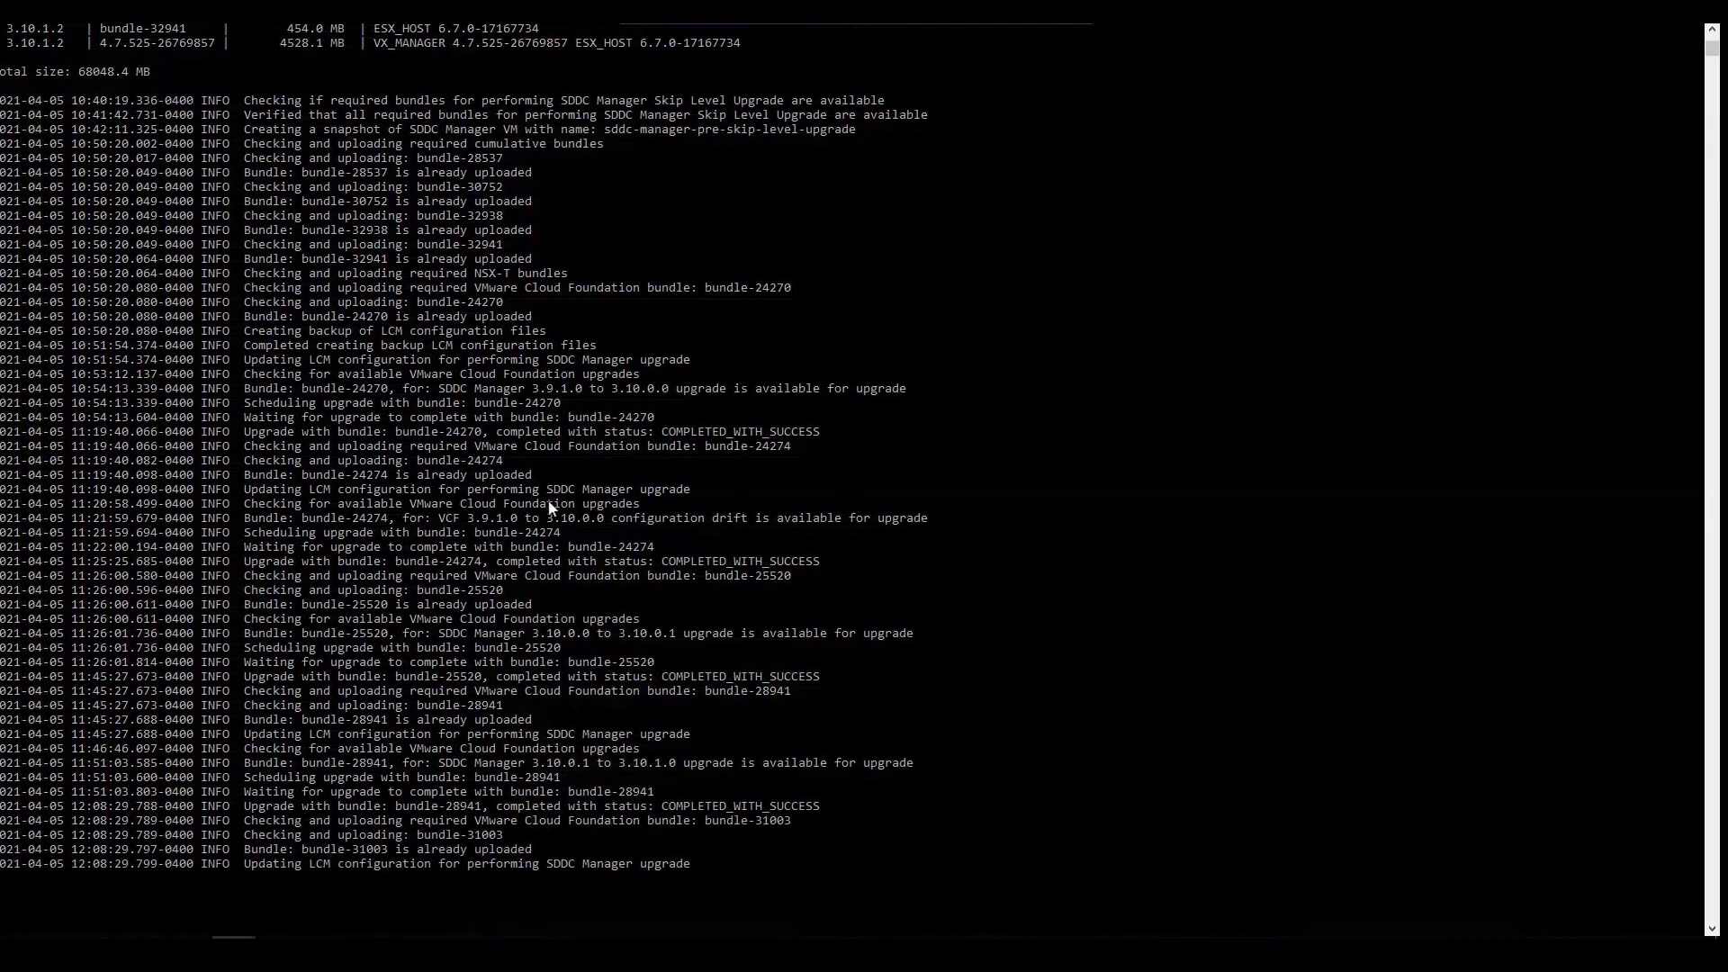
- Read the console log for the bundle-31003 upgrade to 3.10.1.1, then return to the Update Status page
{"action": "left_click", "coordinate": [590, 519]}
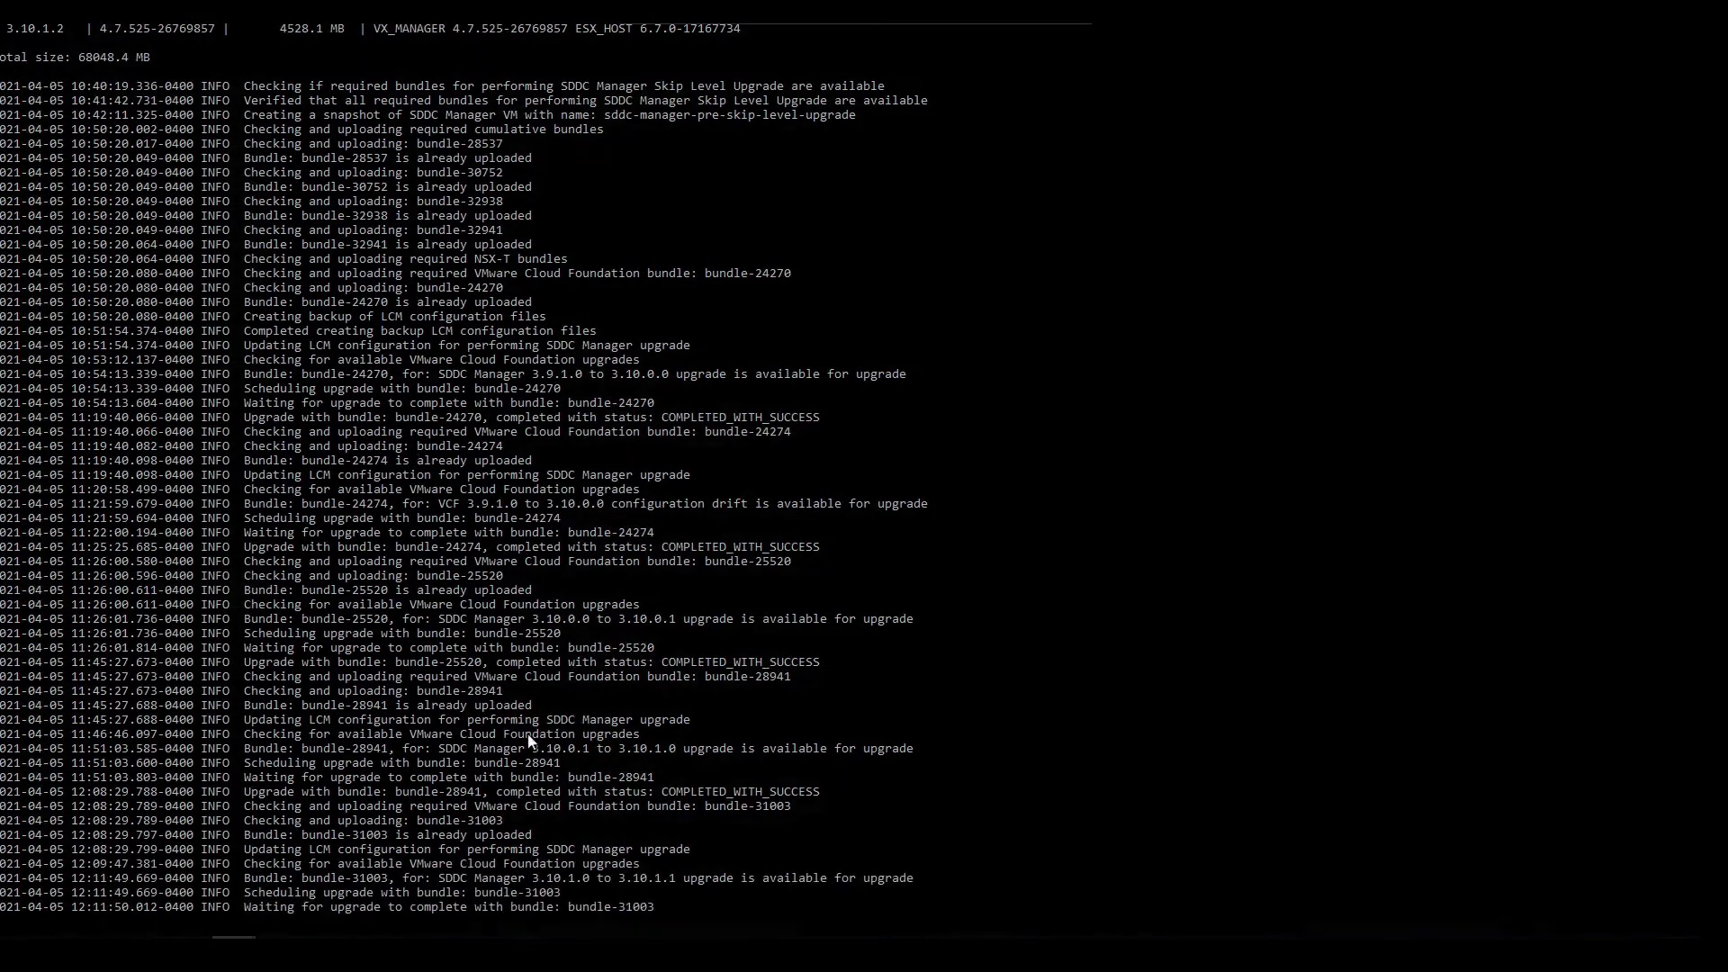
{"action": "left_click_drag", "start_coordinate": [503, 735], "coordinate": [528, 736]}
{"action": "left_click", "coordinate": [529, 740]}
{"action": "left_click", "coordinate": [743, 736]}
{"action": "mouse_move", "coordinate": [278, 954]}
{"action": "left_click", "coordinate": [320, 893]}
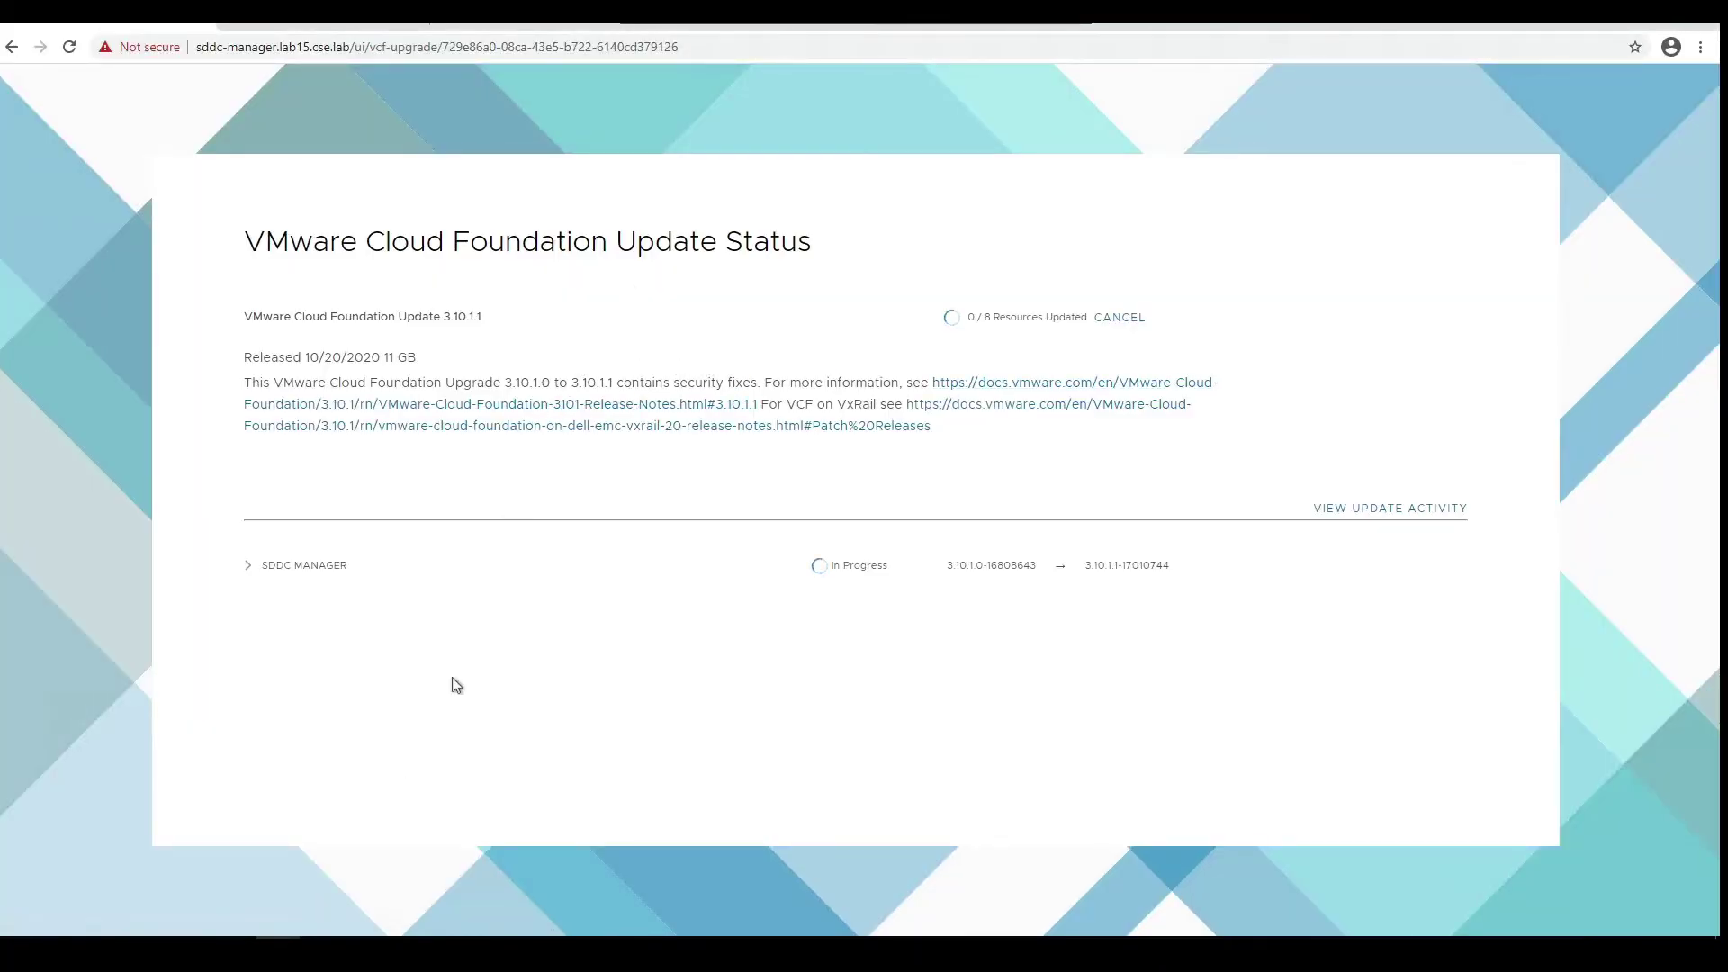
- Expand SDDC MANAGER's components and briefly open Multi Site Service, LCM and Solutions Manager steps
{"action": "left_click", "coordinate": [248, 579]}
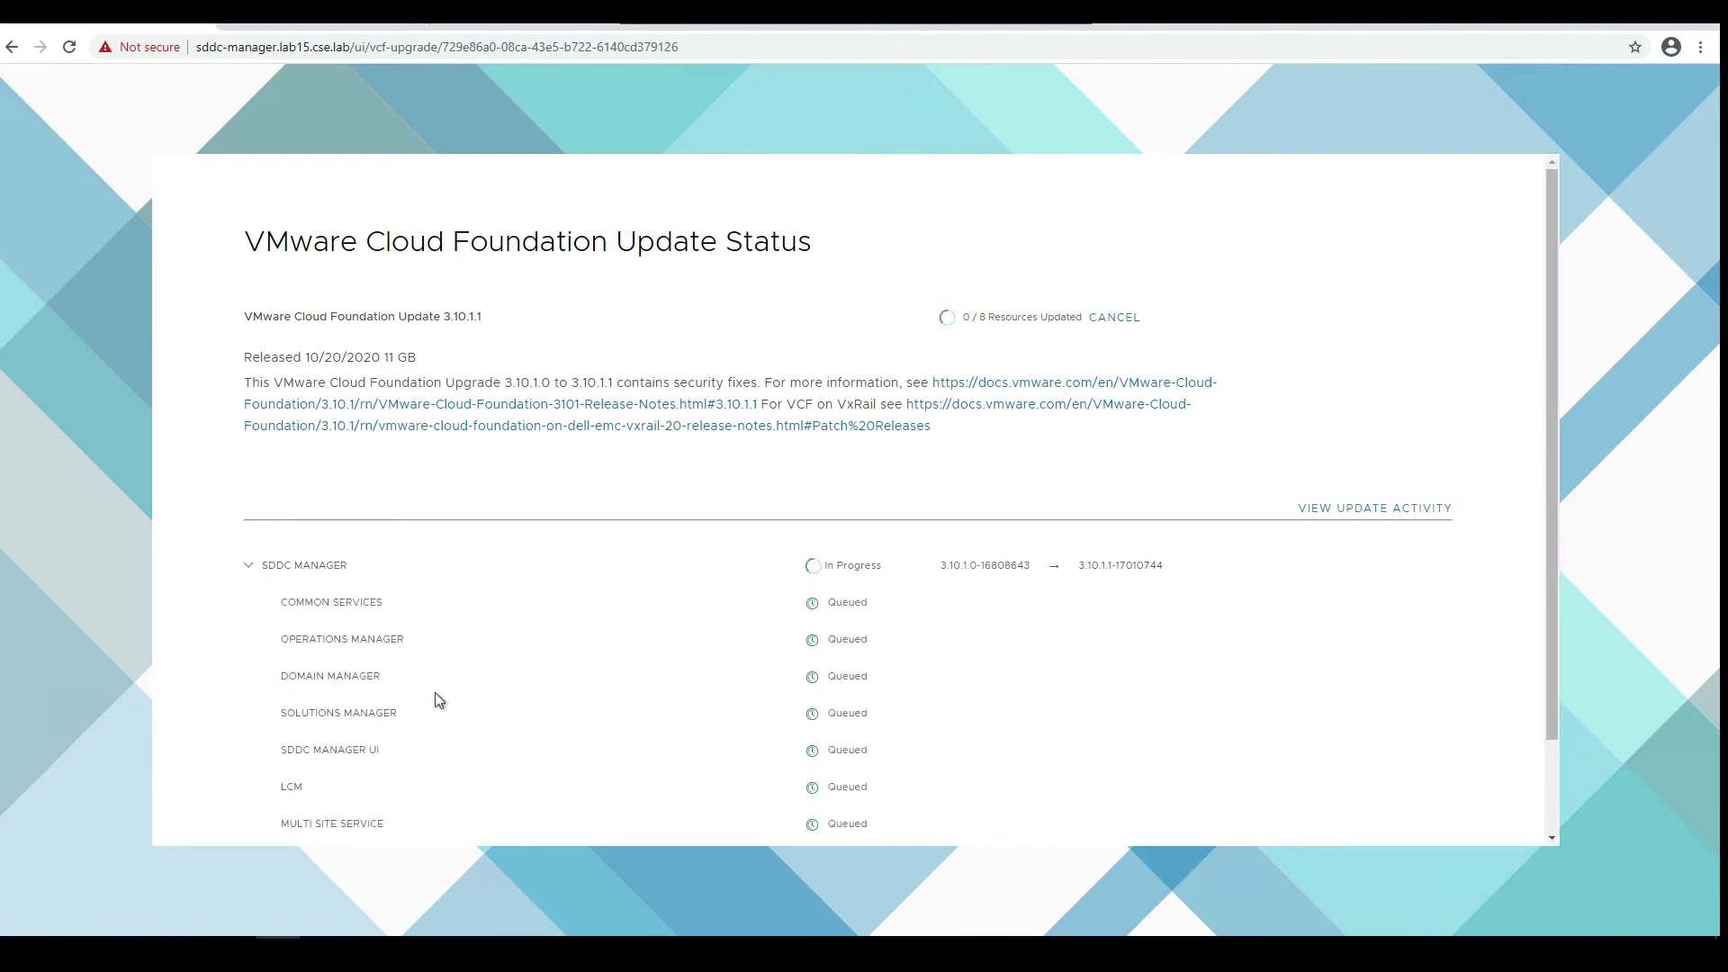
{"action": "scroll", "coordinate": [438, 700], "scroll_direction": "down", "scroll_amount": 2}
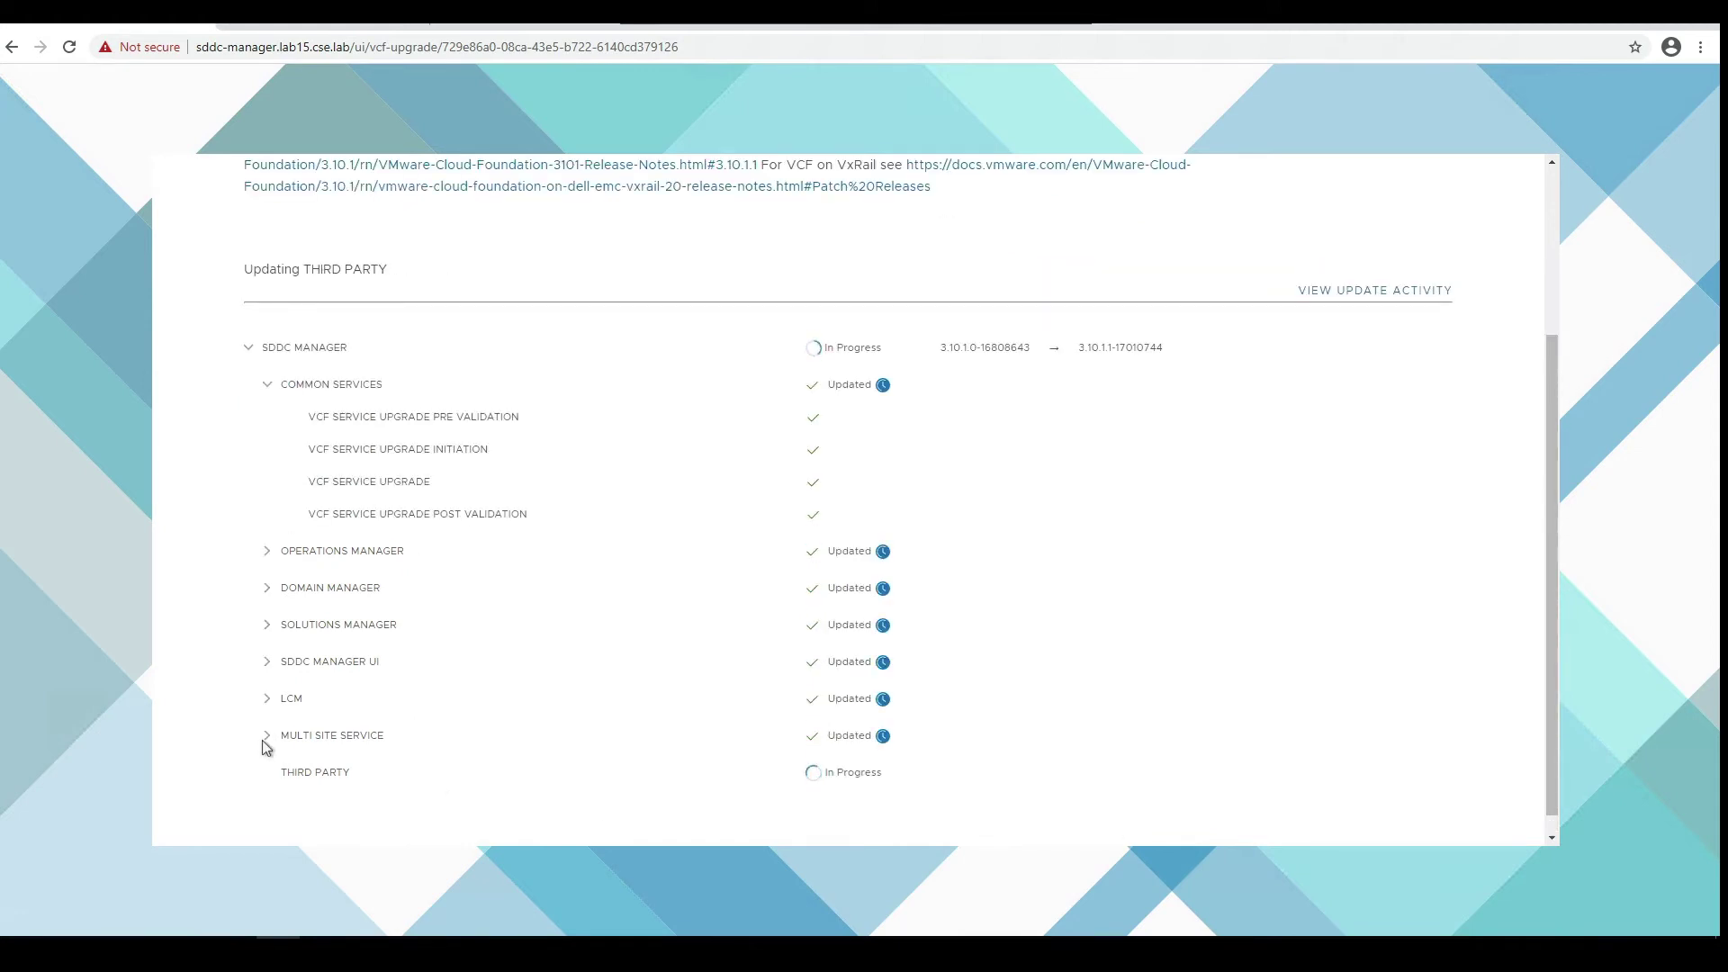
{"action": "left_click", "coordinate": [266, 737]}
{"action": "left_click", "coordinate": [267, 736]}
{"action": "left_click", "coordinate": [266, 700]}
{"action": "left_click", "coordinate": [266, 700]}
{"action": "left_click", "coordinate": [266, 626]}
{"action": "left_click", "coordinate": [266, 626]}
{"action": "scroll", "coordinate": [224, 664], "scroll_direction": "down", "scroll_amount": 1}
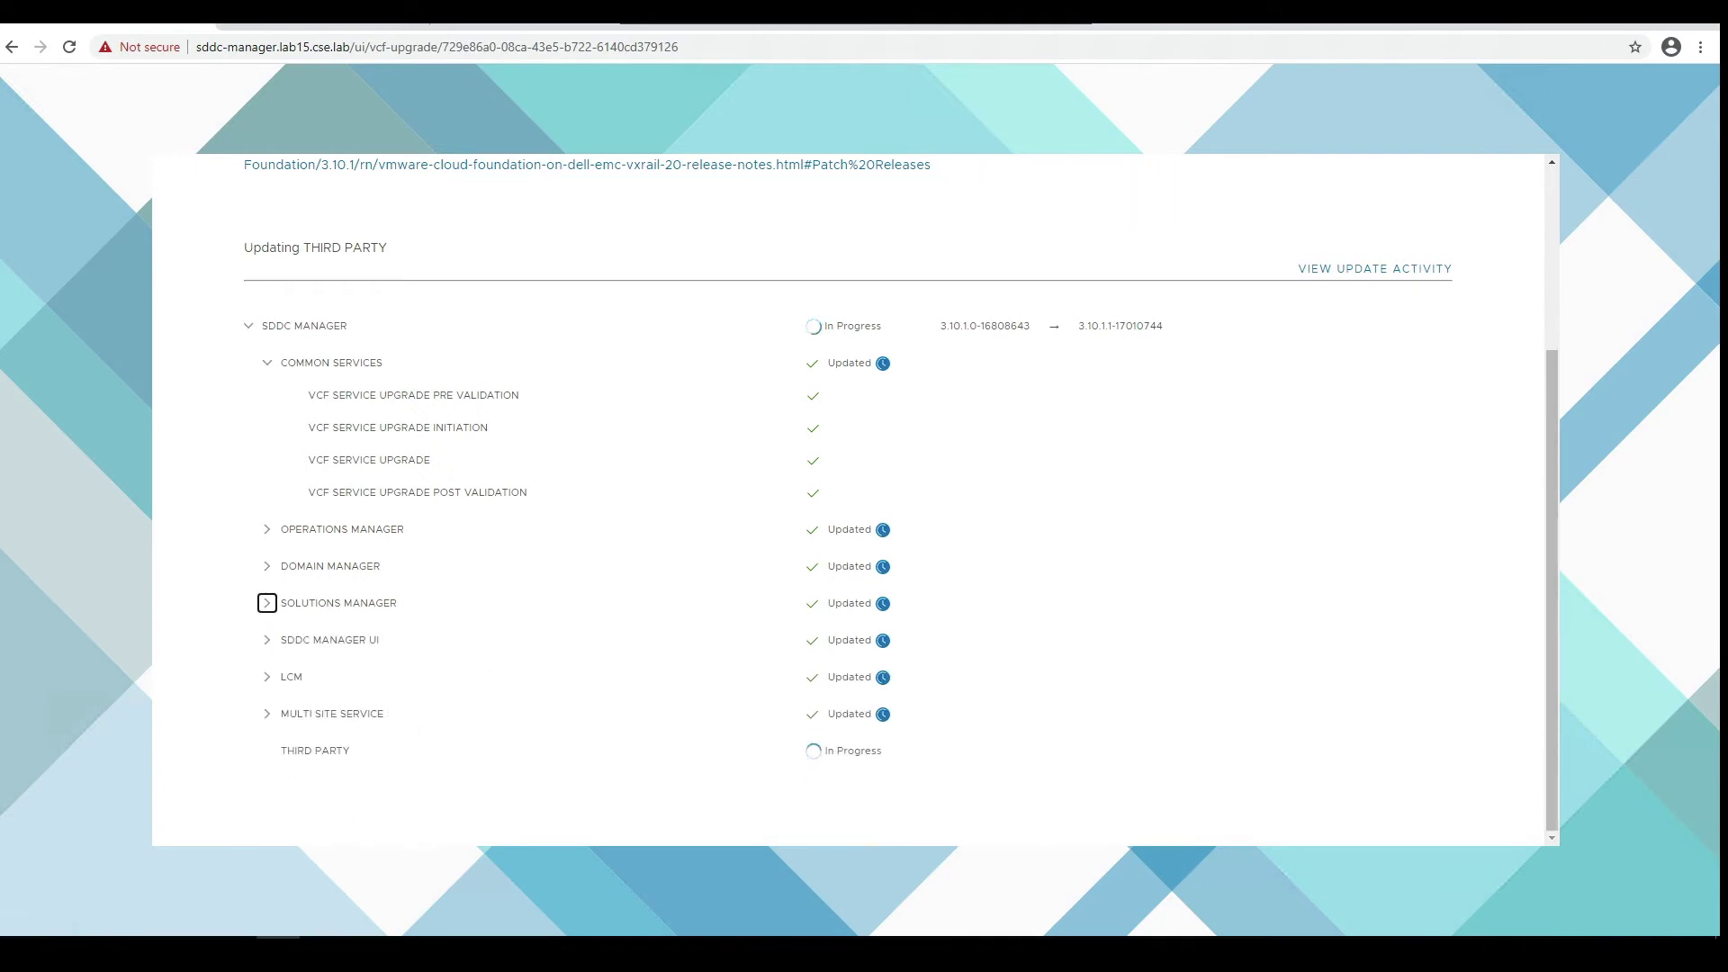
{"action": "left_click", "coordinate": [1361, 270]}
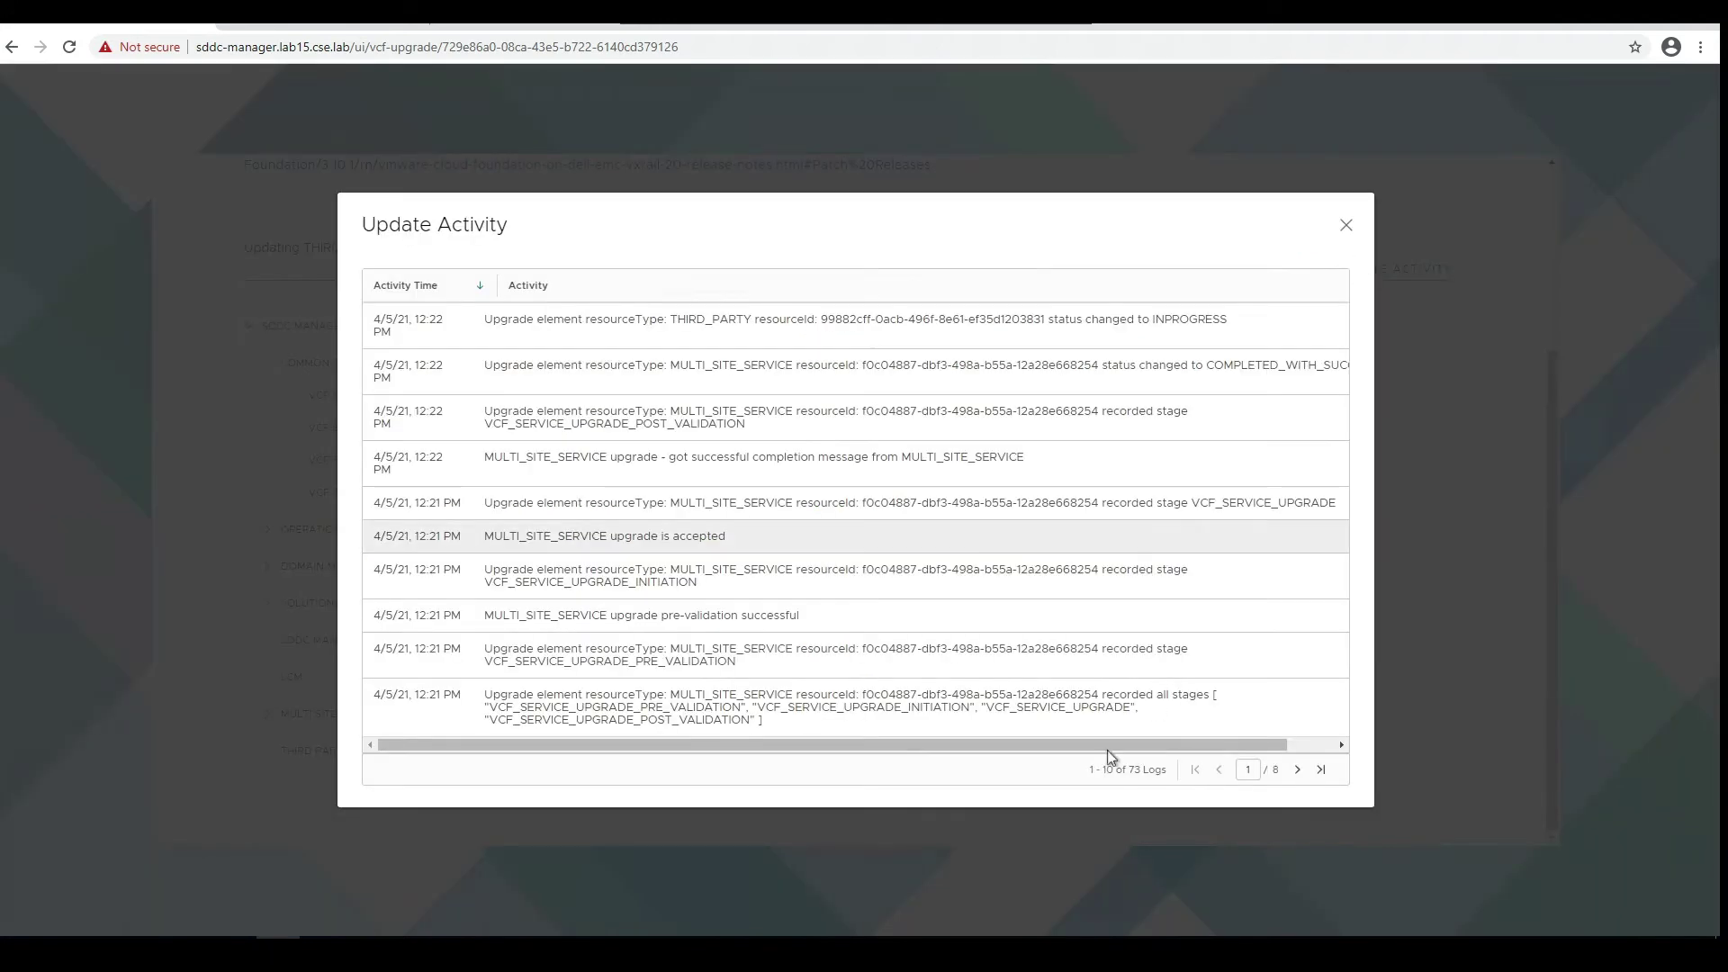
{"action": "left_click", "coordinate": [1298, 772]}
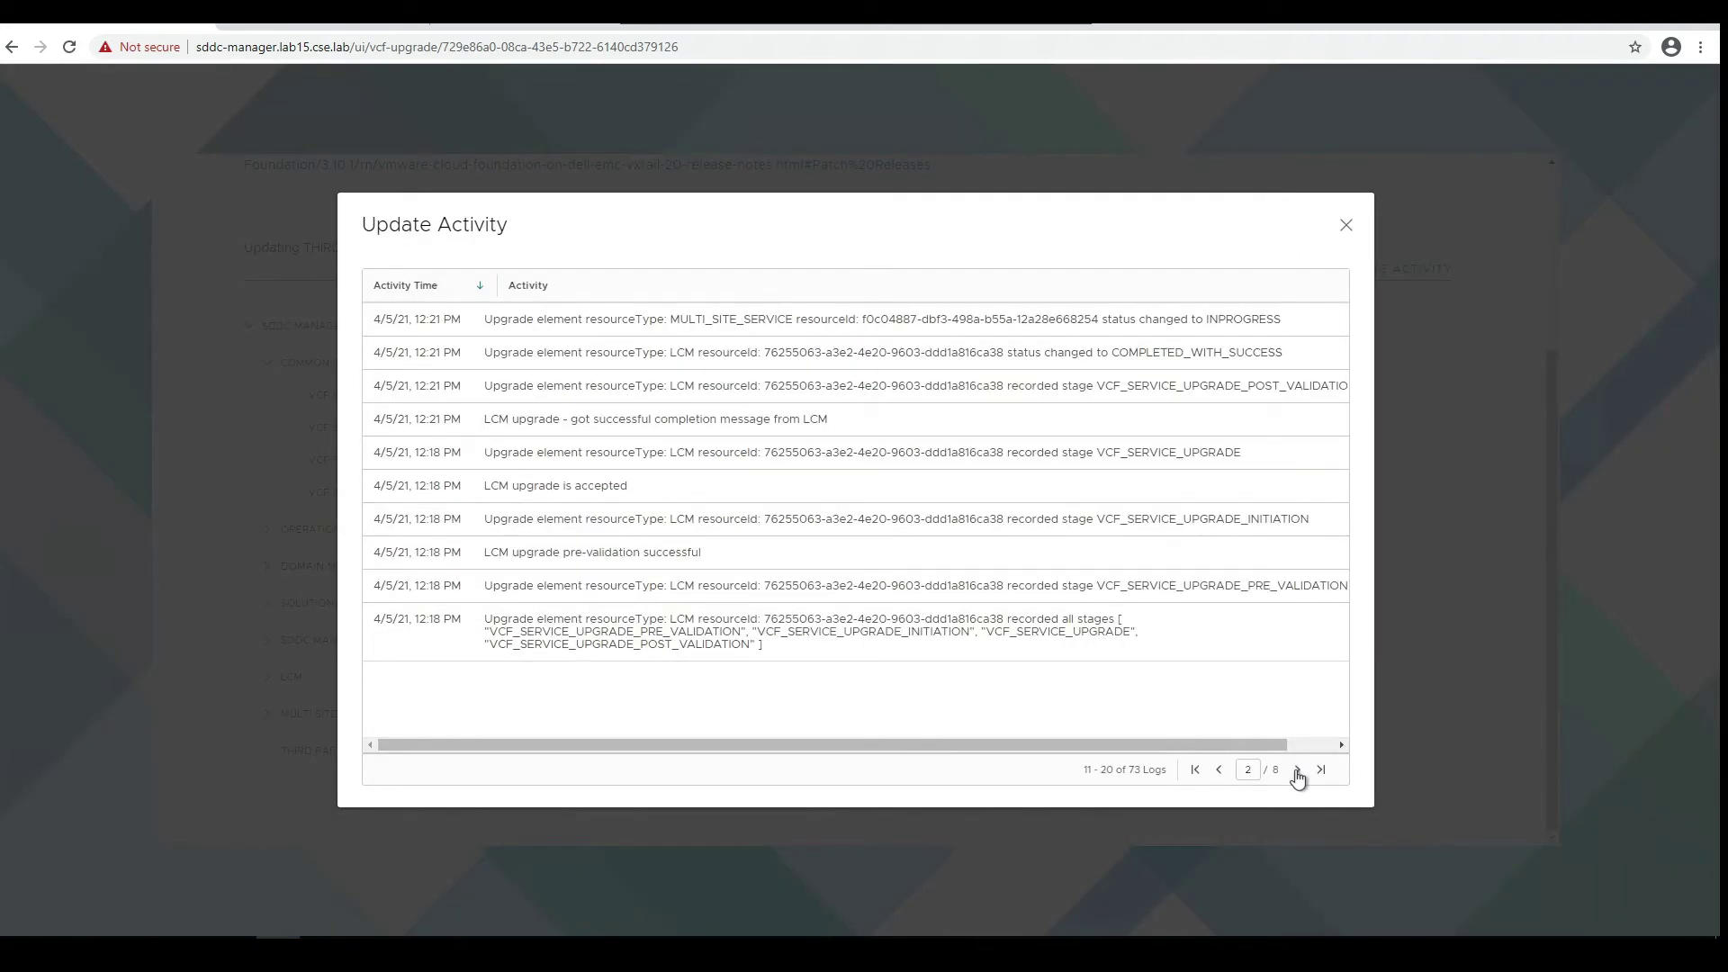
{"action": "left_click", "coordinate": [1297, 772]}
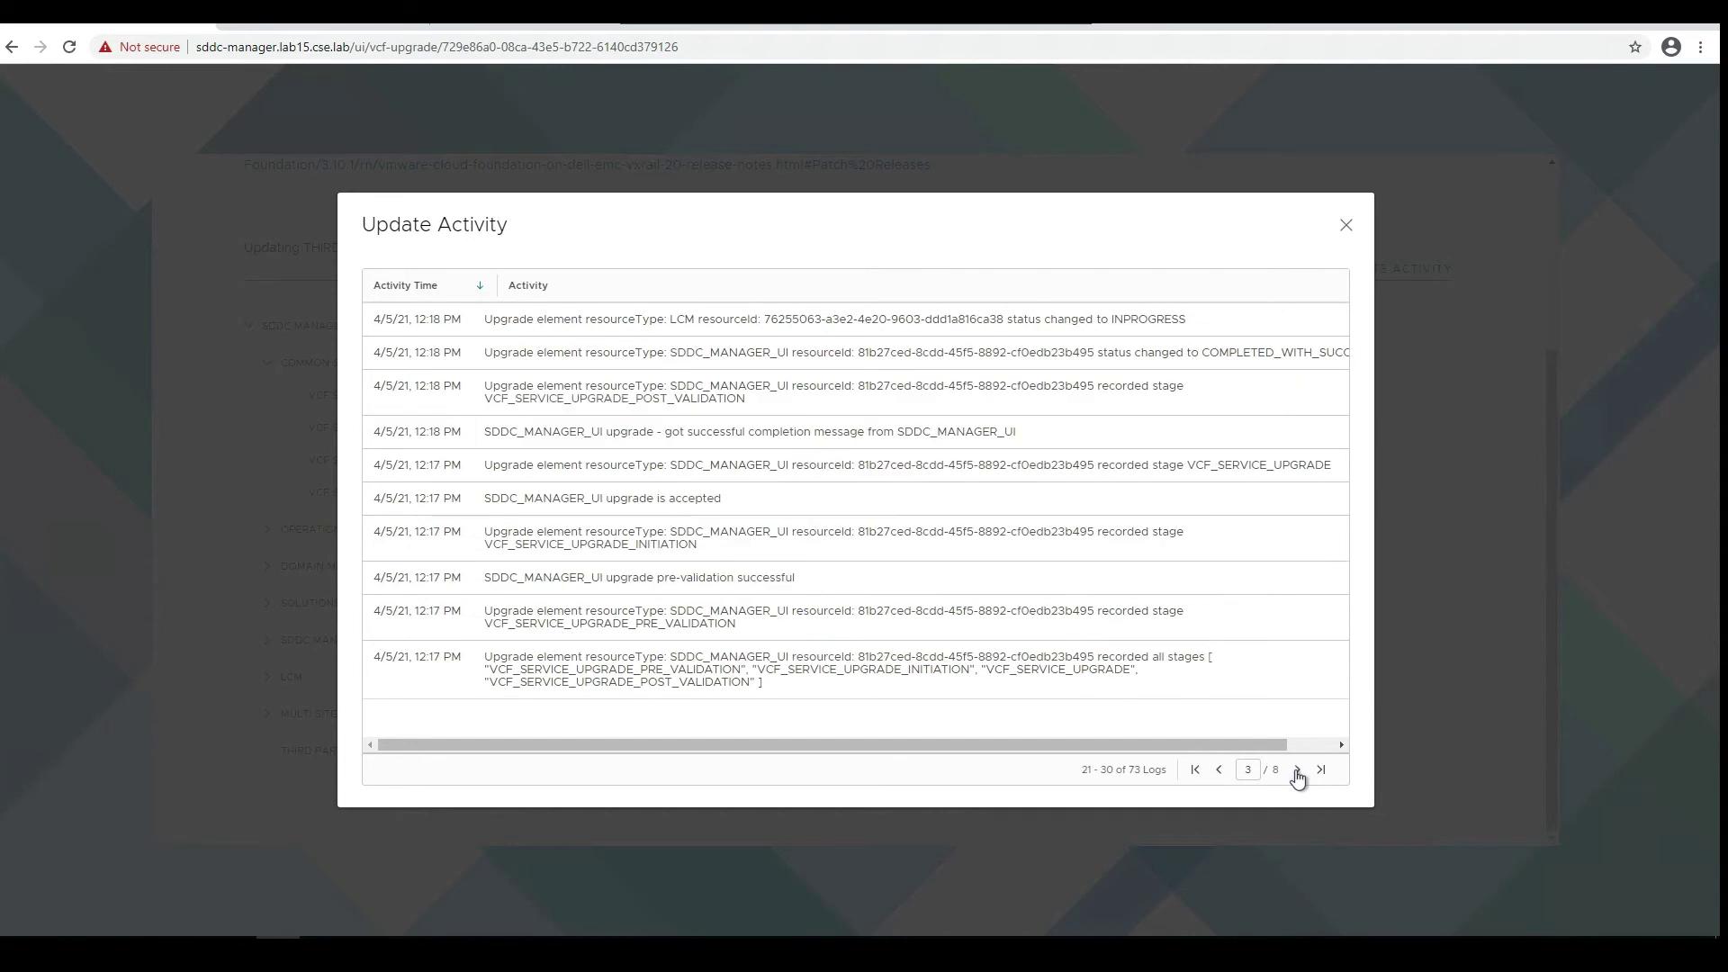
{"action": "left_click", "coordinate": [1297, 771]}
{"action": "left_click", "coordinate": [1297, 772]}
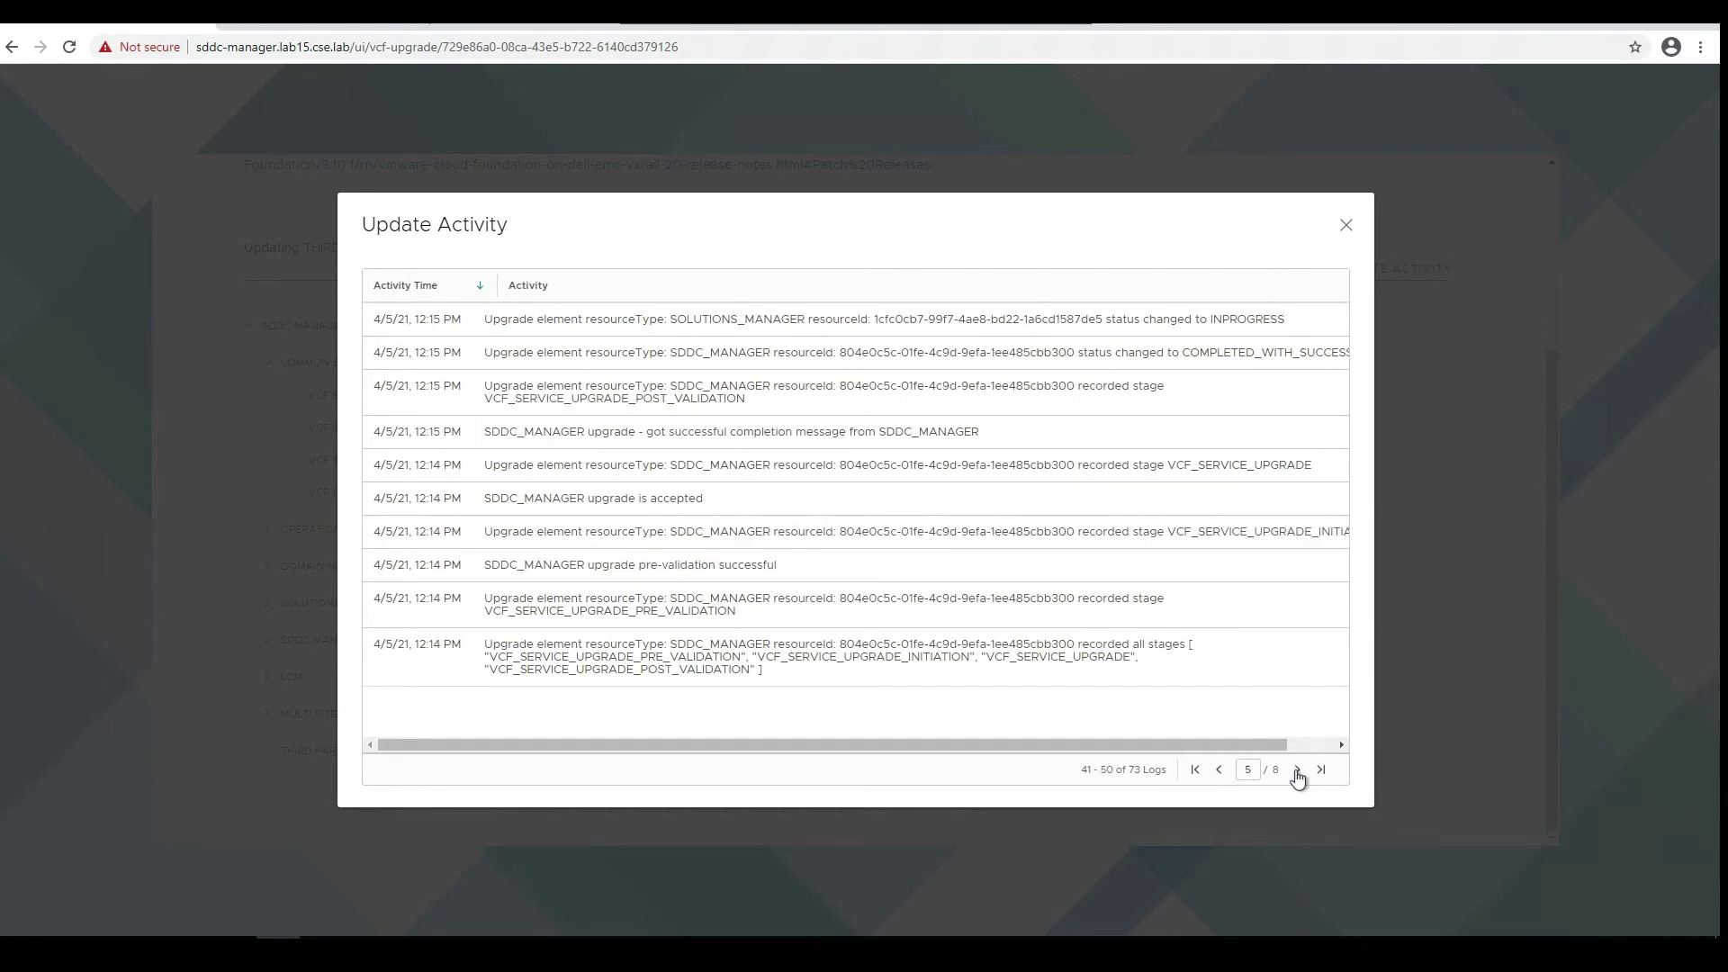
{"action": "left_click", "coordinate": [1297, 771]}
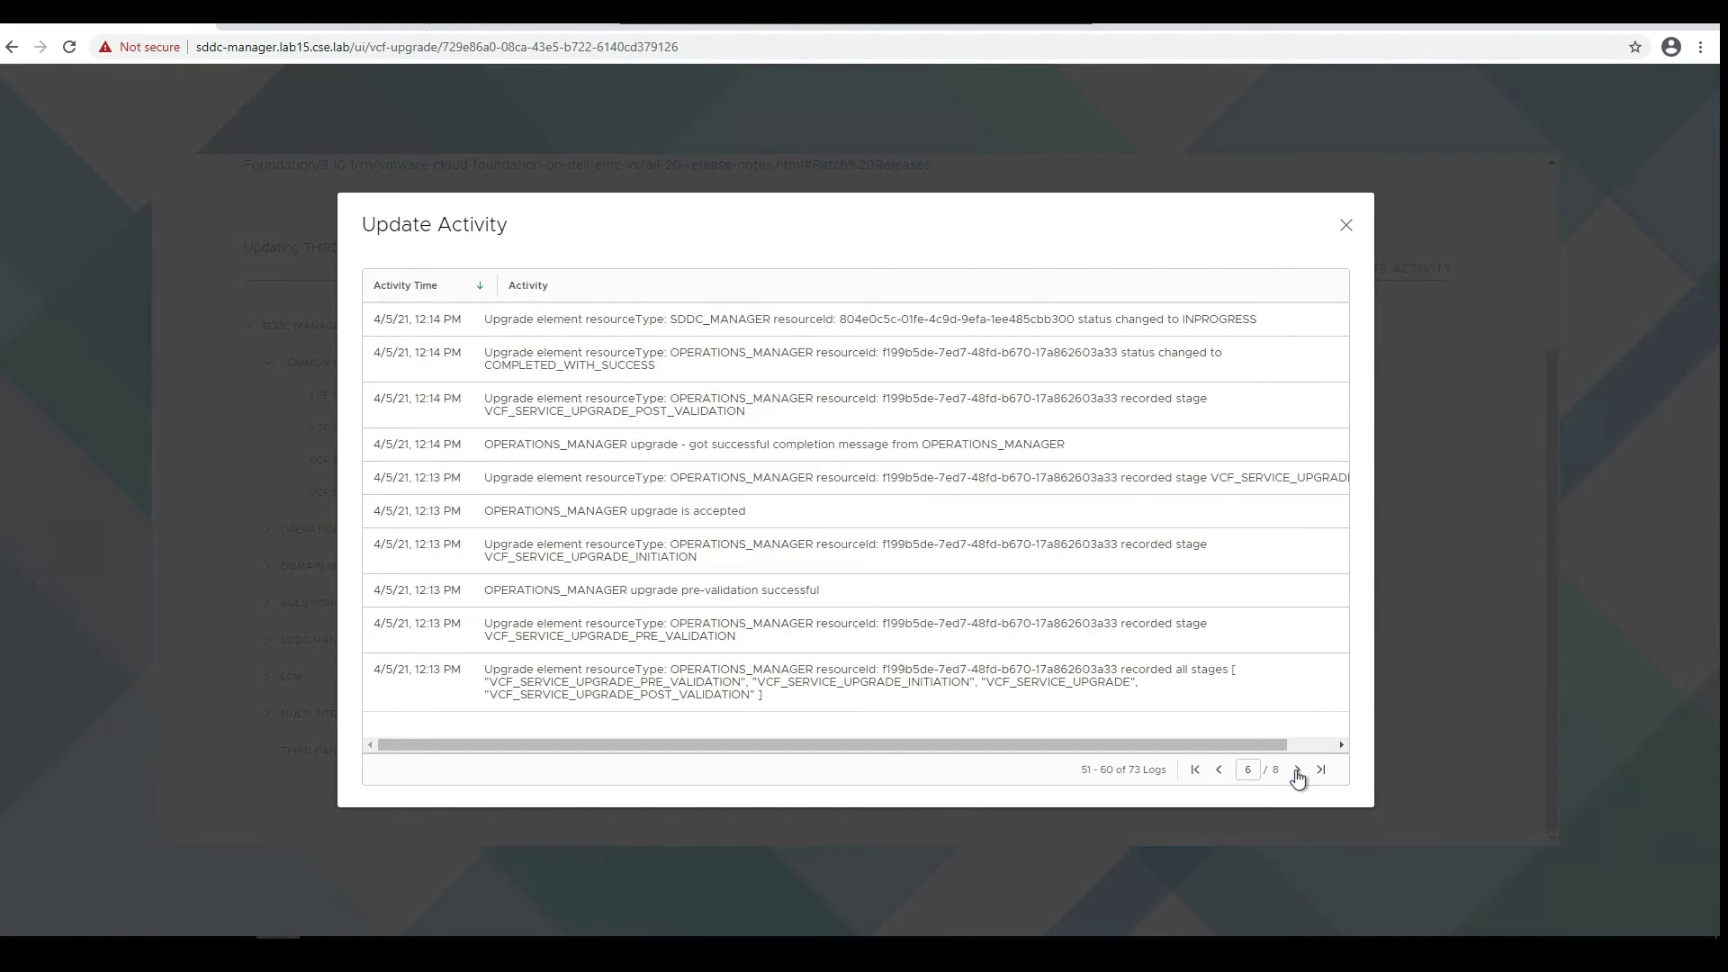
{"action": "left_click", "coordinate": [1297, 772]}
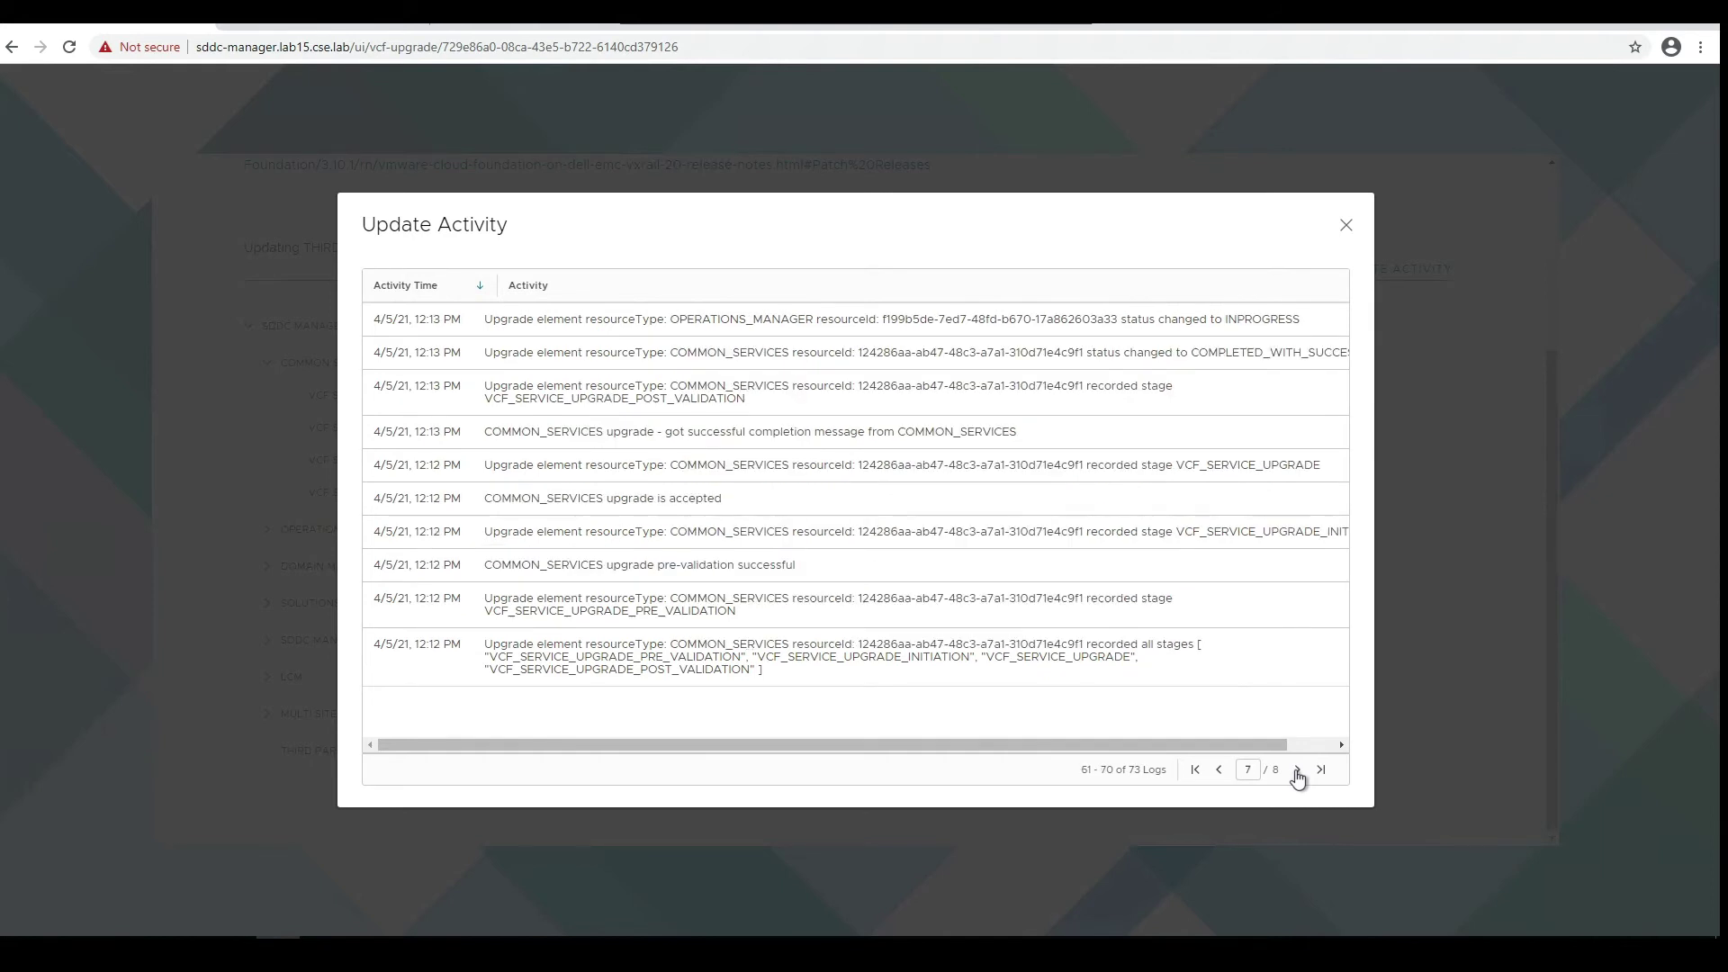
{"action": "left_click", "coordinate": [1297, 772]}
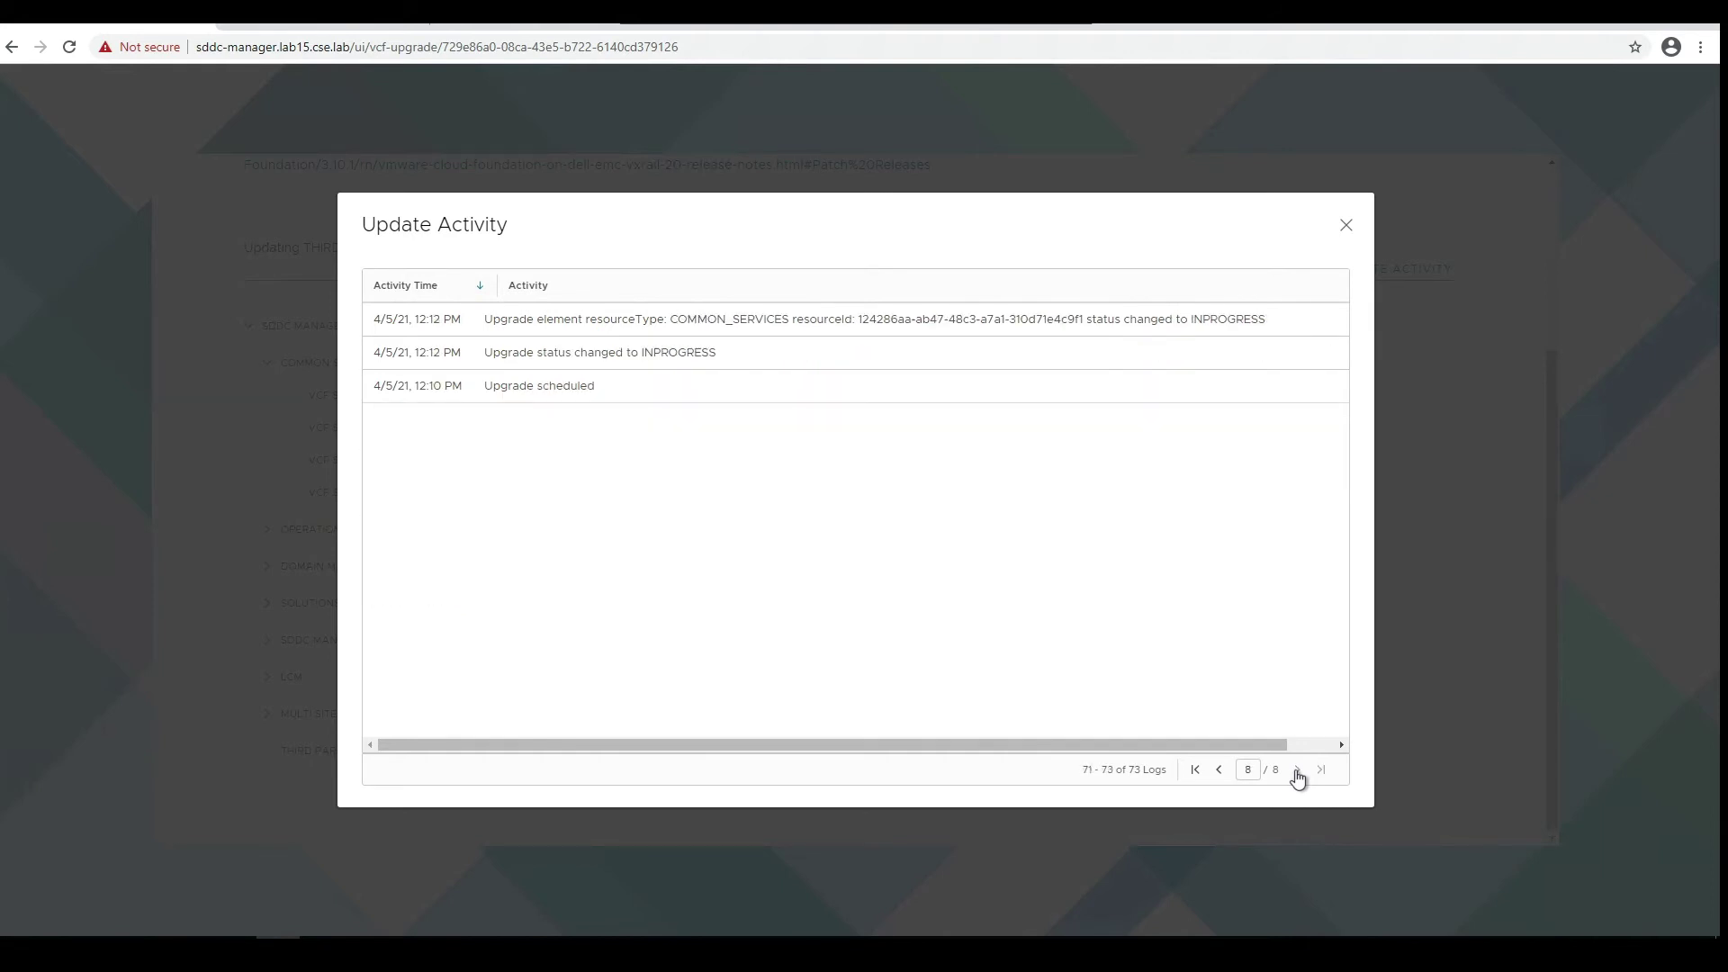
{"action": "left_click", "coordinate": [1347, 225]}
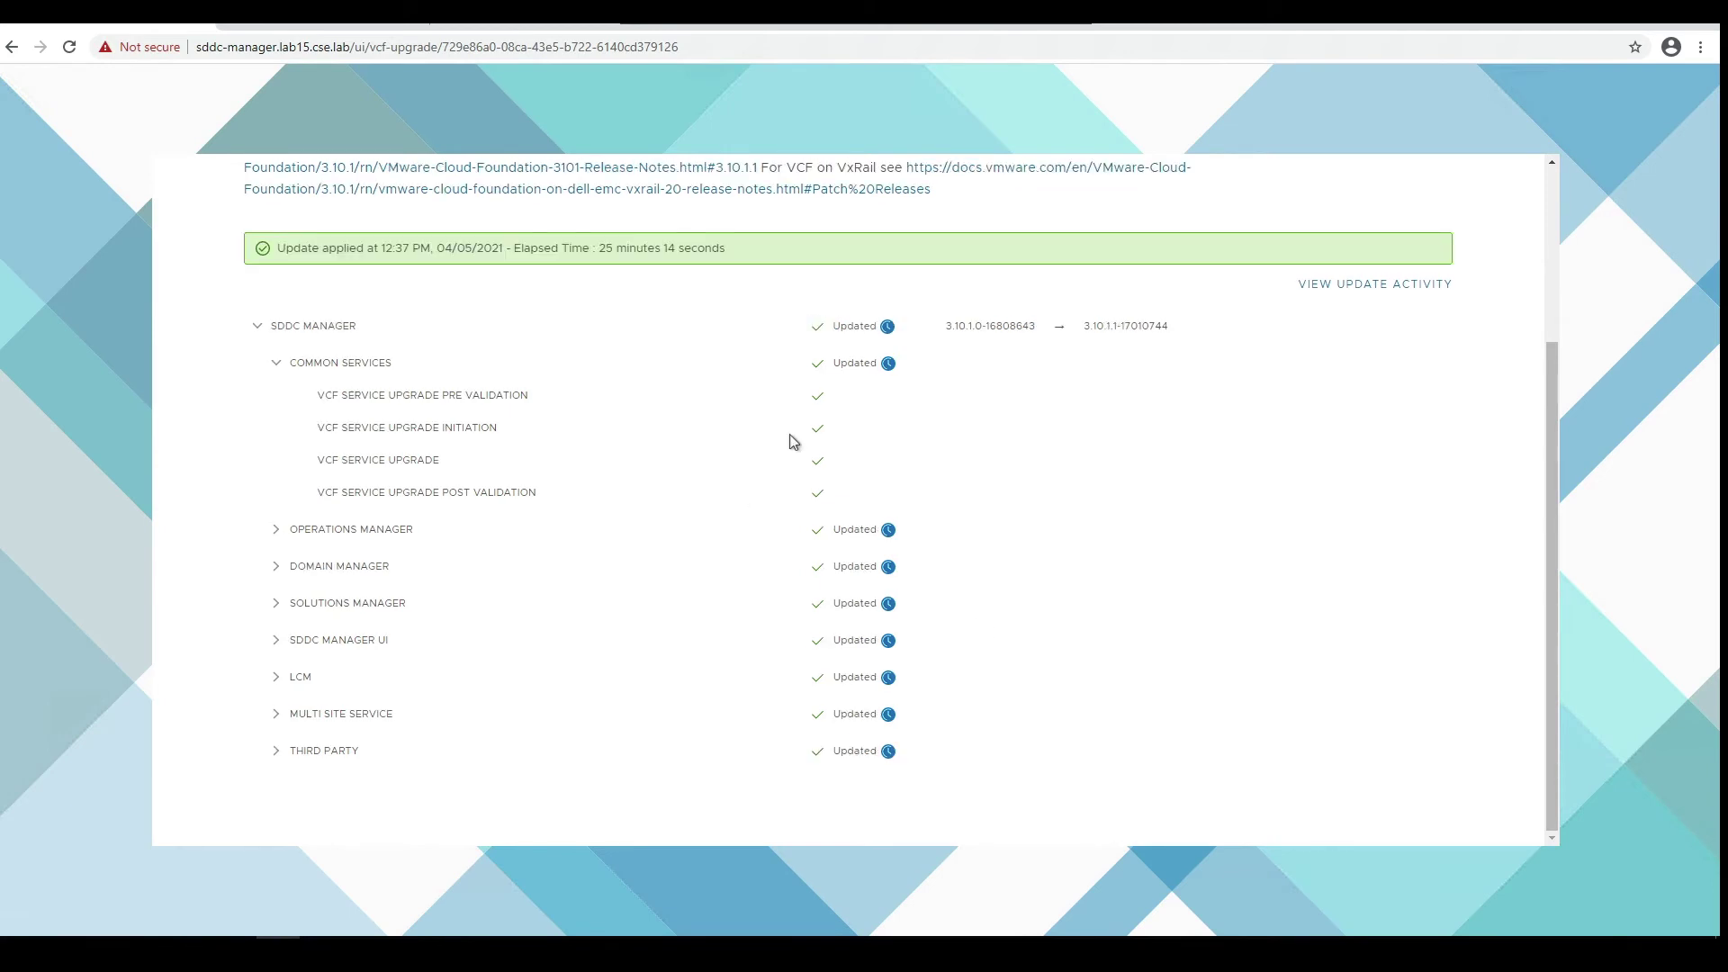
- Finish the completed 3.10.1.1 update, expand the 3.10.1.2 upgrade's components, then view the console log
{"action": "scroll", "coordinate": [1347, 286], "scroll_direction": "up", "scroll_amount": 3}
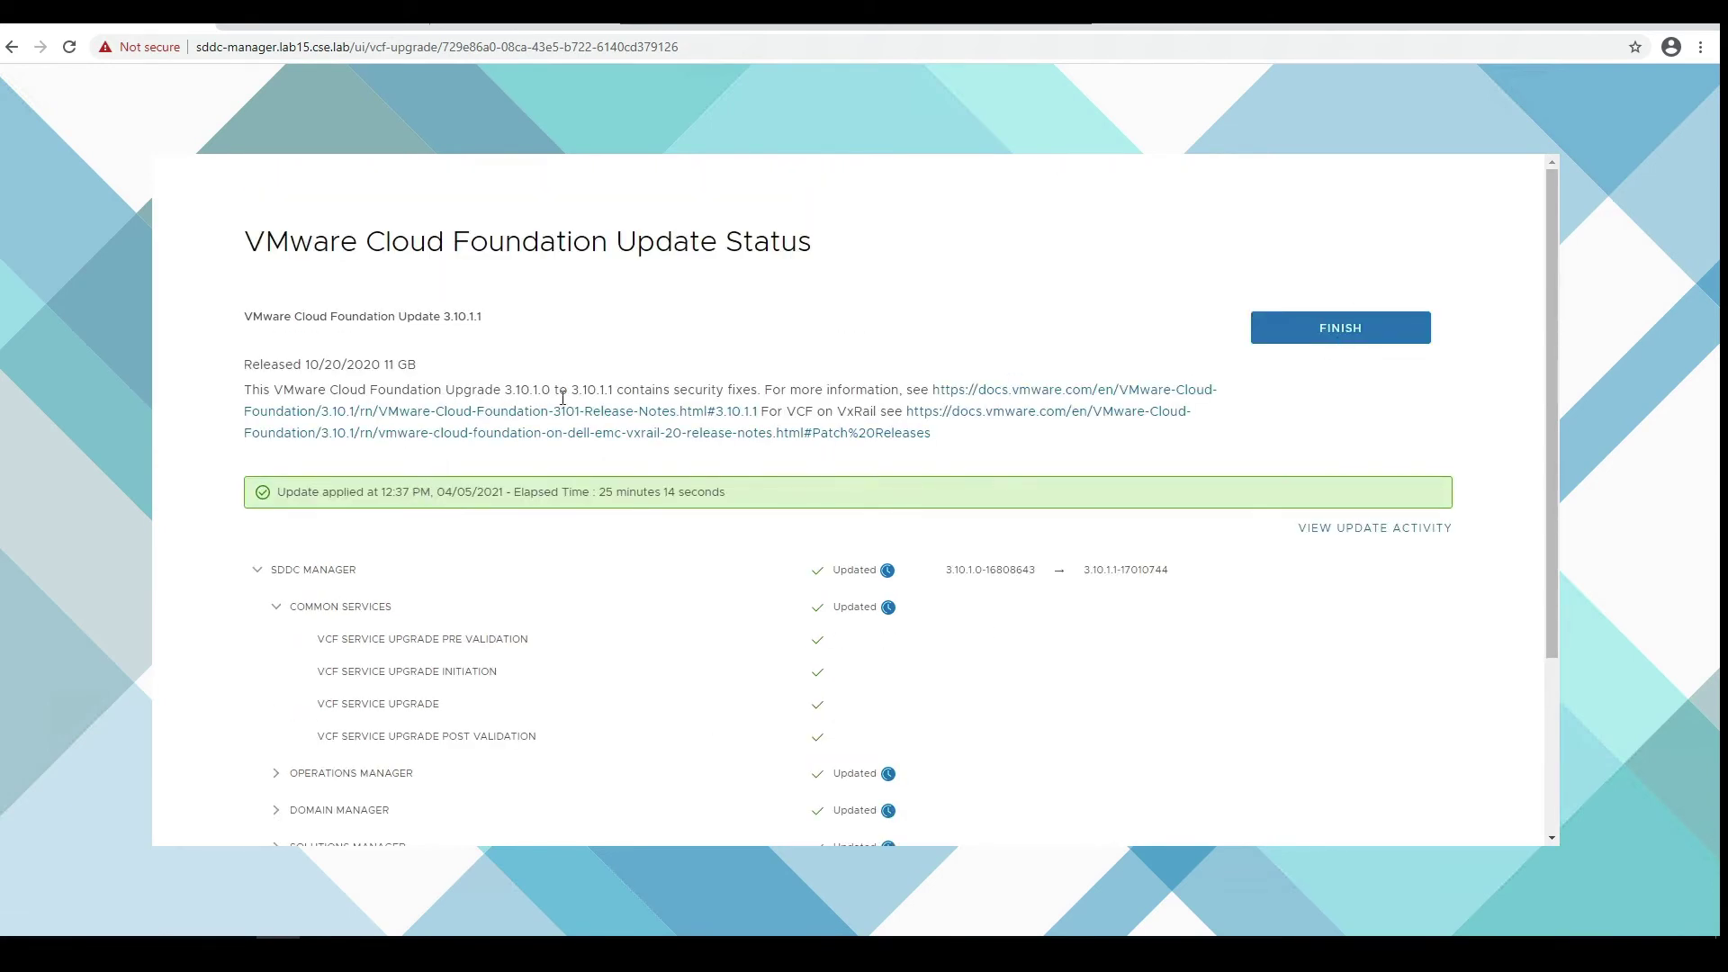
{"action": "left_click", "coordinate": [1413, 340]}
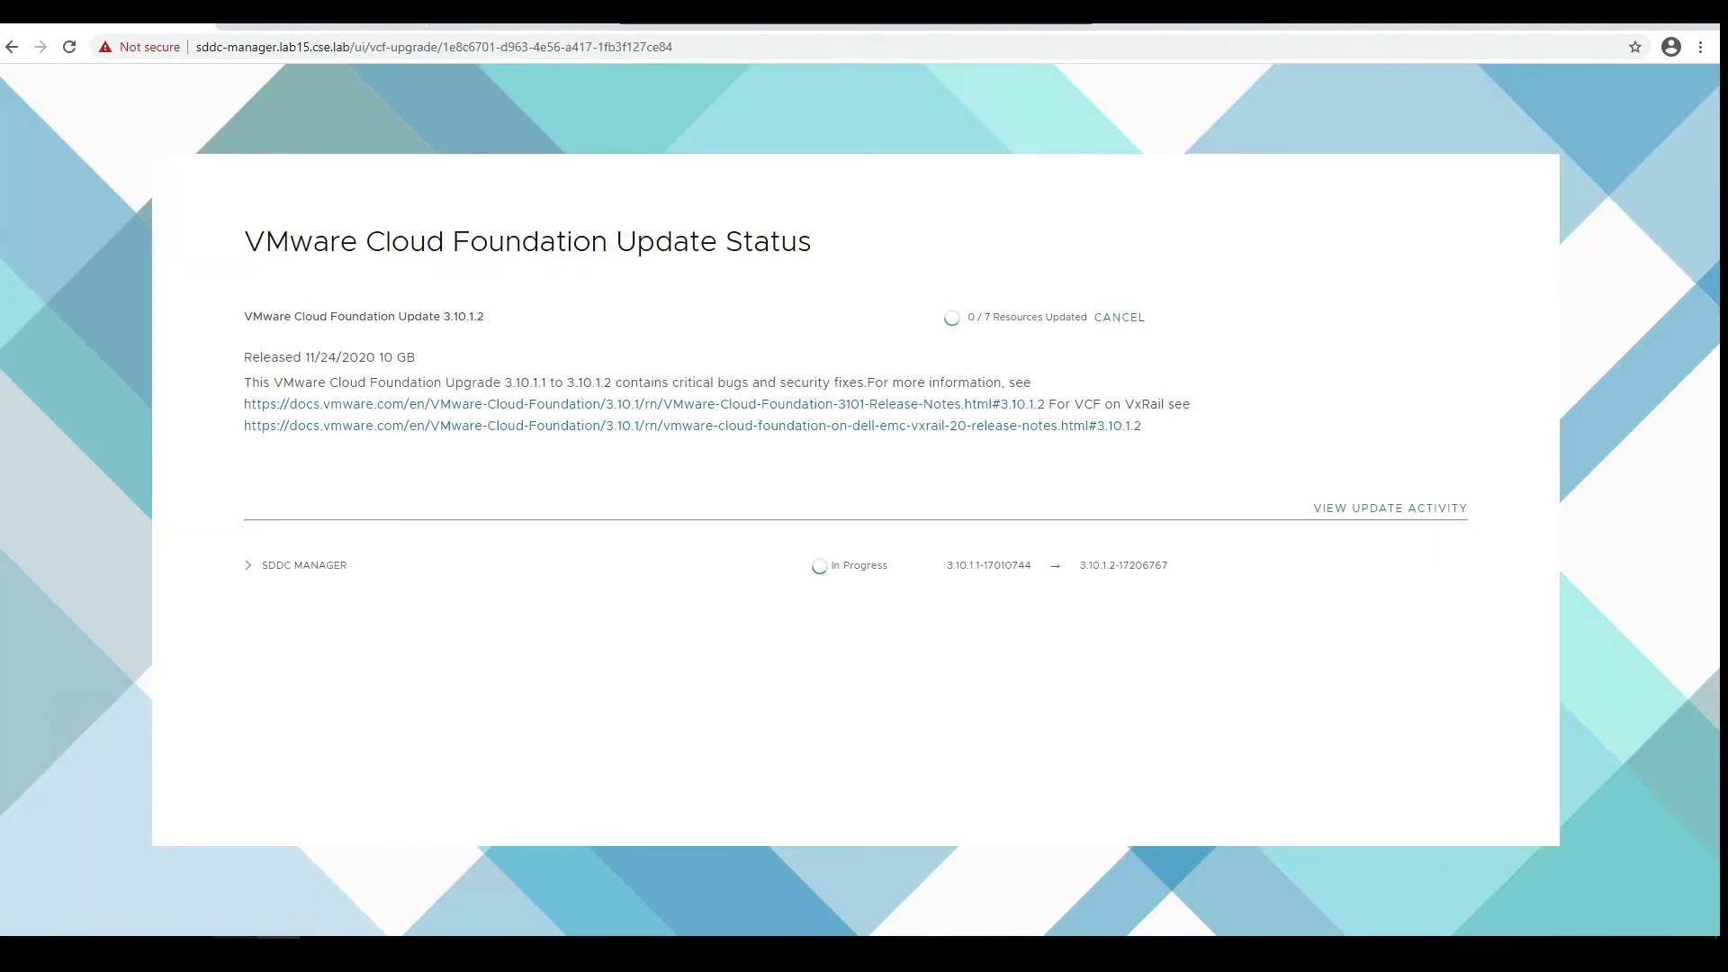
{"action": "mouse_move", "coordinate": [257, 945]}
{"action": "left_click", "coordinate": [248, 565]}
{"action": "scroll", "coordinate": [406, 694], "scroll_direction": "down", "scroll_amount": 1}
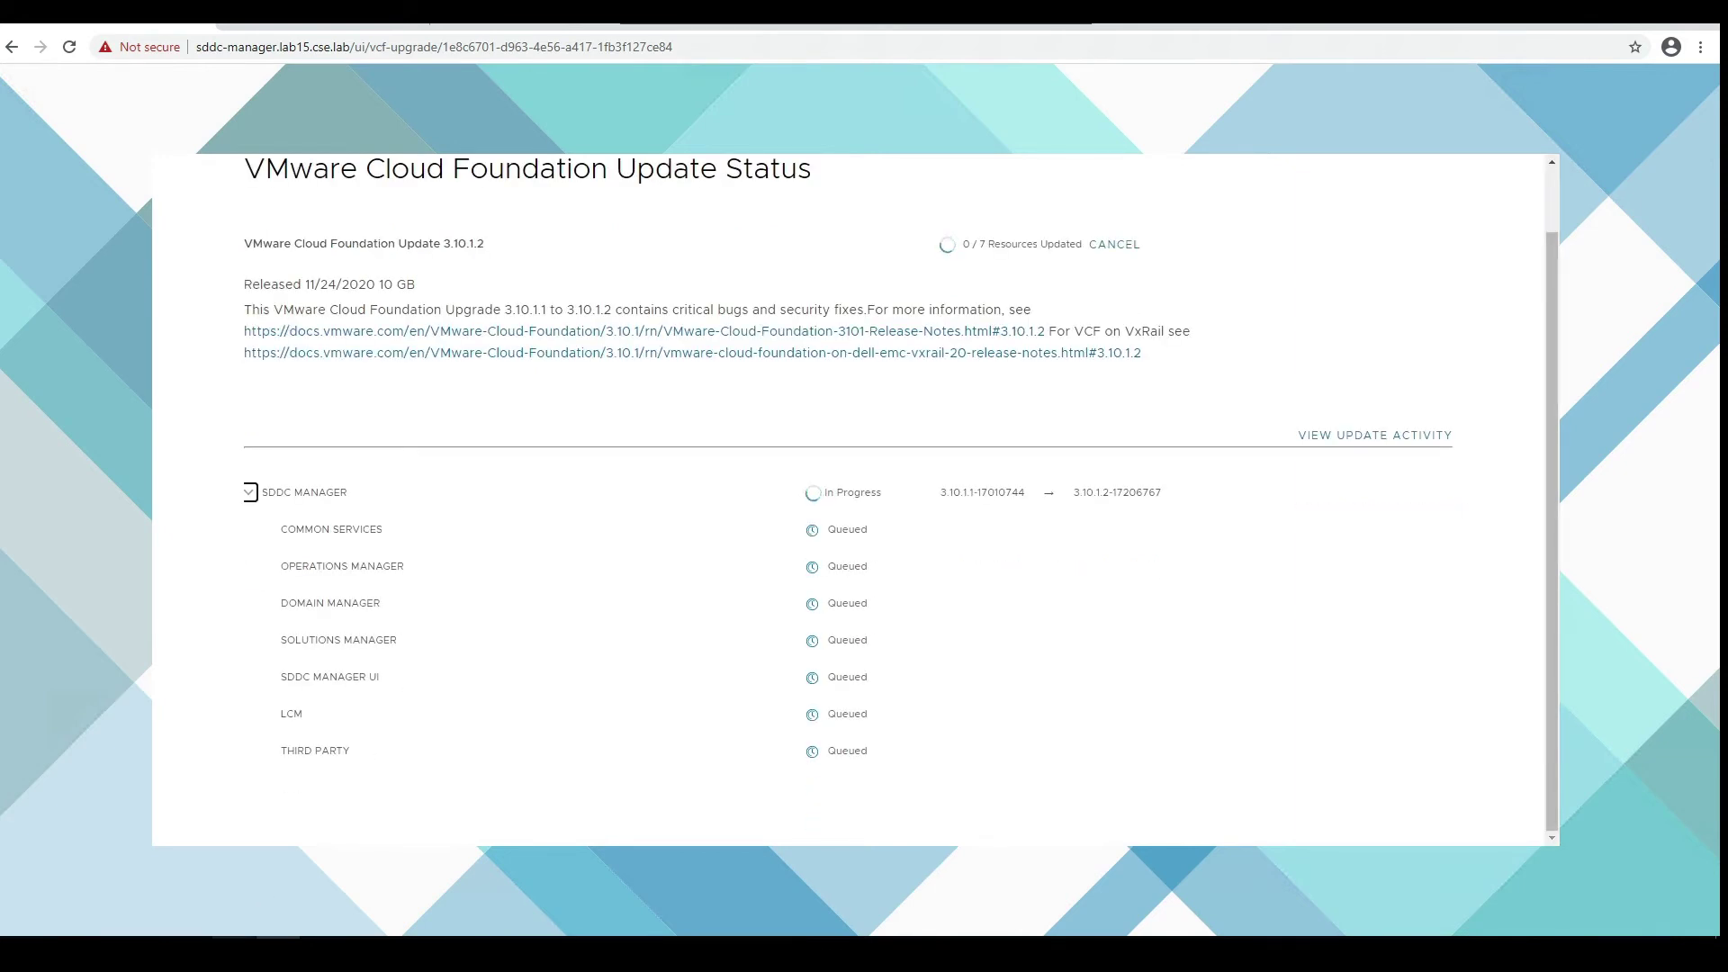
{"action": "mouse_move", "coordinate": [257, 945]}
{"action": "left_click", "coordinate": [297, 886]}
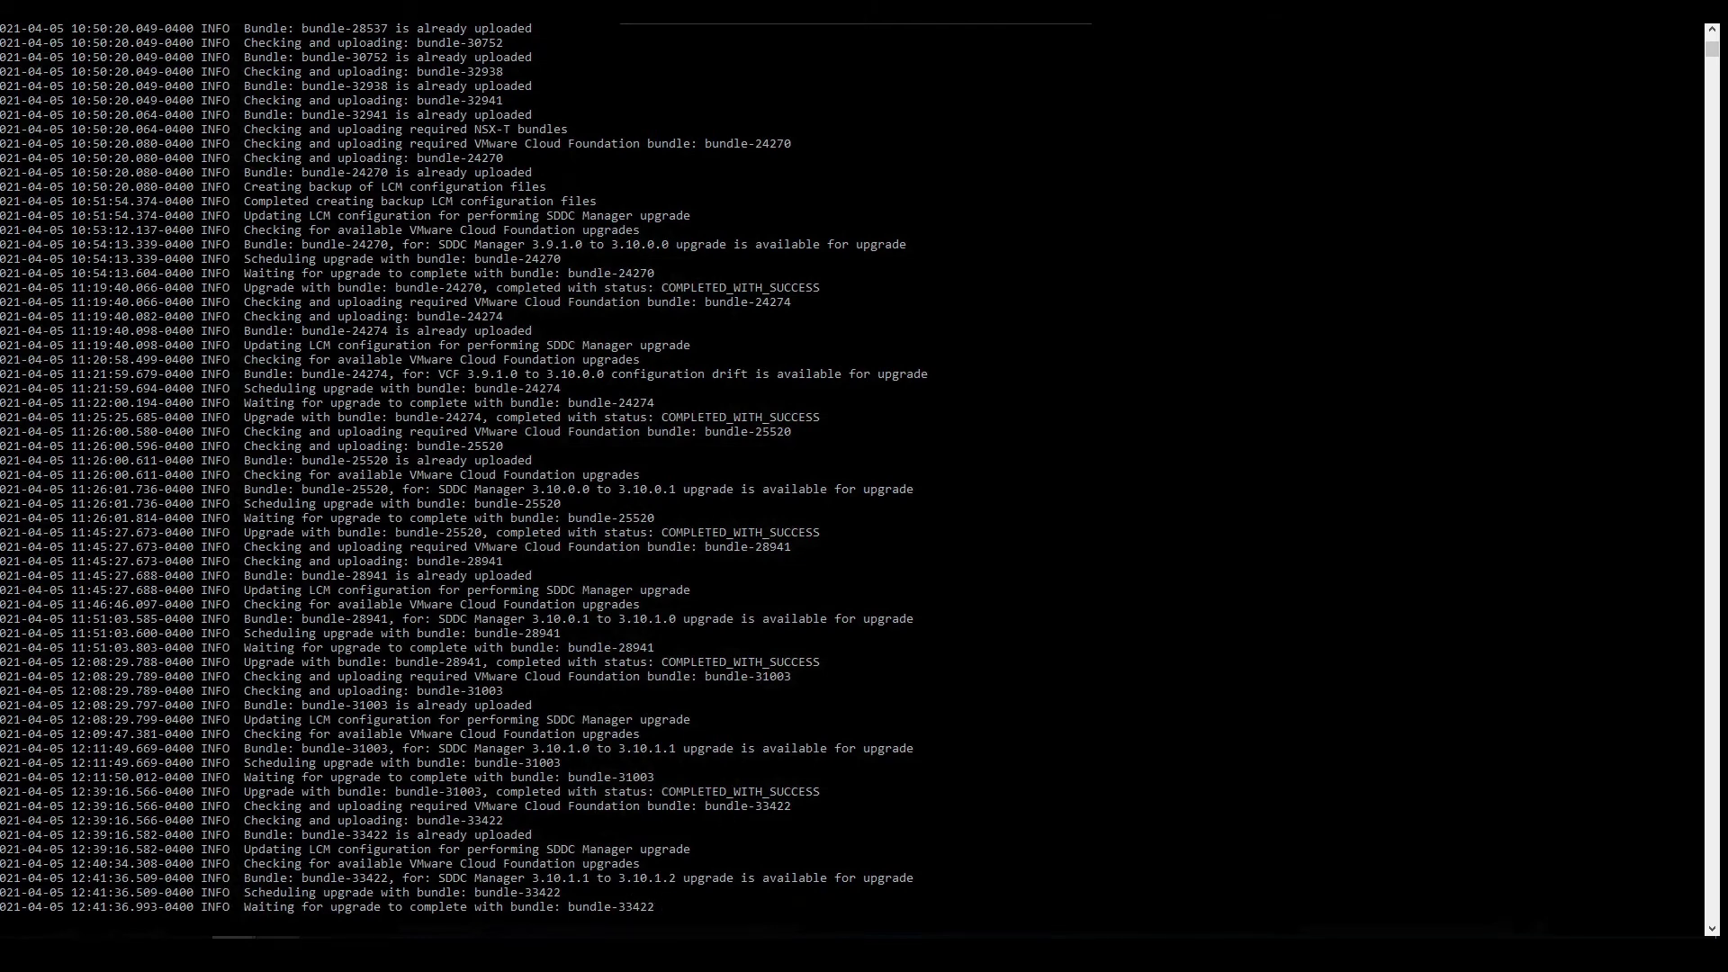
- Return to the 3.10.1.2 update status page and expand the Common Services upgrade steps
{"action": "mouse_move", "coordinate": [256, 936]}
{"action": "left_click", "coordinate": [286, 889]}
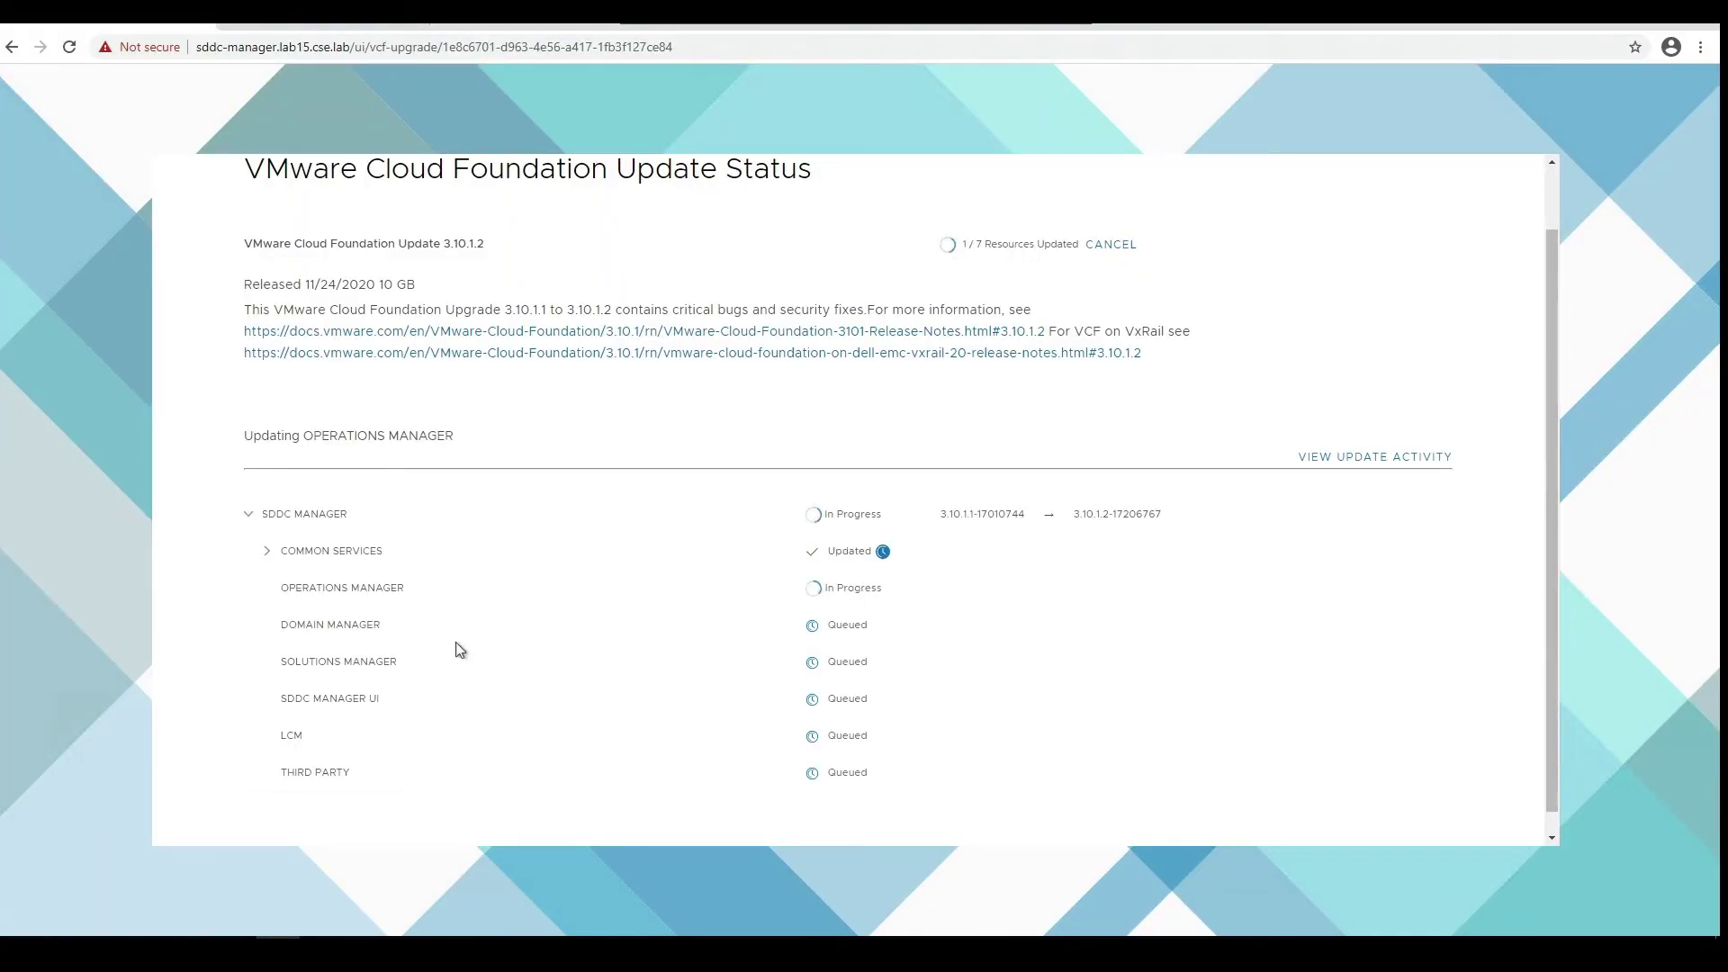
{"action": "left_click", "coordinate": [266, 550]}
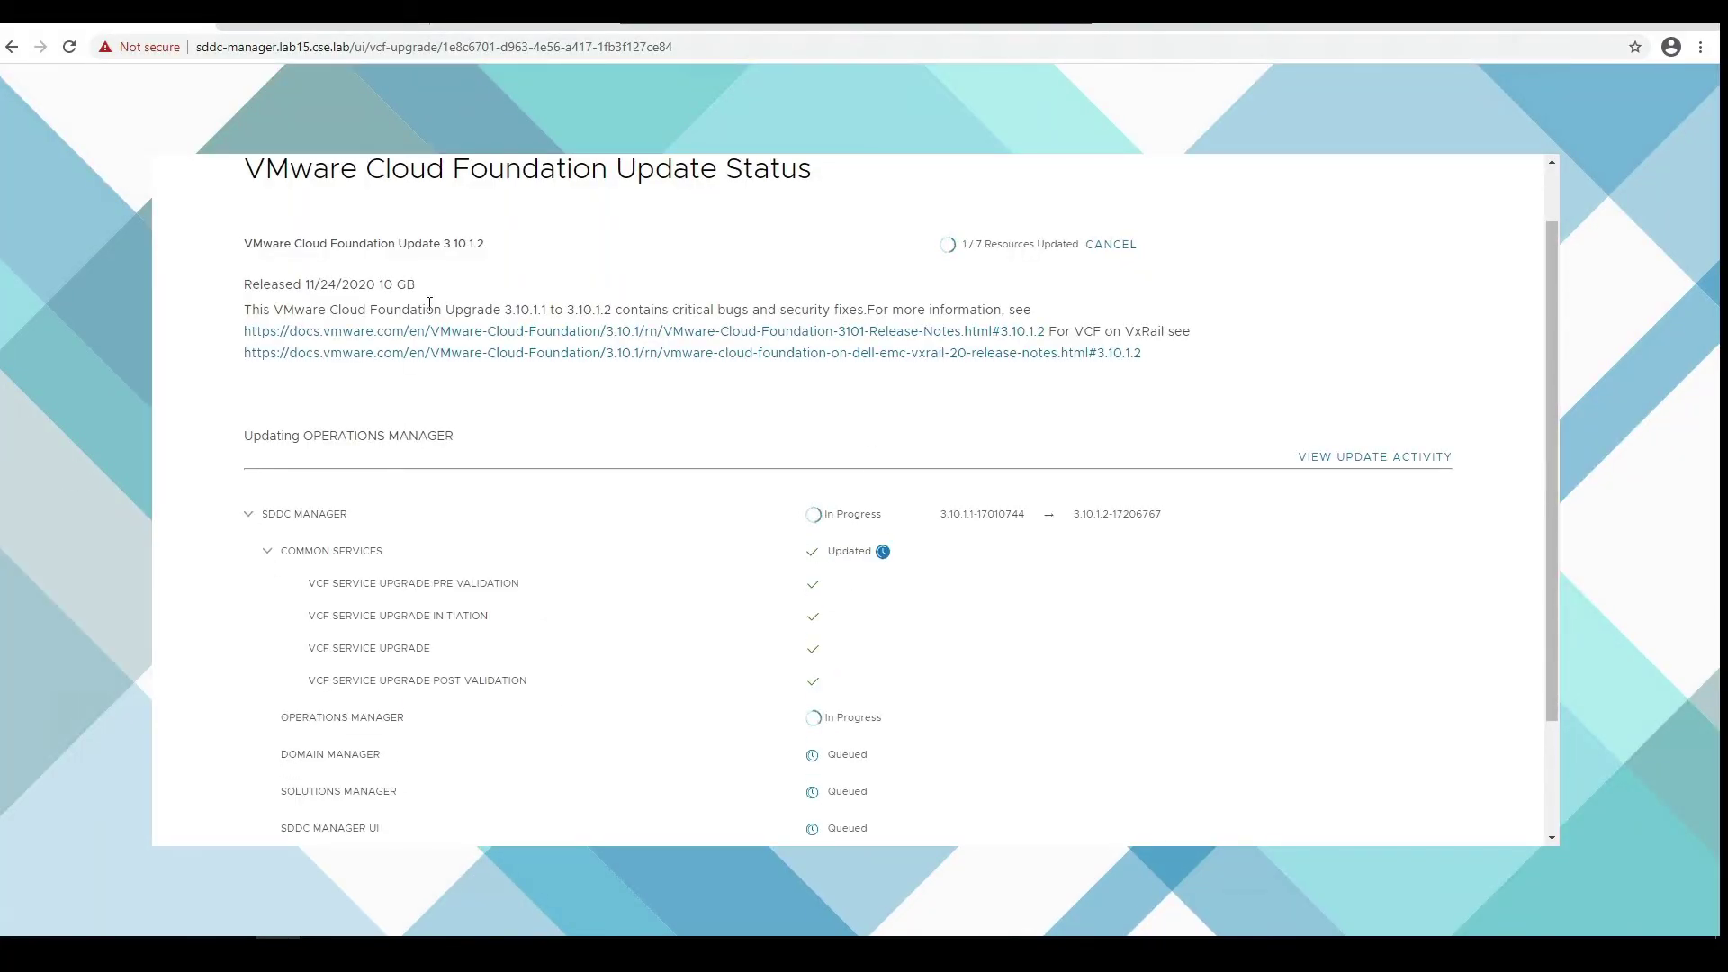
{"action": "scroll", "coordinate": [656, 583], "scroll_direction": "down", "scroll_amount": 1}
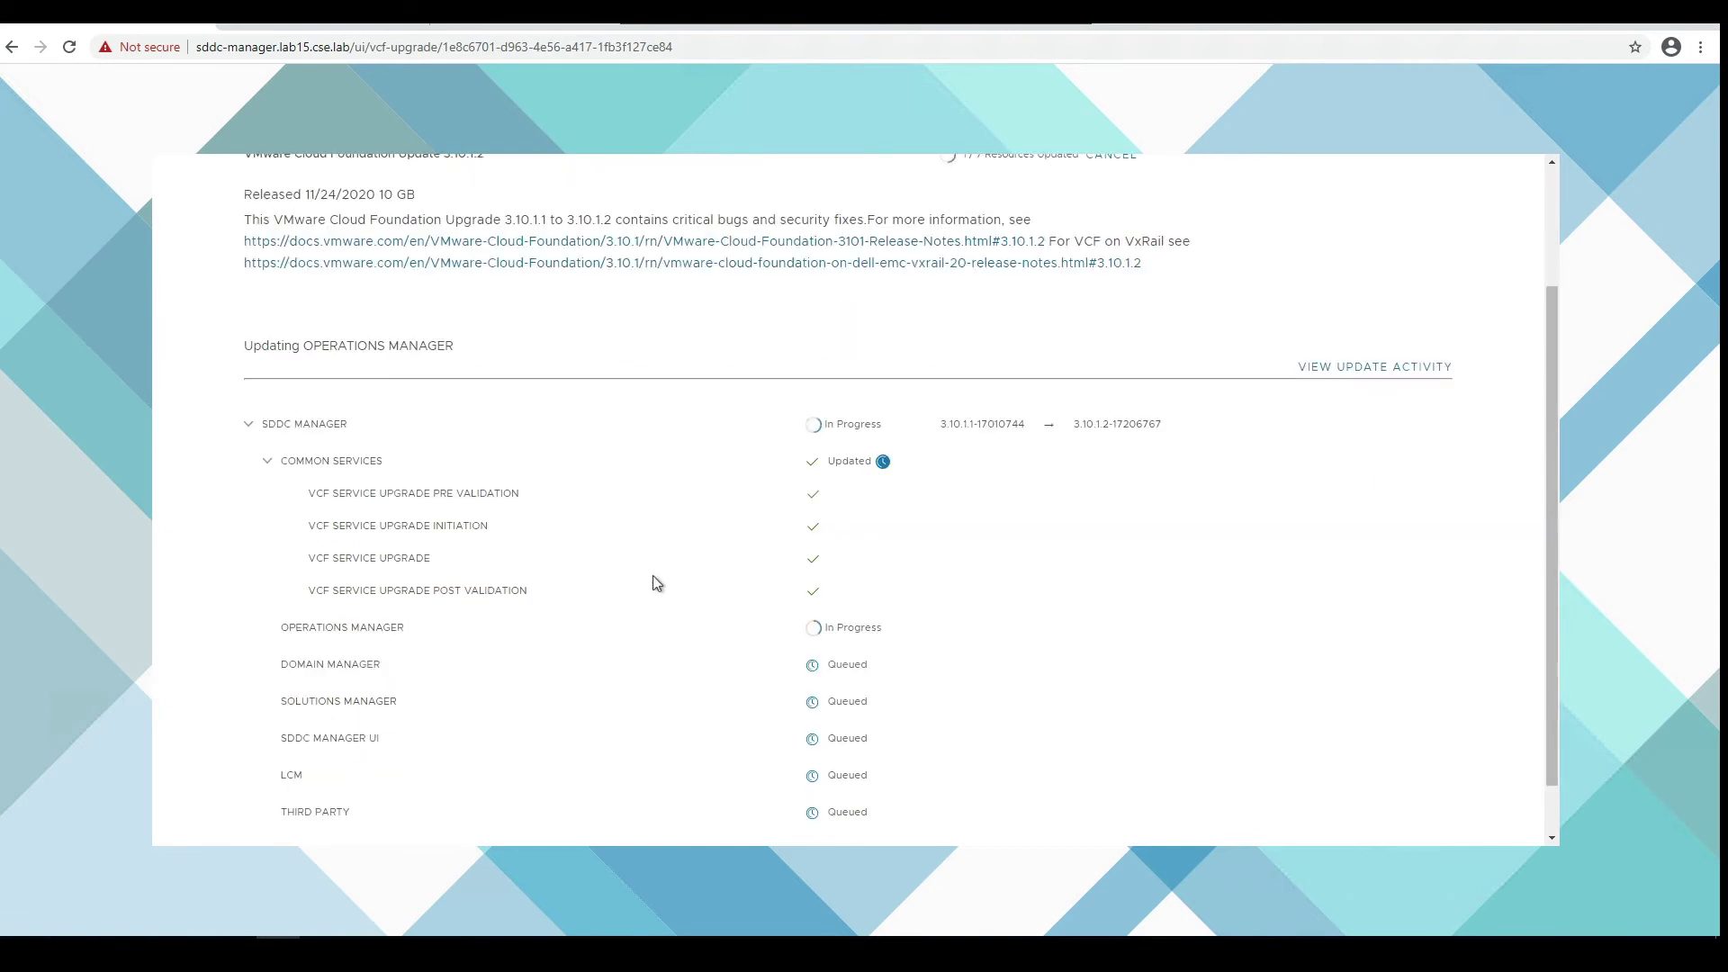
{"action": "scroll", "coordinate": [656, 583], "scroll_direction": "down", "scroll_amount": 1}
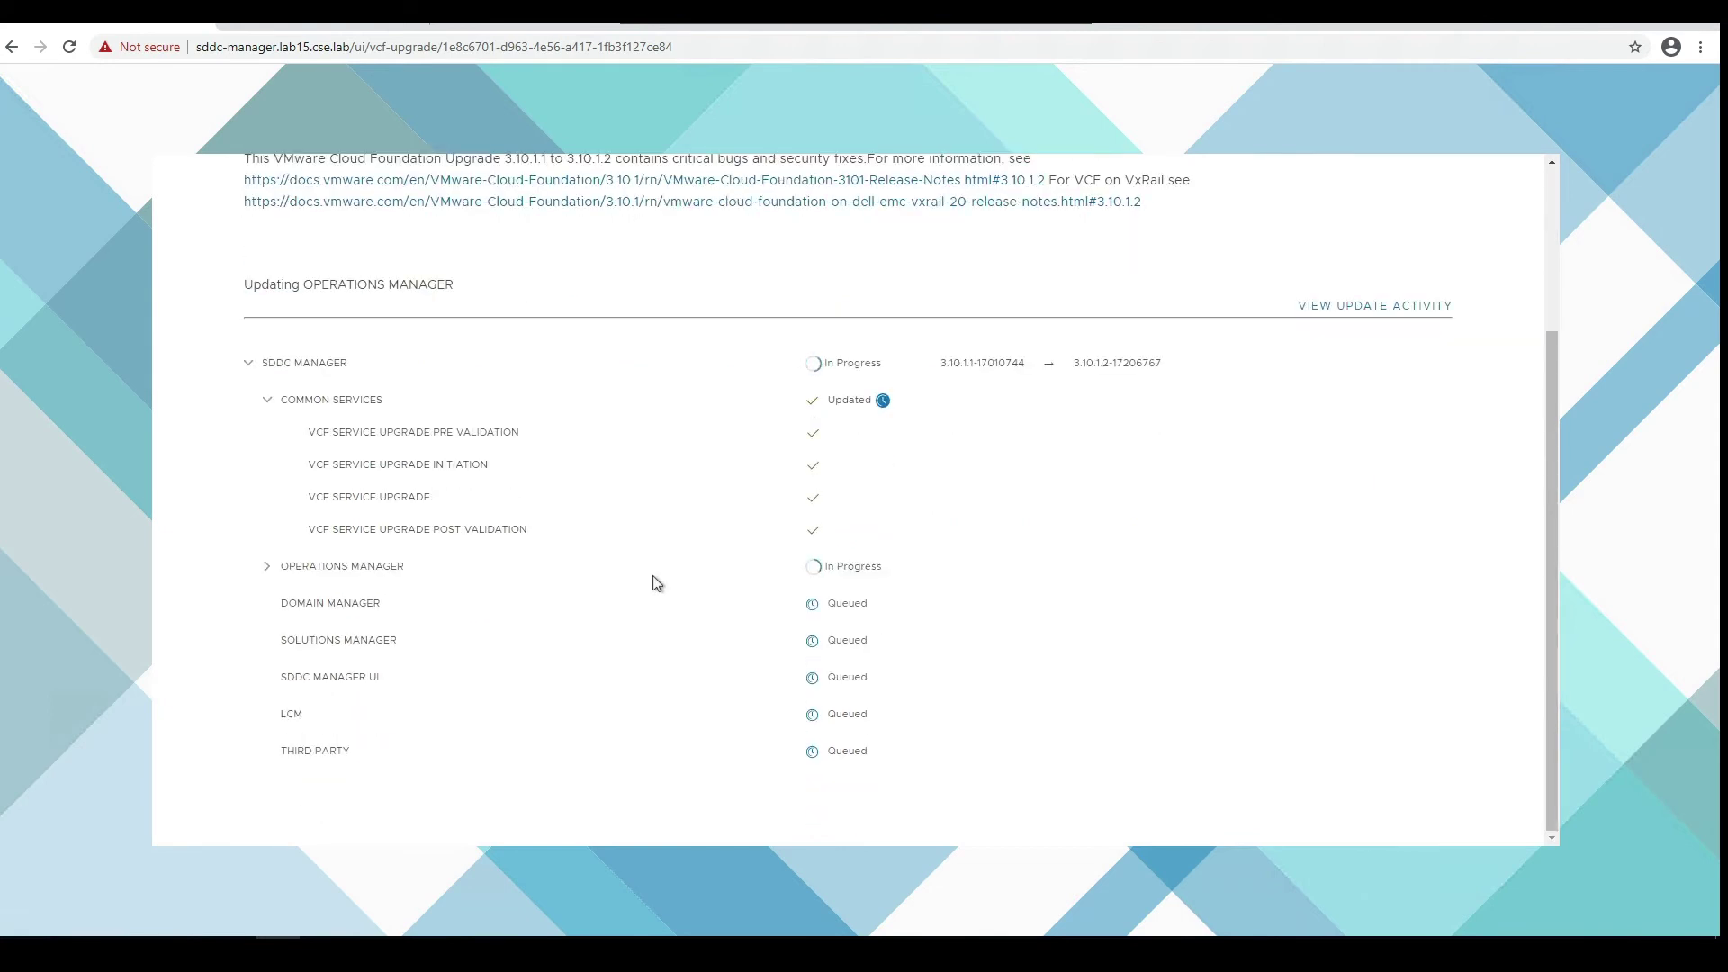
- Review the Operations Manager upgrade steps, then finish the completed 3.10.1.2 update
{"action": "left_click", "coordinate": [267, 567]}
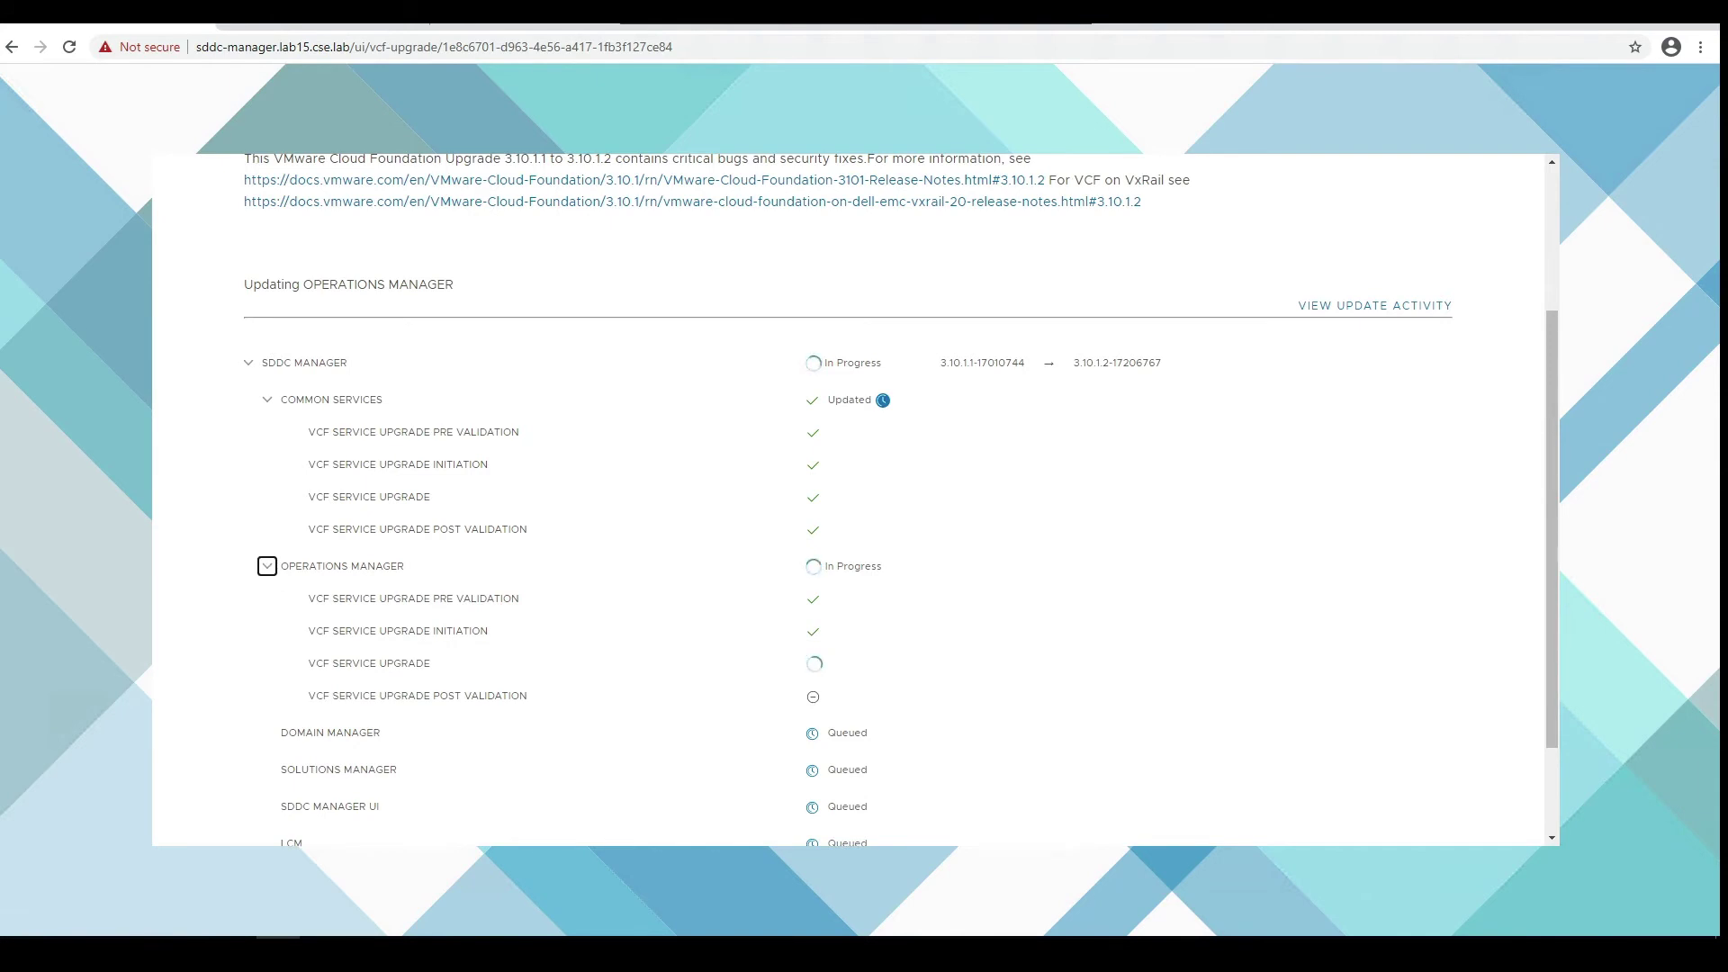
{"action": "left_click_drag", "start_coordinate": [1552, 700], "coordinate": [1552, 770]}
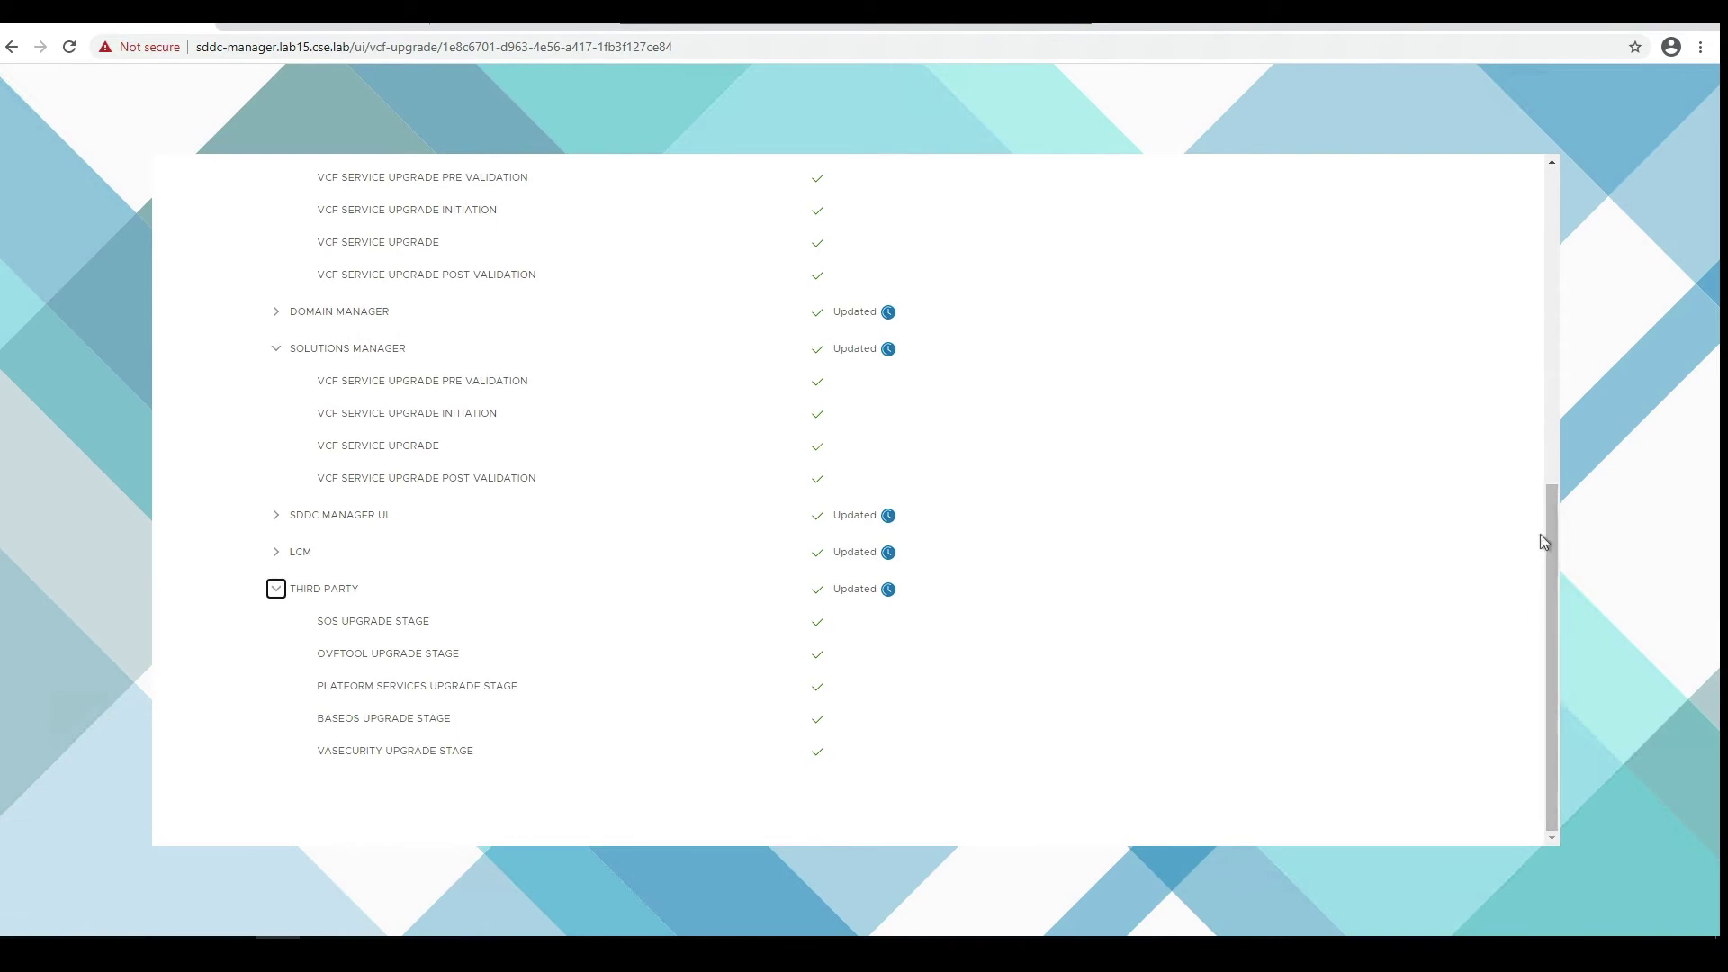
{"action": "left_click_drag", "start_coordinate": [1549, 531], "coordinate": [1562, 145]}
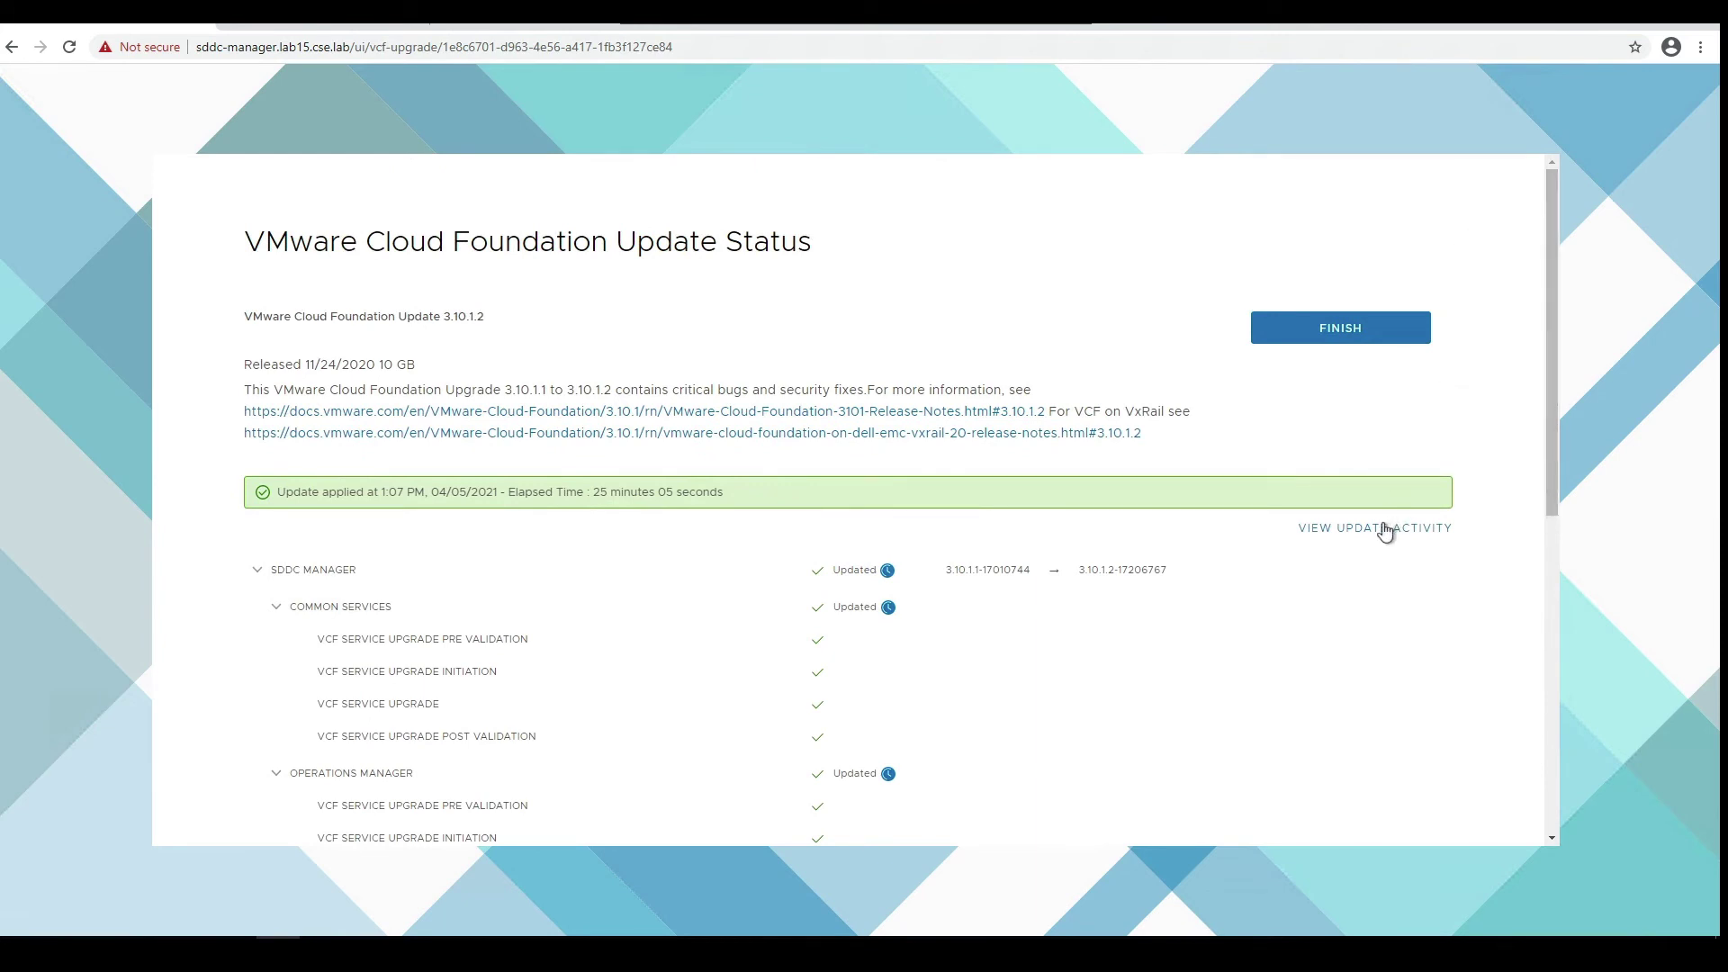
{"action": "left_click", "coordinate": [1343, 333]}
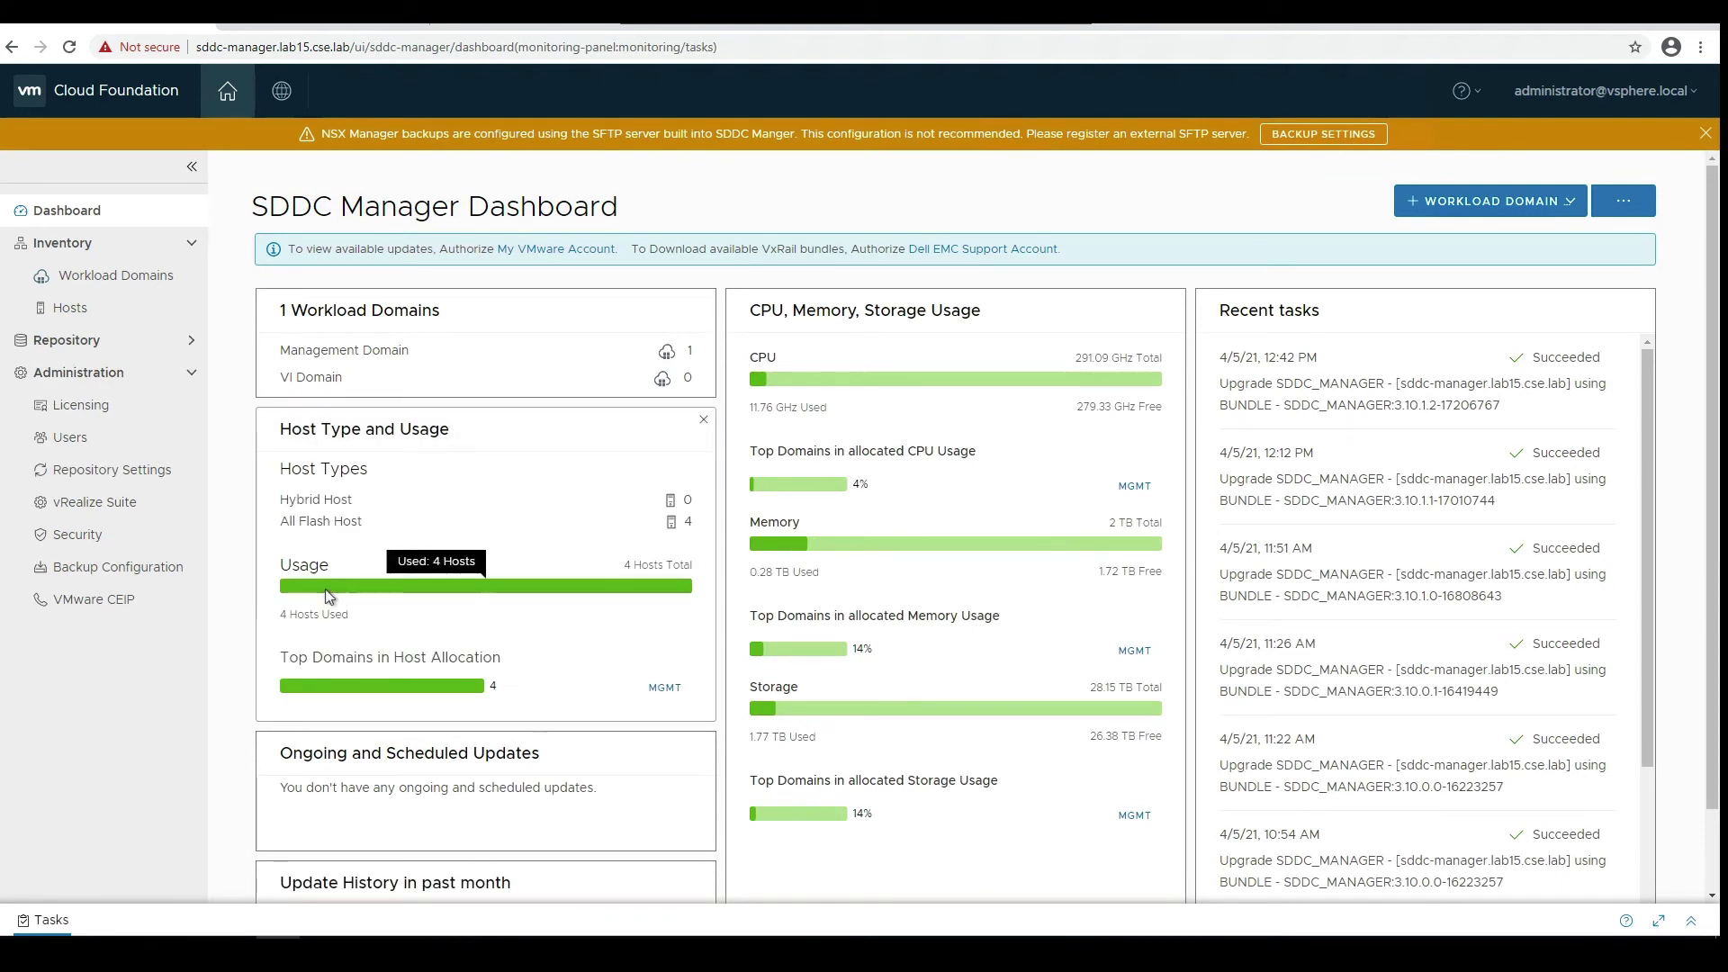
- Open the MGMT domain's Update/Patches tab and expand SDDC Manager to show 3.10.1.2-17206767
{"action": "scroll", "coordinate": [326, 594], "scroll_direction": "down", "scroll_amount": 1}
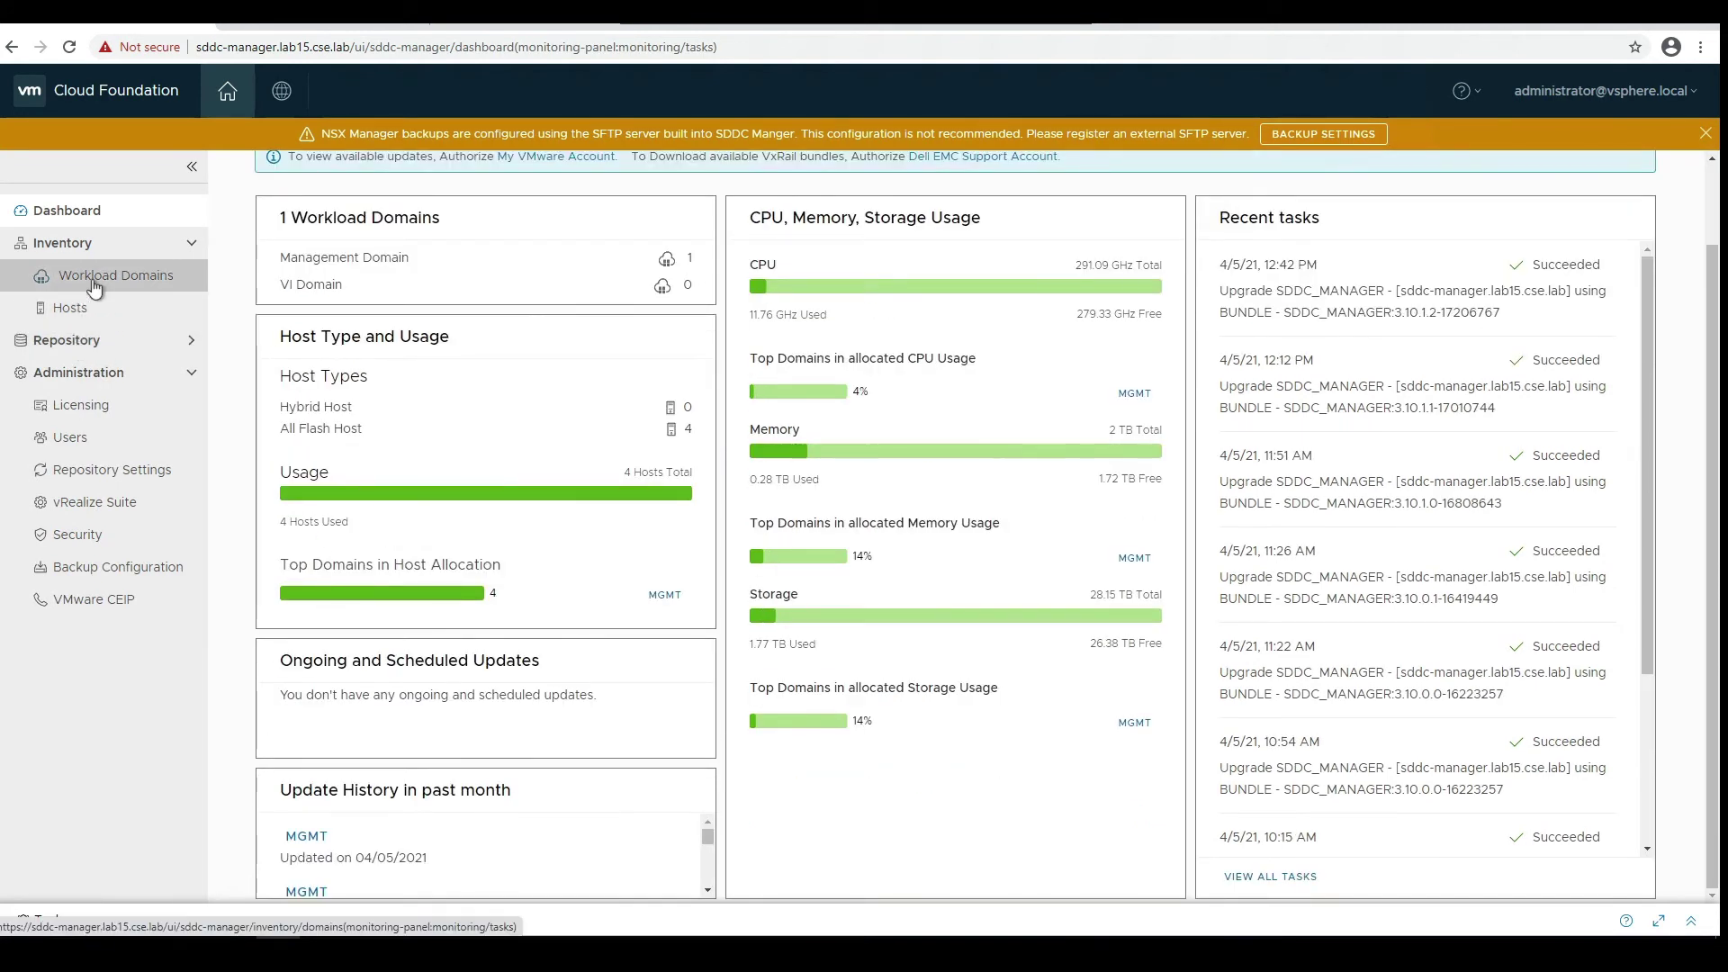
{"action": "left_click", "coordinate": [380, 258]}
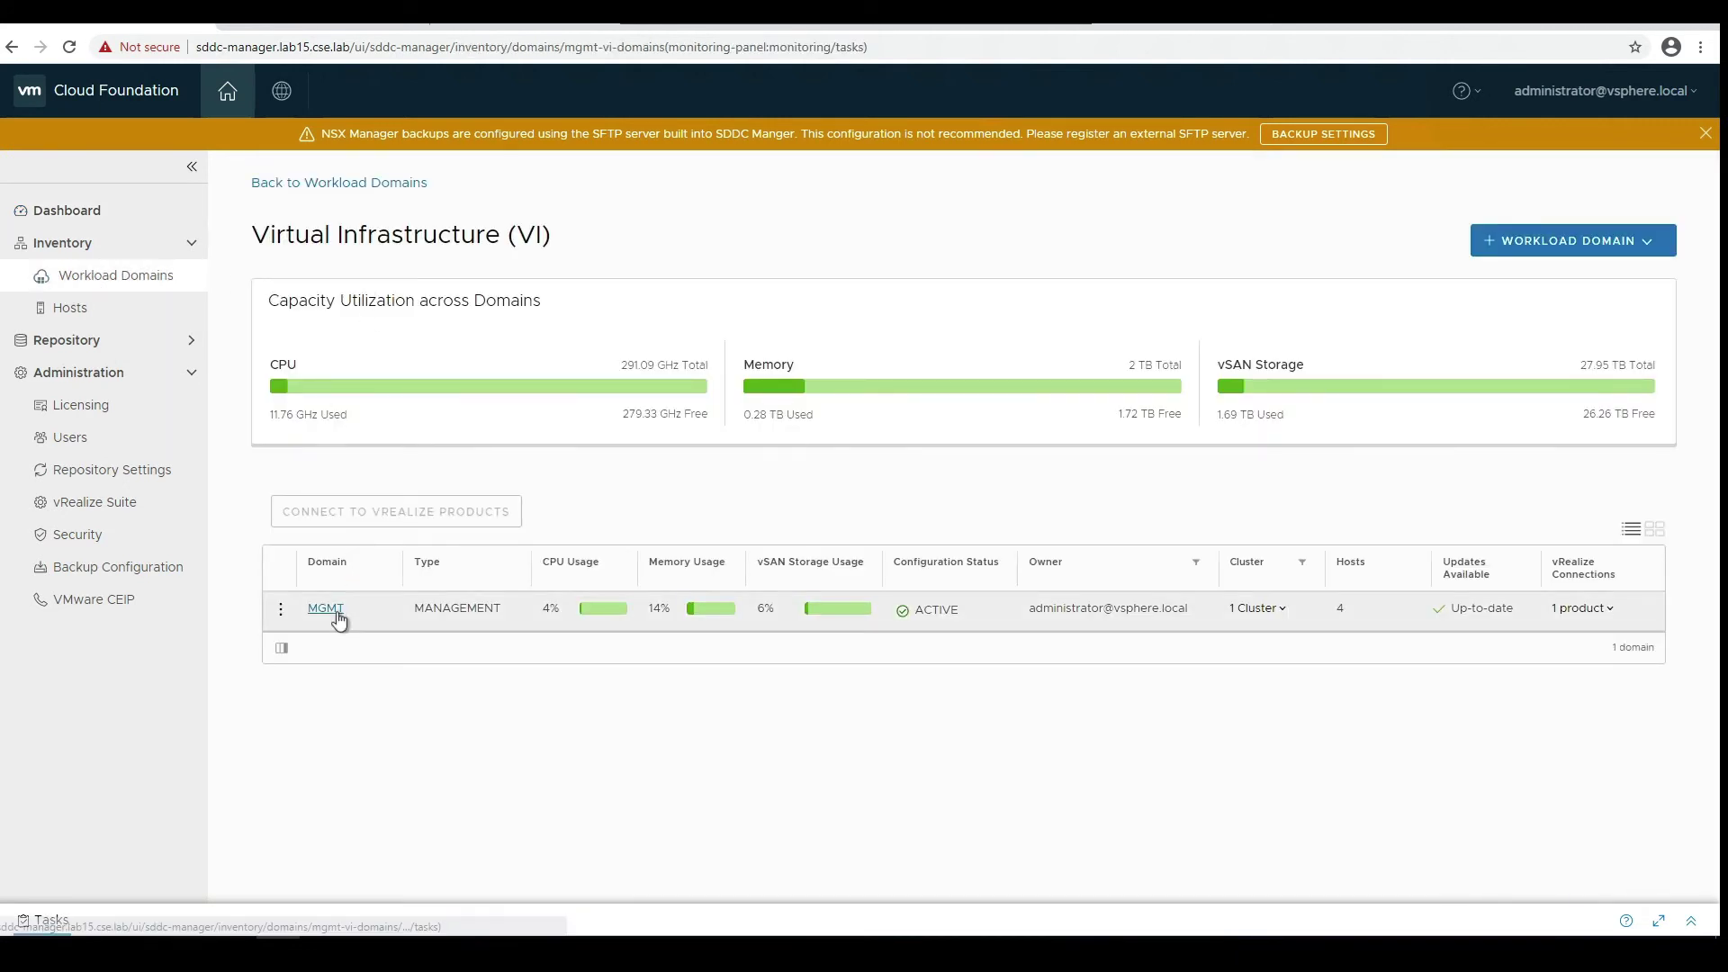
{"action": "left_click", "coordinate": [336, 611]}
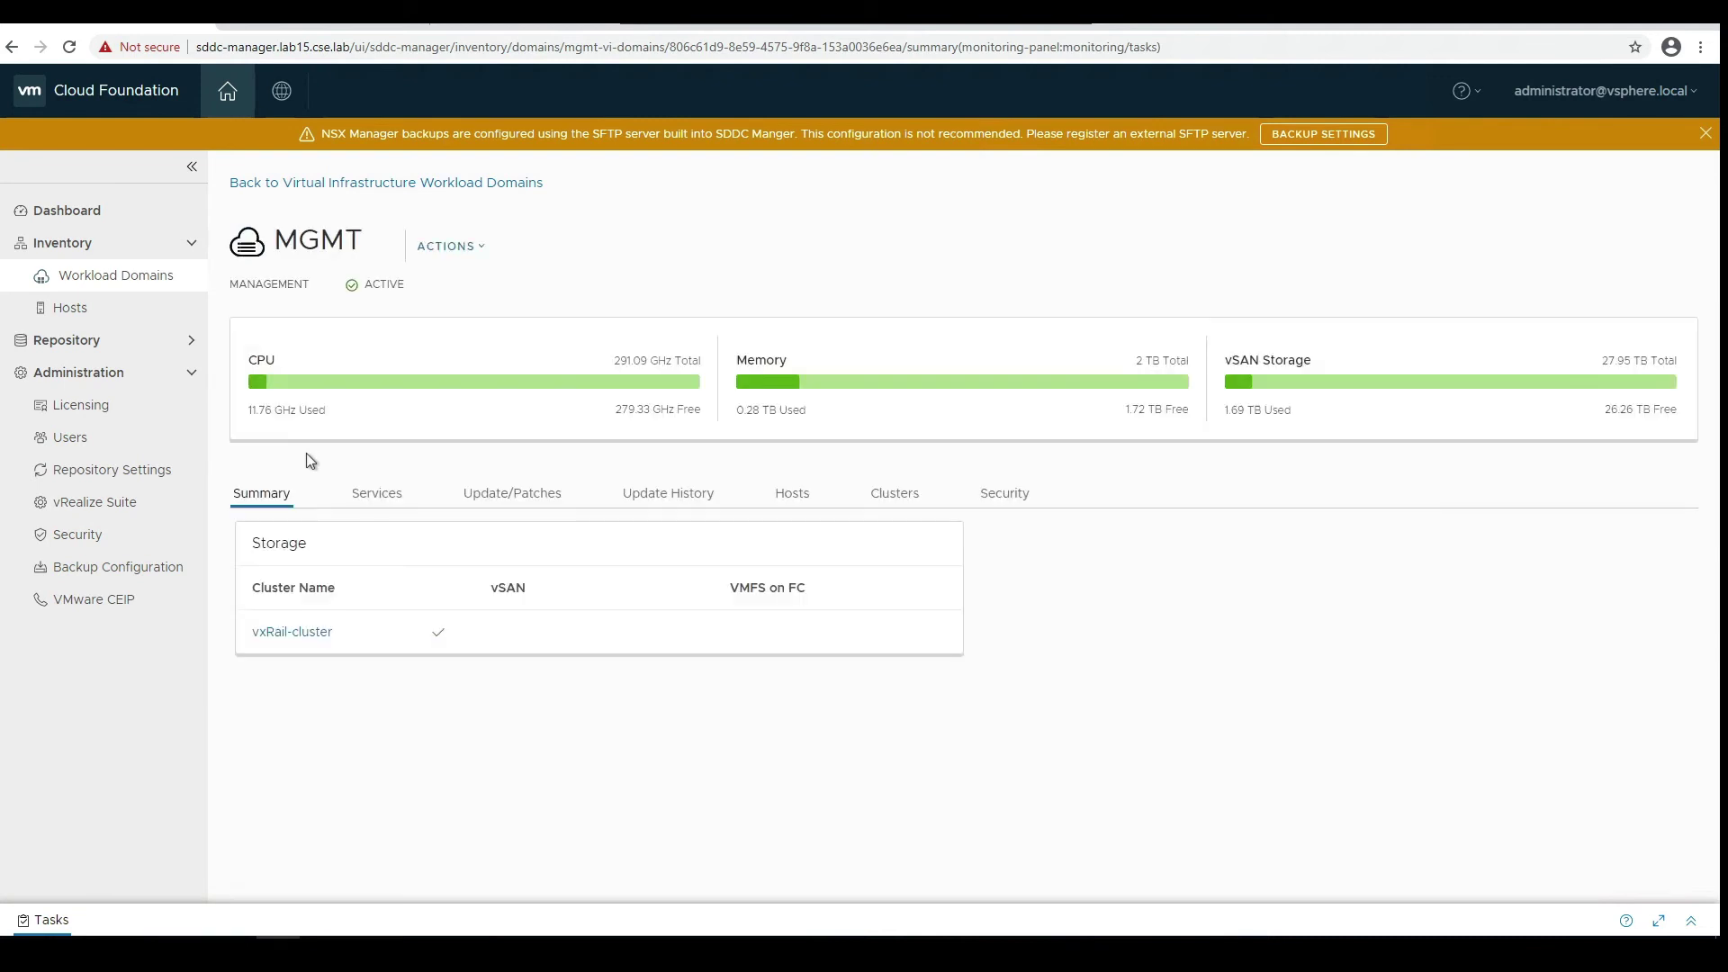
{"action": "left_click", "coordinate": [491, 497]}
{"action": "scroll", "coordinate": [467, 585], "scroll_direction": "down", "scroll_amount": 5}
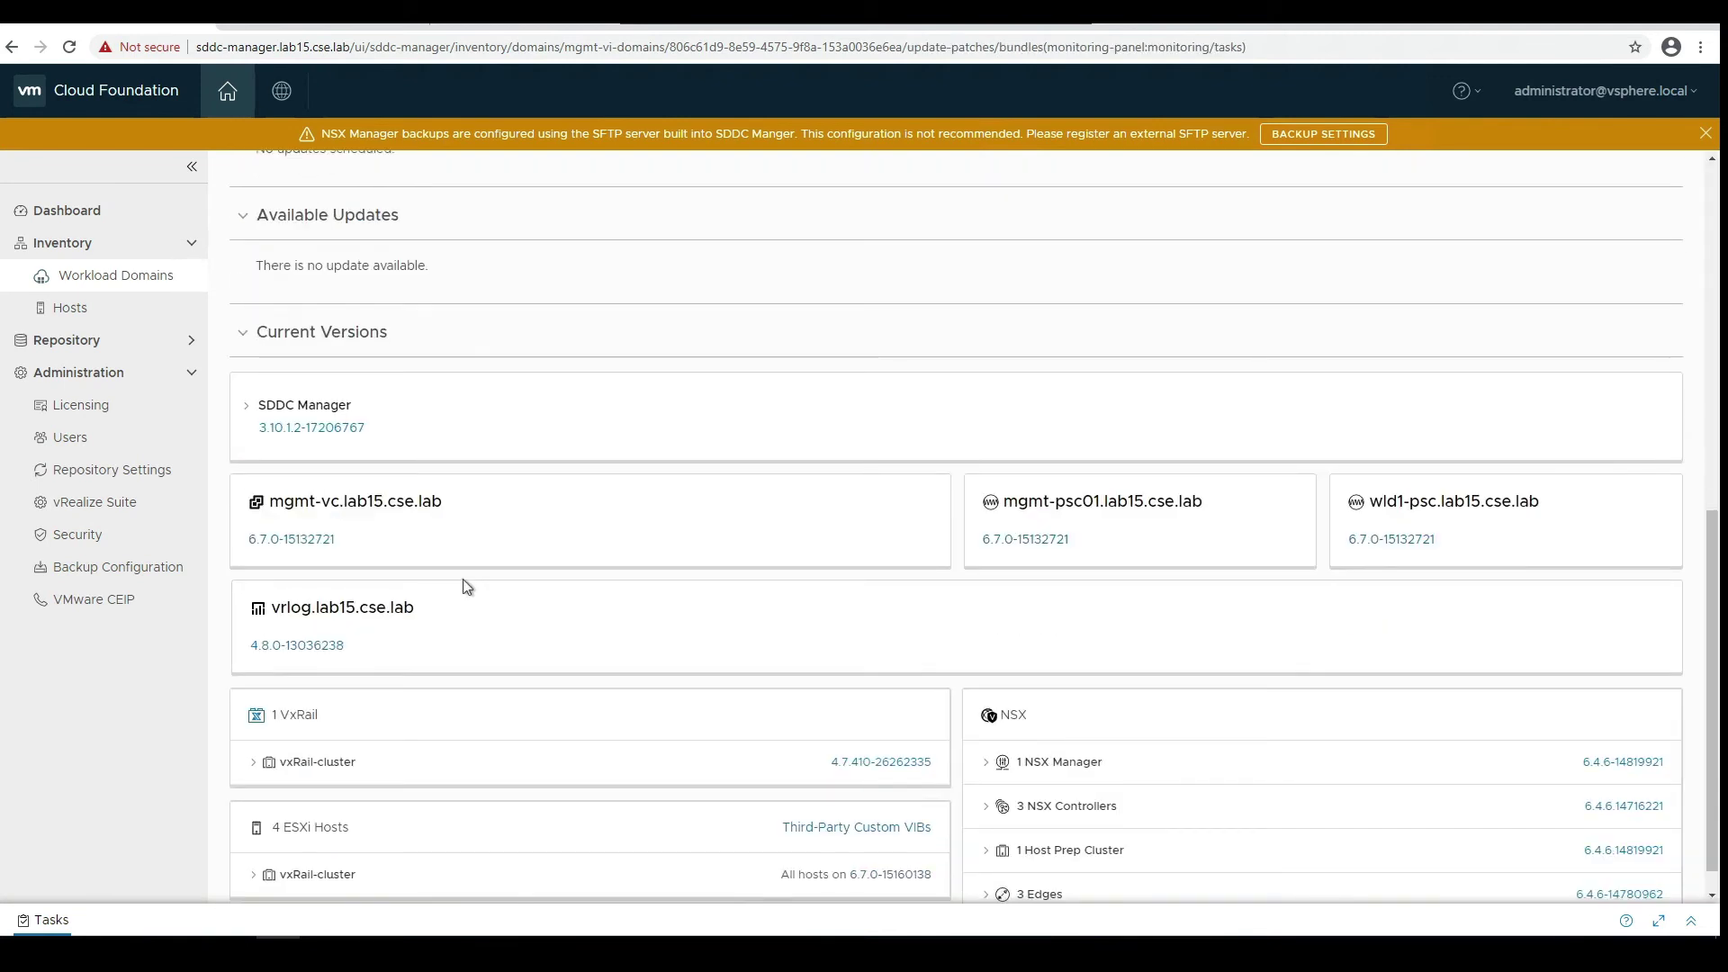
{"action": "scroll", "coordinate": [462, 581], "scroll_direction": "down", "scroll_amount": 1}
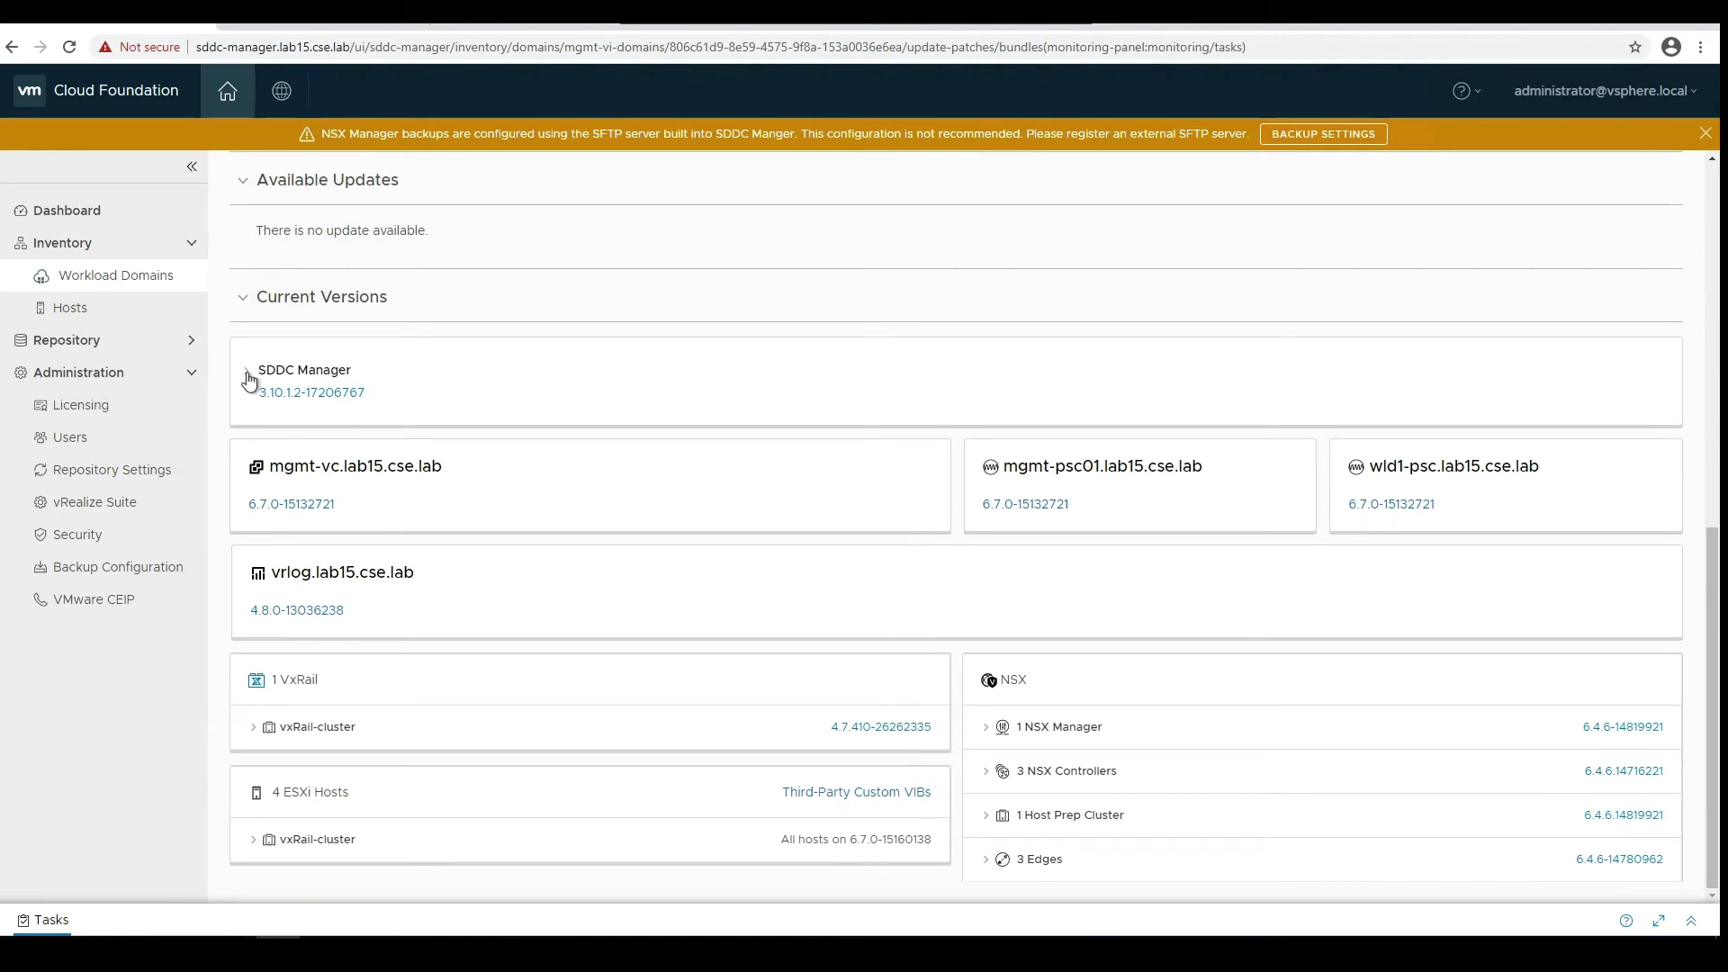
{"action": "left_click", "coordinate": [248, 376]}
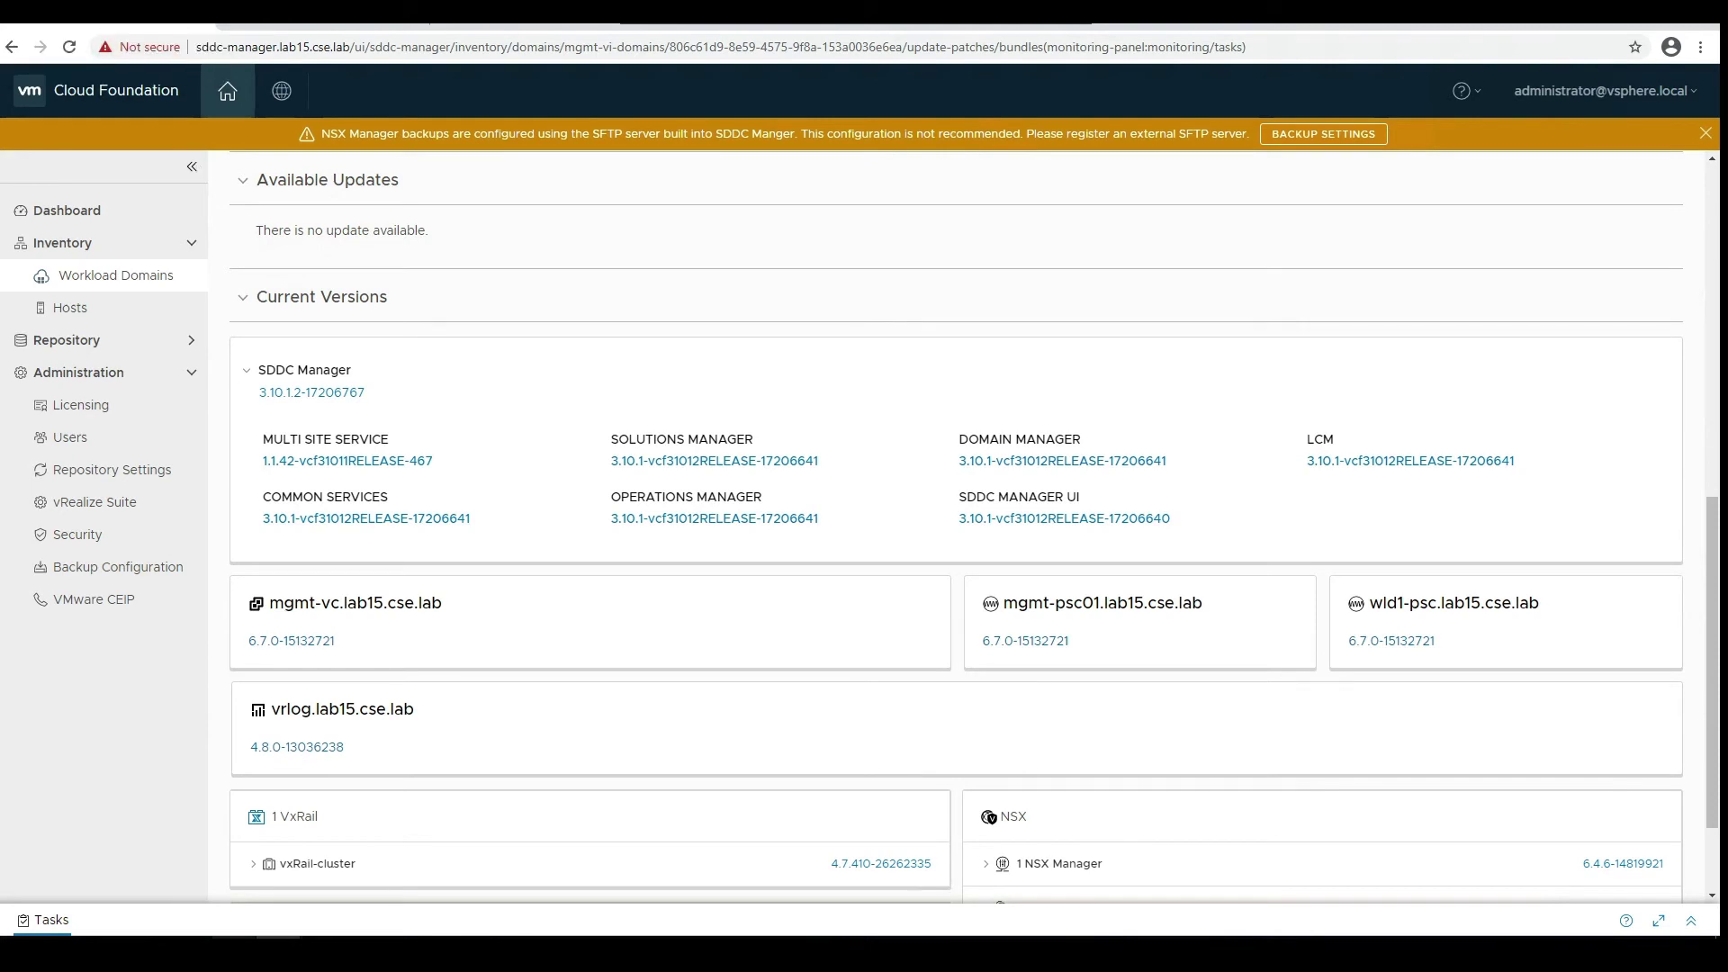
- Scroll the Command Prompt upgrade log confirming Skip Level Upgrade completion, then return to Chrome
{"action": "mouse_move", "coordinate": [234, 954]}
{"action": "left_click", "coordinate": [304, 898]}
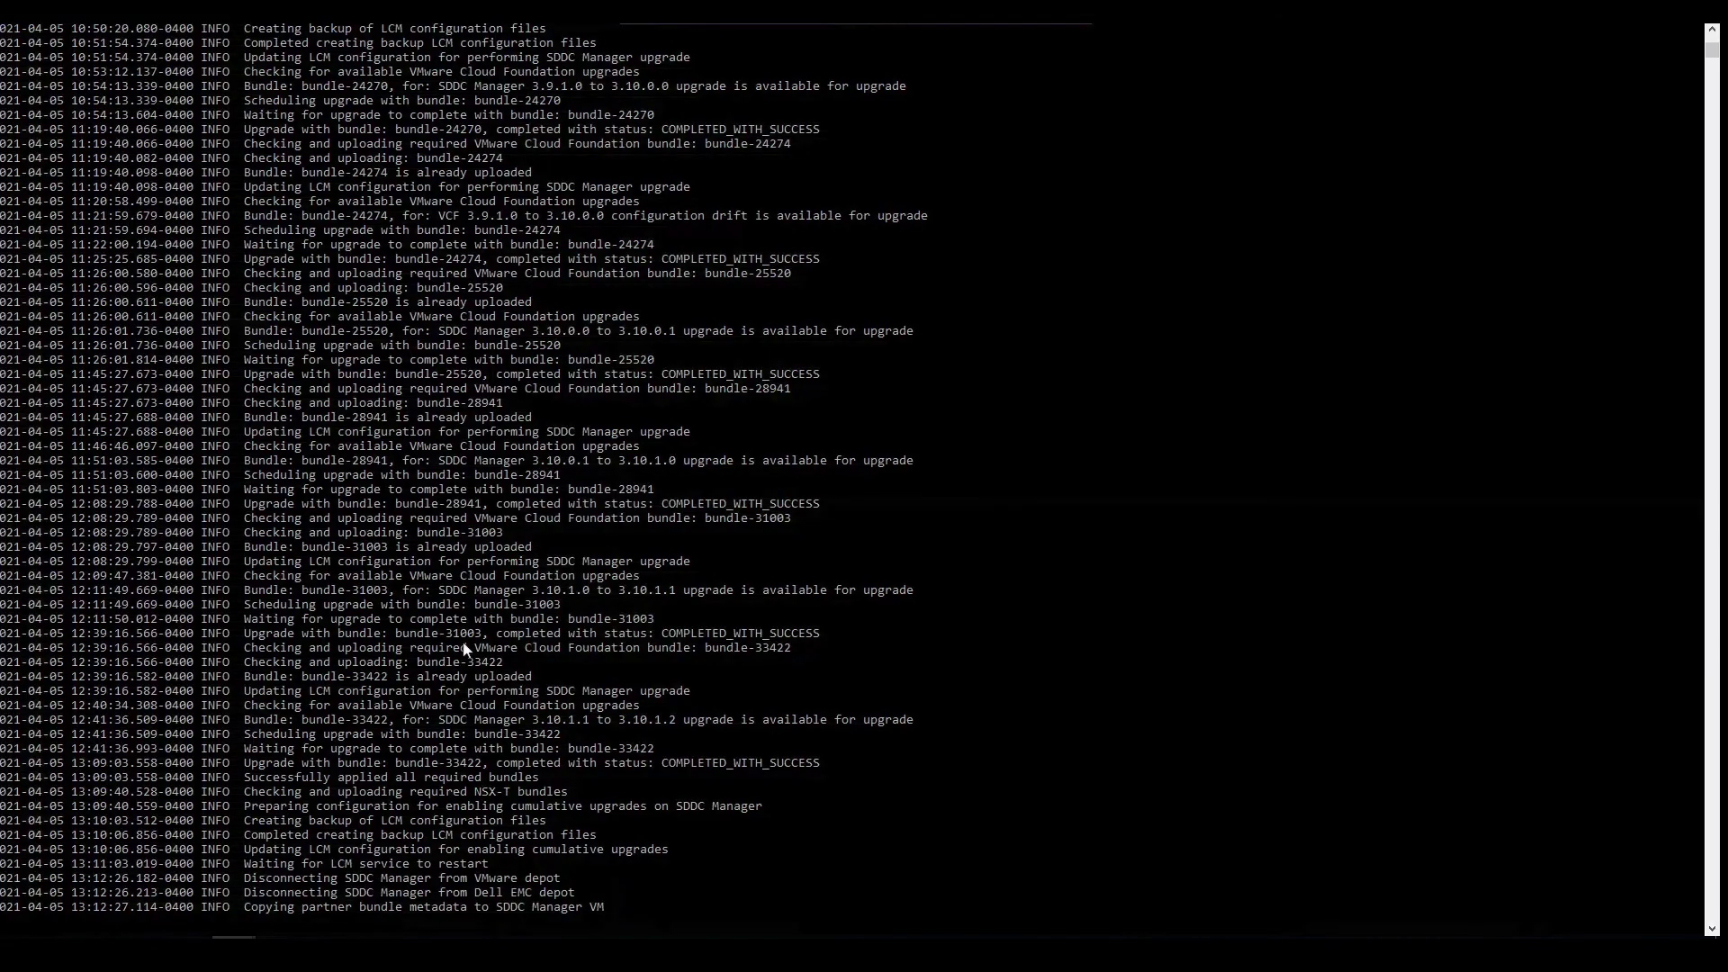
{"action": "scroll", "coordinate": [462, 644], "scroll_direction": "down", "scroll_amount": 6}
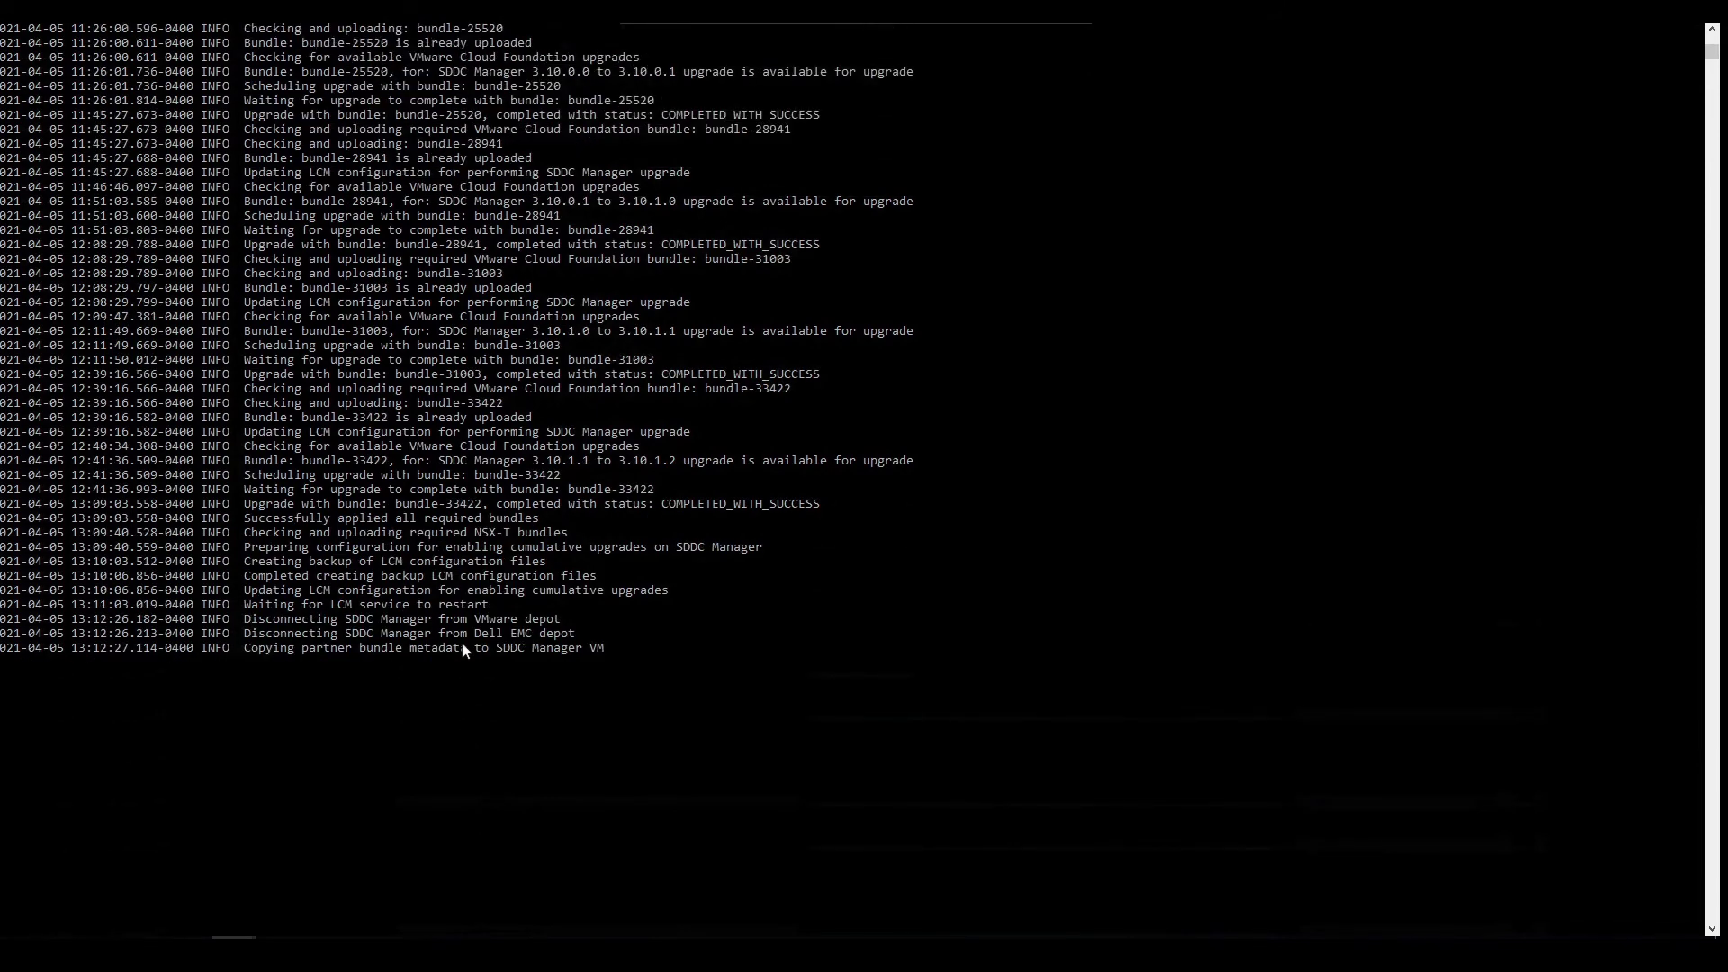
{"action": "scroll", "coordinate": [462, 641], "scroll_direction": "up", "scroll_amount": 1}
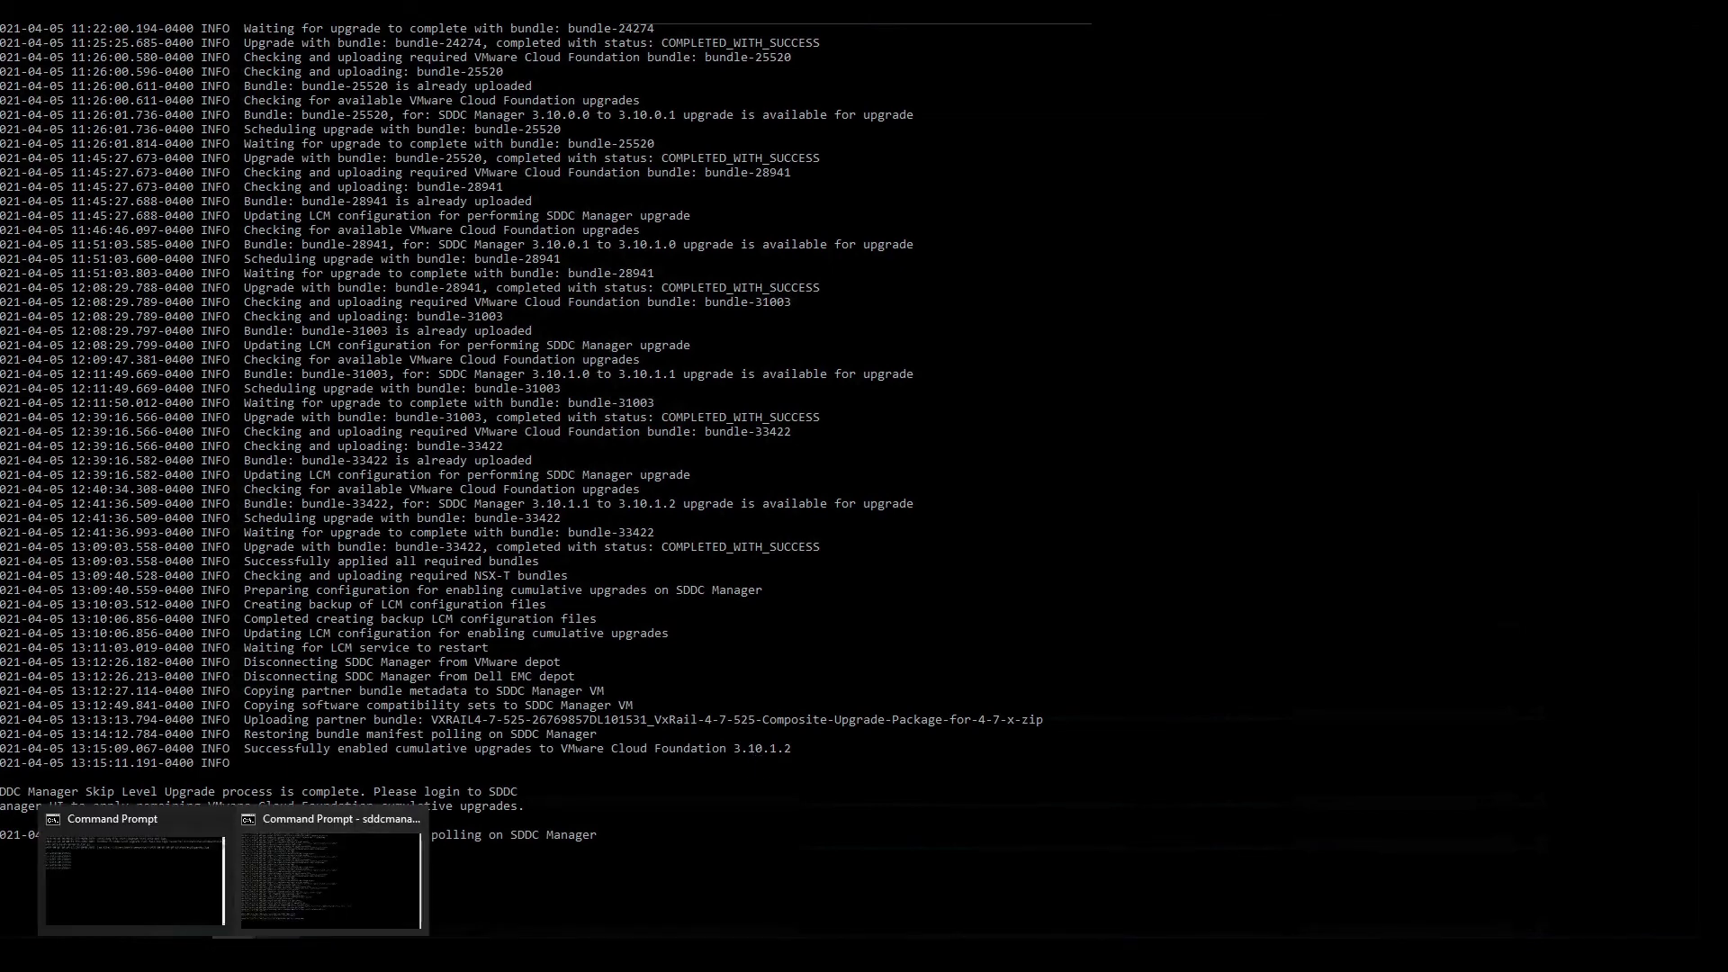
{"action": "left_click", "coordinate": [288, 869]}
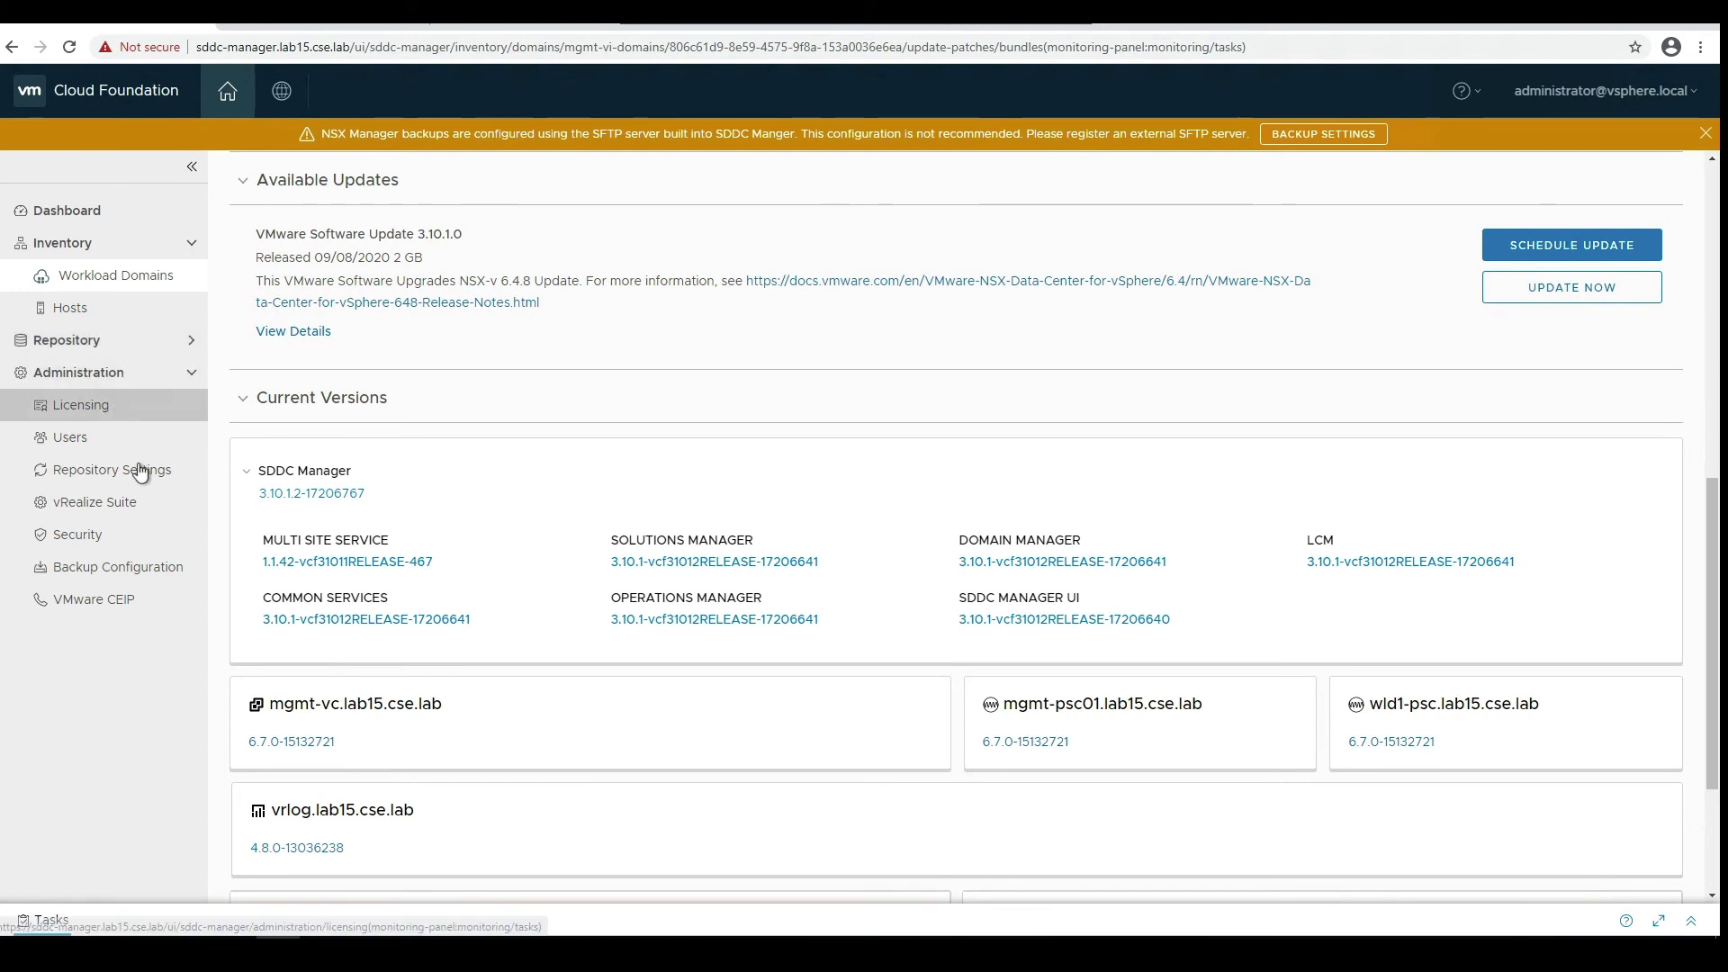
- Show the Repository's Bundles page listing the 3.10.1.0, 3.10.1.2 and VxRail 4.7.525 bundles
{"action": "left_click", "coordinate": [188, 344]}
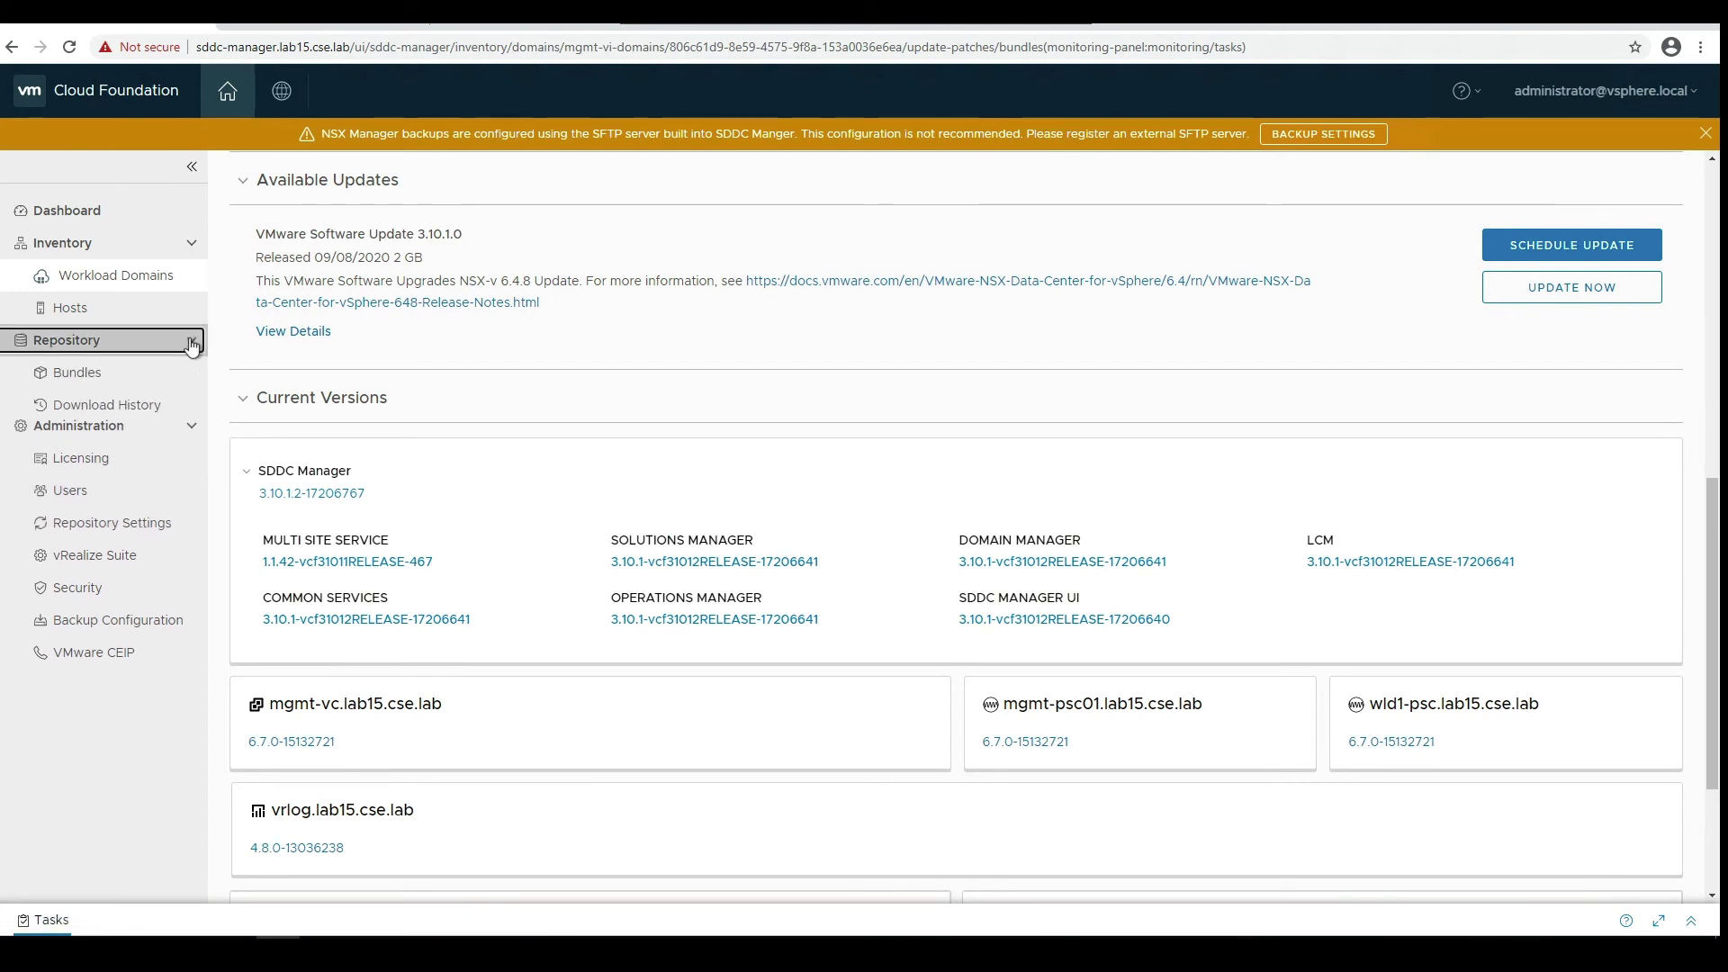
{"action": "left_click", "coordinate": [171, 375]}
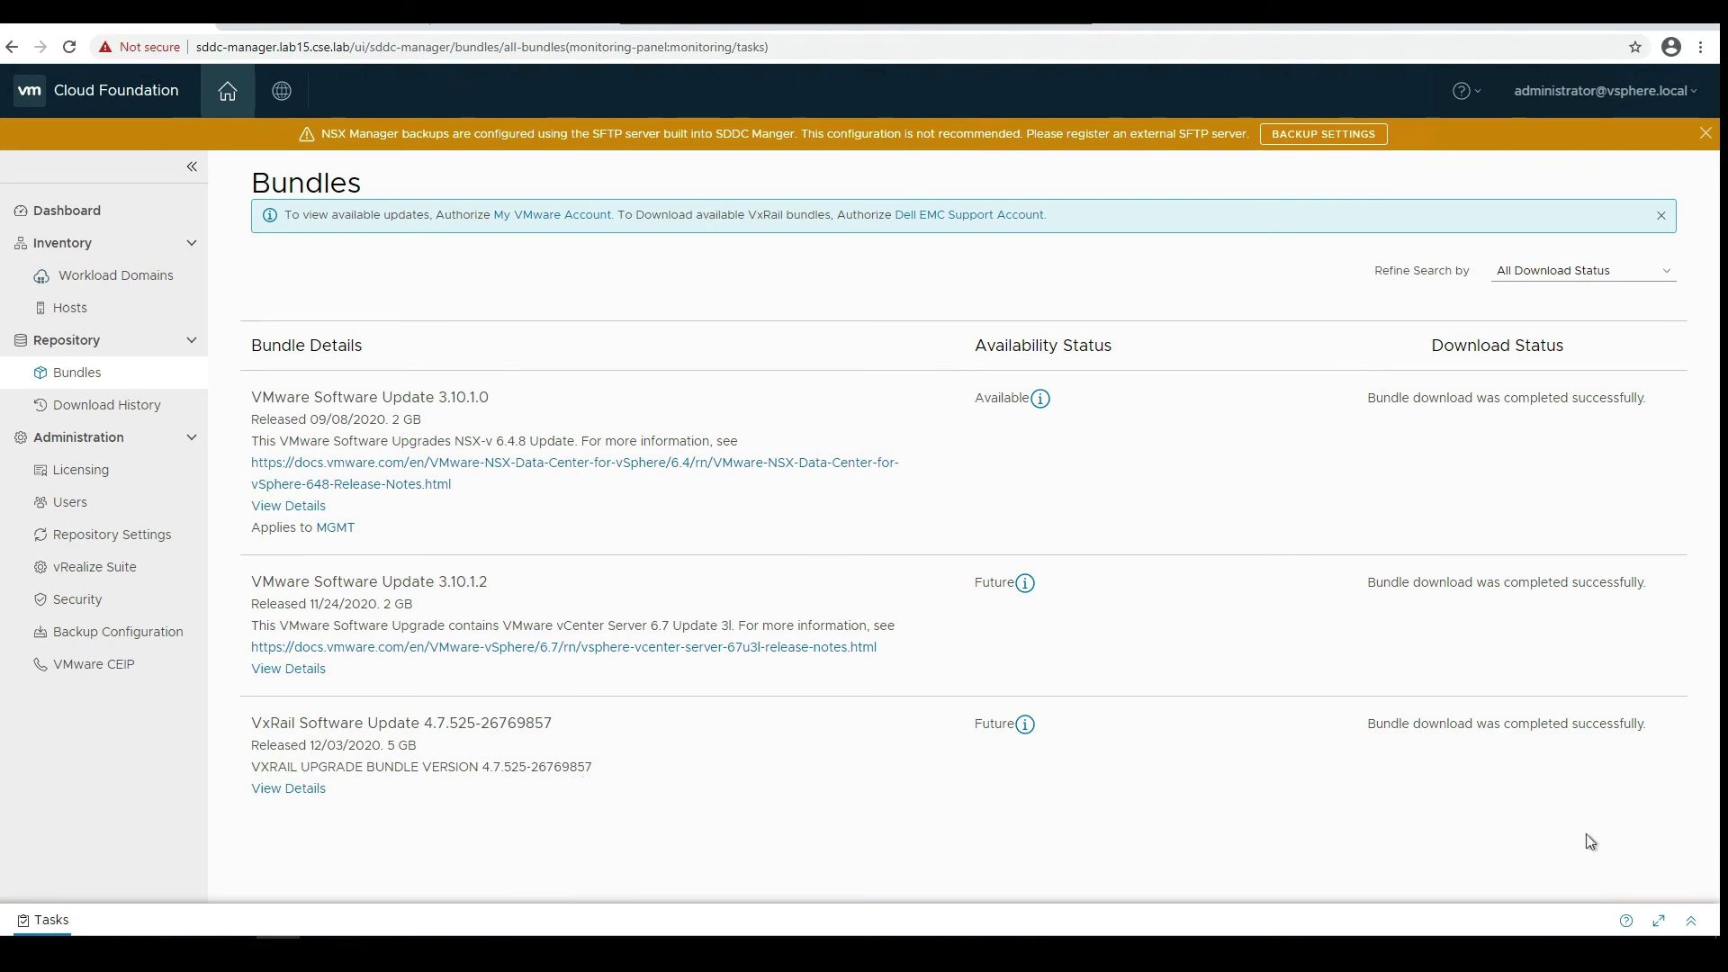
{"action": "left_click", "coordinate": [1692, 924]}
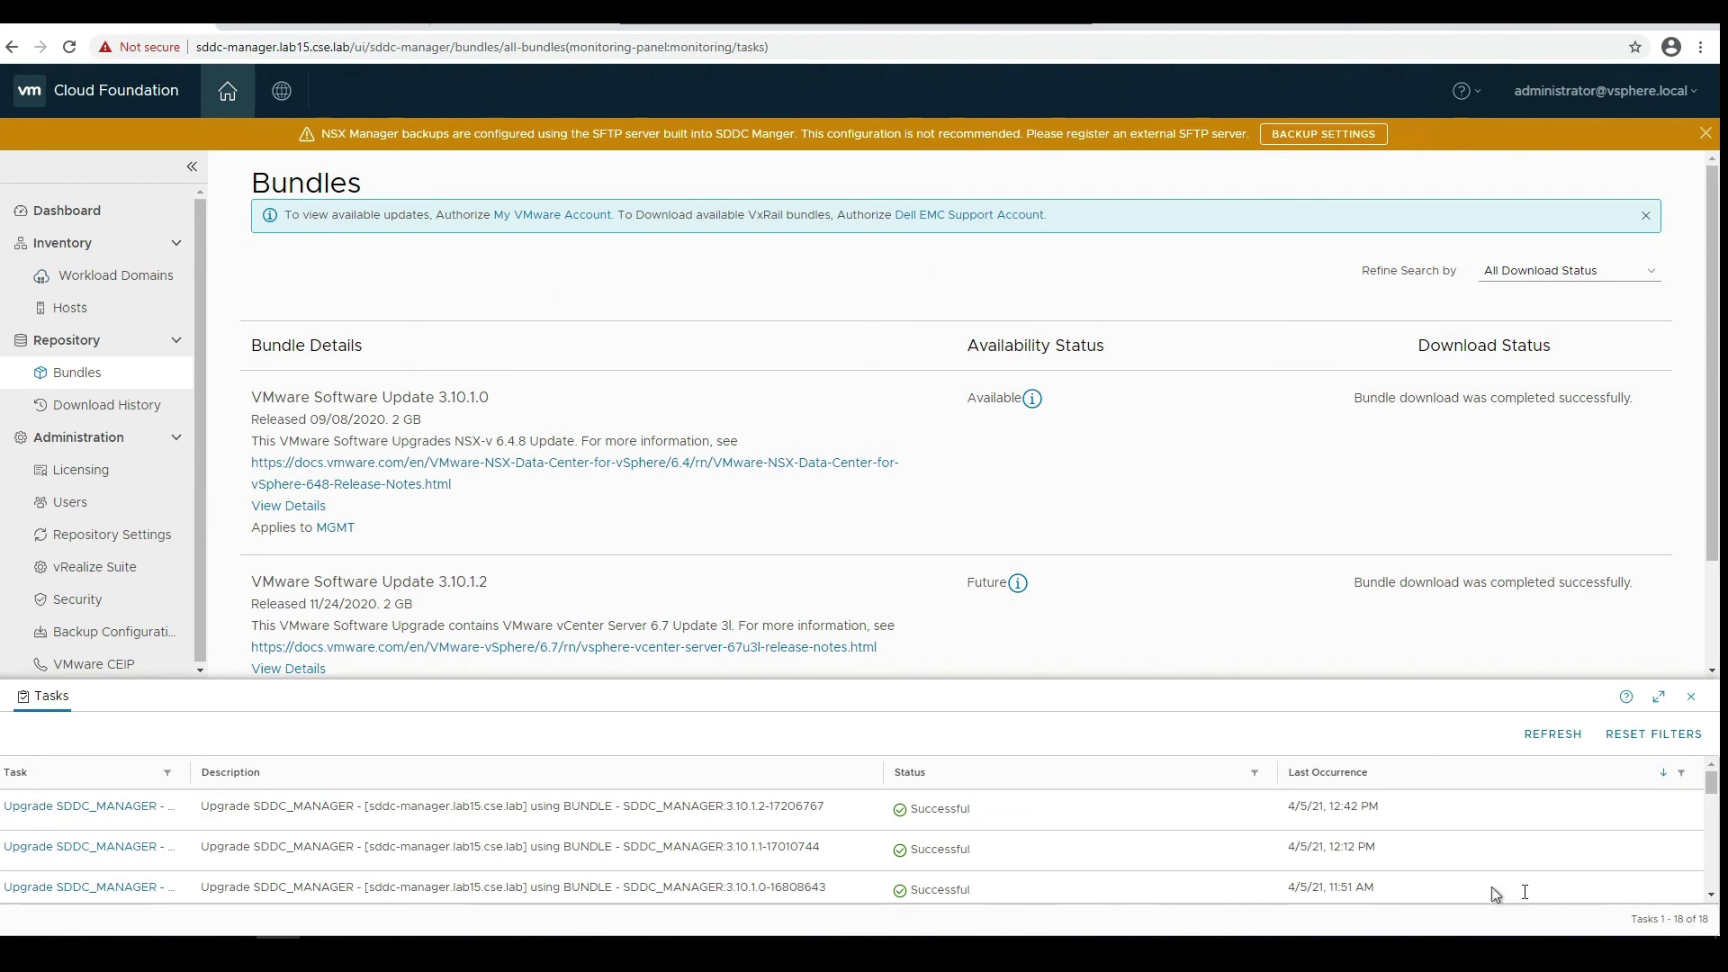
{"action": "left_click", "coordinate": [1660, 697]}
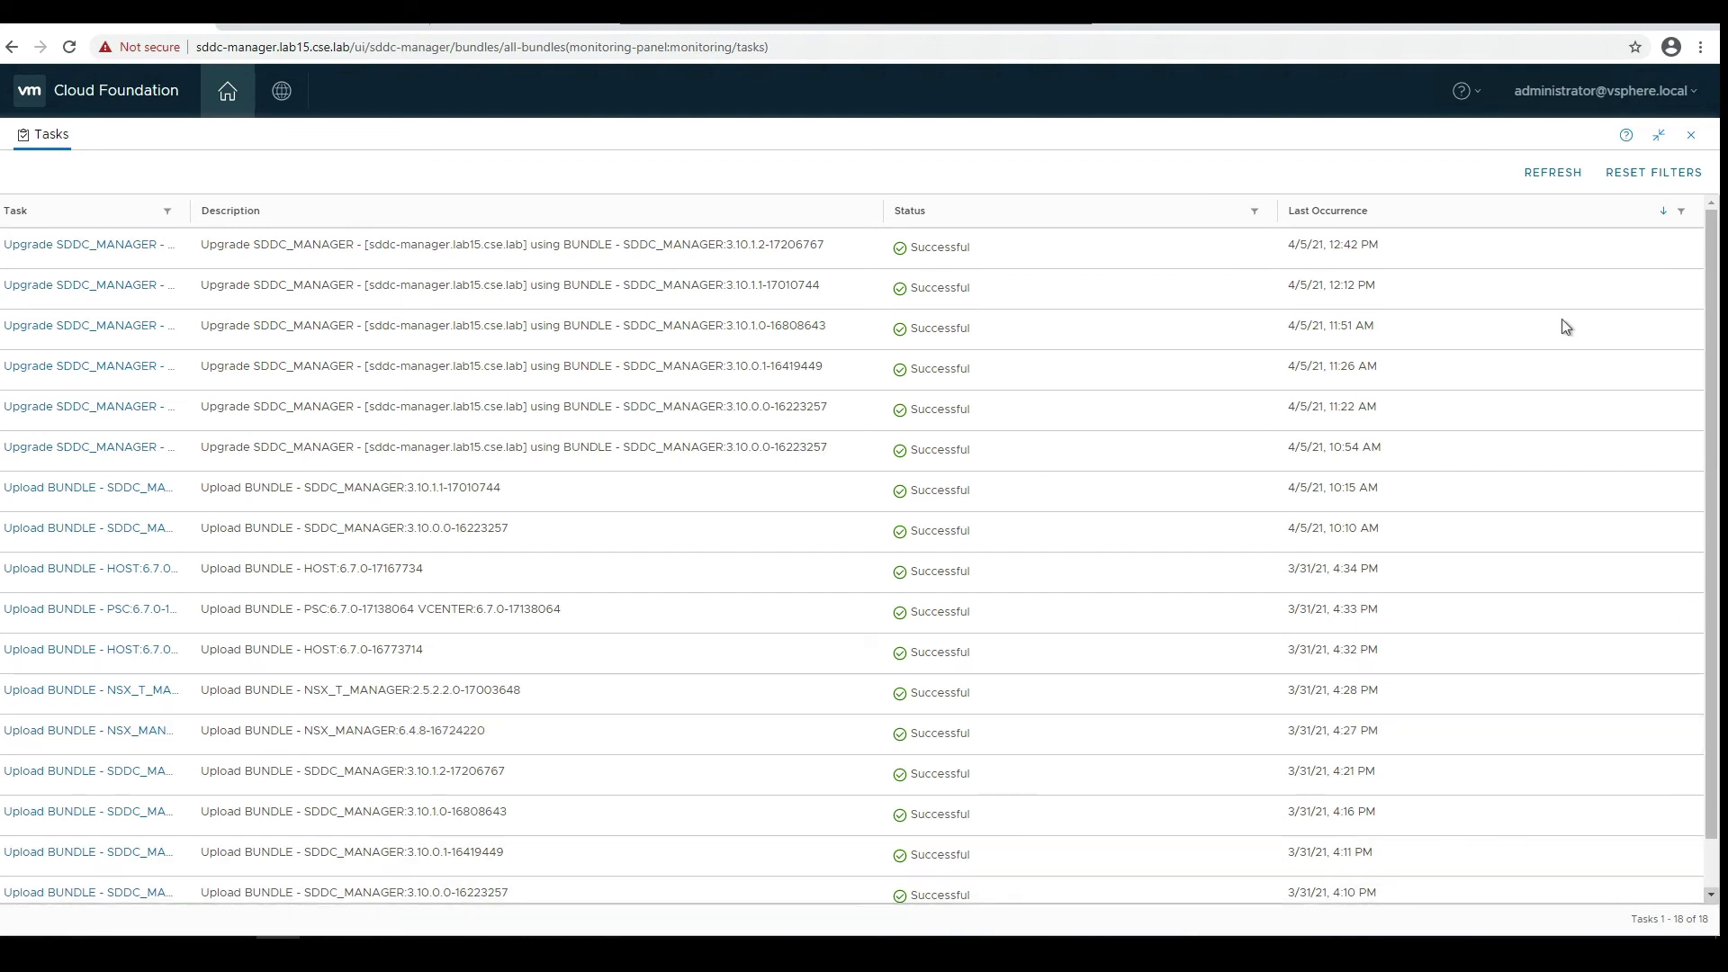
{"action": "left_click", "coordinate": [1552, 180]}
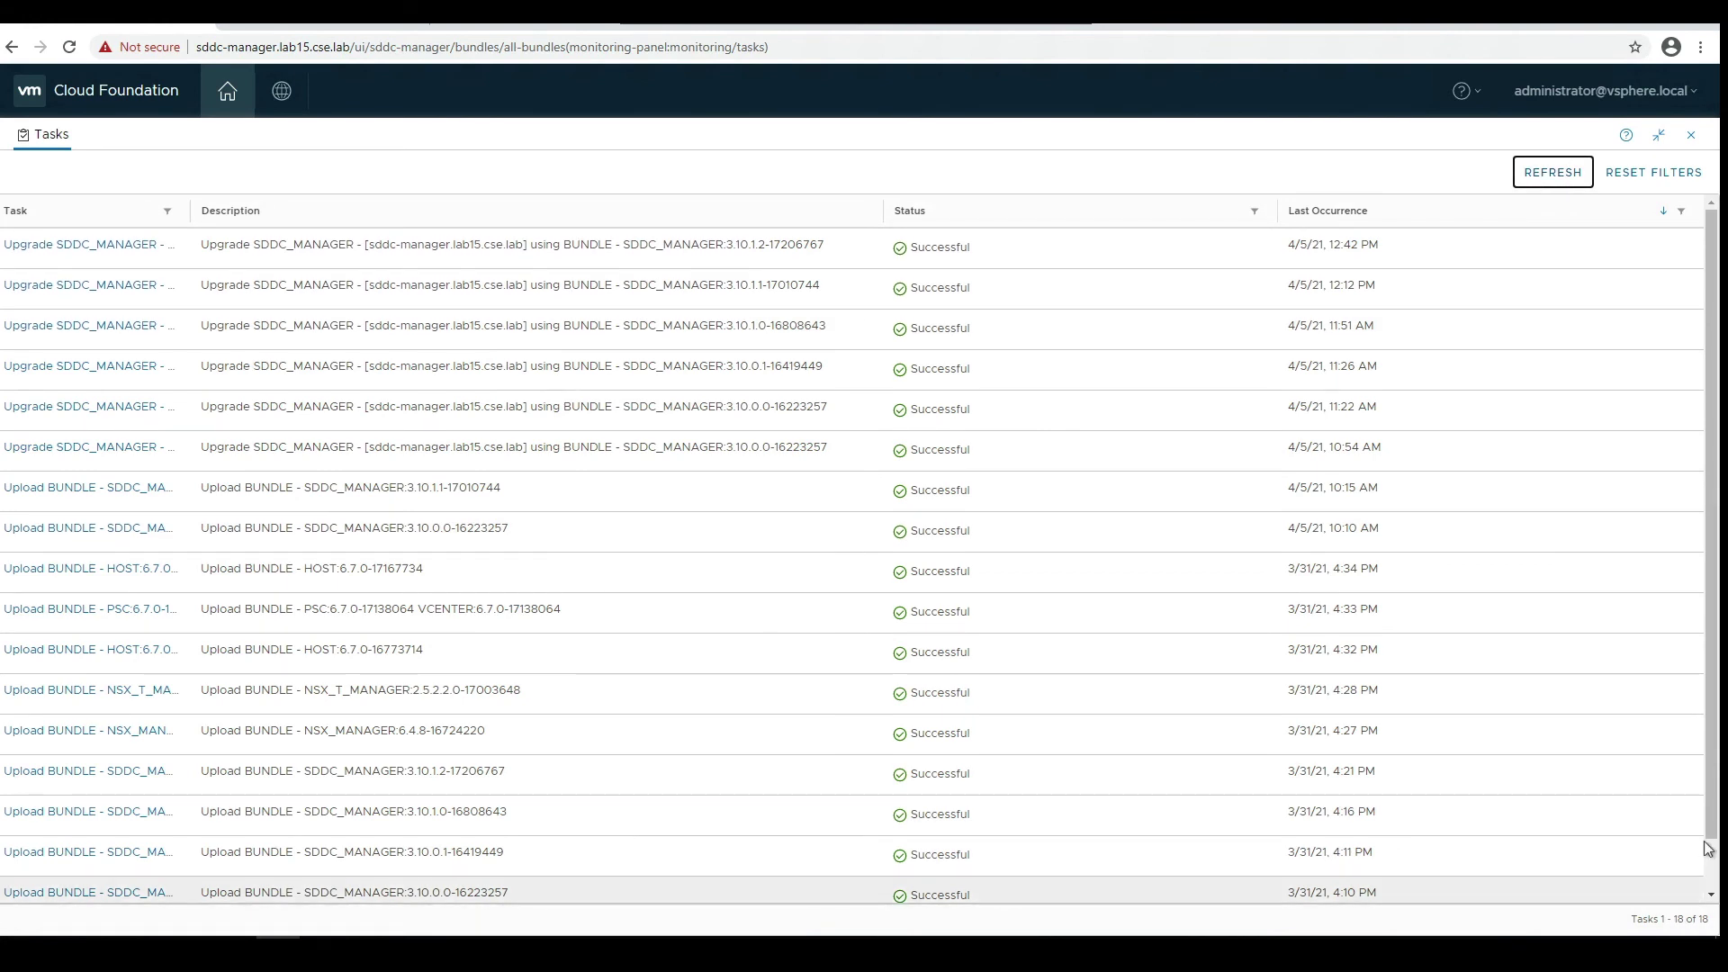
{"action": "left_click_drag", "start_coordinate": [1711, 833], "coordinate": [1714, 756]}
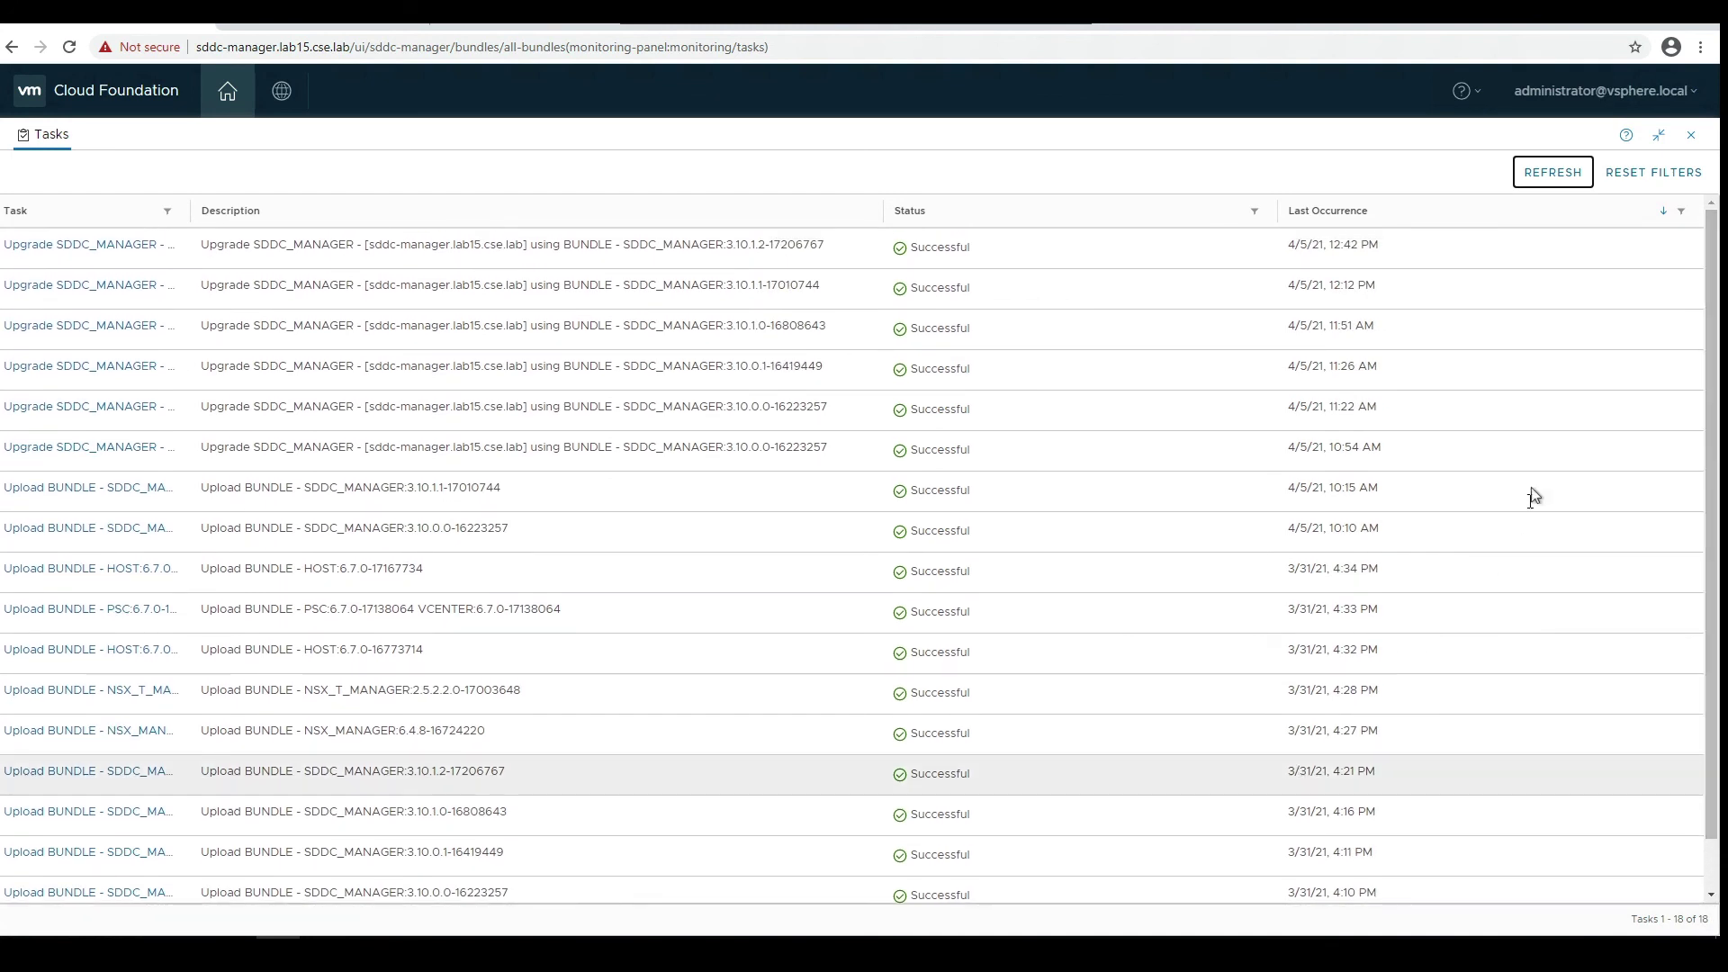
{"action": "left_click", "coordinate": [1688, 137]}
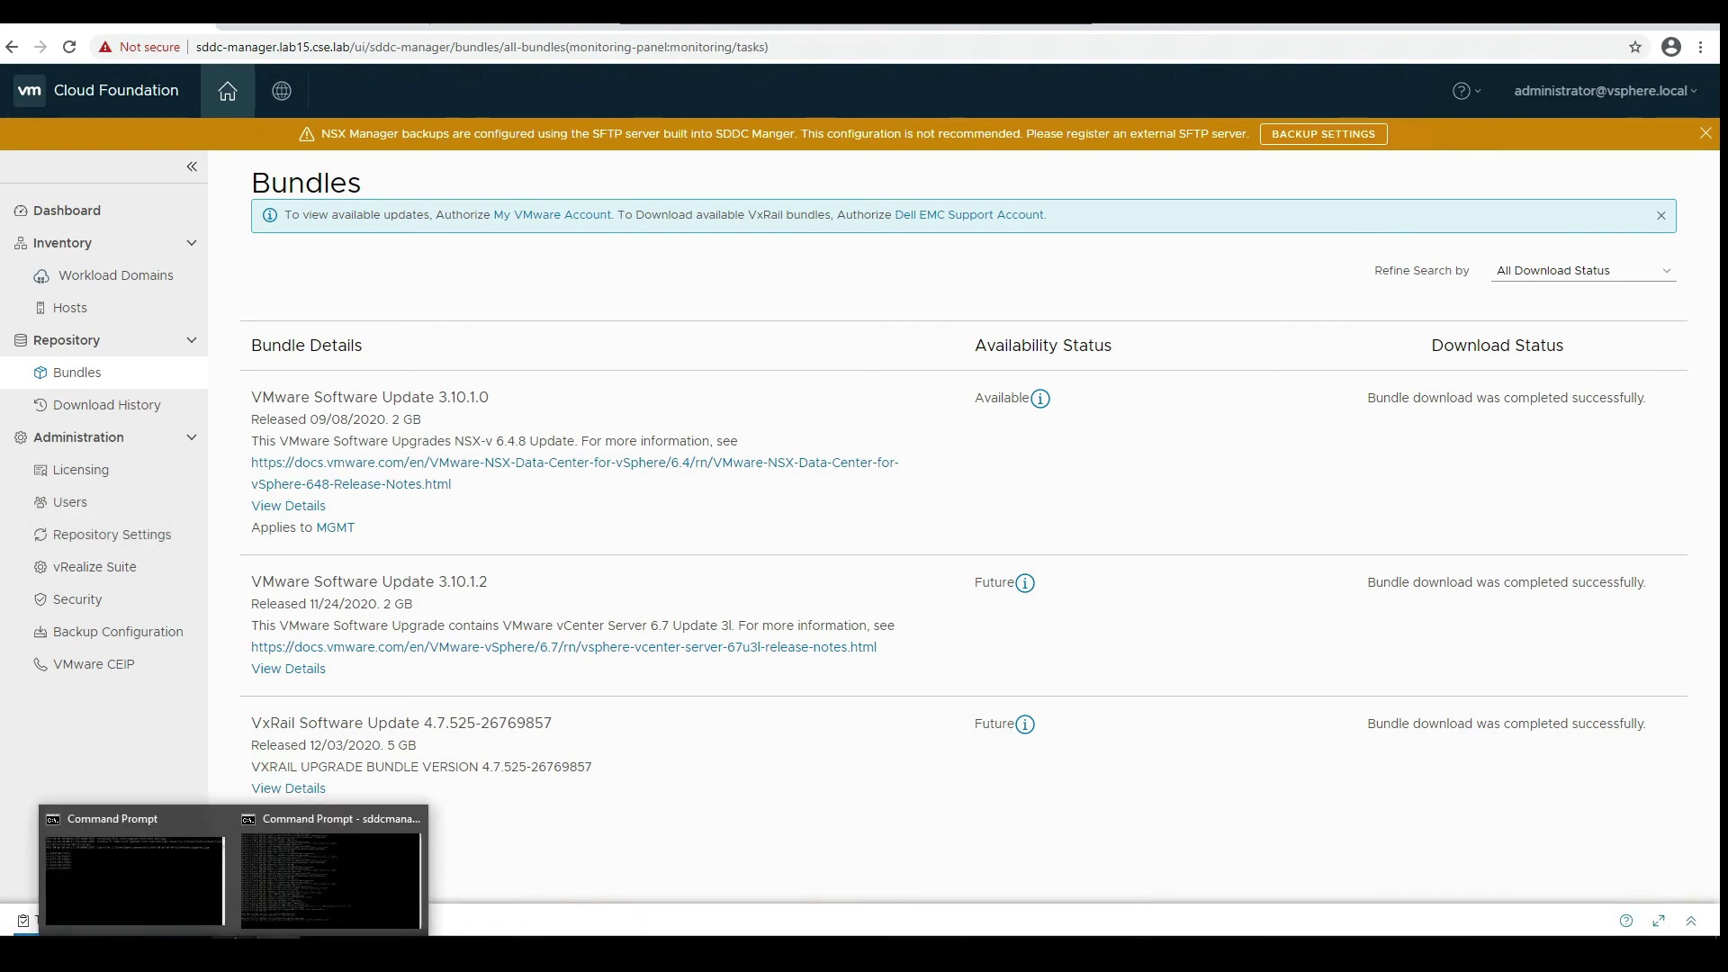
- Check the log deleting the pre-upgrade SDDC Manager snapshot, then go to the vSphere login page
{"action": "left_click", "coordinate": [347, 849]}
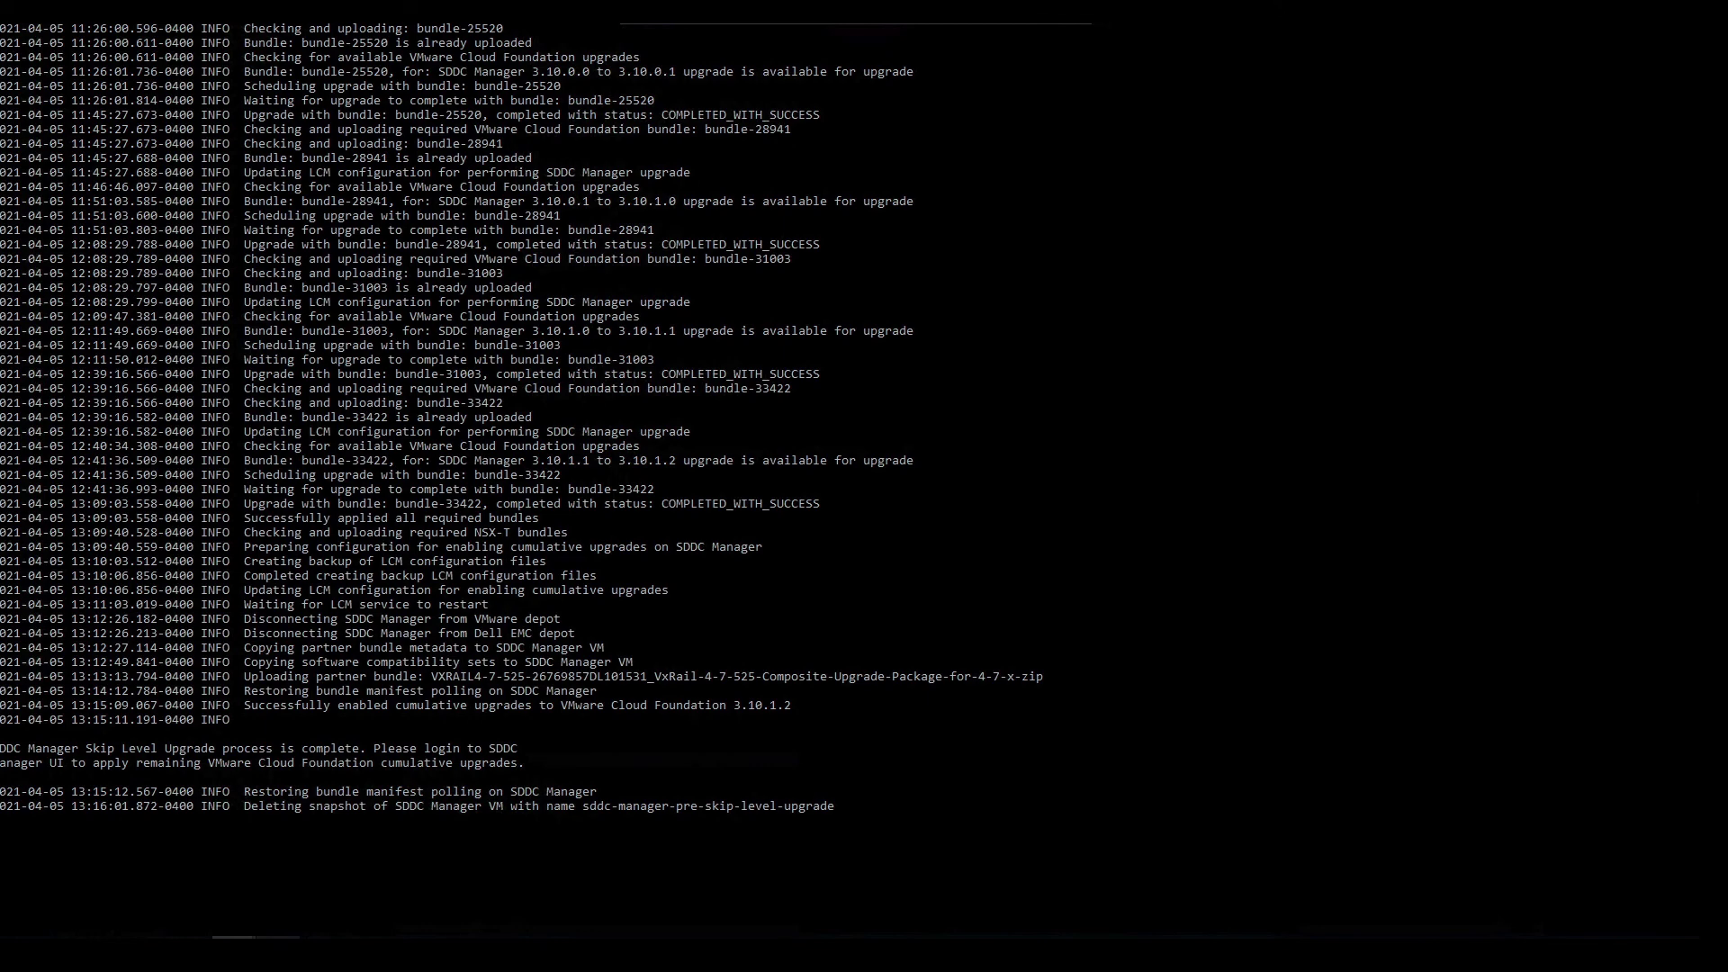
{"action": "left_click", "coordinate": [279, 869]}
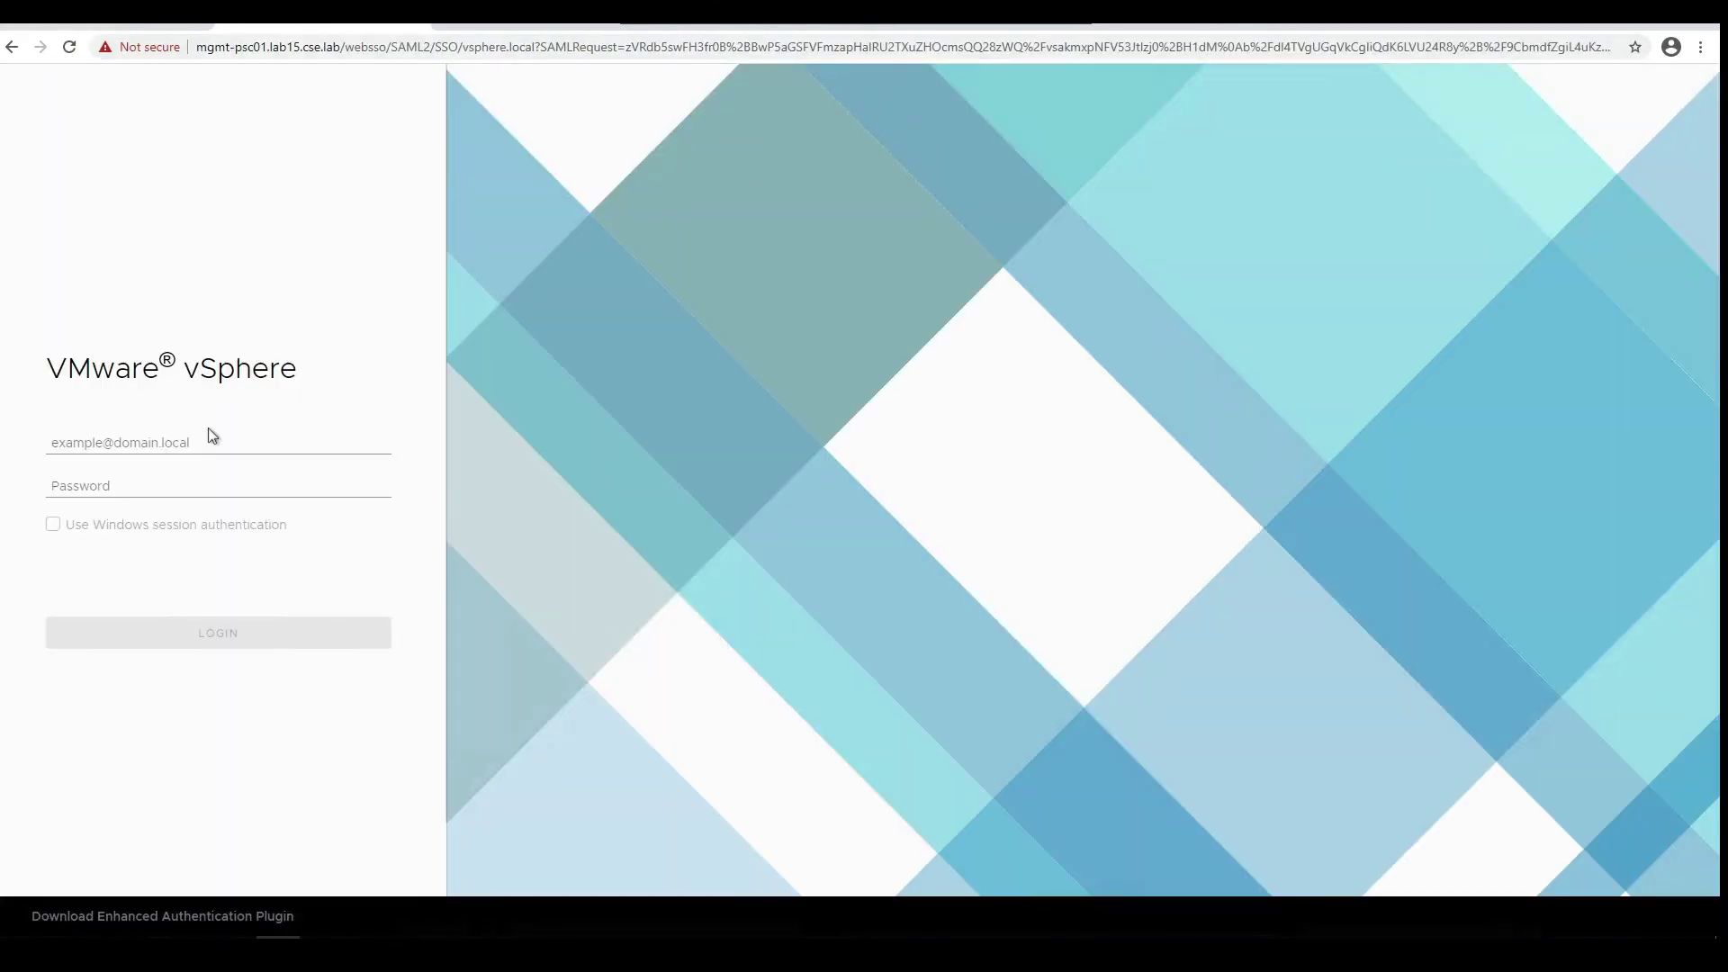
- Sign in to vSphere as the saved administrator, confirm snapshot removal in Recent Tasks, finish the log
{"action": "left_click", "coordinate": [212, 437]}
{"action": "left_click", "coordinate": [203, 487]}
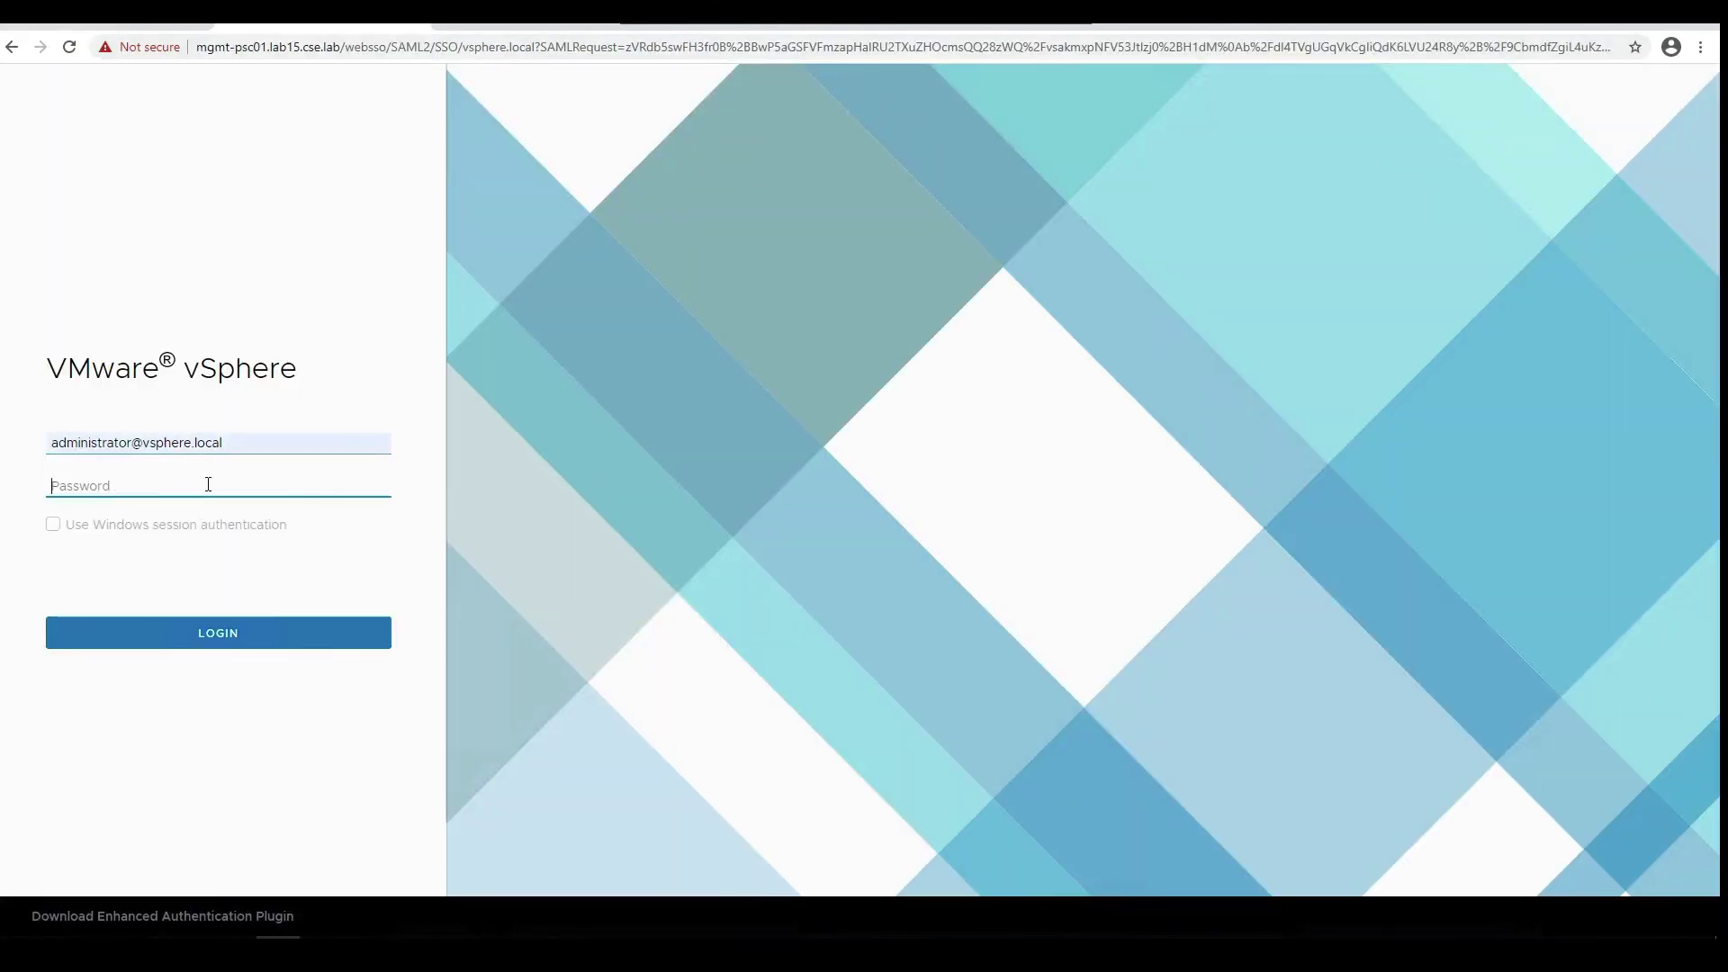
{"action": "type", "text": "VMware123"}
{"action": "key", "text": "Return"}
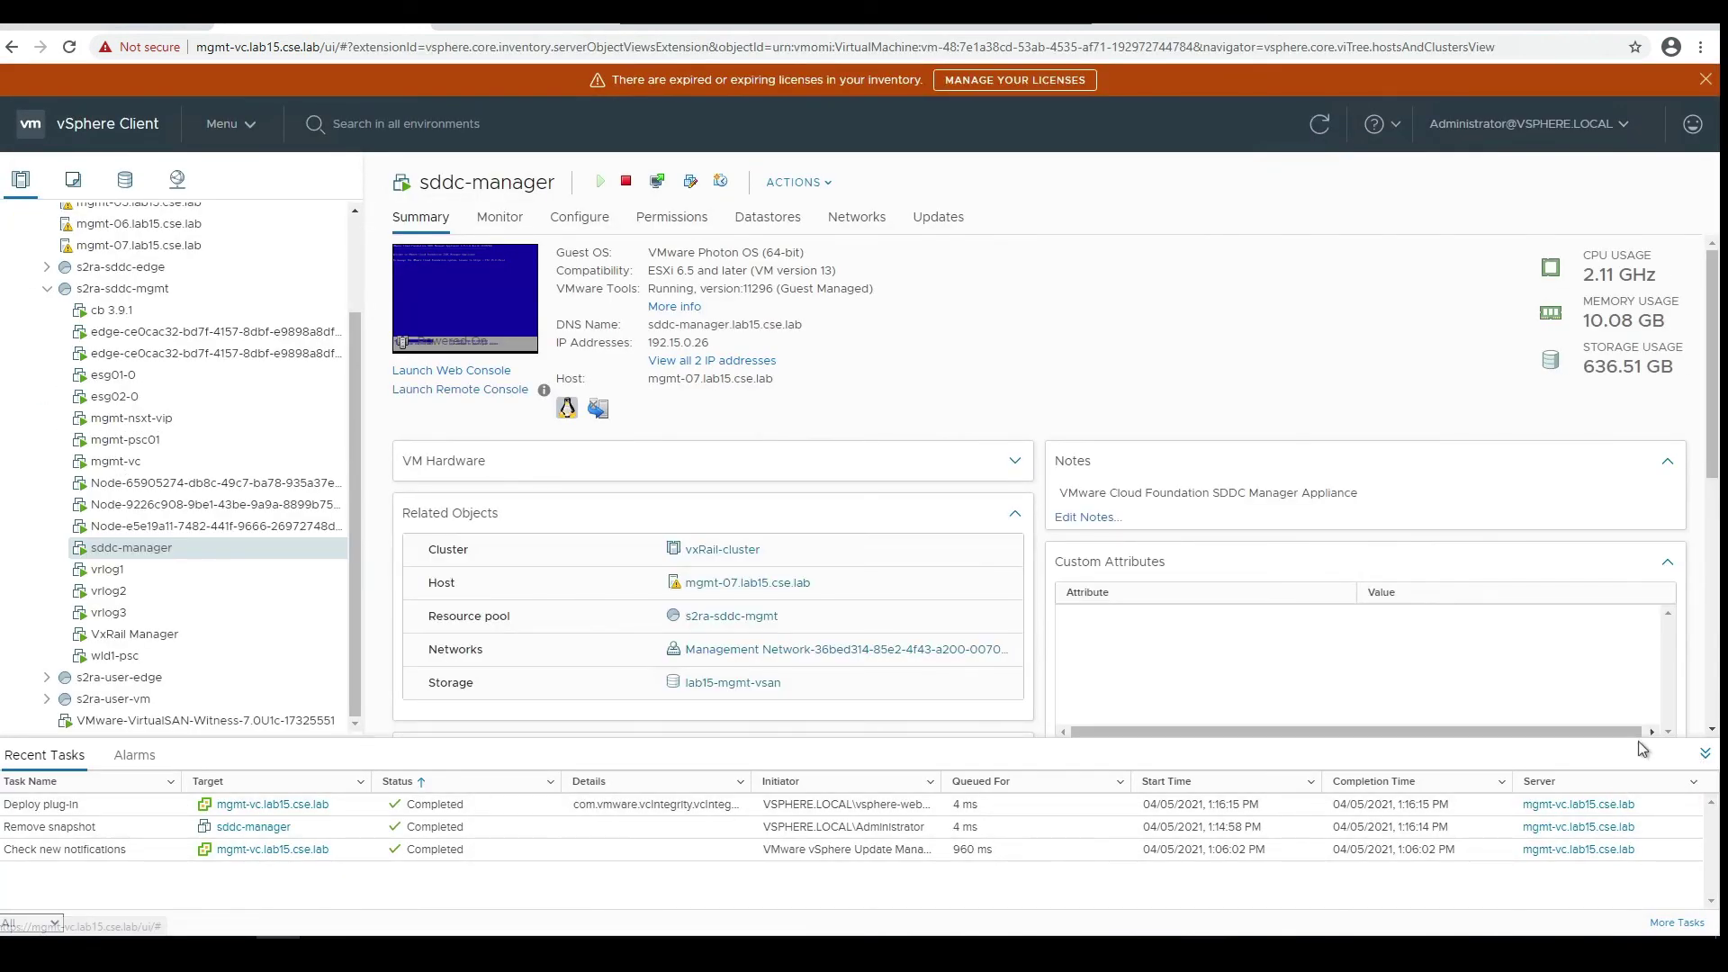
{"action": "left_click_drag", "start_coordinate": [1642, 747], "coordinate": [1586, 619]}
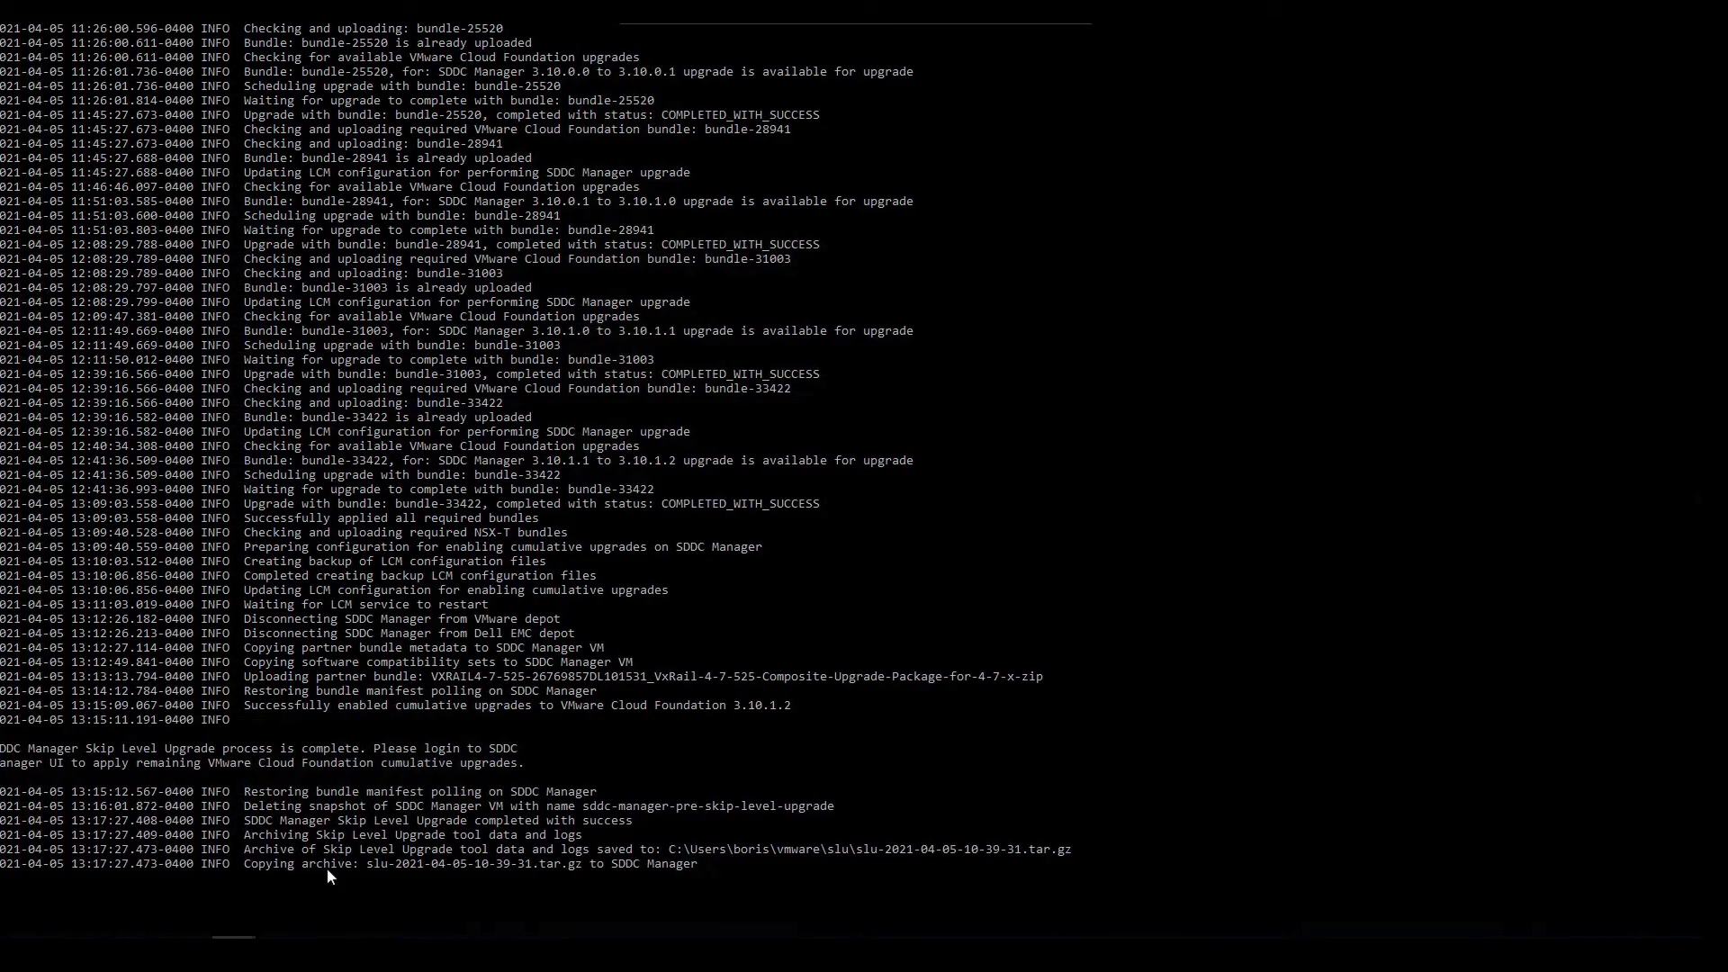
{"action": "key", "text": "Return"}
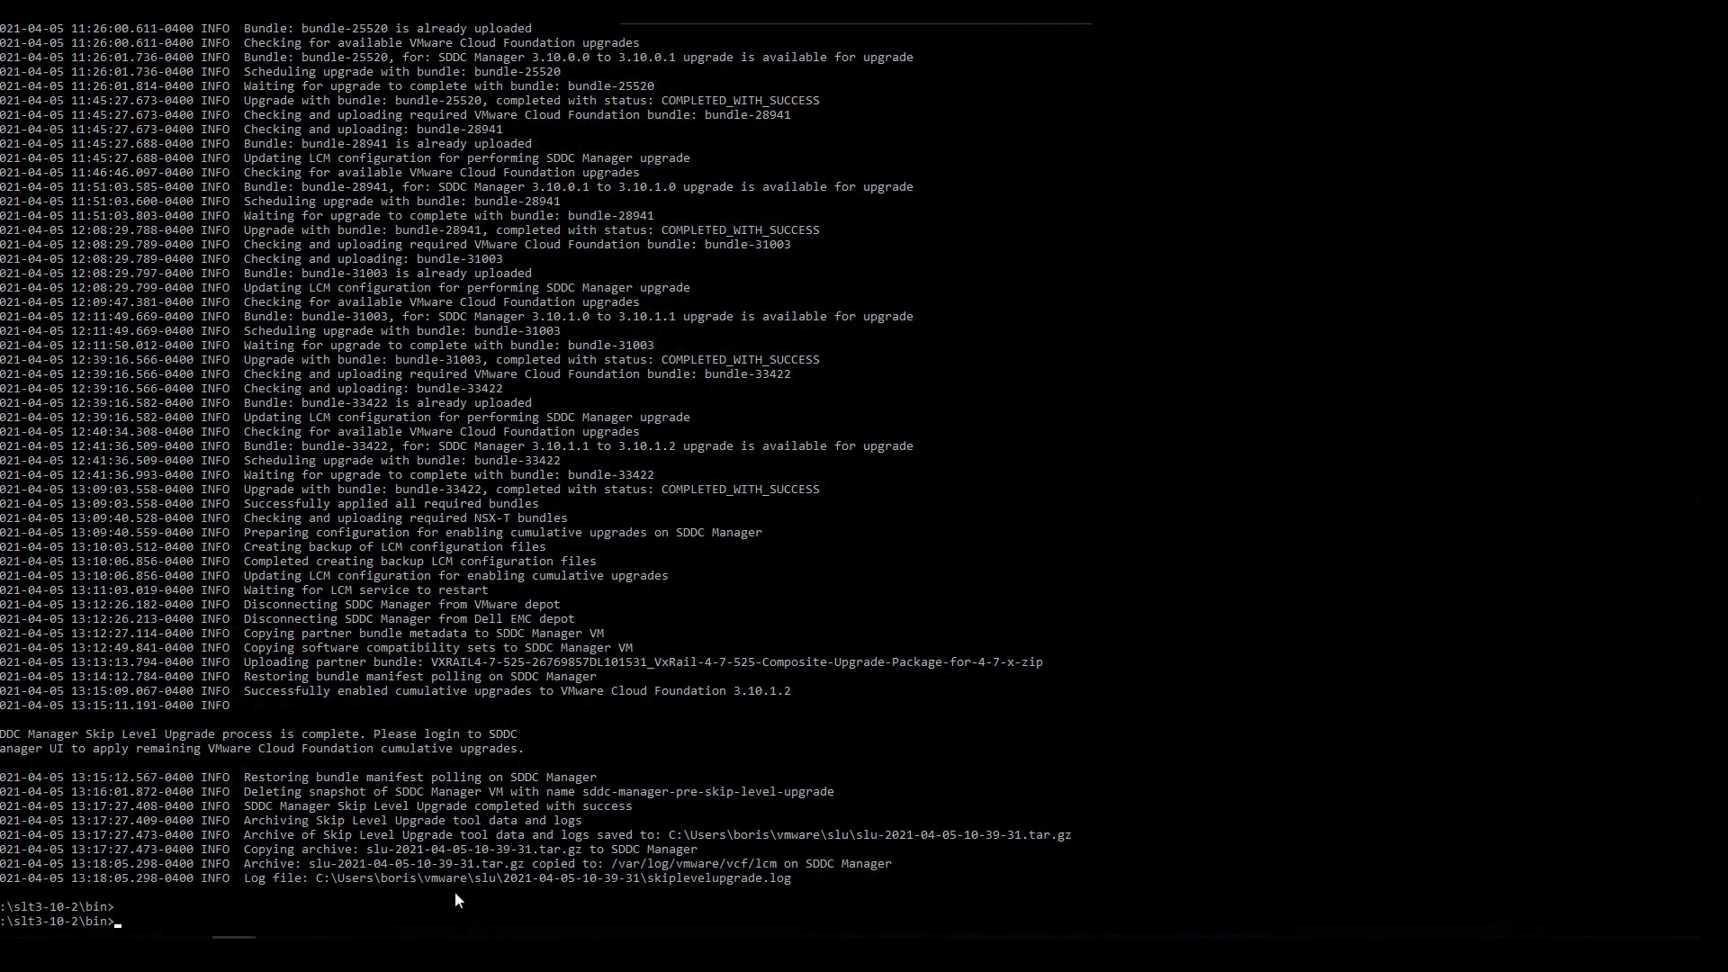